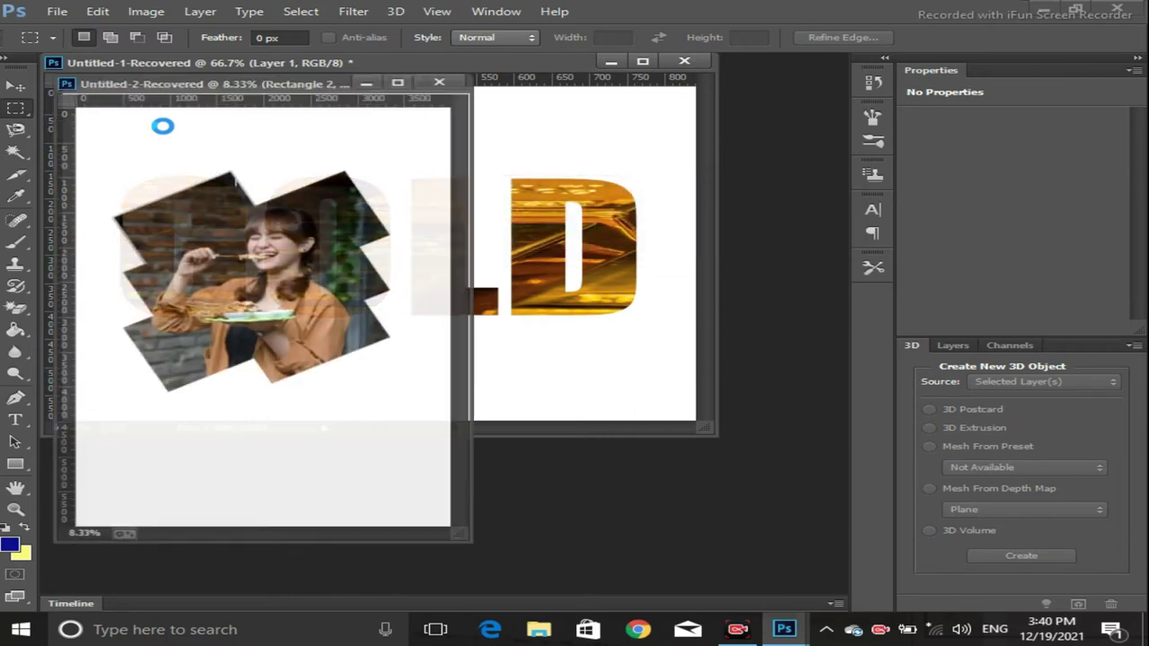
Close the photo collage and GOLD documents without saving, then collapse the side panels to icons.
click(457, 83)
click(578, 253)
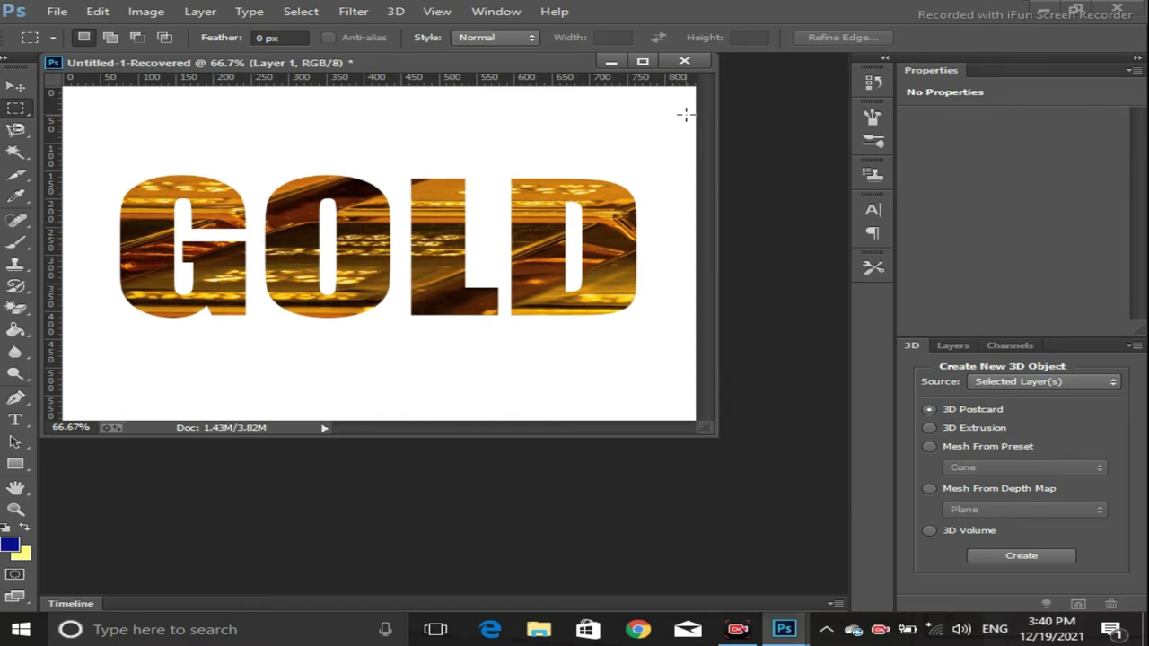
click(684, 61)
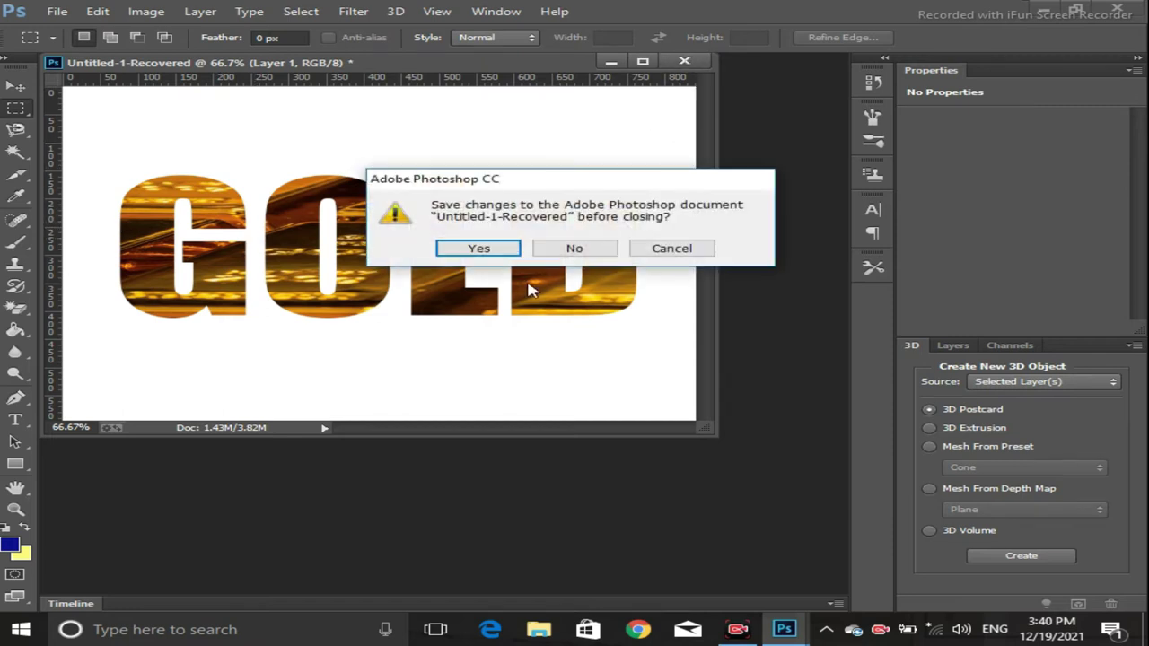
click(552, 250)
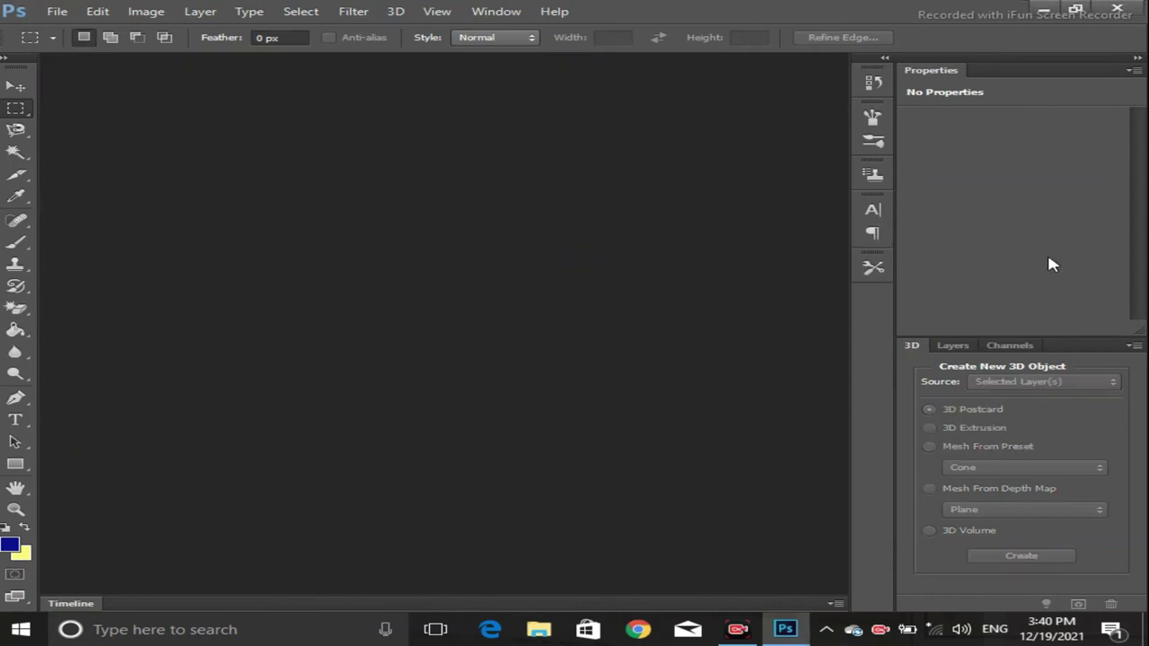
click(1137, 58)
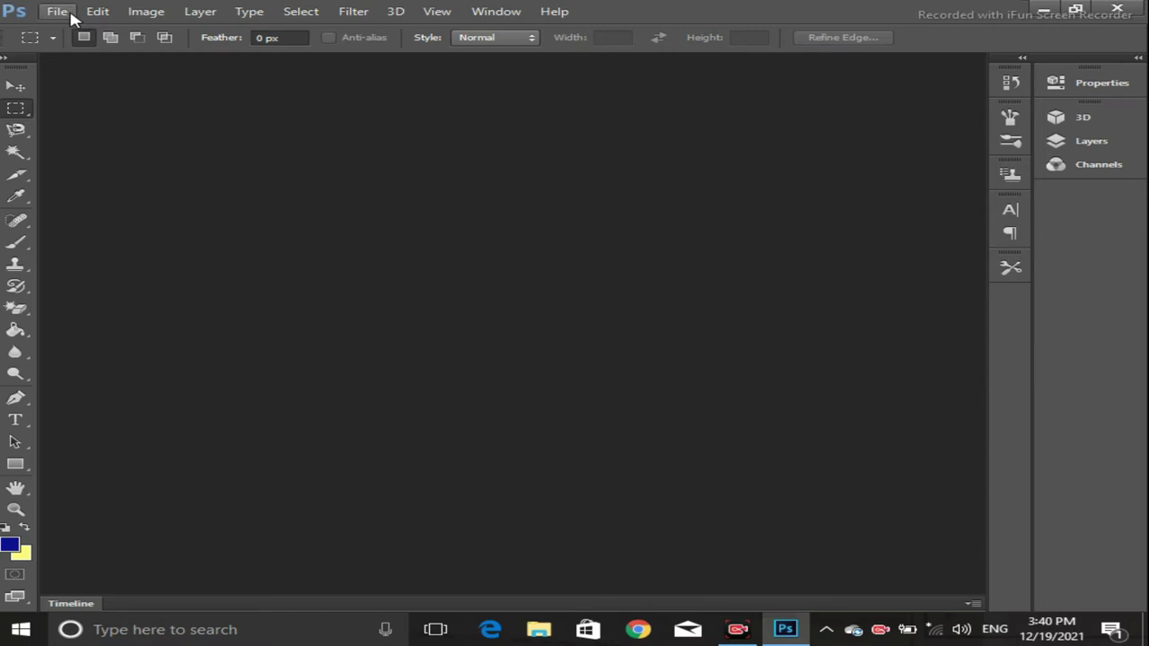
Start a new document 800 px wide and 600 px high, keeping 72 ppi and white background.
click(57, 13)
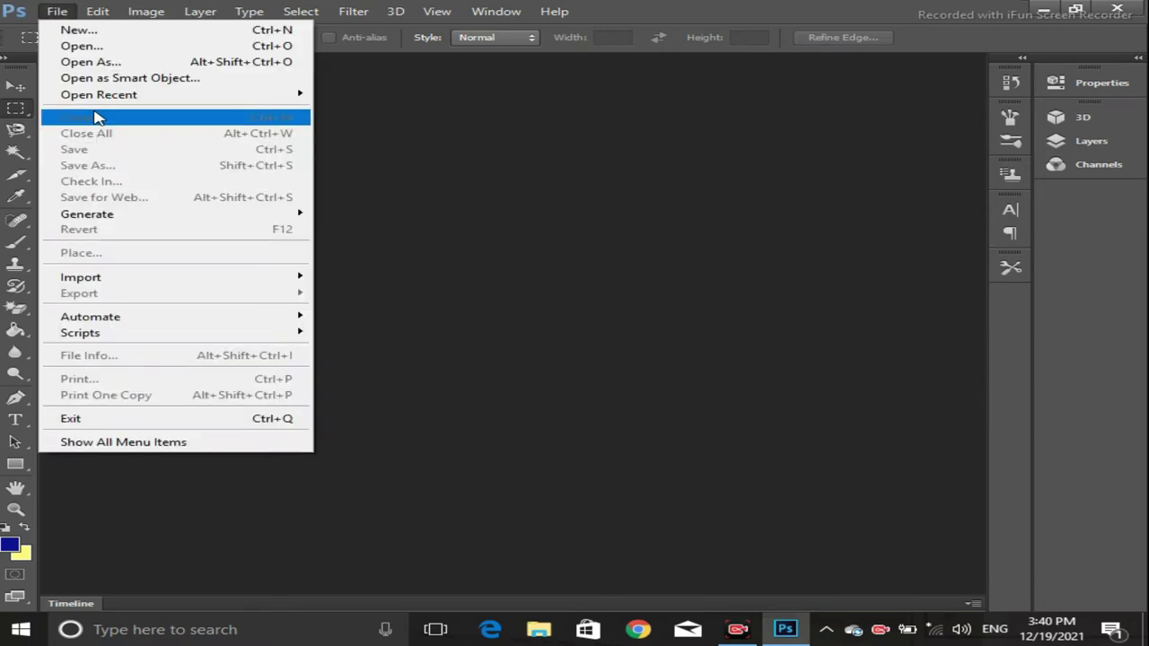
click(82, 30)
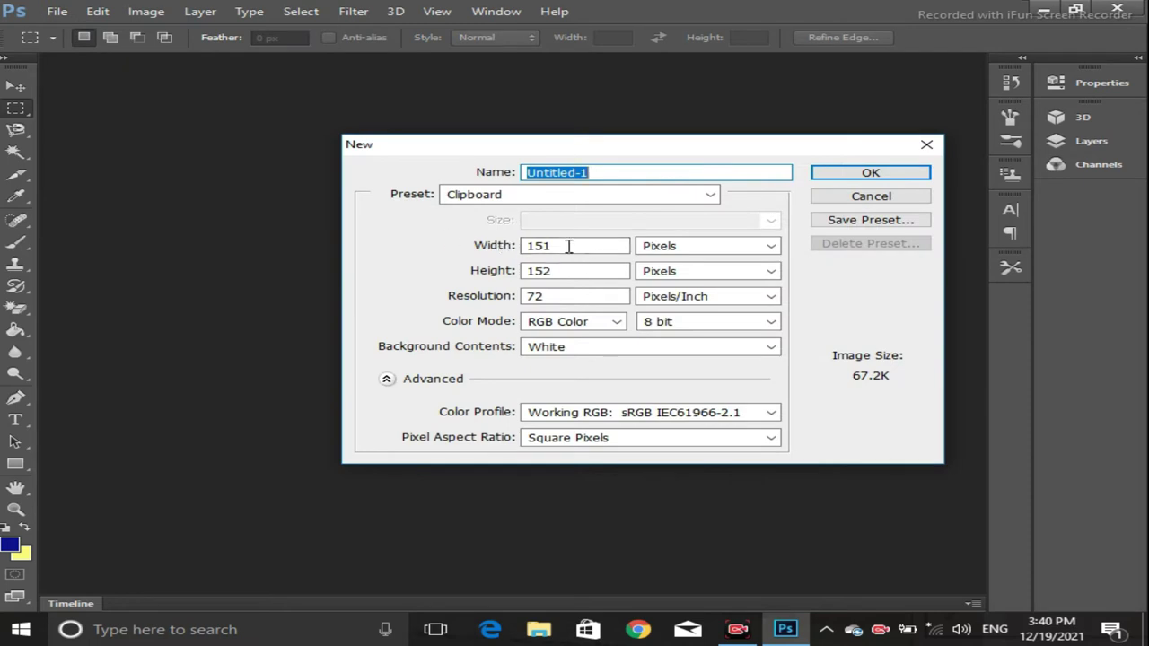
double_click(567, 244)
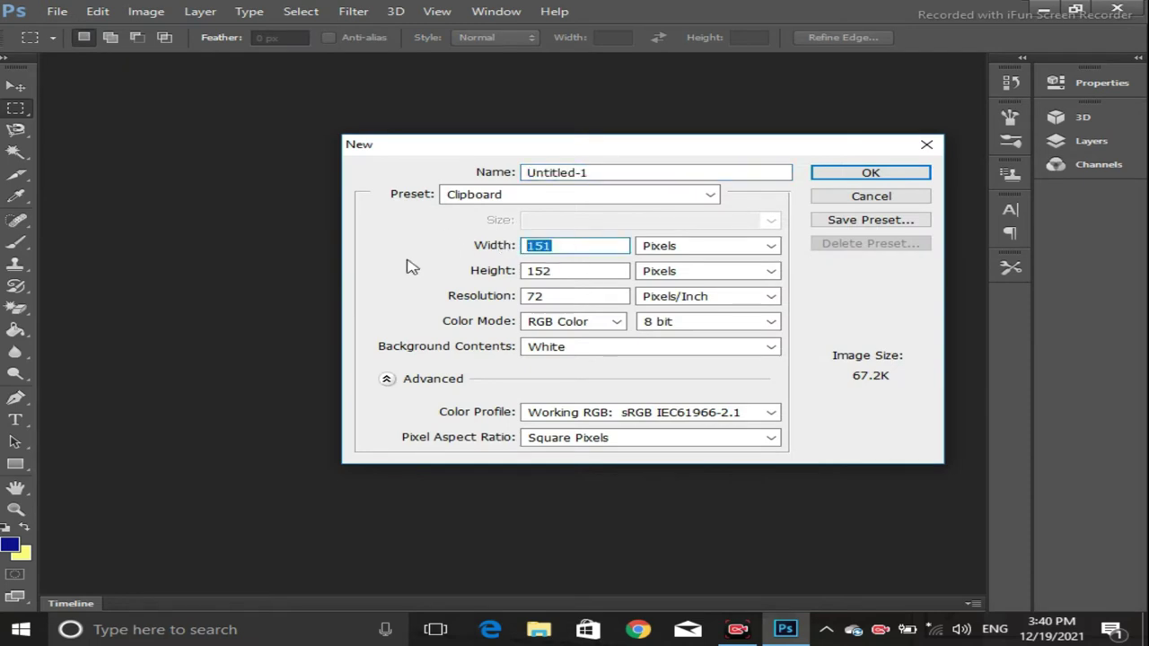
text(800)
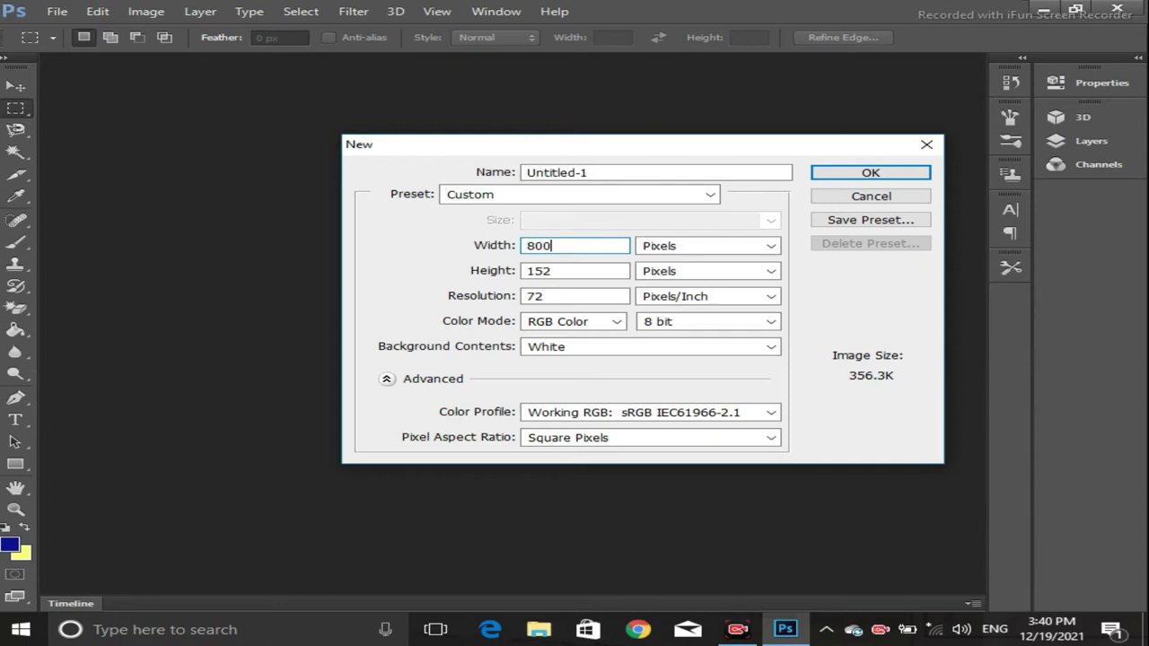
double_click(567, 270)
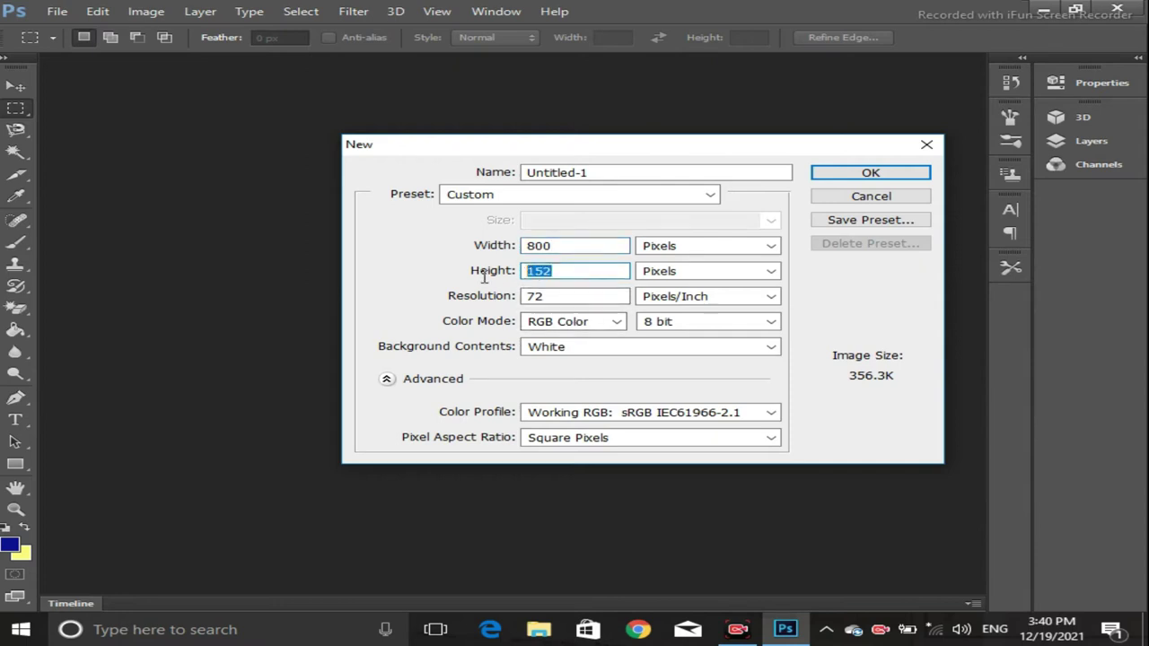
text(688)
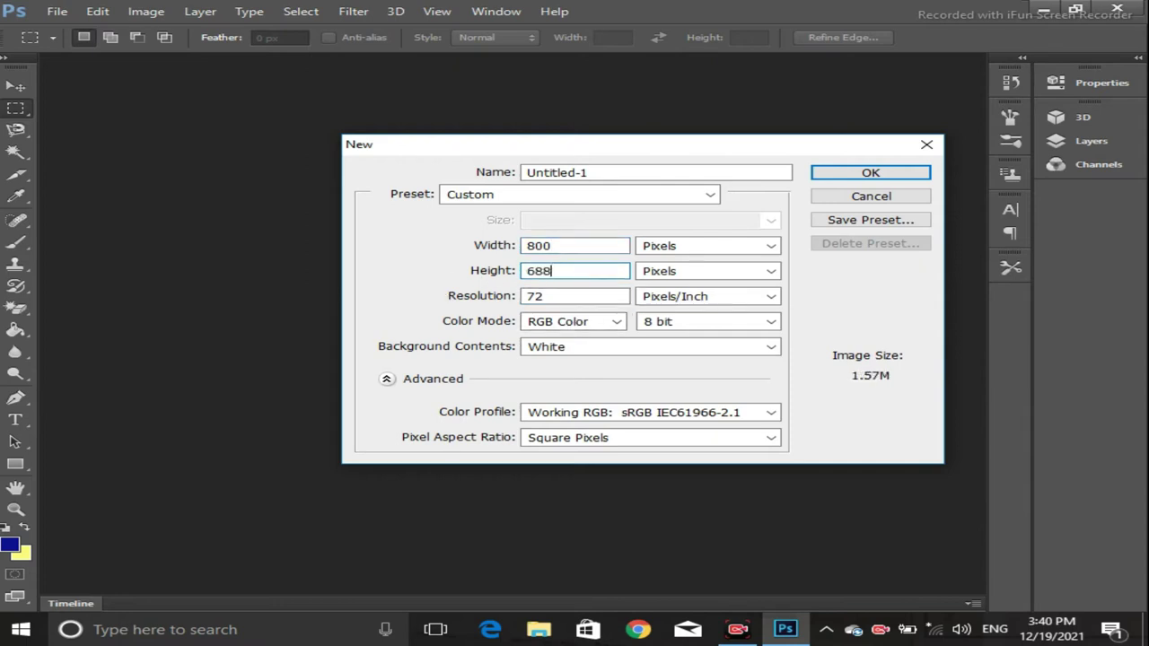
key(BackSpace)
key(BackSpace)
text(00)
Create the 800 × 600 document and dock its window as a workspace tab.
click(828, 175)
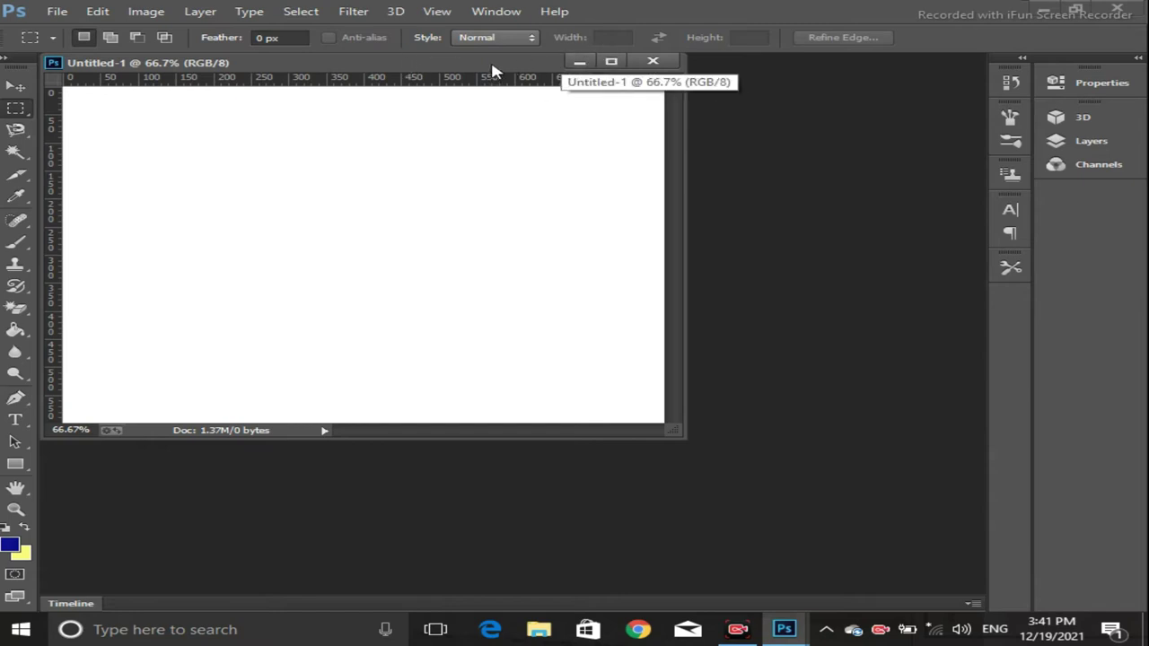
drag(492, 65, 497, 55)
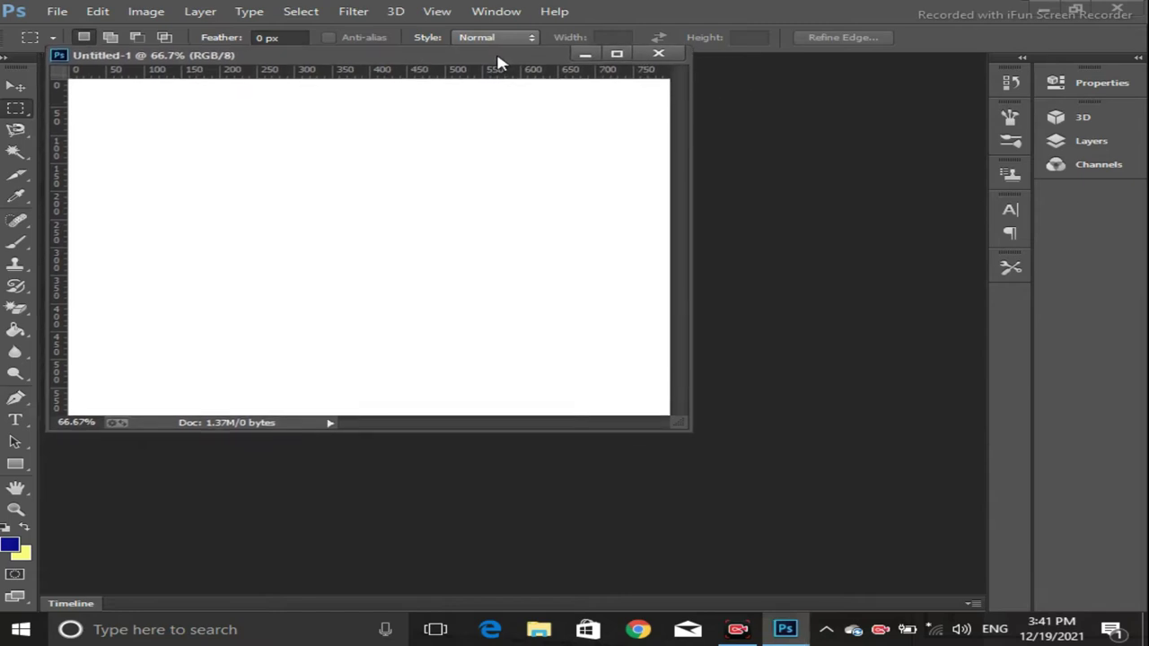
drag(499, 63, 526, 61)
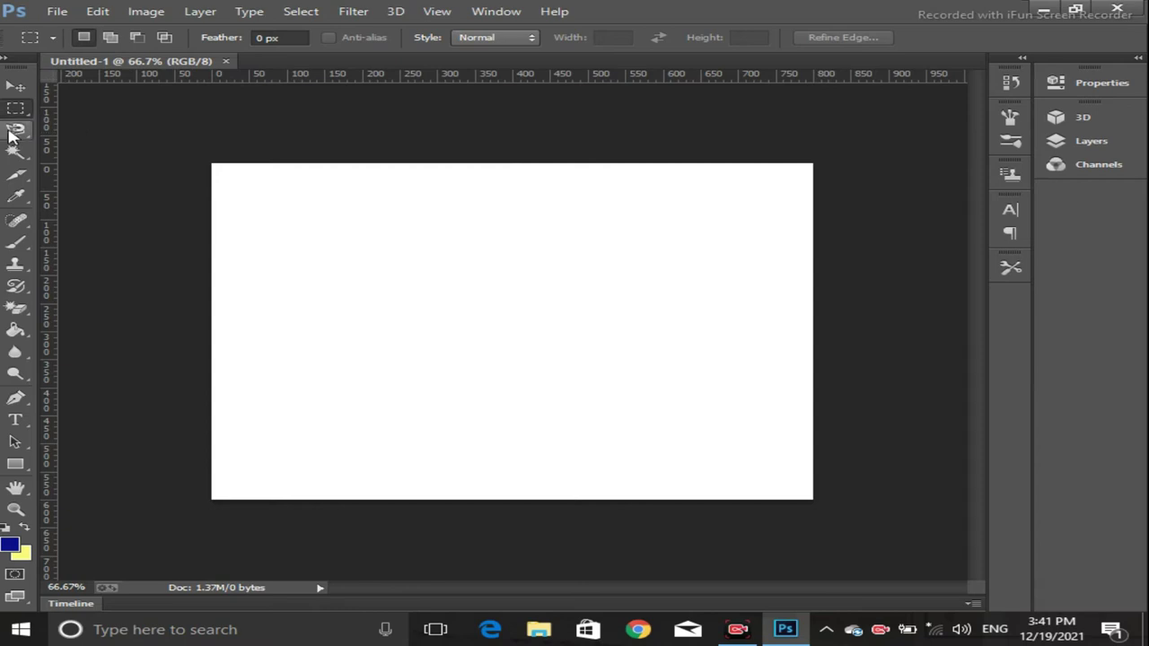
Select the Horizontal Type tool and undock the Properties and Layers panel groups.
click(15, 420)
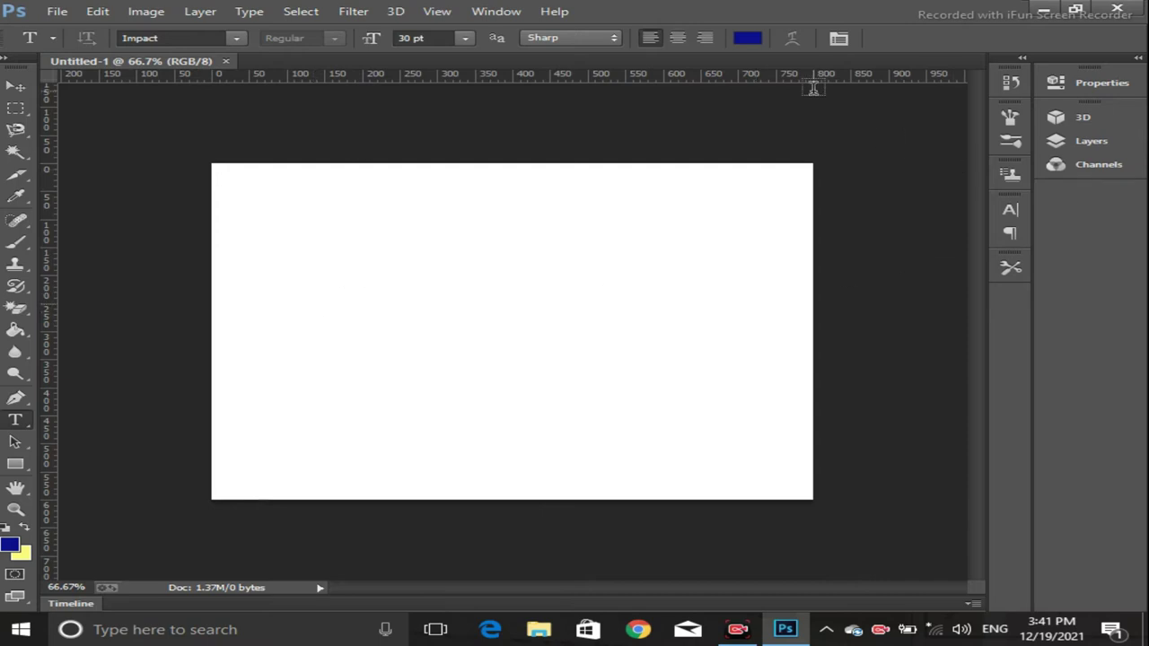
drag(1126, 79, 1023, 307)
drag(1102, 73, 1017, 341)
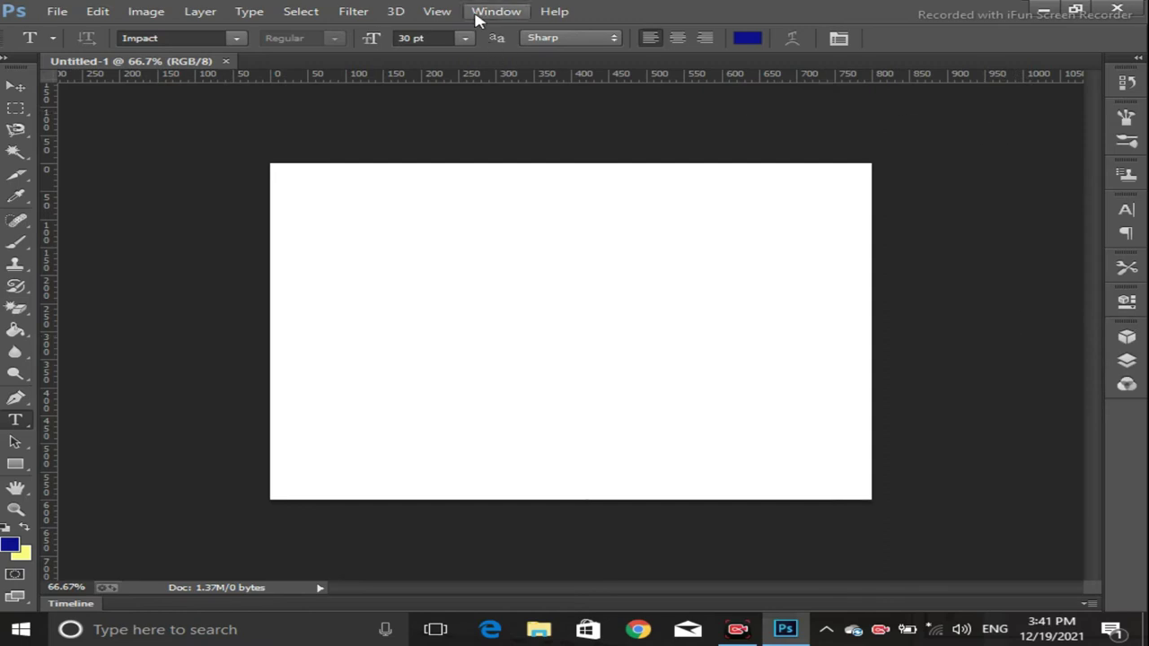
Show the Layers panel floating and enlarged beside the canvas, then start text mid-canvas.
click(496, 12)
click(544, 295)
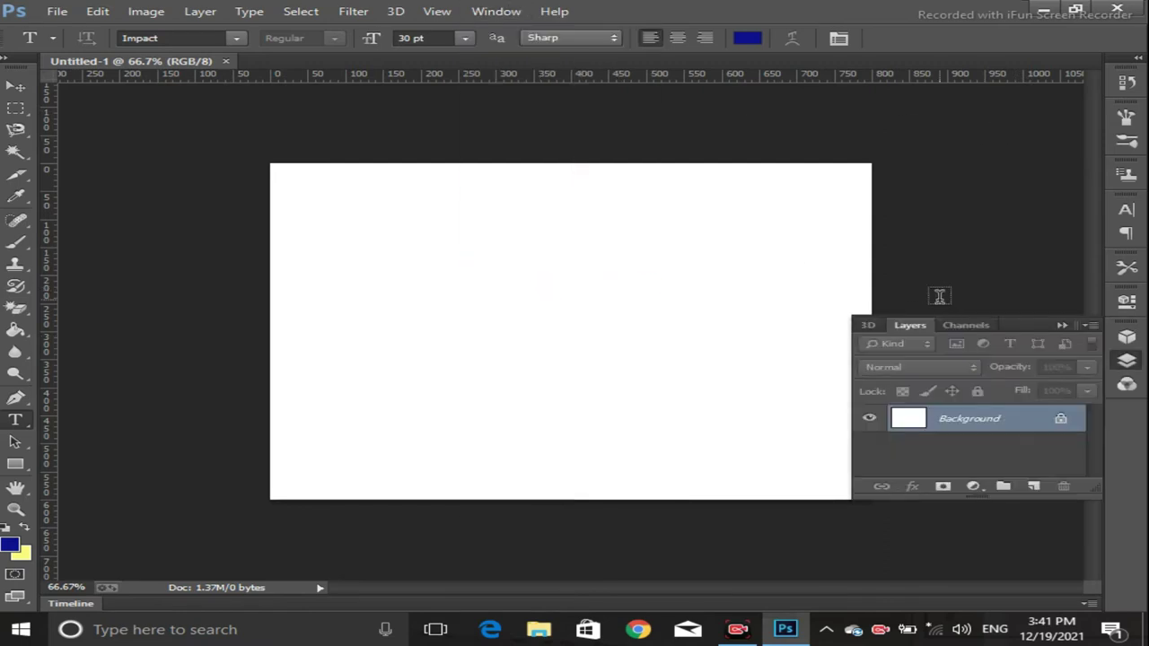
drag(1028, 332, 1000, 223)
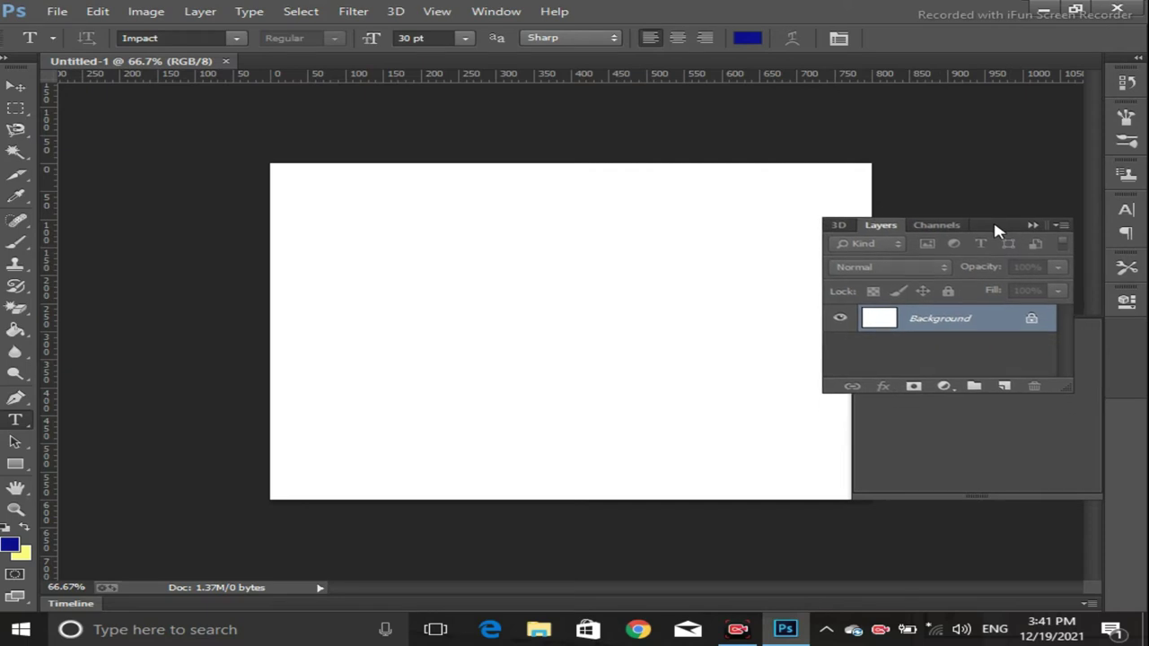
drag(1062, 387, 1077, 532)
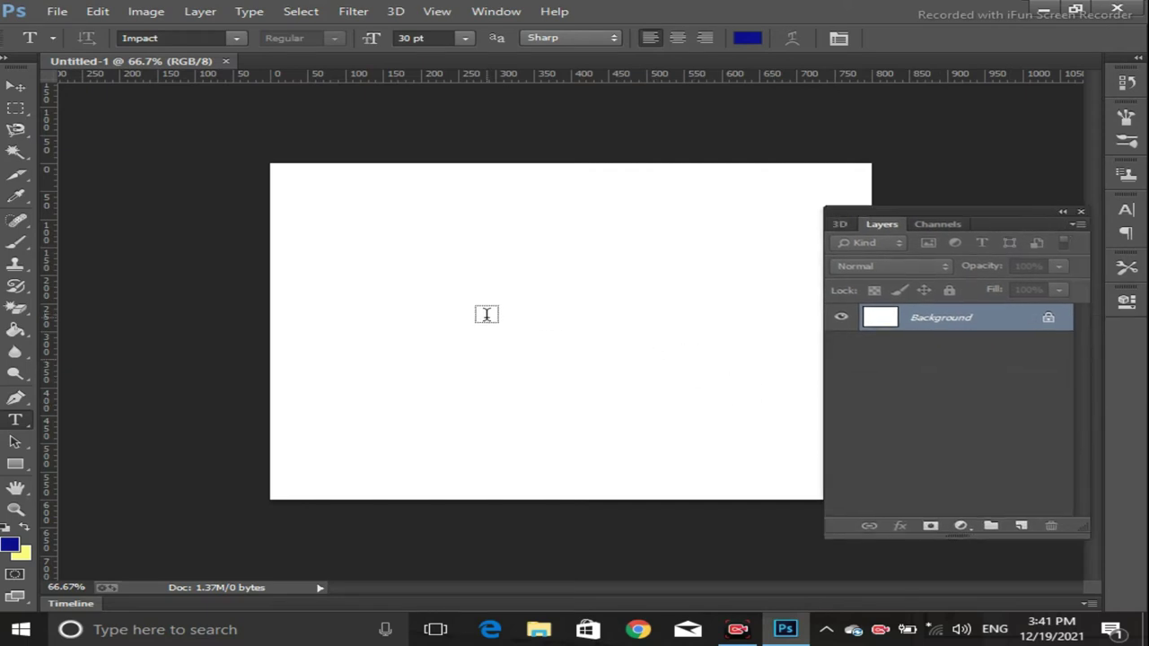
click(487, 315)
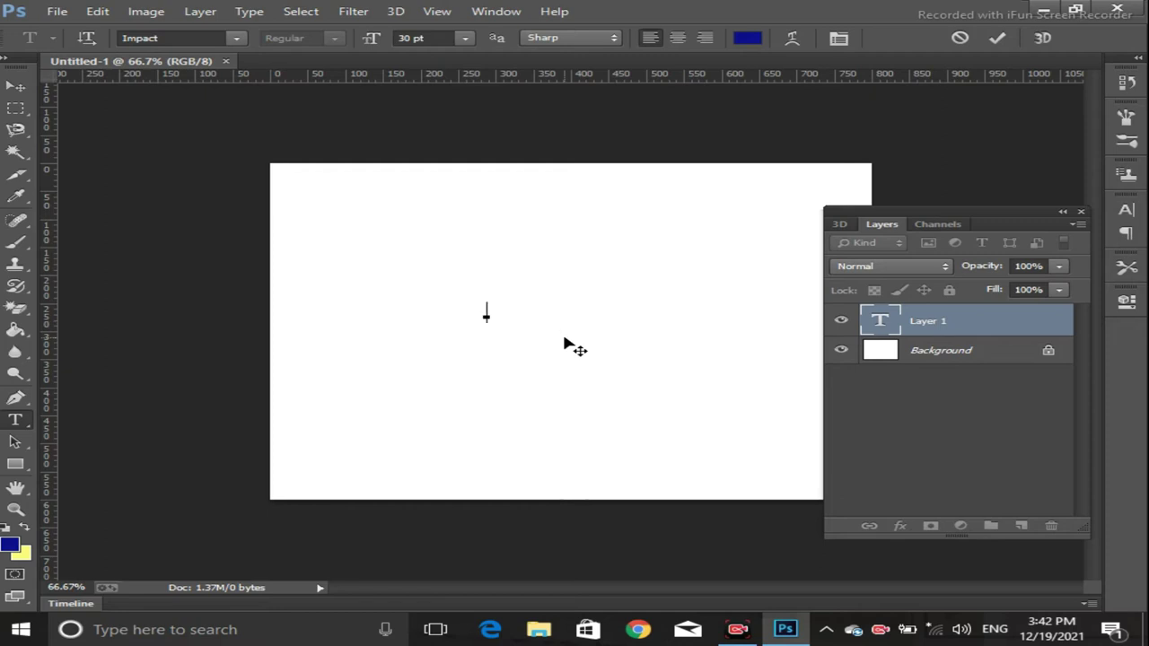
Type 'EDUCRADTERS ACAD MY HUB', then erase everything after EDUCRADTERS.
text(EDUCRA)
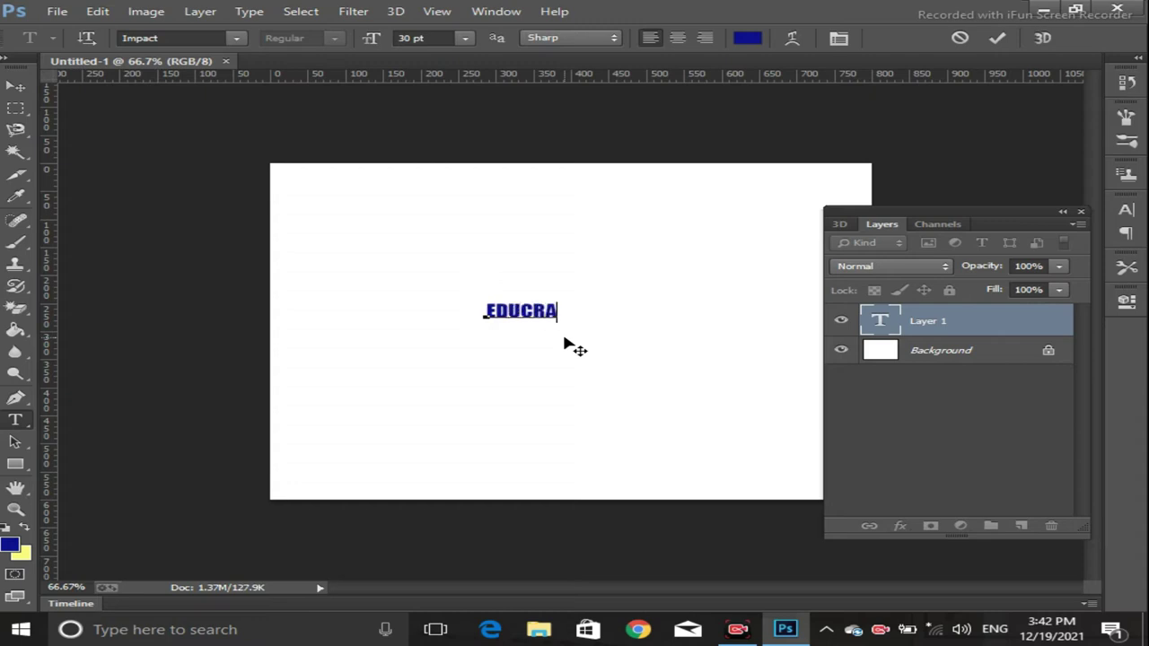
text(DTERS A)
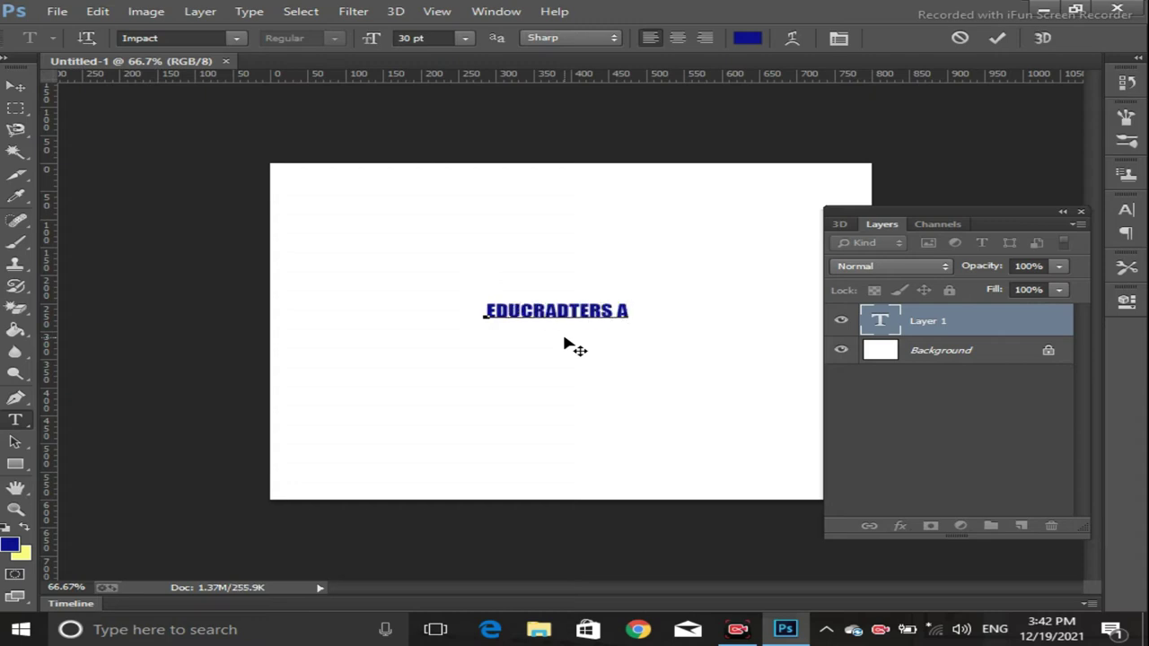
text(CAD )
text(MY)
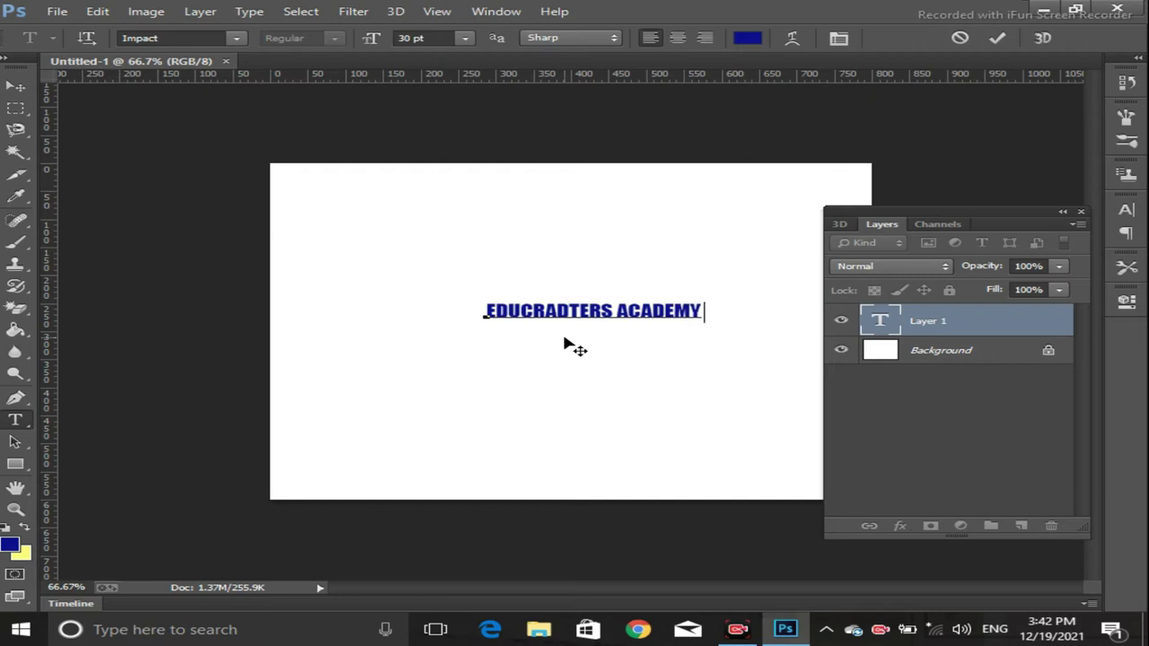
text( HUB)
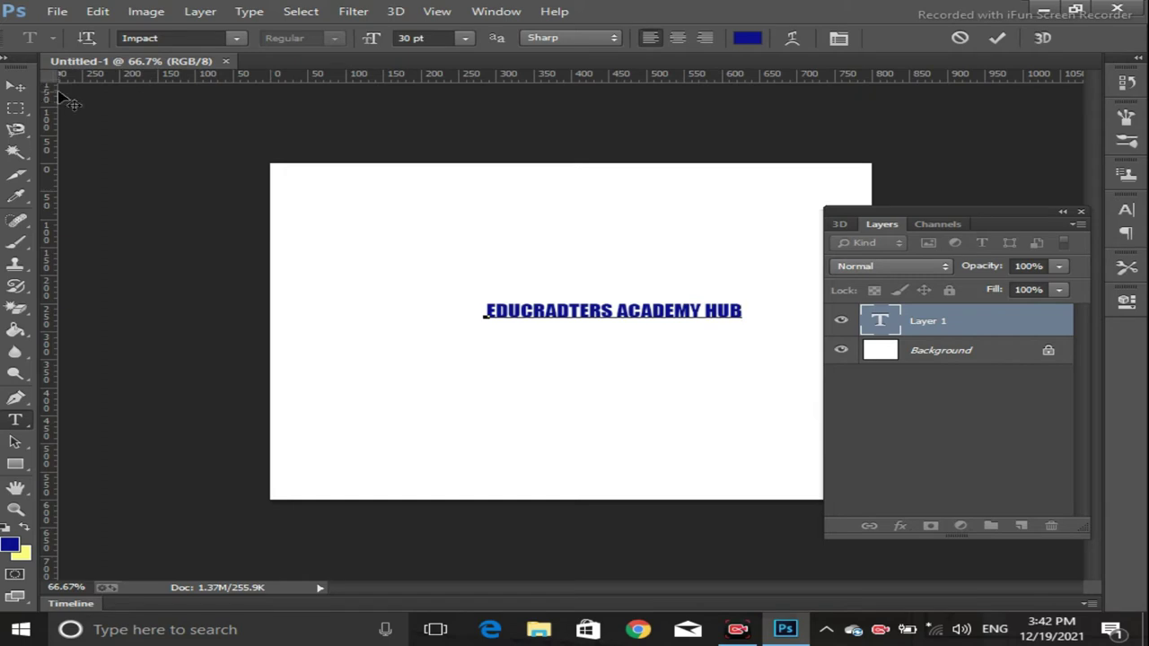
key(BackSpace)
key(BackSpace)
key(BackSpace)
key(BackSpace)
key(BackSpace)
key(BackSpace)
key(BackSpace)
key(BackSpace)
key(BackSpace)
key(BackSpace)
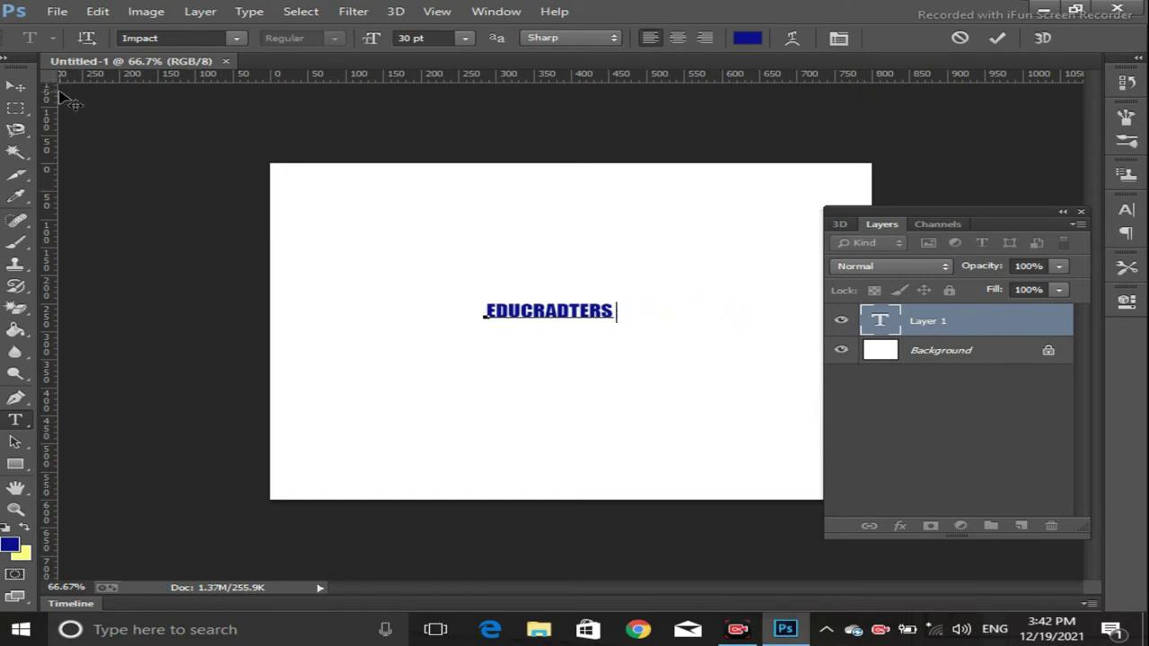
Commit the text and scale it up from its corners to span most of the canvas.
click(16, 86)
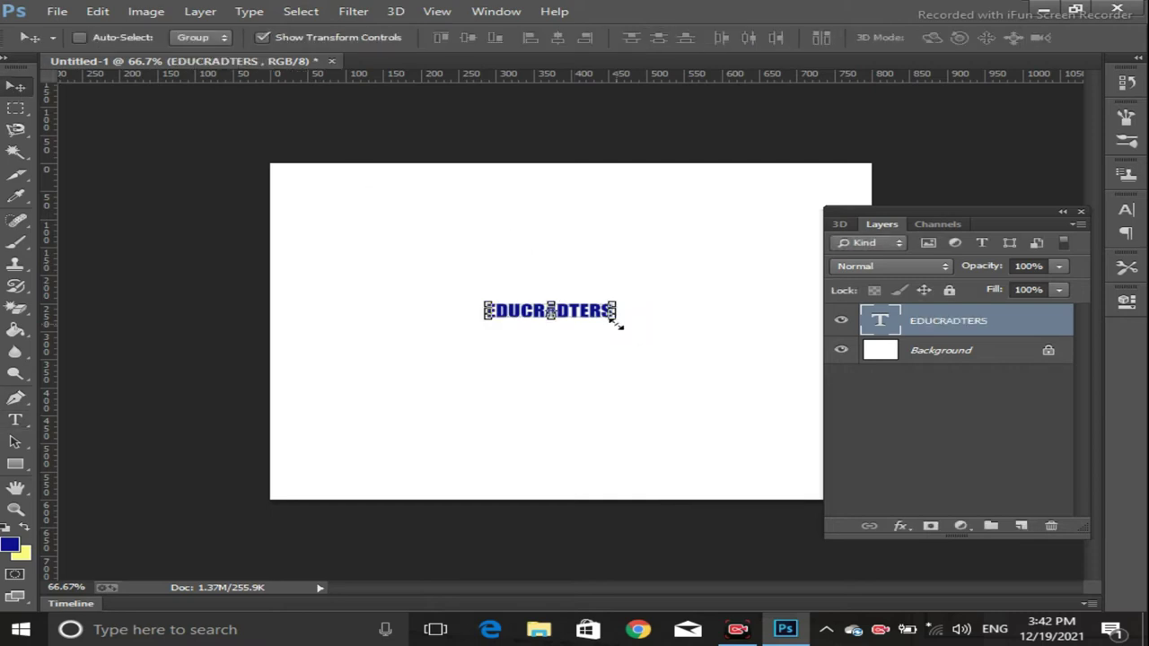
drag(617, 321, 795, 399)
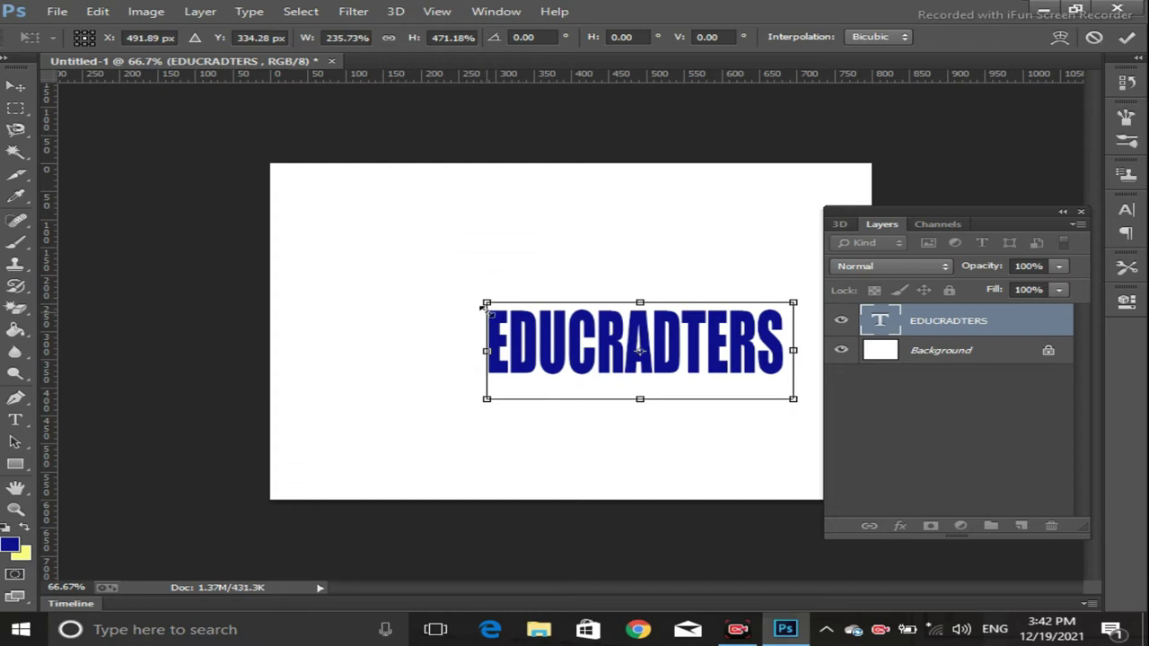
drag(486, 301, 337, 271)
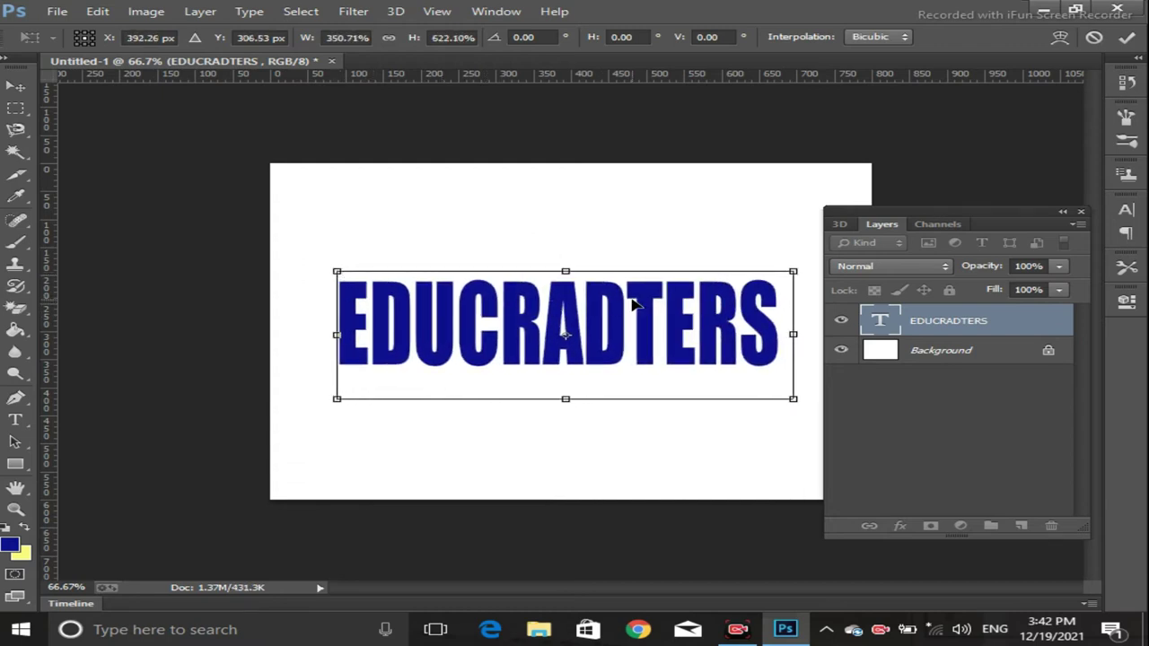
key(Return)
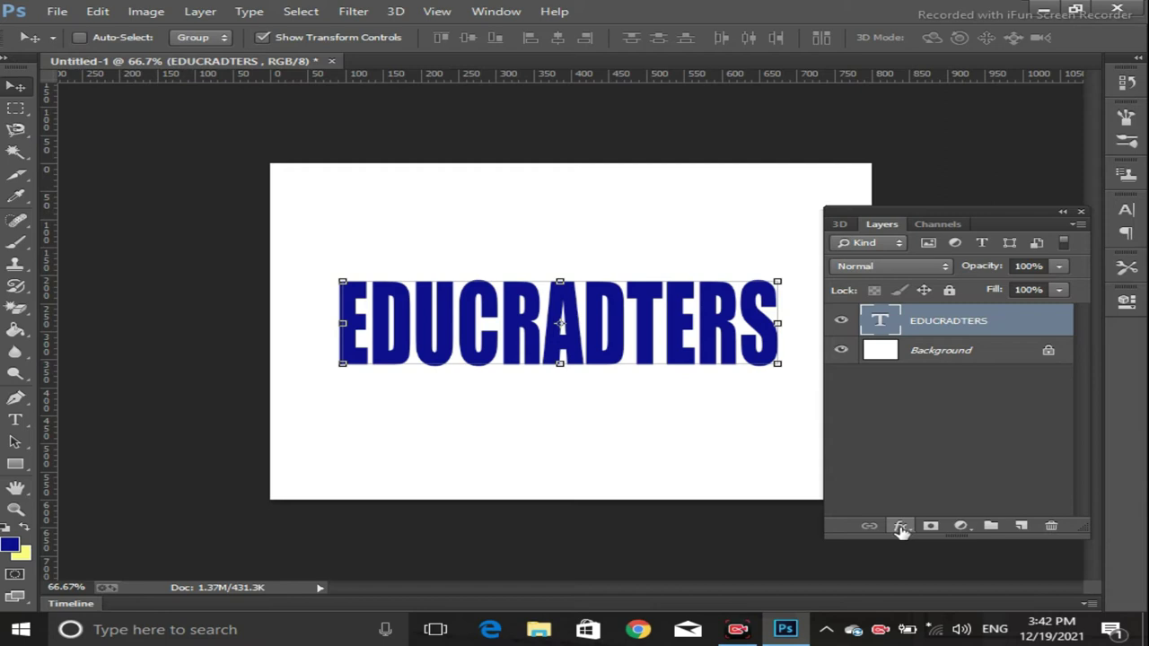
Open the text layer's Blending Options, enable Bevel & Emboss with Normal blend mode, and show its settings.
click(900, 528)
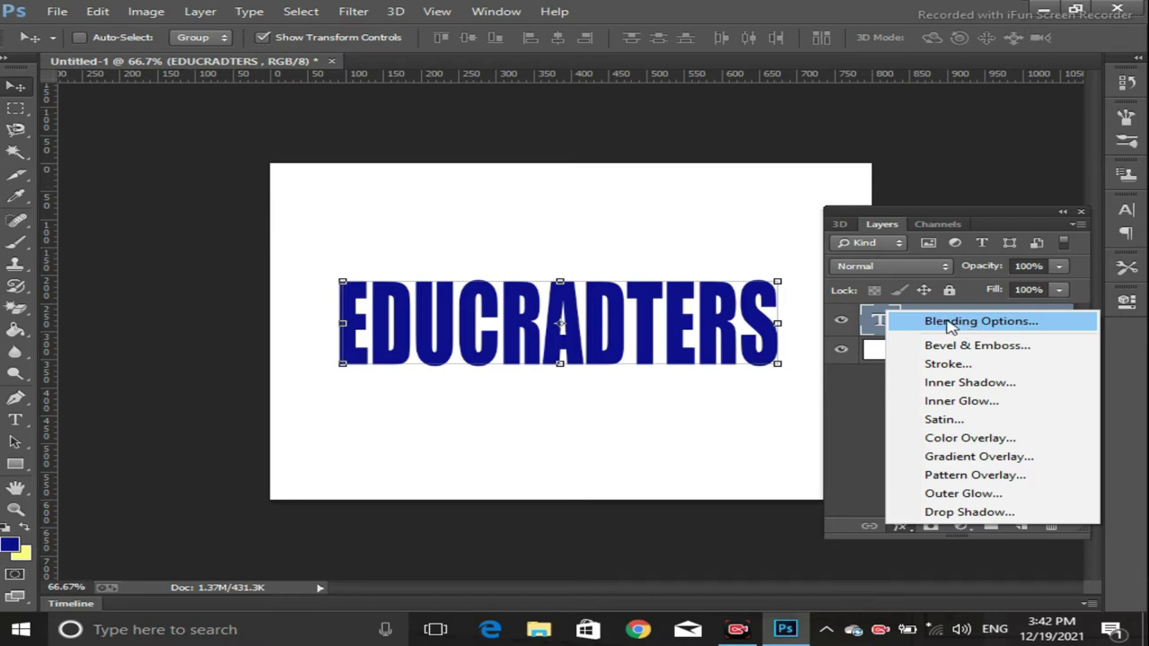
click(950, 325)
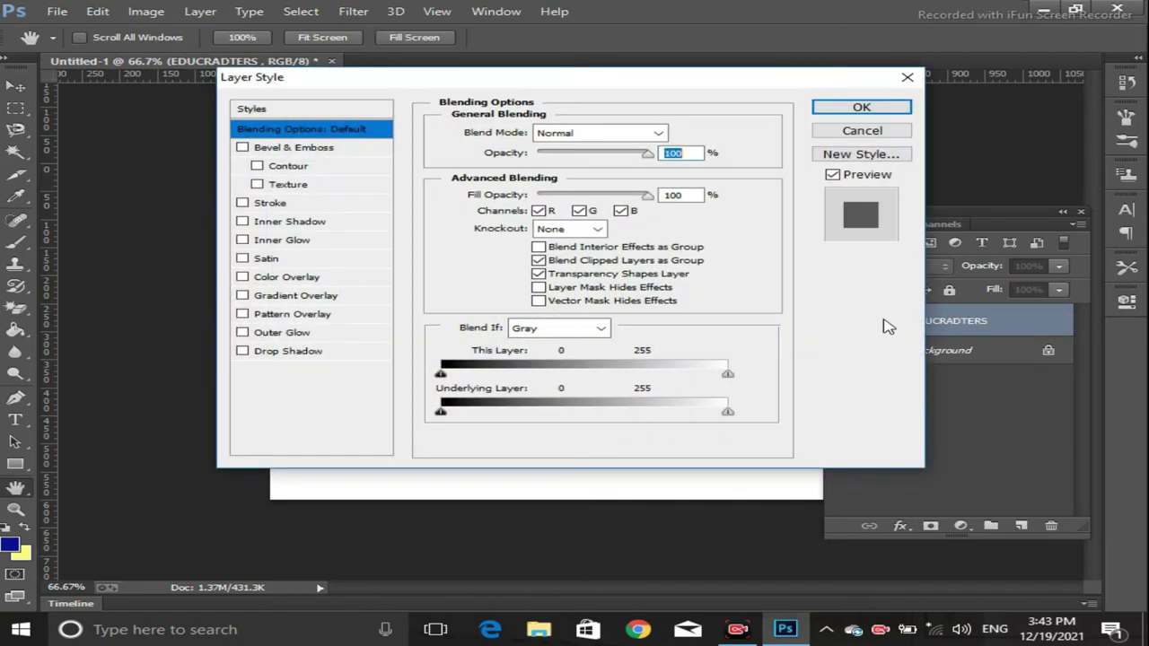
mouse_move(490, 81)
mouse_down()
mouse_move(754, 103)
mouse_move(743, 107)
mouse_up()
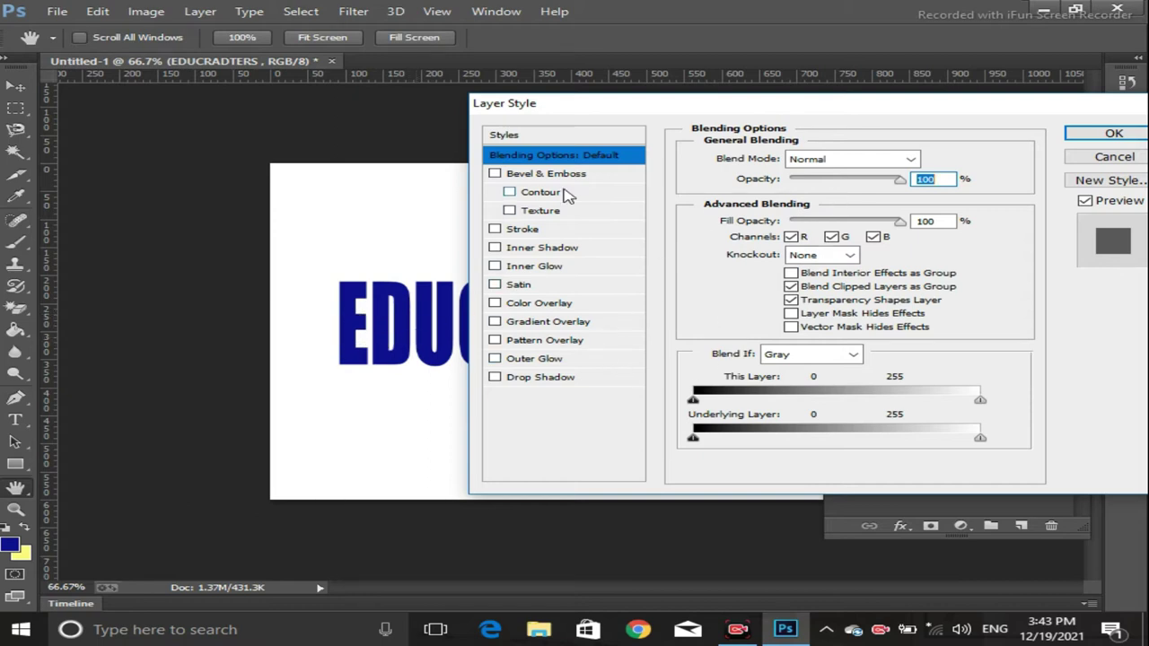
drag(605, 110, 638, 112)
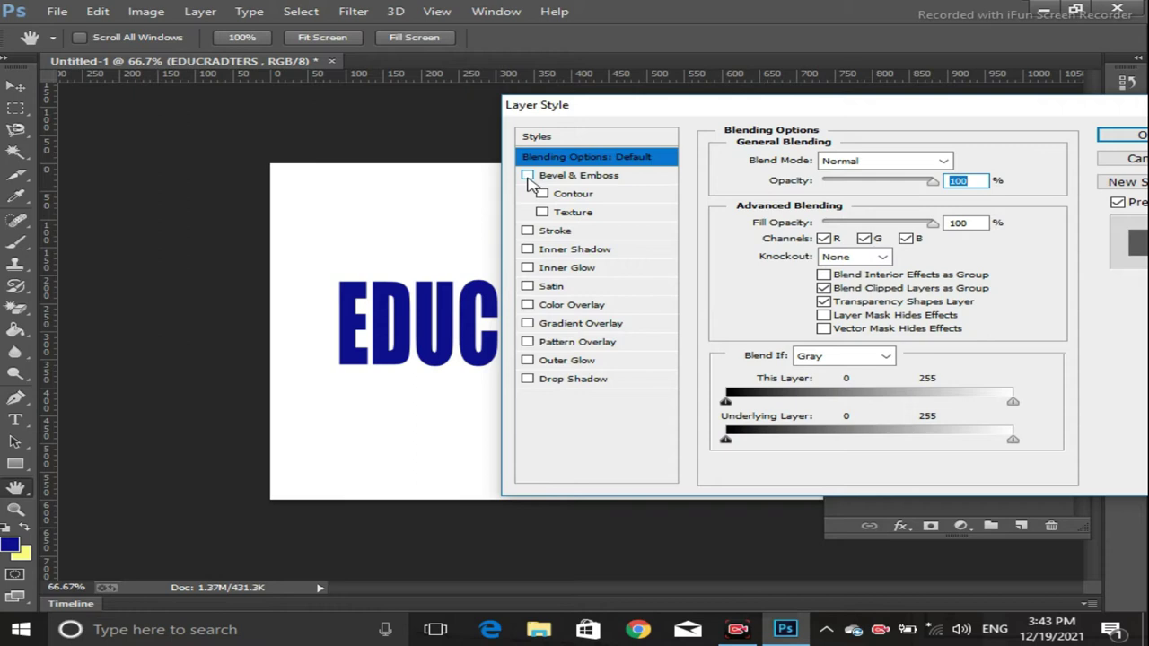
click(527, 176)
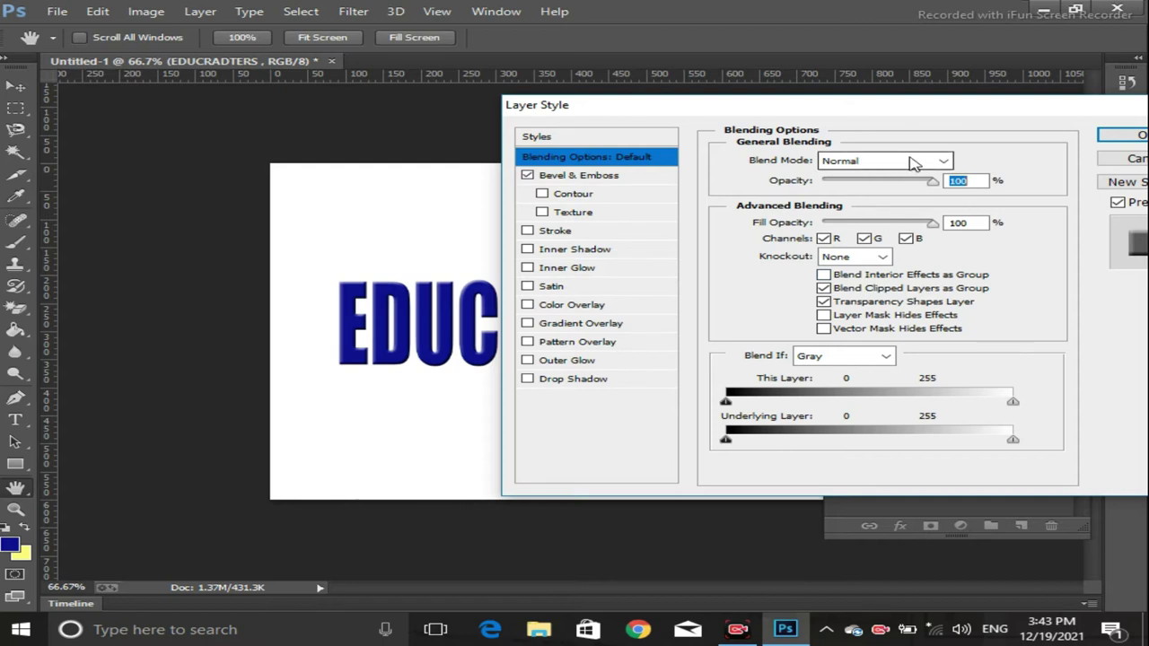
click(941, 163)
click(945, 163)
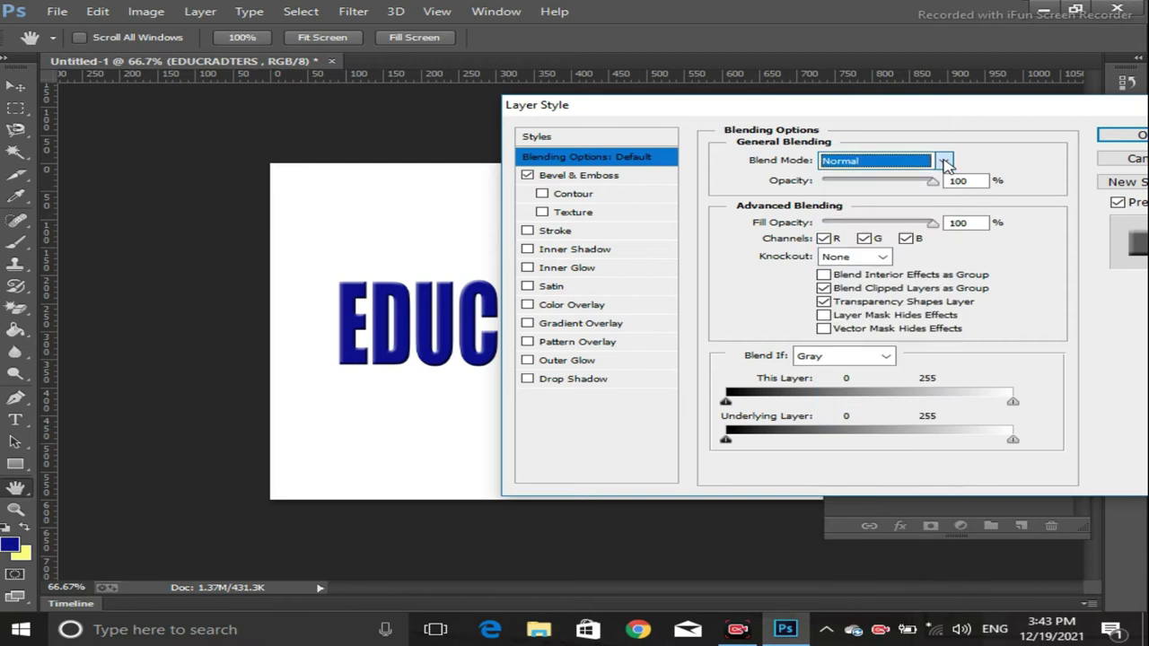
click(595, 177)
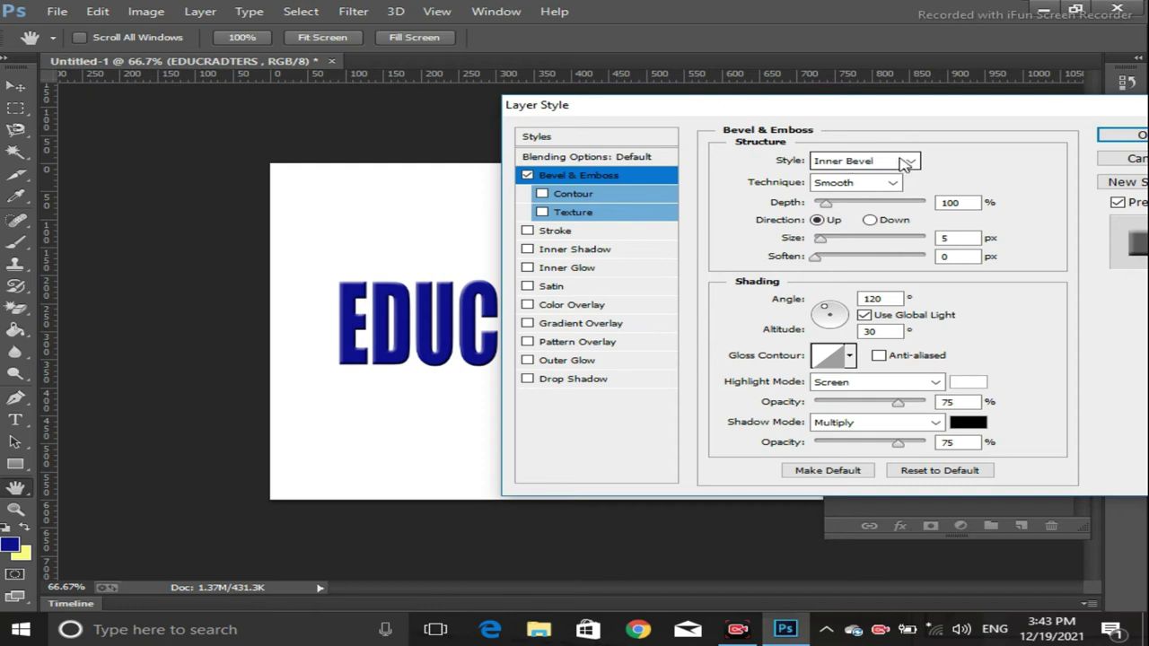
Set the bevel style to Emboss at 16 px size and adjust its soften value.
click(909, 161)
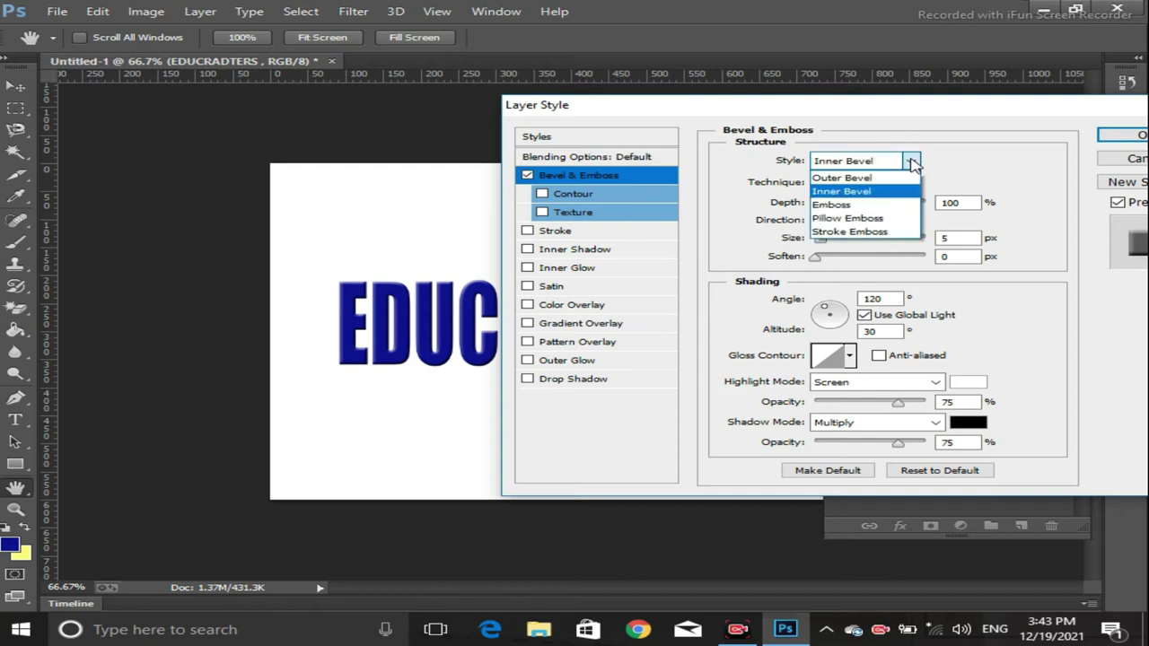
click(864, 207)
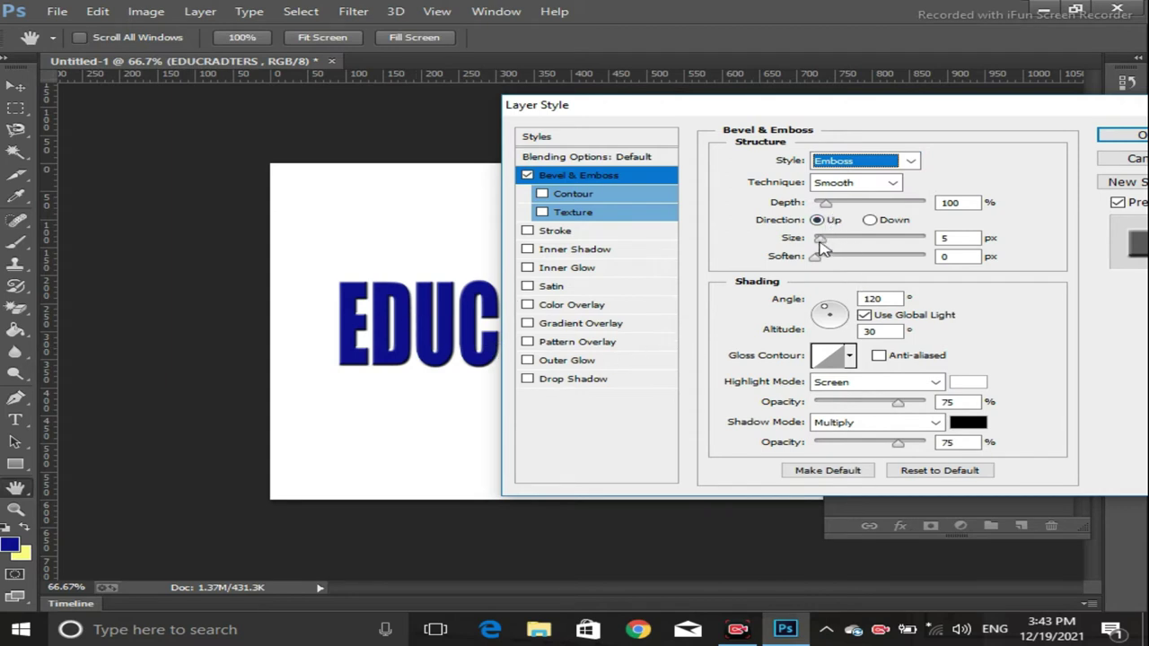
drag(820, 244, 833, 244)
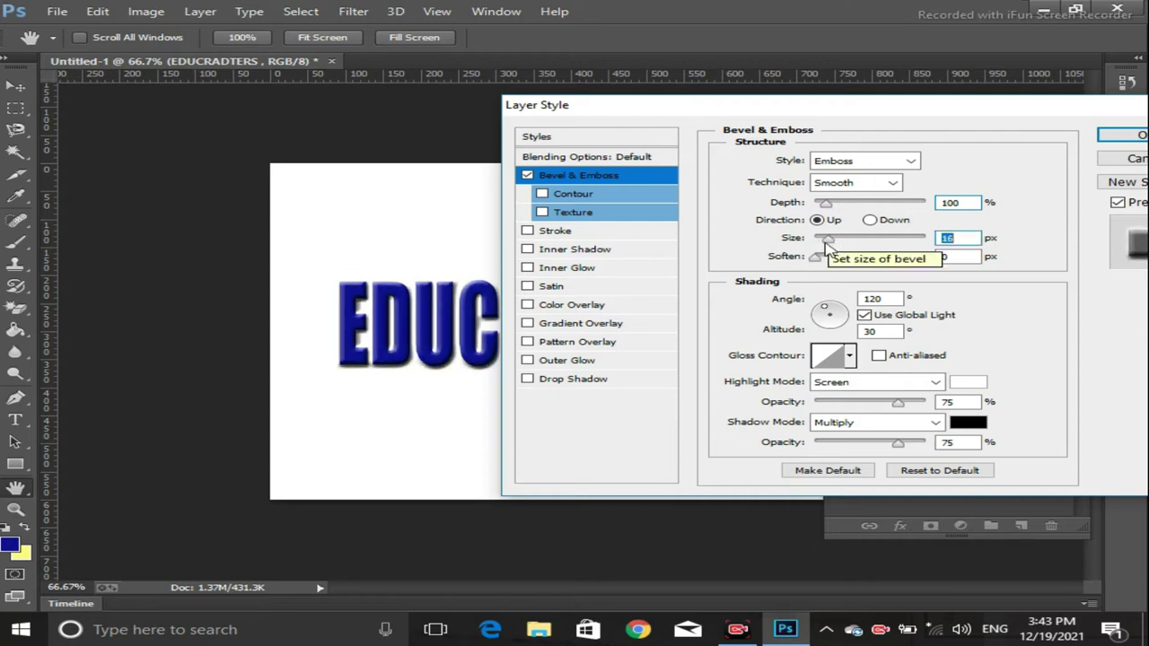
mouse_move(815, 255)
mouse_down()
mouse_move(833, 259)
mouse_move(783, 269)
mouse_move(851, 262)
mouse_move(703, 259)
mouse_up()
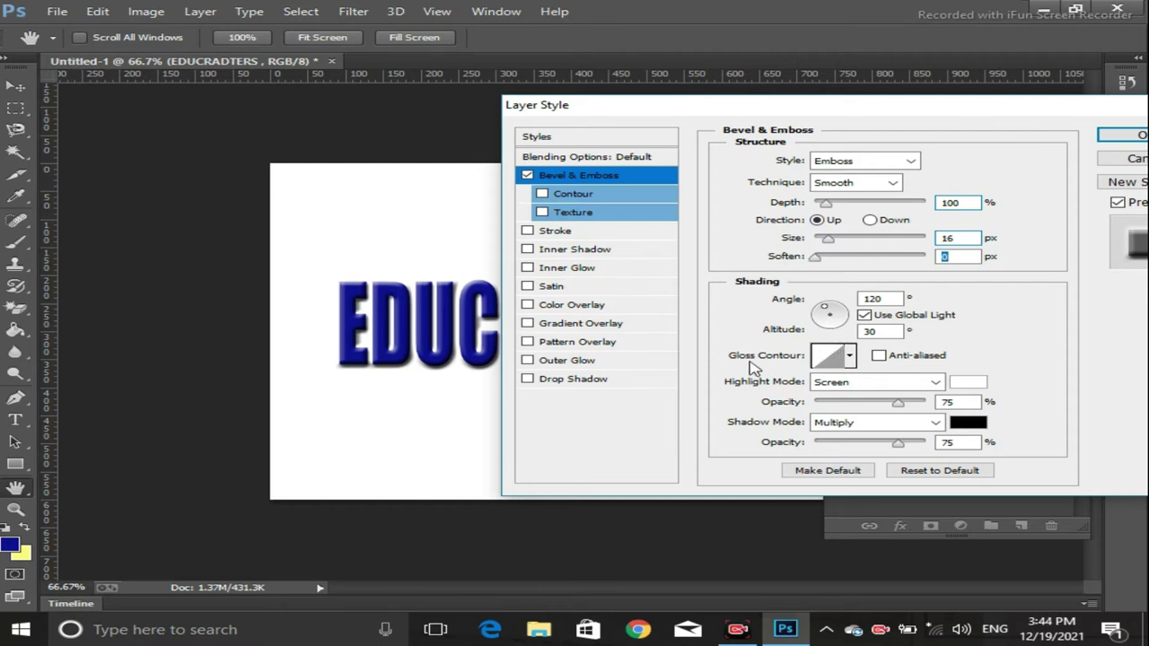
Try a U-shaped gloss contour on the emboss.
click(850, 357)
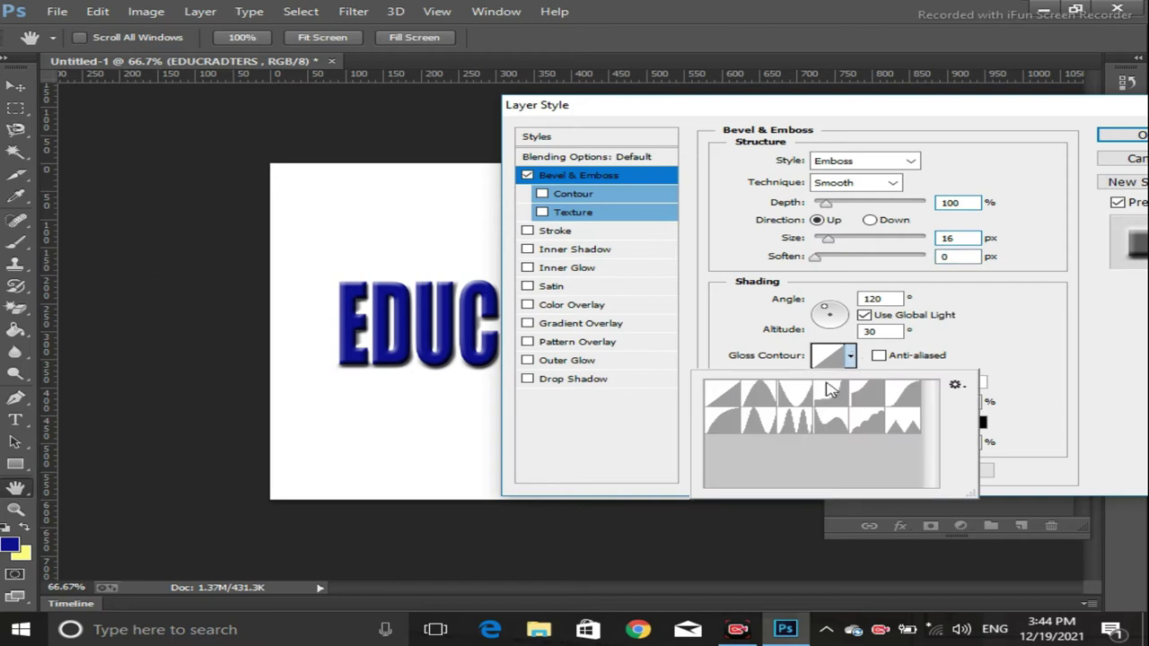
click(795, 398)
click(794, 398)
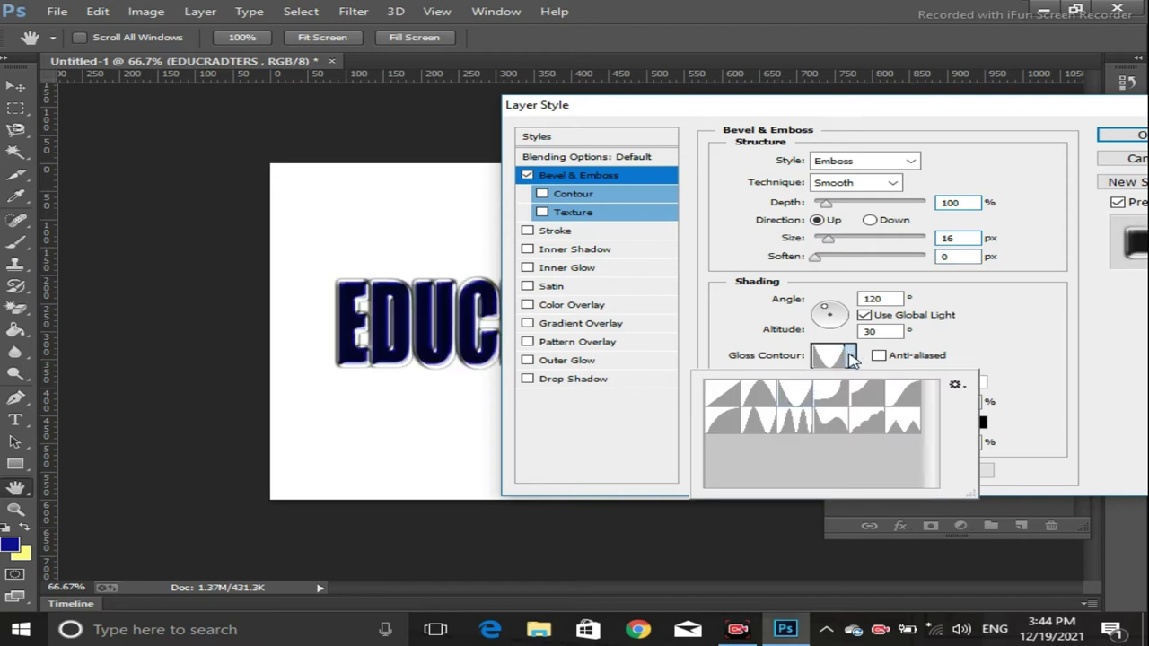
click(757, 107)
drag(759, 106, 869, 98)
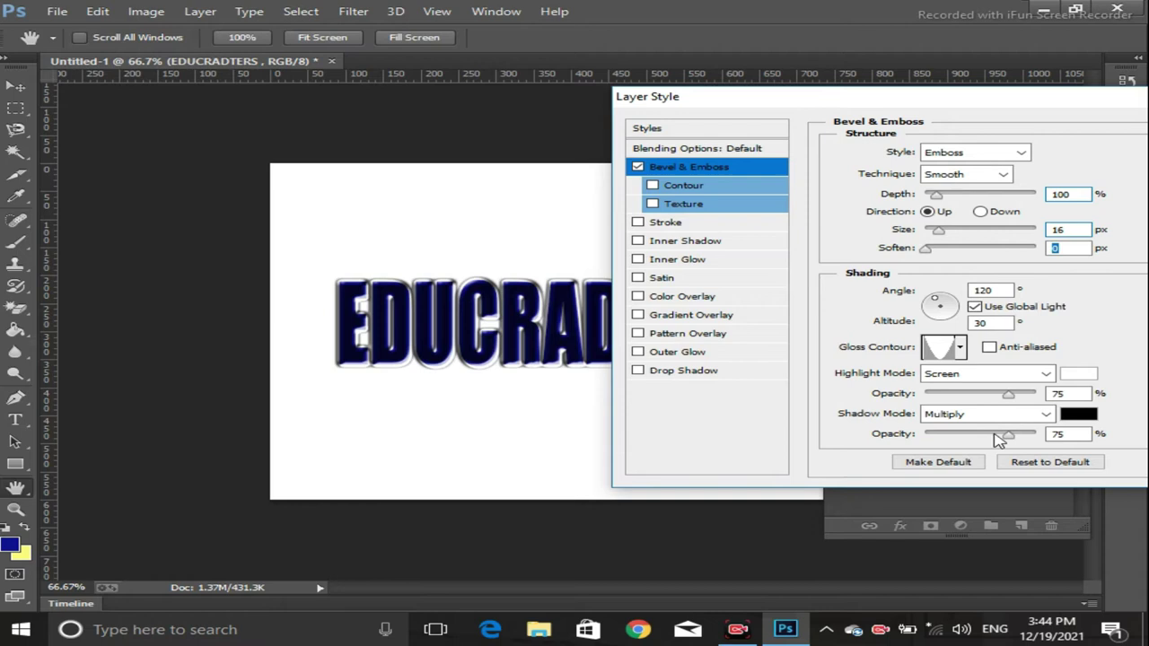
Cycle through gloss contour presets and settle on one leaving the letters light purple.
click(960, 347)
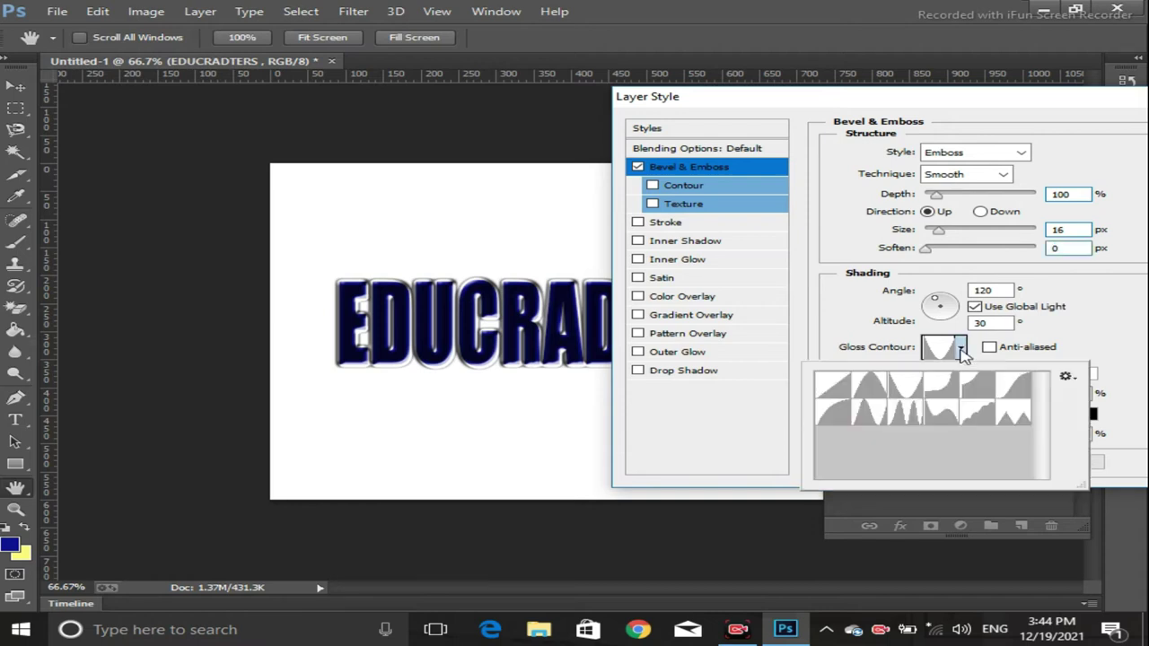
click(835, 388)
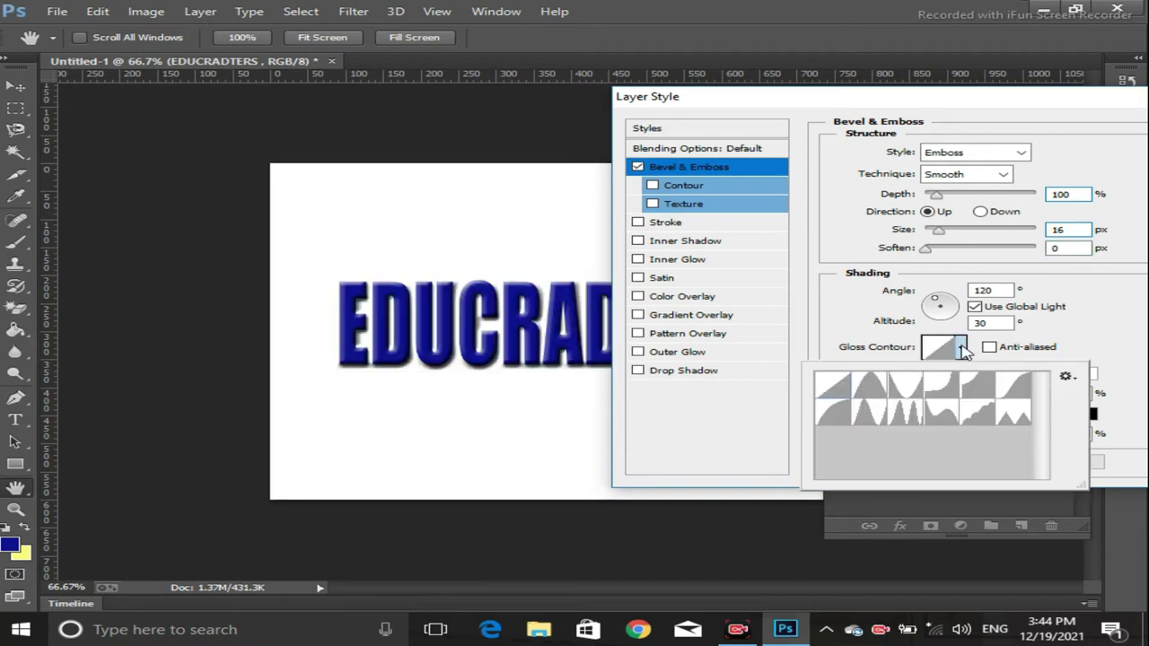
click(863, 386)
click(904, 386)
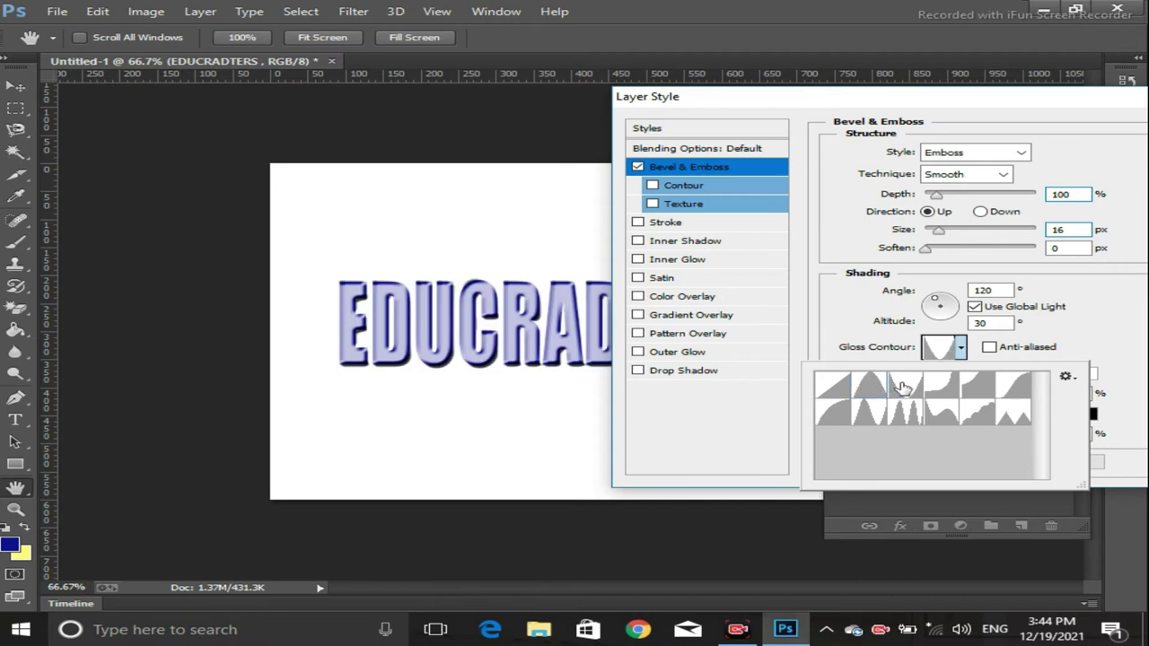
click(950, 388)
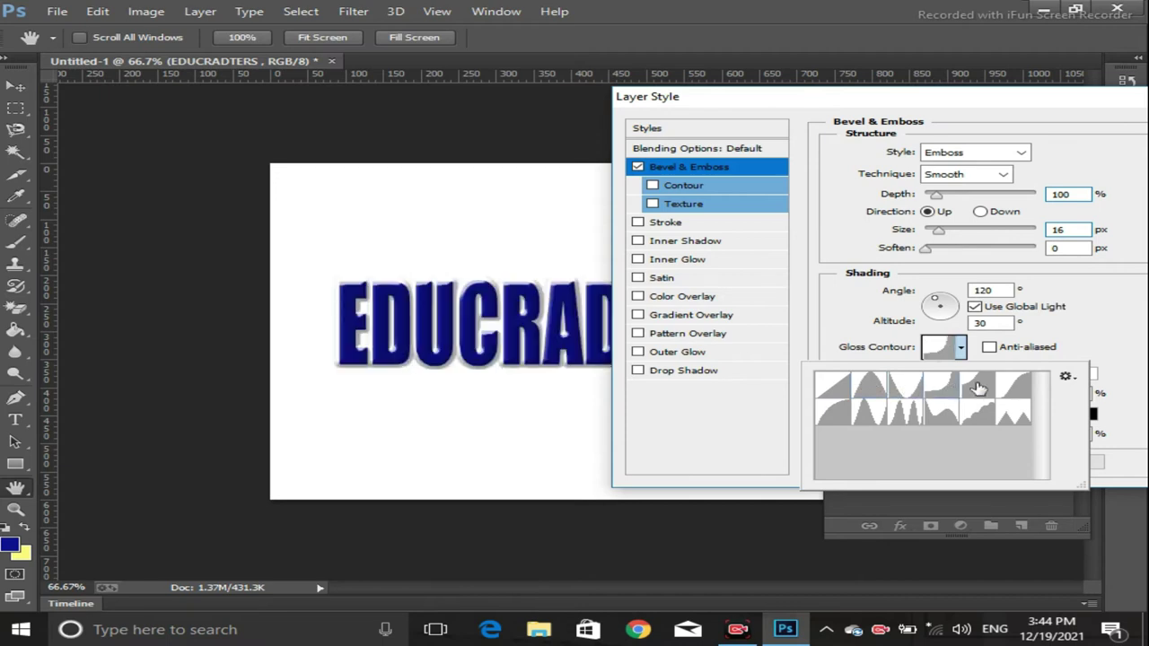
click(979, 388)
click(1014, 387)
click(1011, 418)
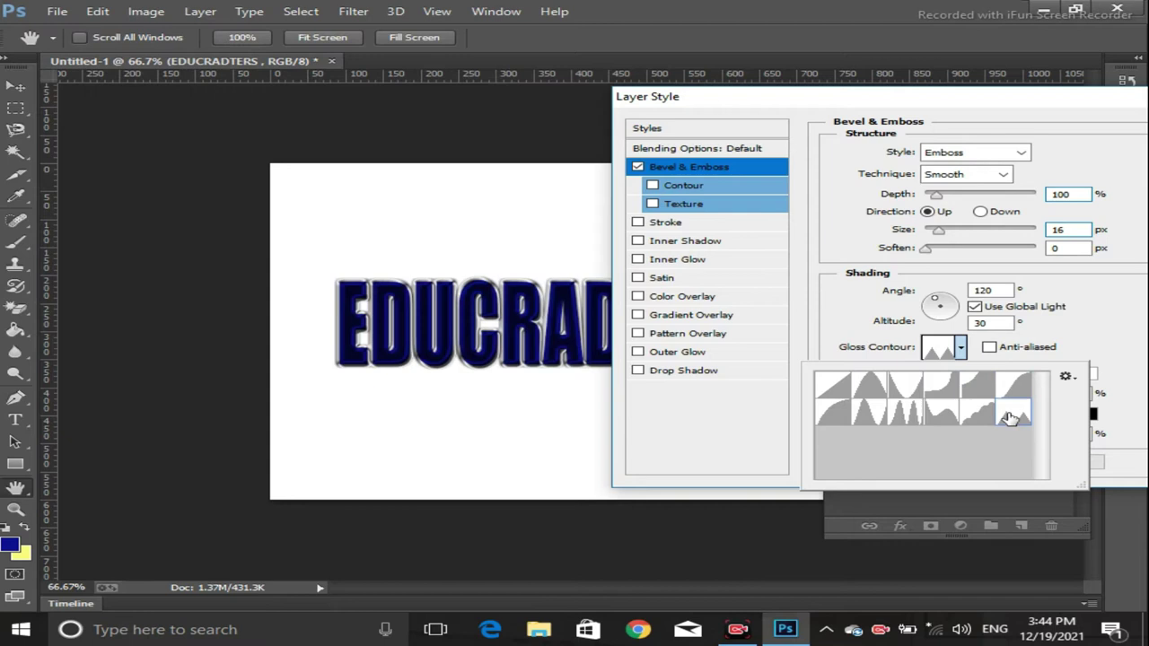
click(965, 420)
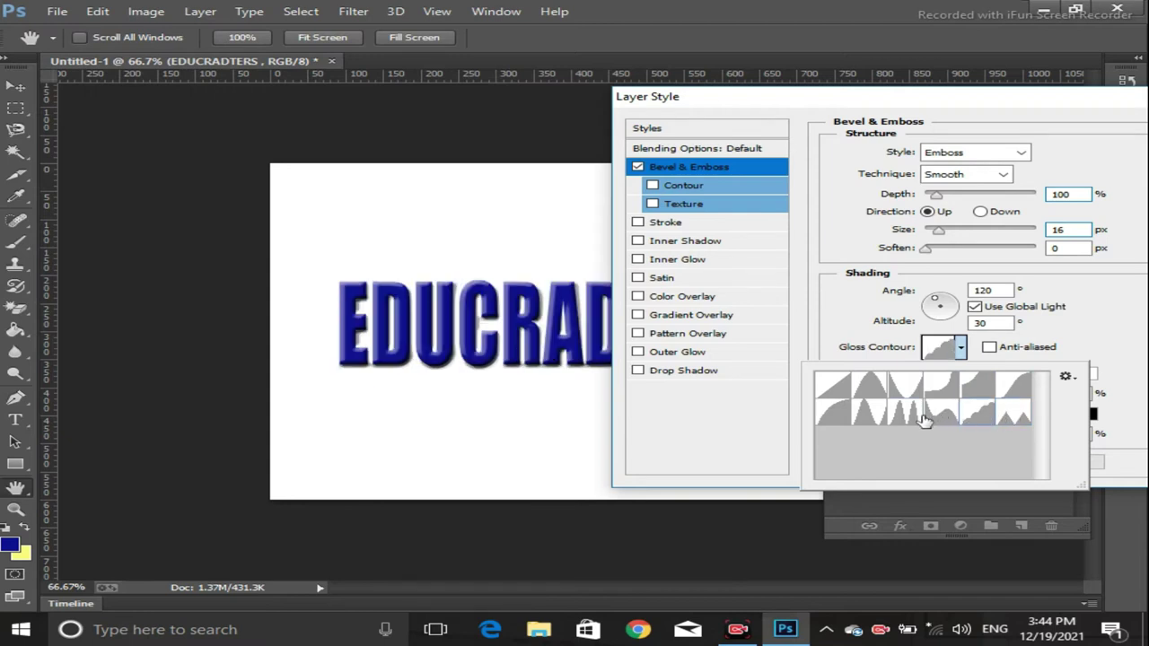
click(923, 417)
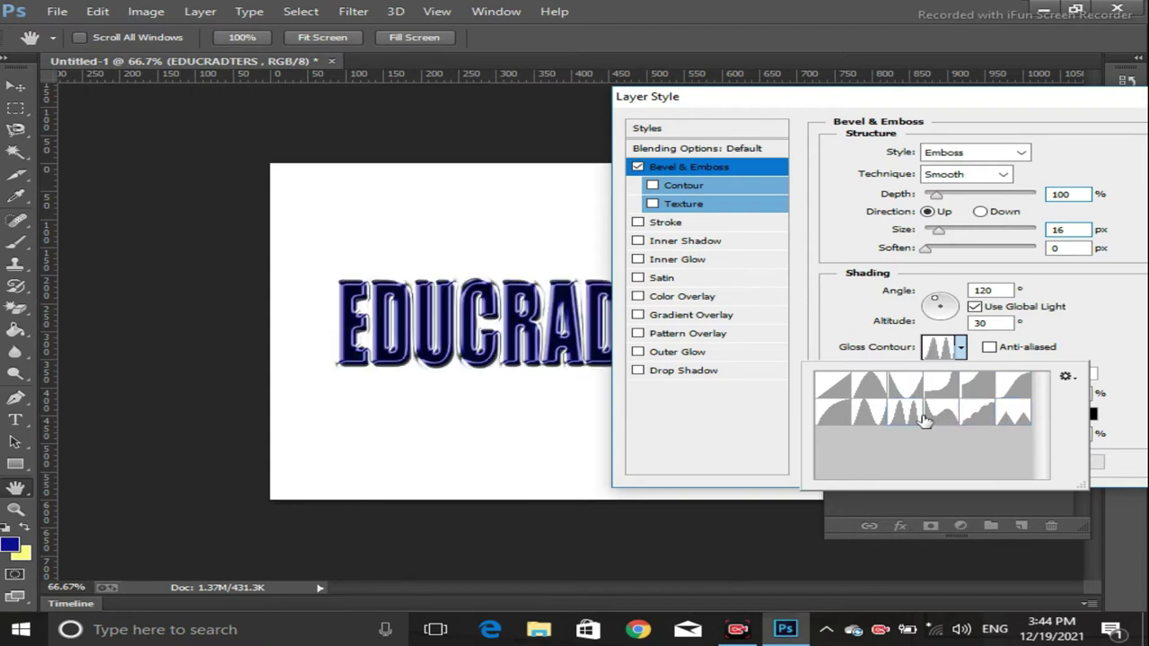
click(871, 418)
click(828, 419)
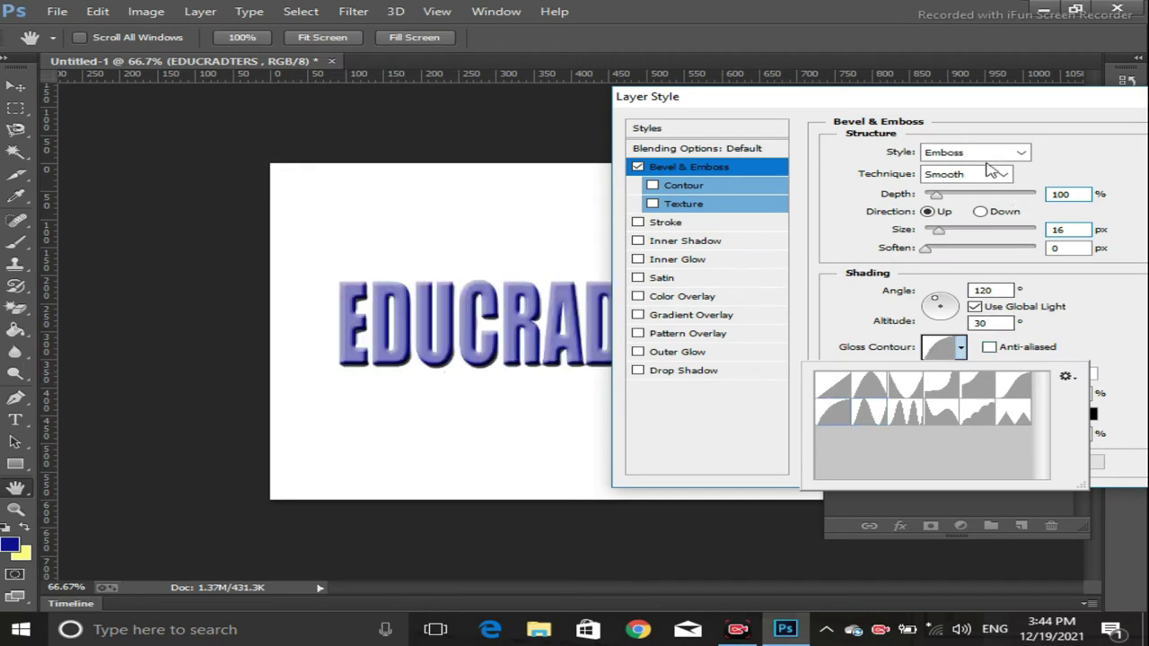
drag(985, 103, 838, 170)
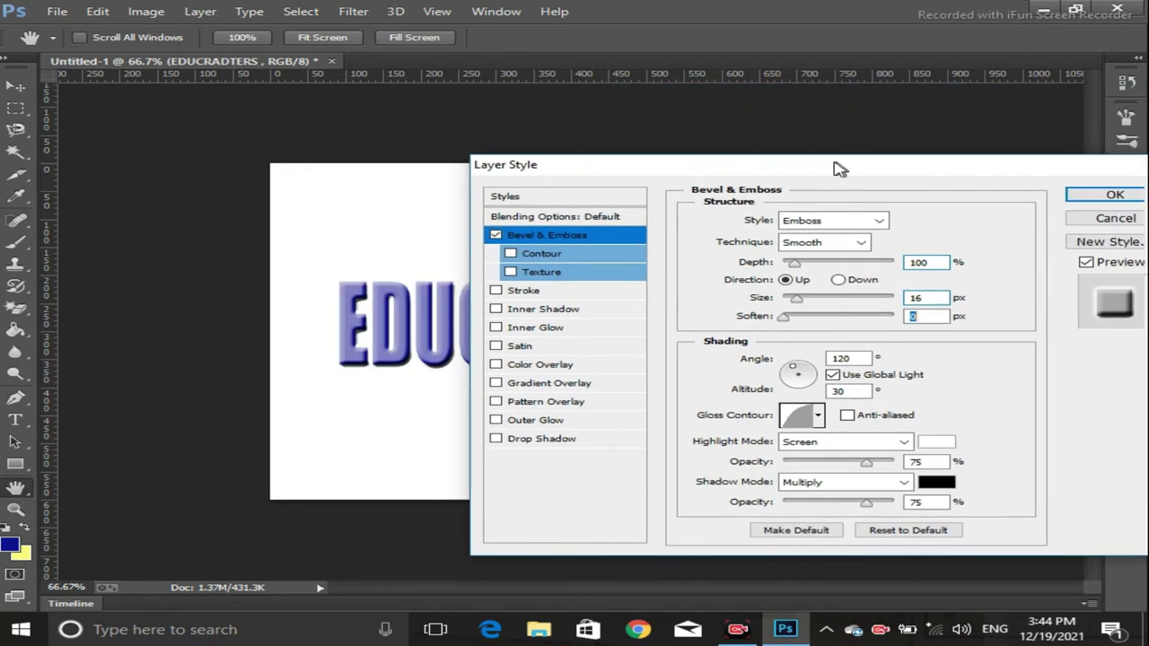
Apply the emboss, swap to a yellow foreground, and reopen the EDUCRADTERS Blending Options.
click(1103, 194)
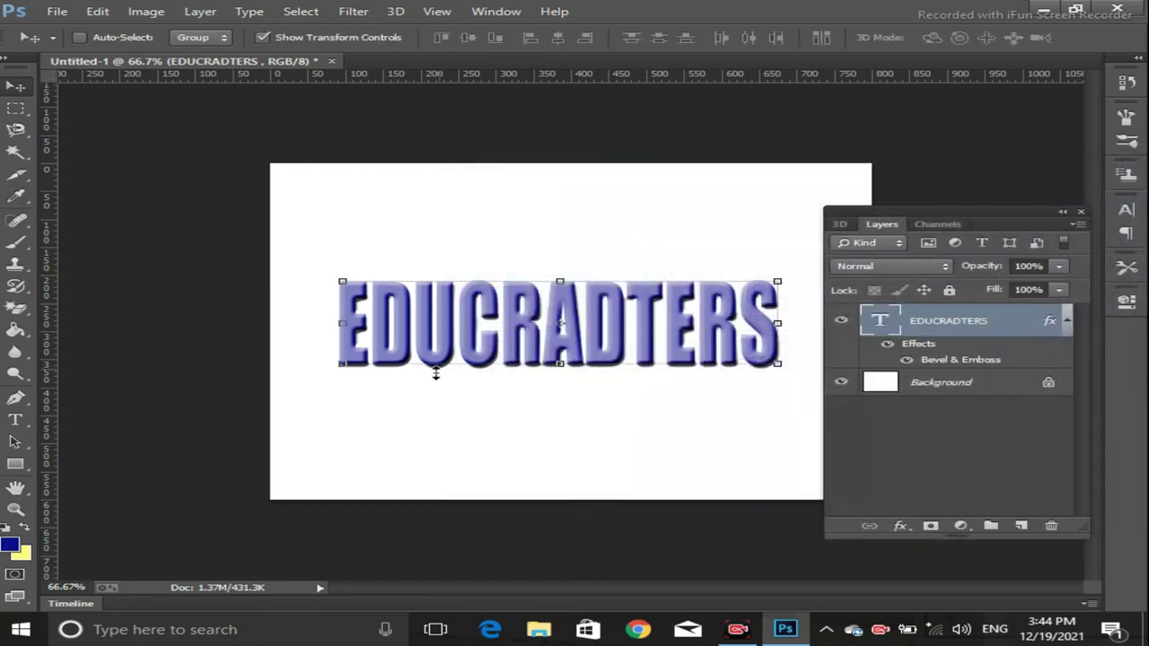
click(21, 526)
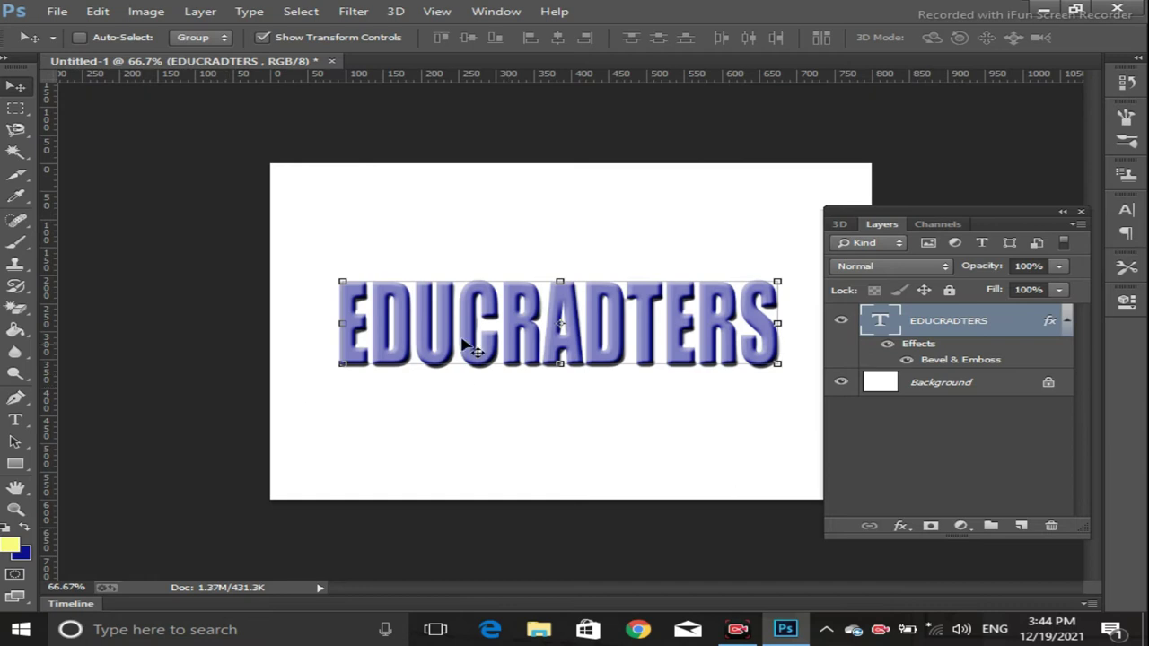
click(16, 419)
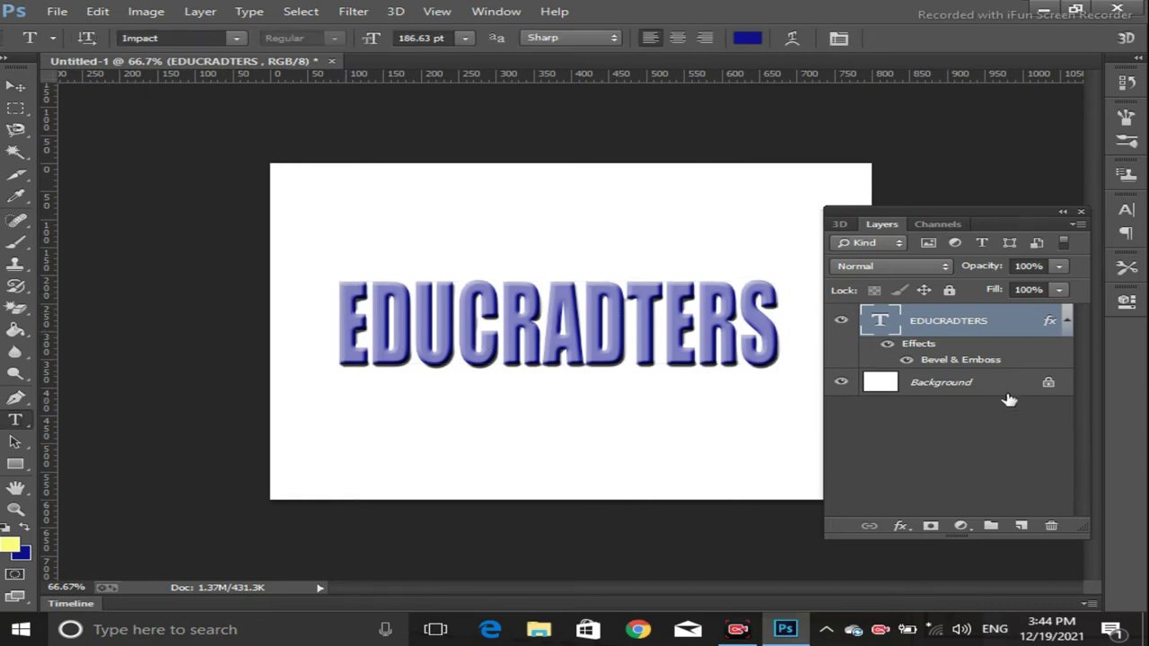
click(907, 524)
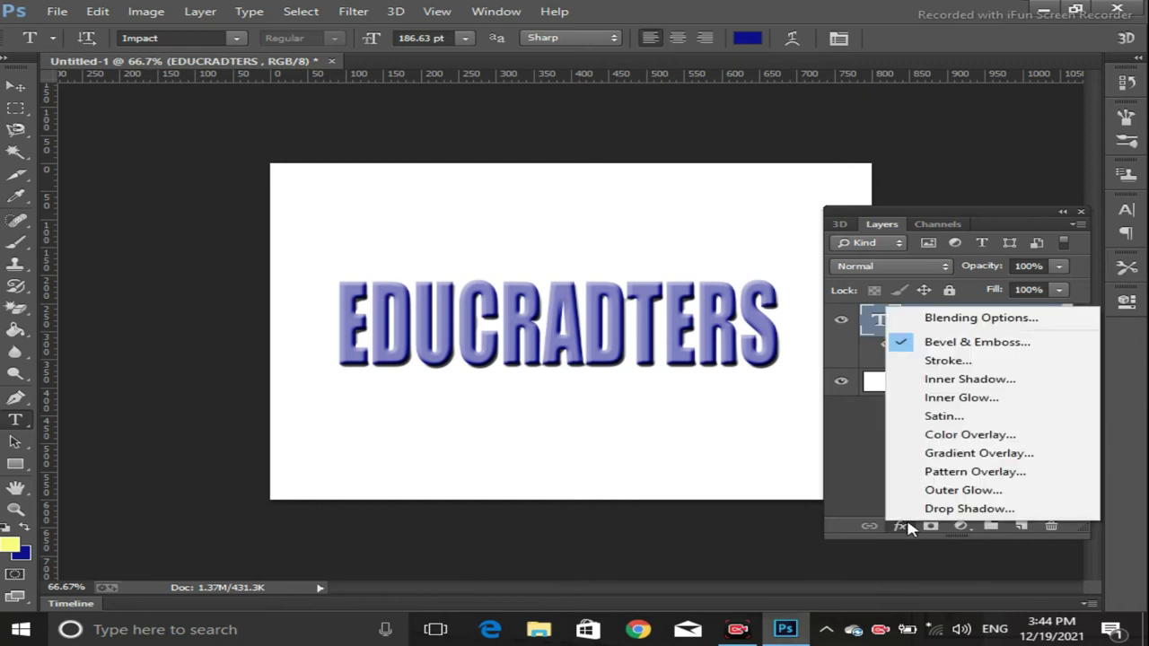
click(945, 322)
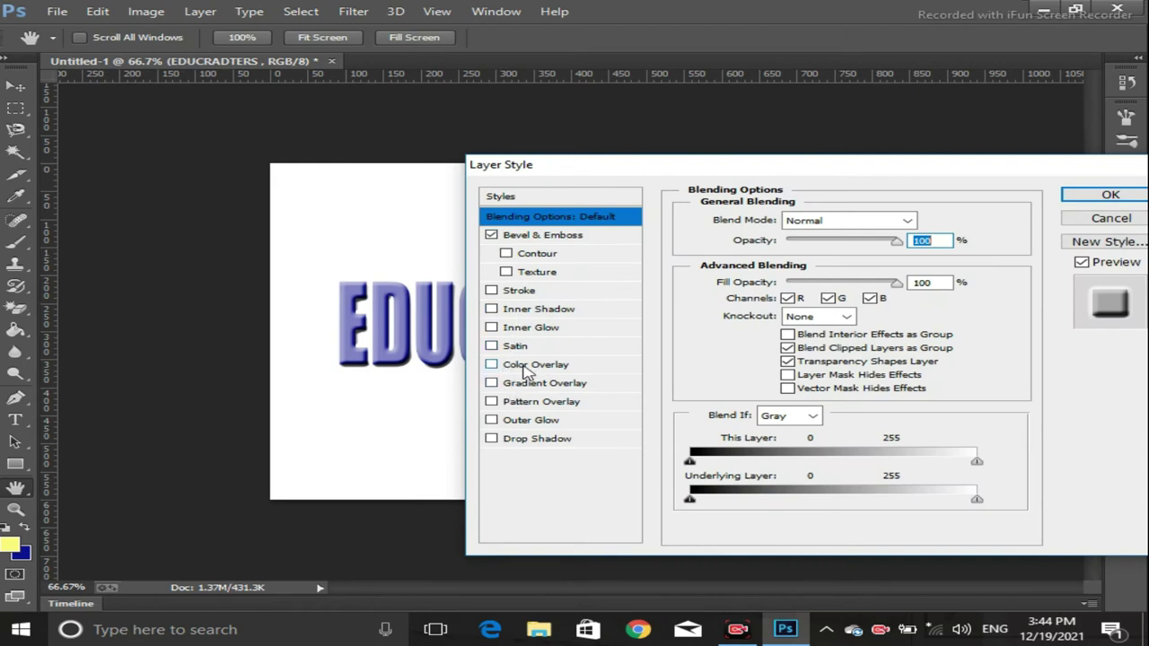
Add a Color Overlay to the text and set it to a deeper pink.
click(527, 368)
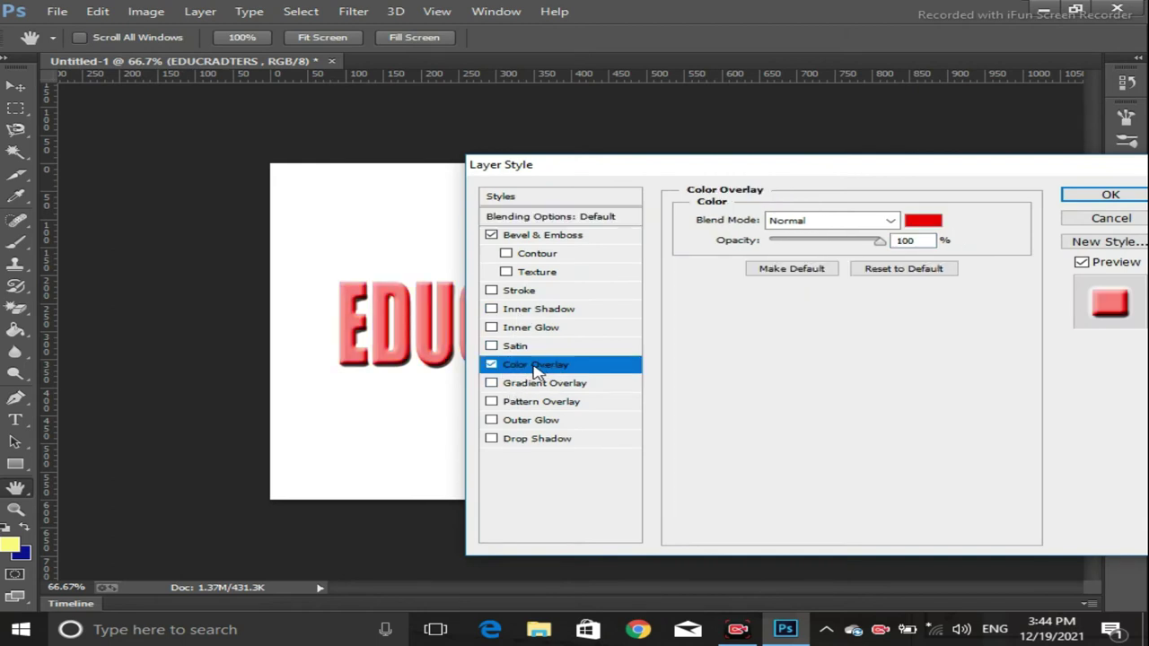
drag(606, 175, 683, 211)
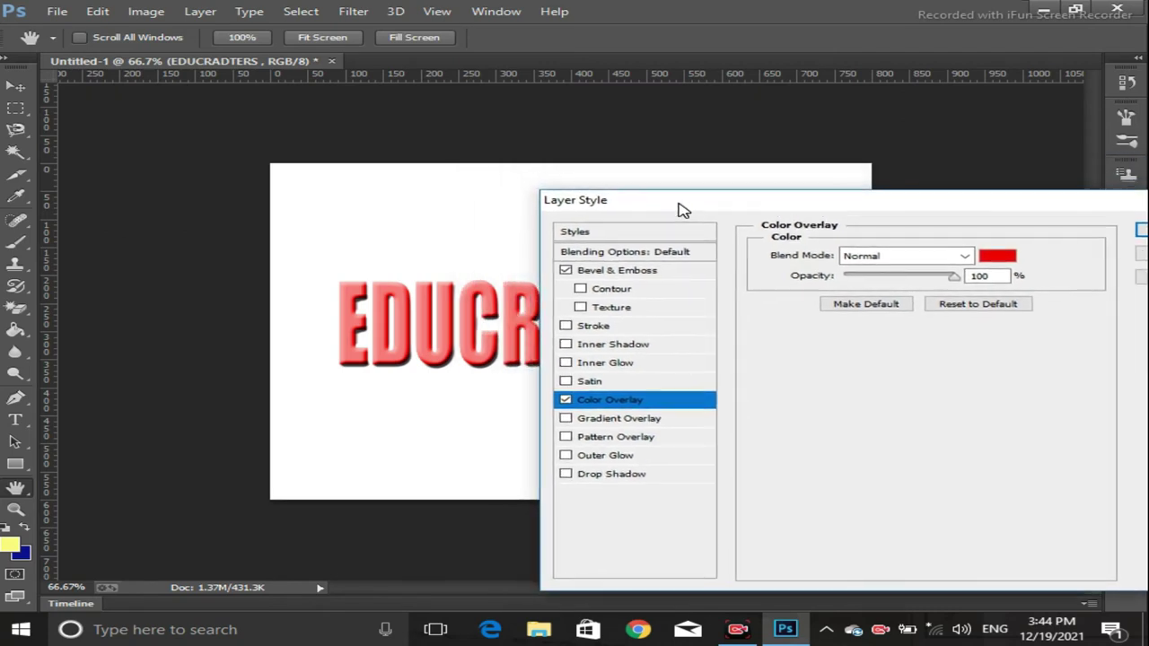
click(999, 256)
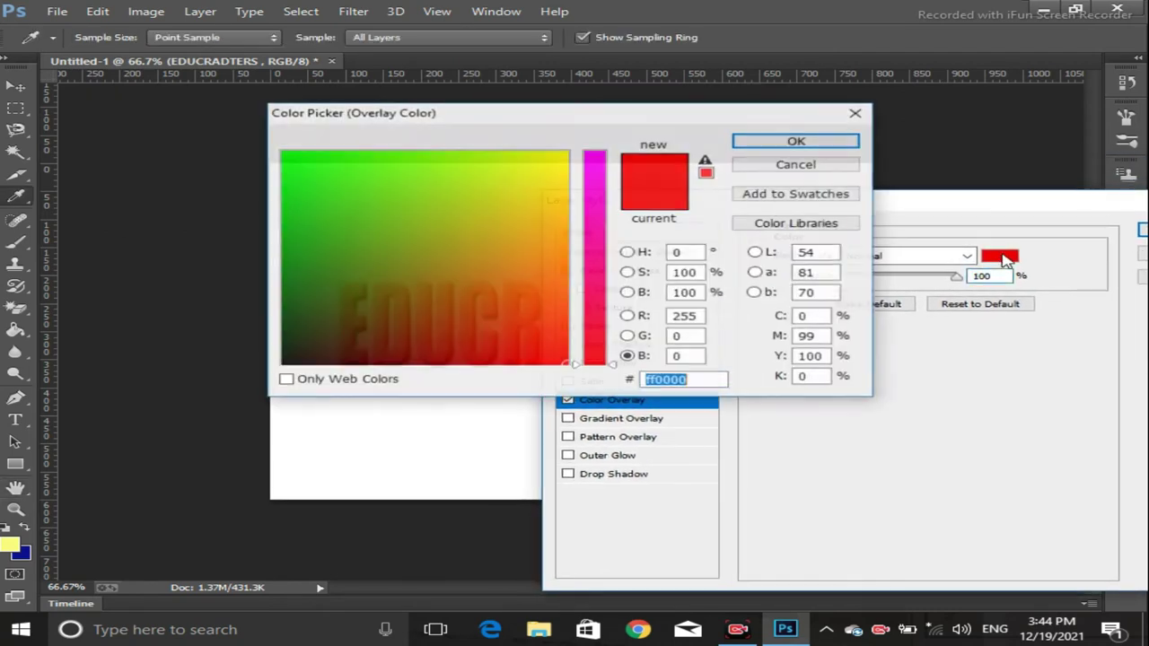
drag(597, 274, 597, 198)
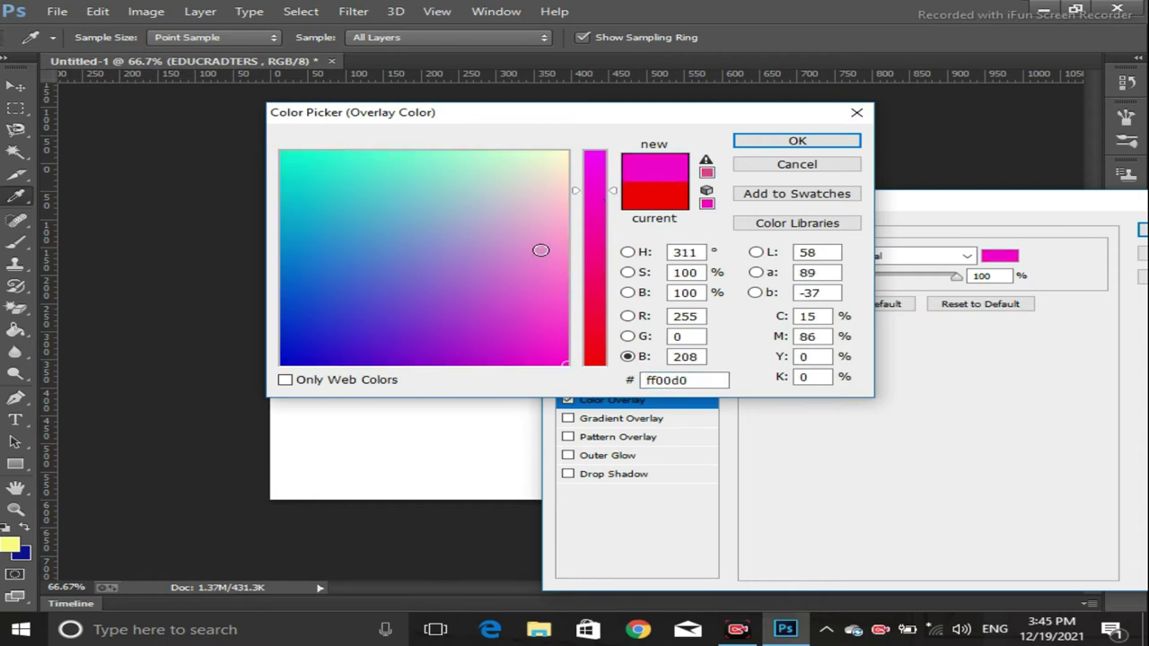
click(540, 251)
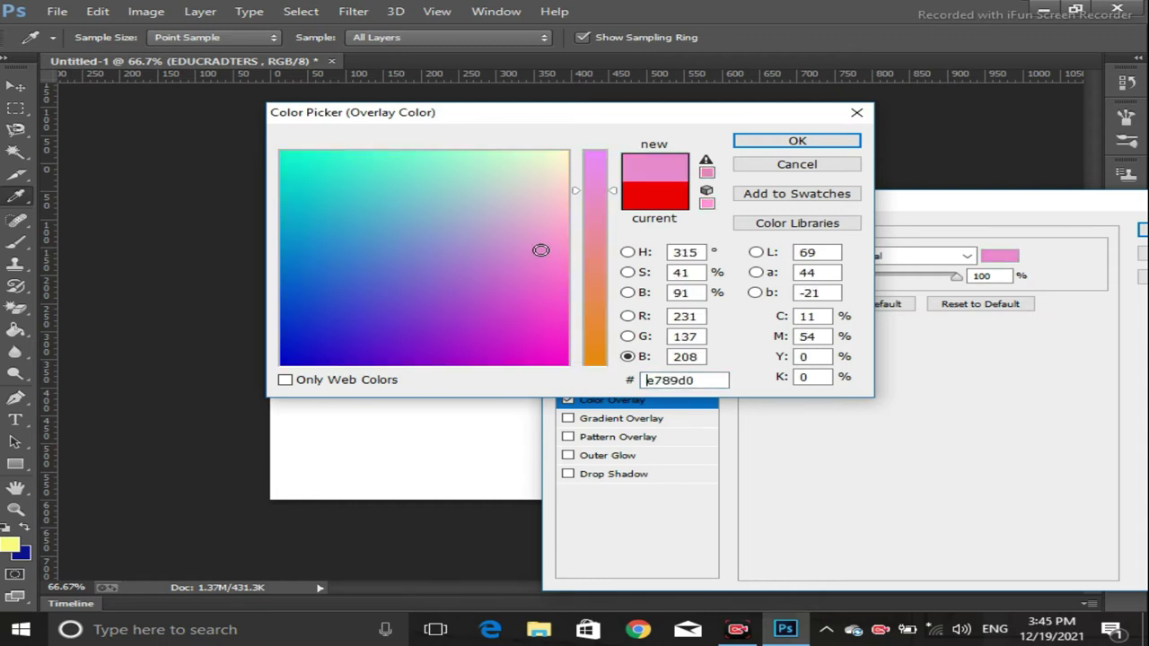
click(562, 298)
click(560, 353)
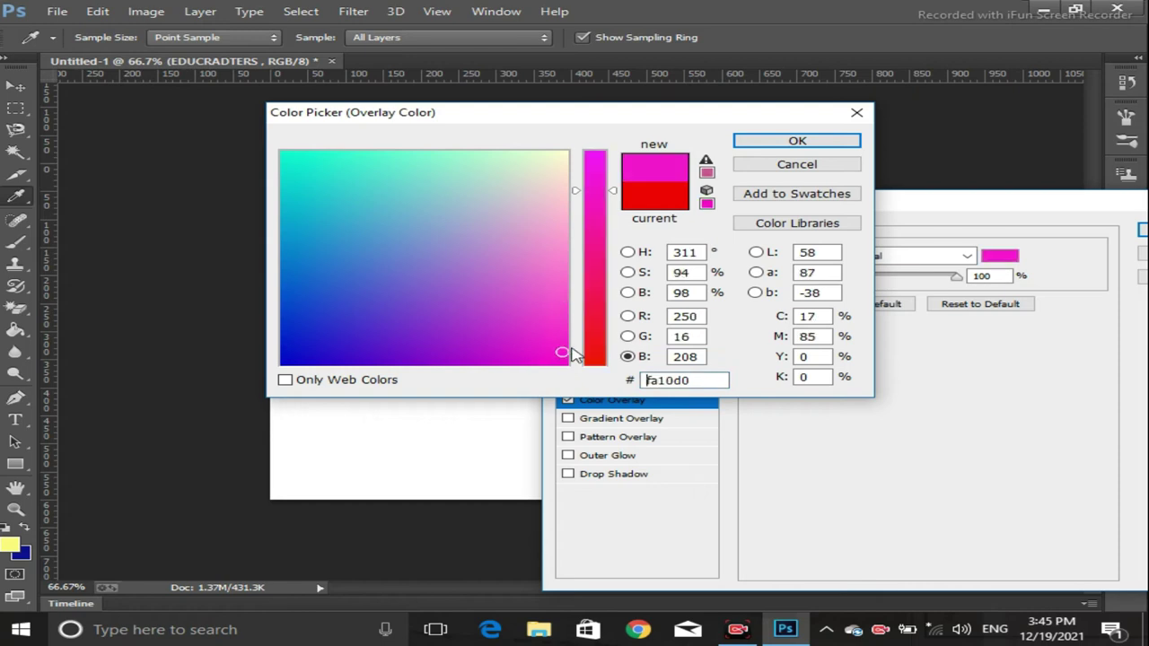
click(559, 204)
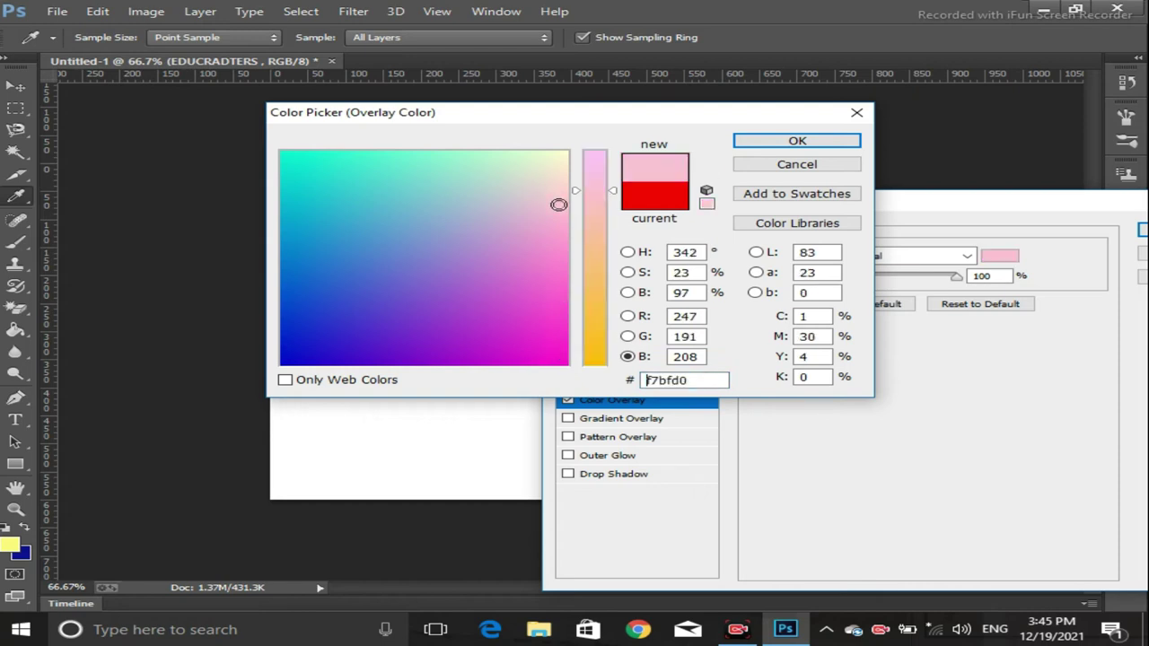
click(563, 226)
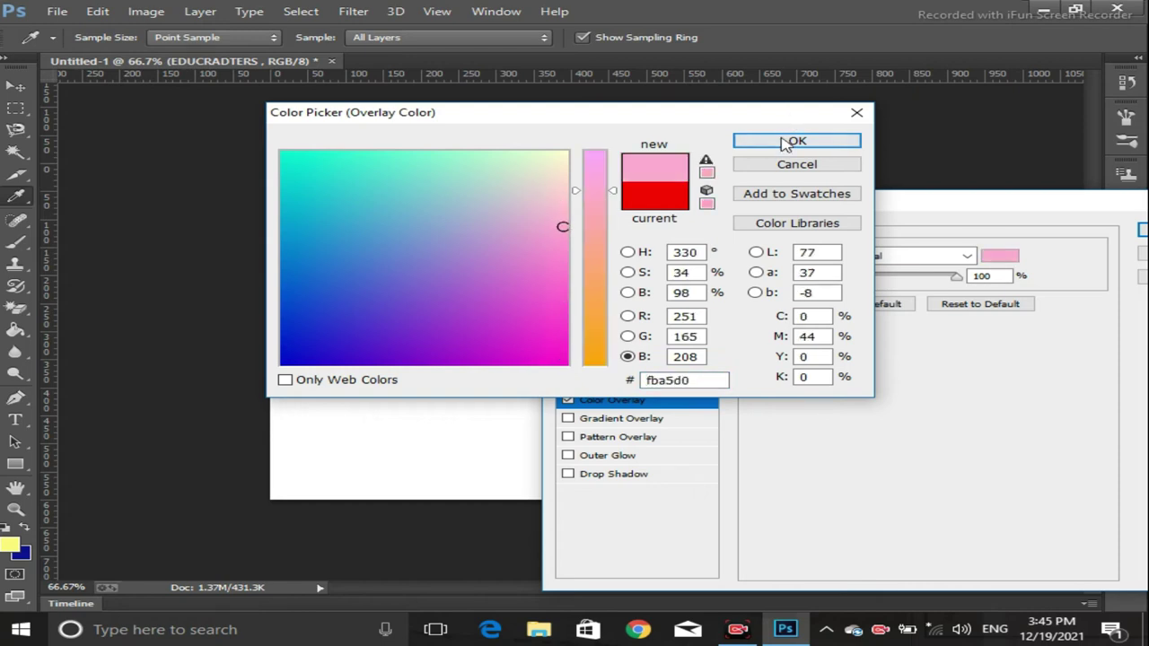
click(795, 141)
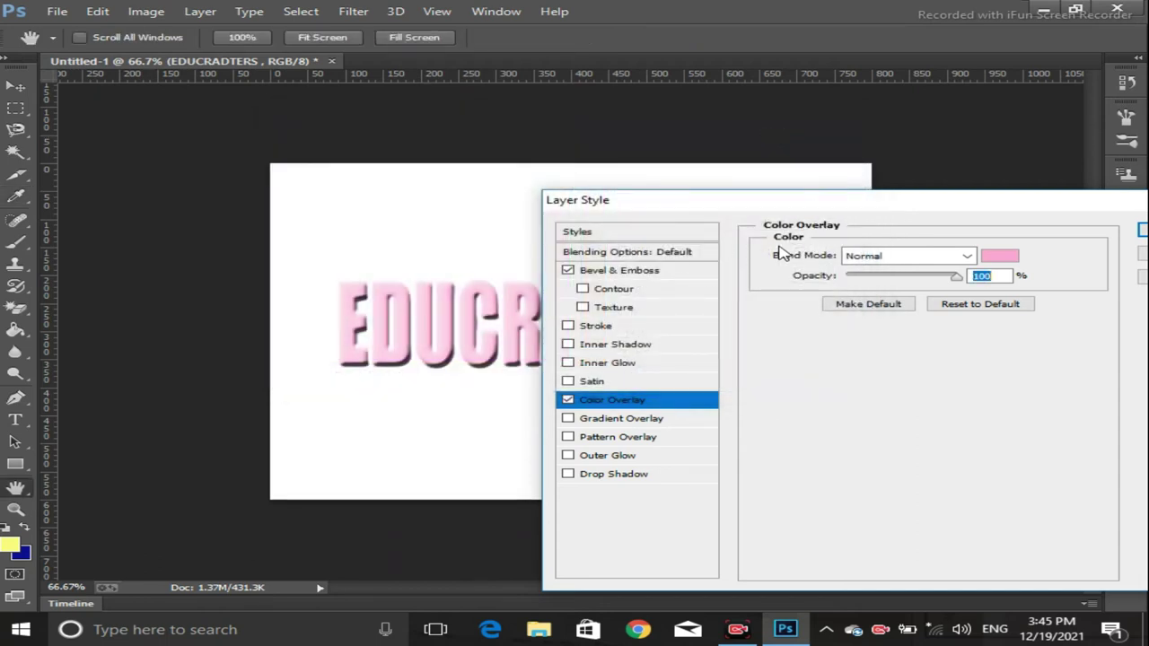
Change the overlay colour to crimson red #fb284b using Brightness mode.
click(999, 256)
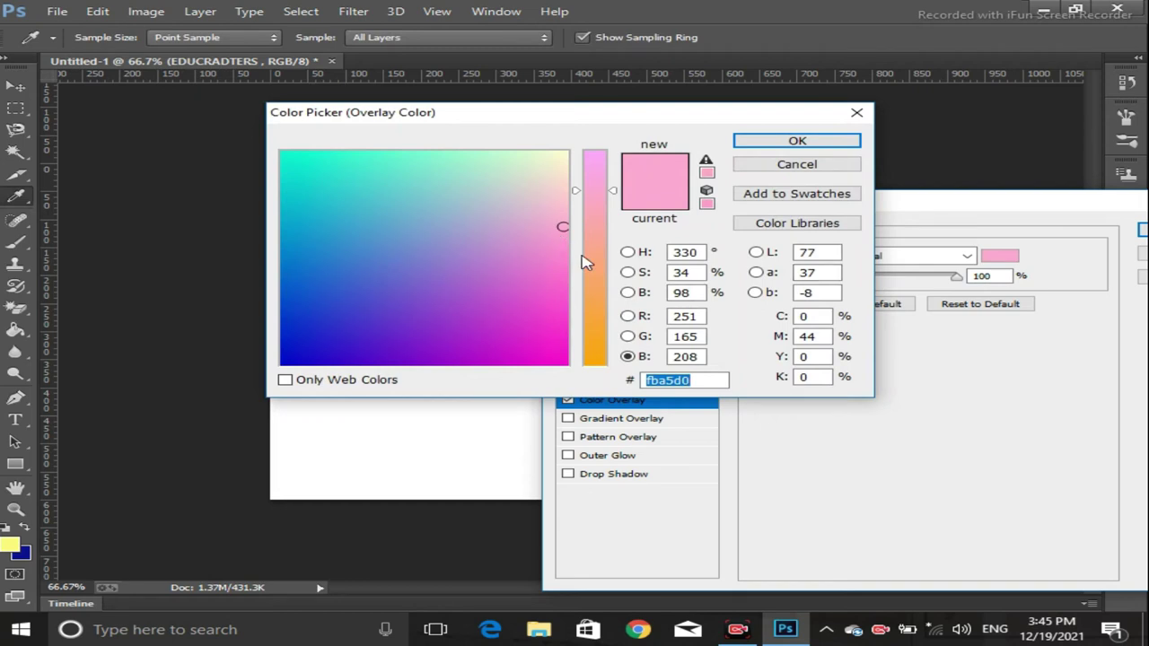
click(627, 293)
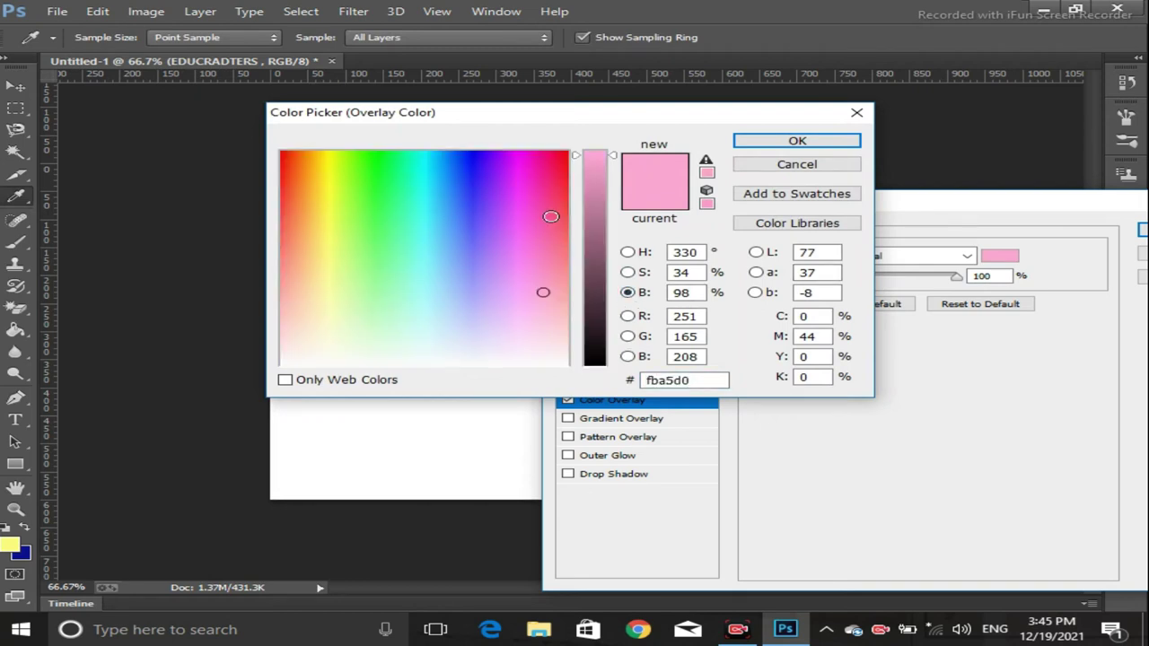
click(560, 187)
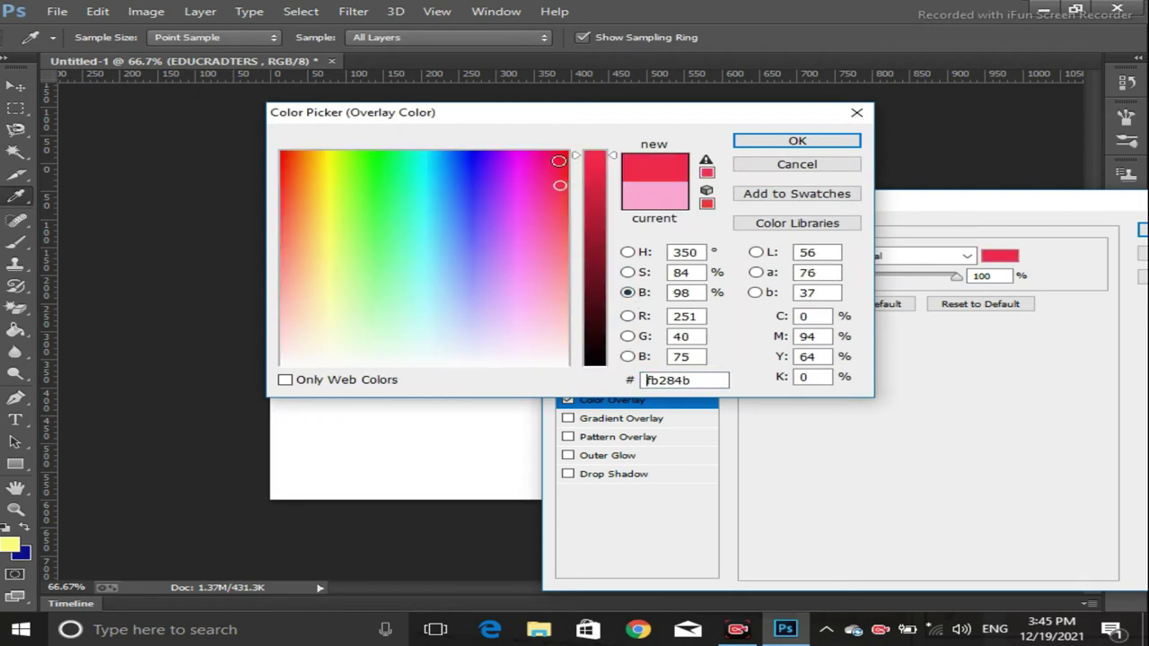
click(558, 161)
click(745, 141)
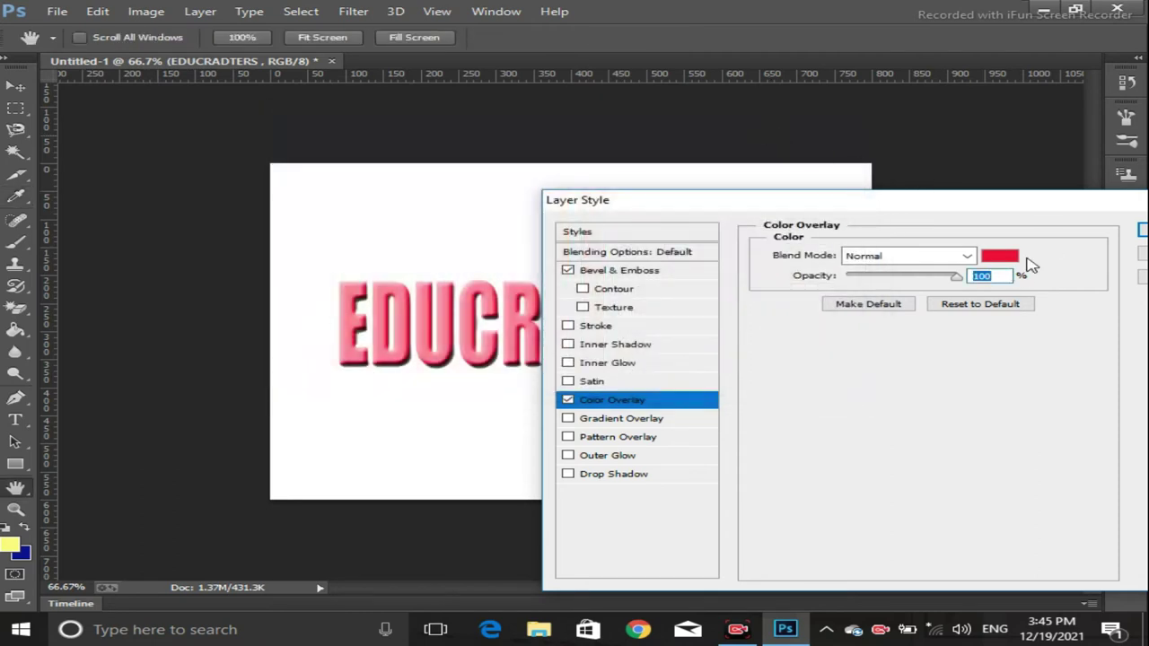
drag(1047, 210, 1010, 240)
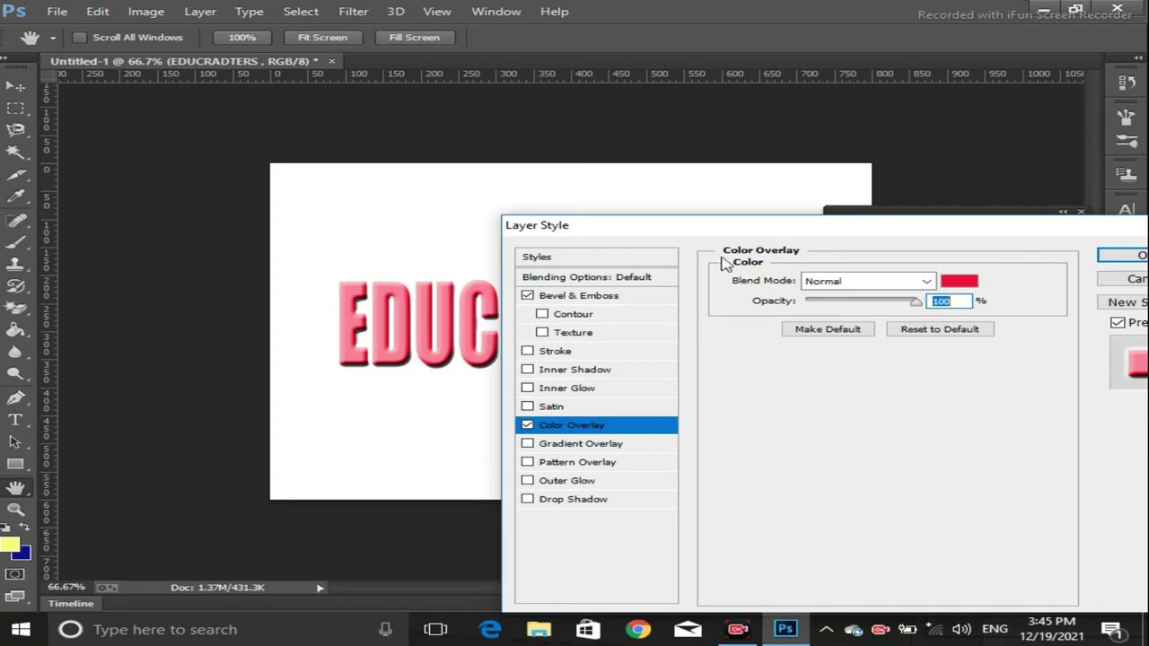
drag(669, 237, 751, 175)
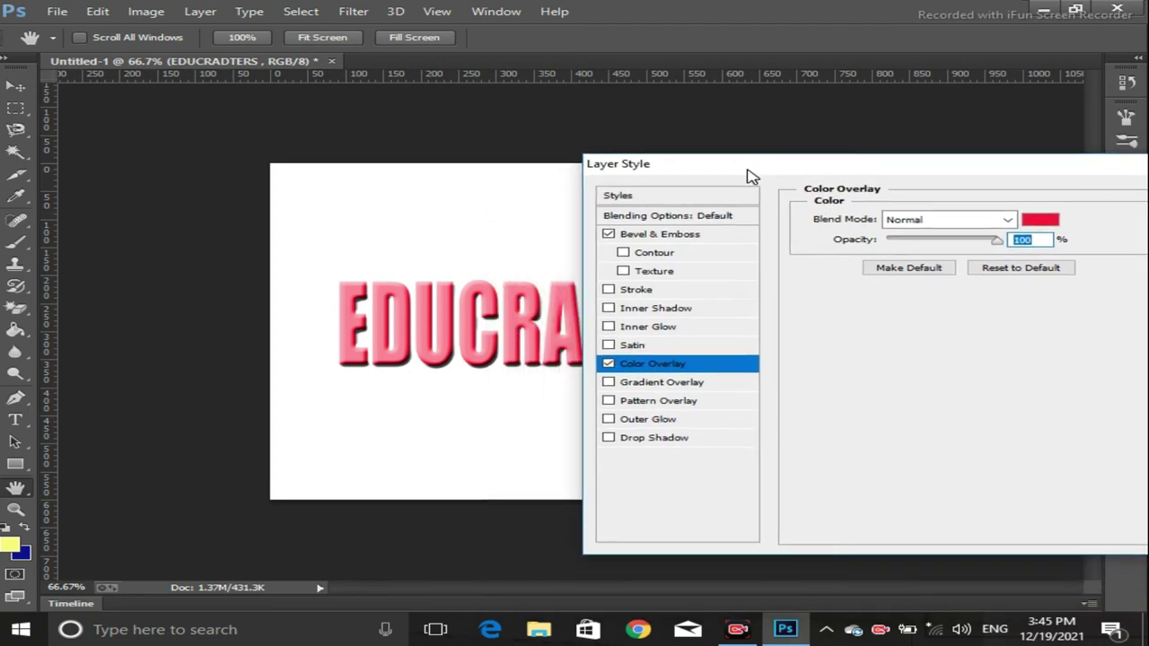
Relight the Bevel & Emboss to a 160° angle and 26° altitude, adding contour and texture.
click(672, 236)
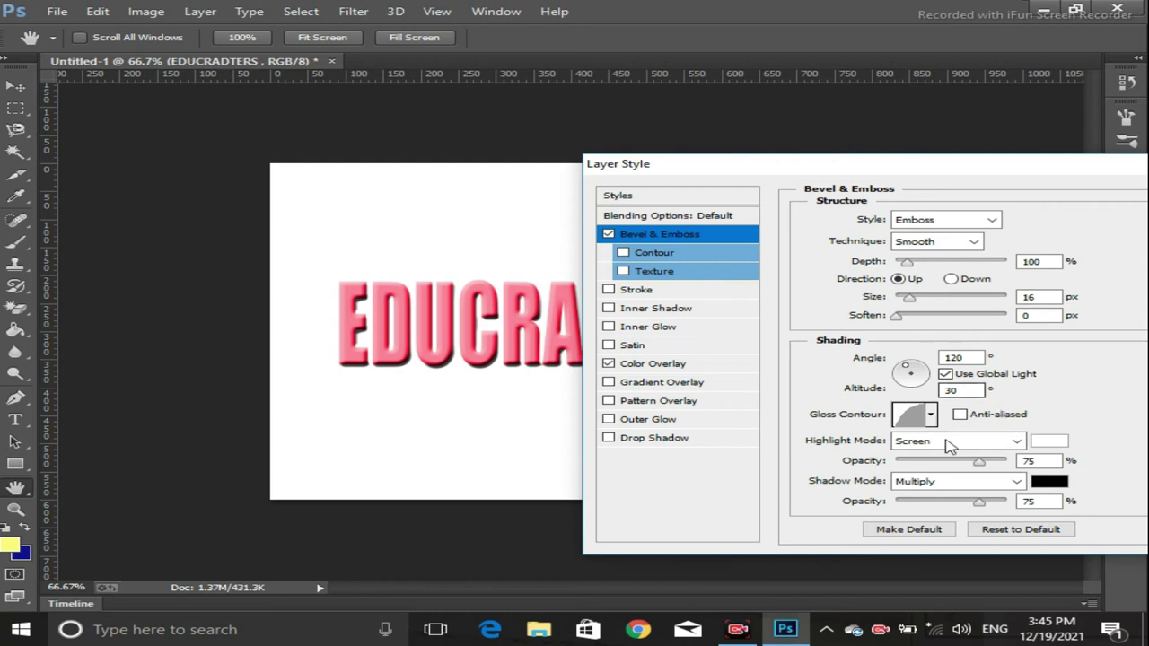
mouse_move(910, 372)
mouse_down()
mouse_move(923, 371)
mouse_move(905, 377)
mouse_up()
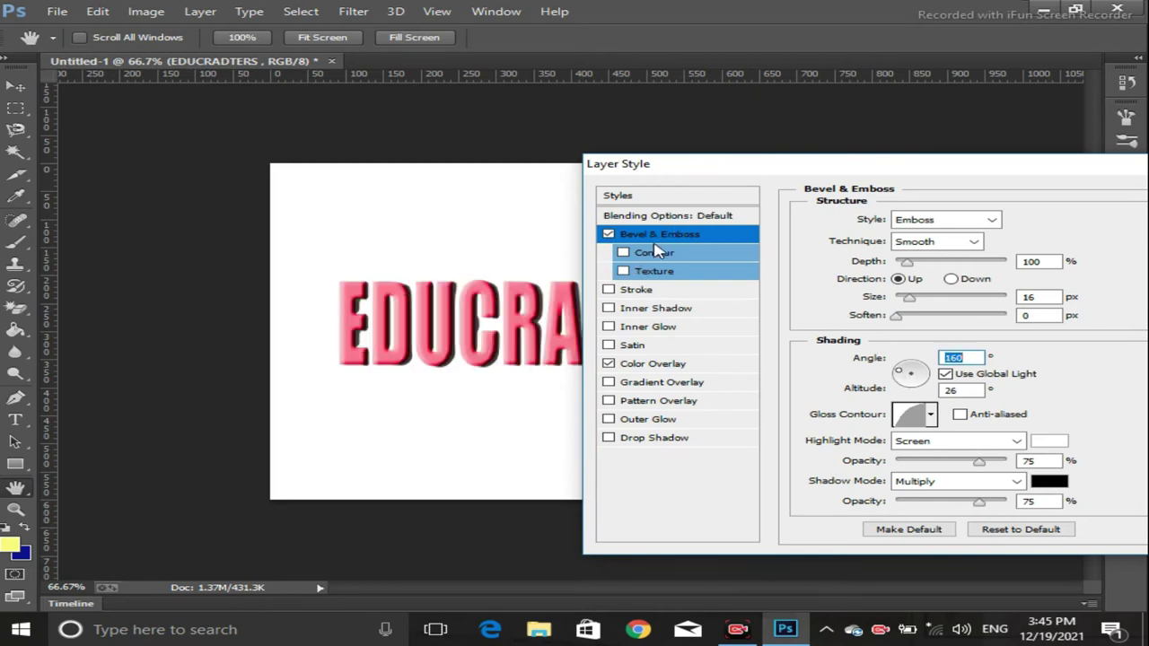
click(624, 254)
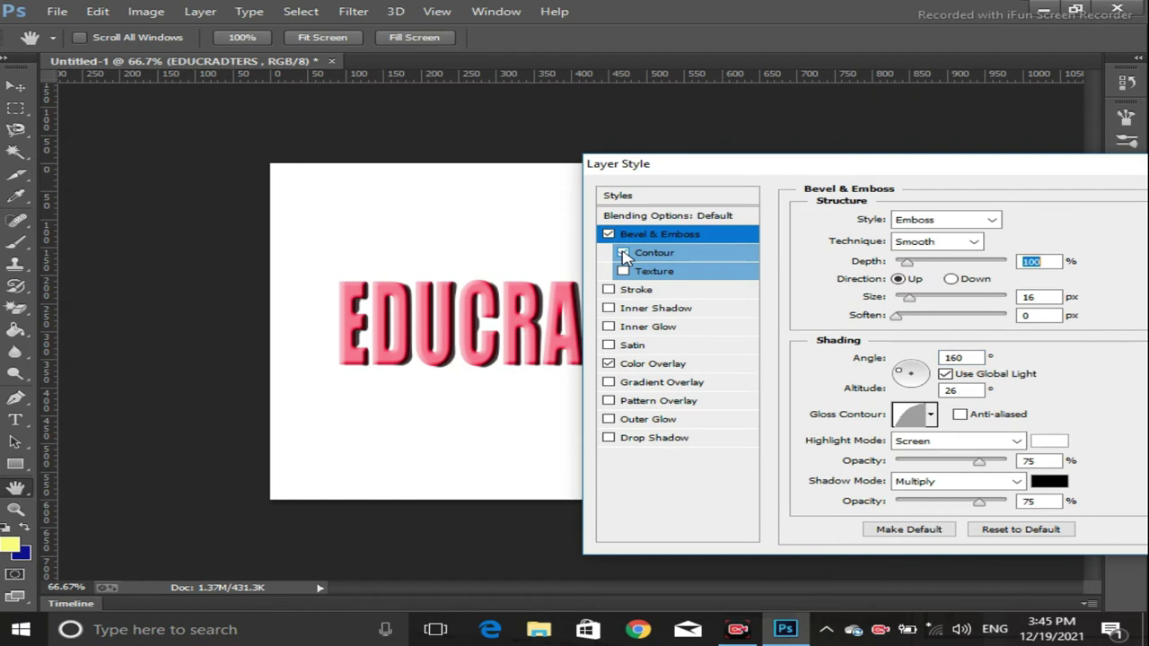
click(624, 254)
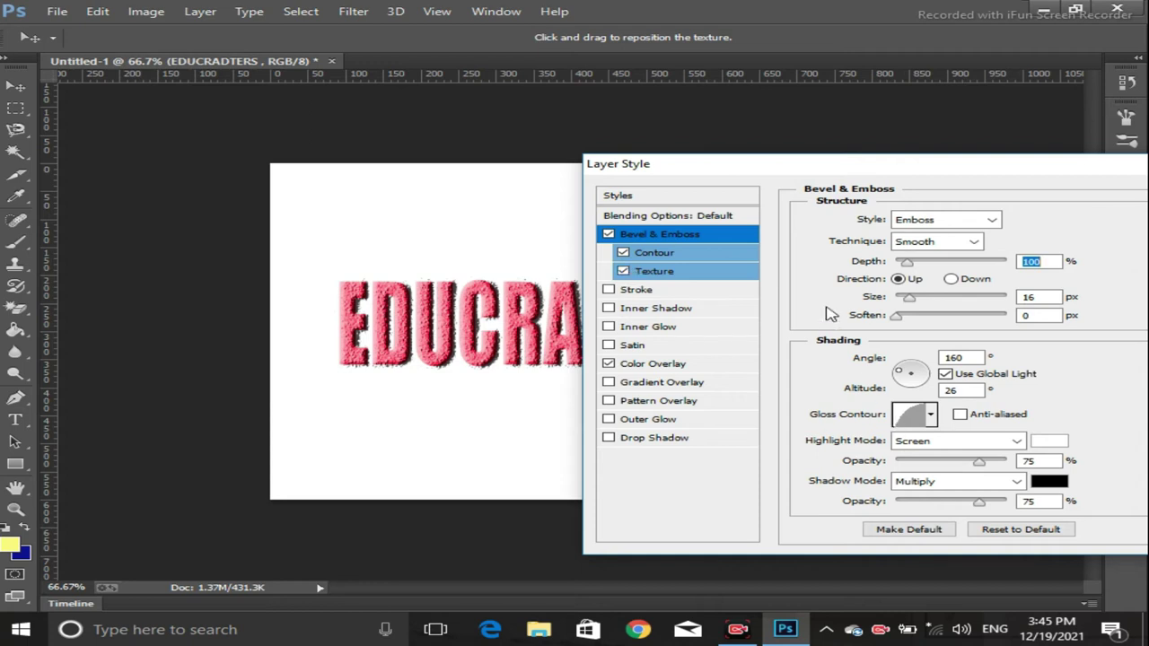
Try the Chisel Hard and Chisel Soft techniques, then return to Smooth with texture removed.
click(974, 243)
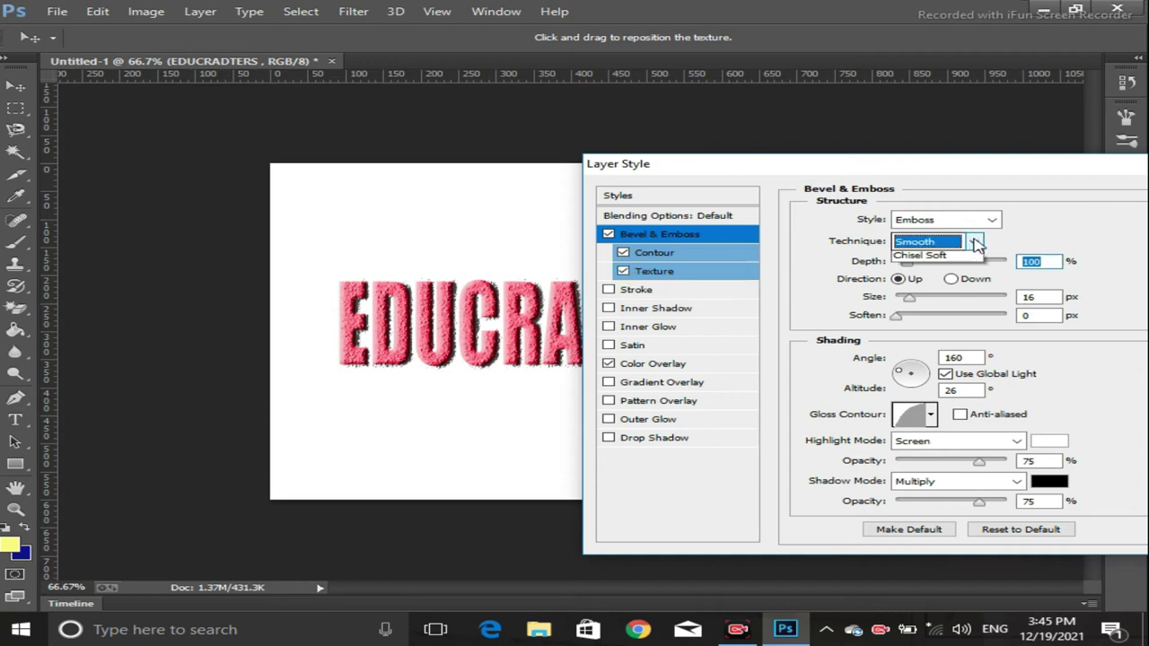
click(940, 270)
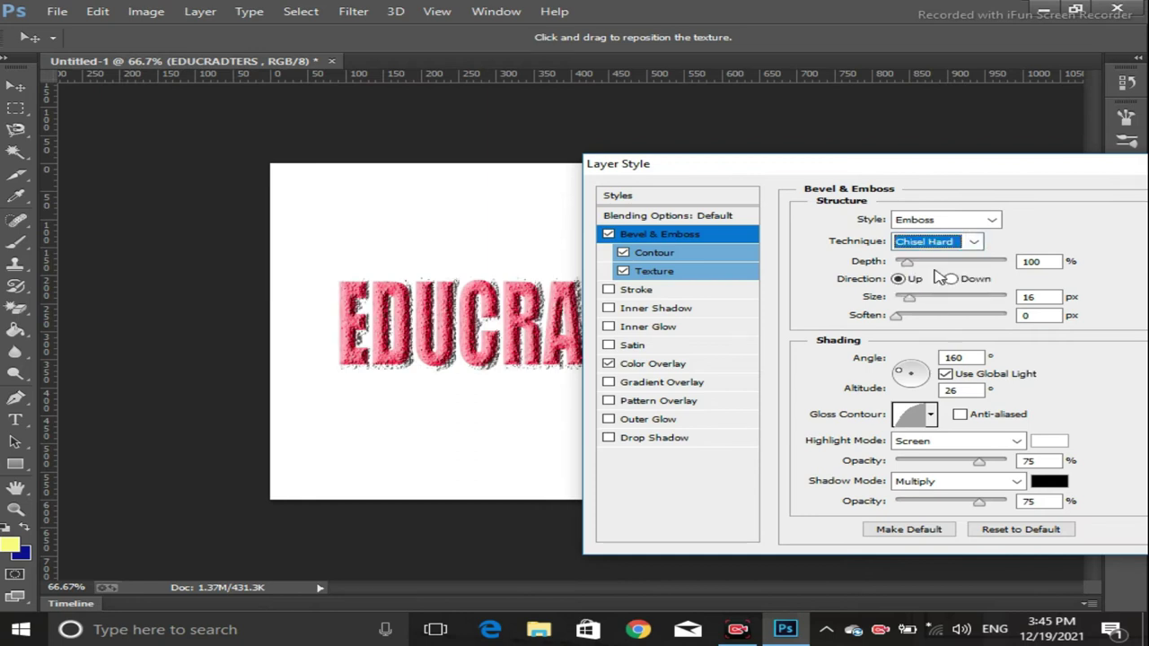
click(974, 242)
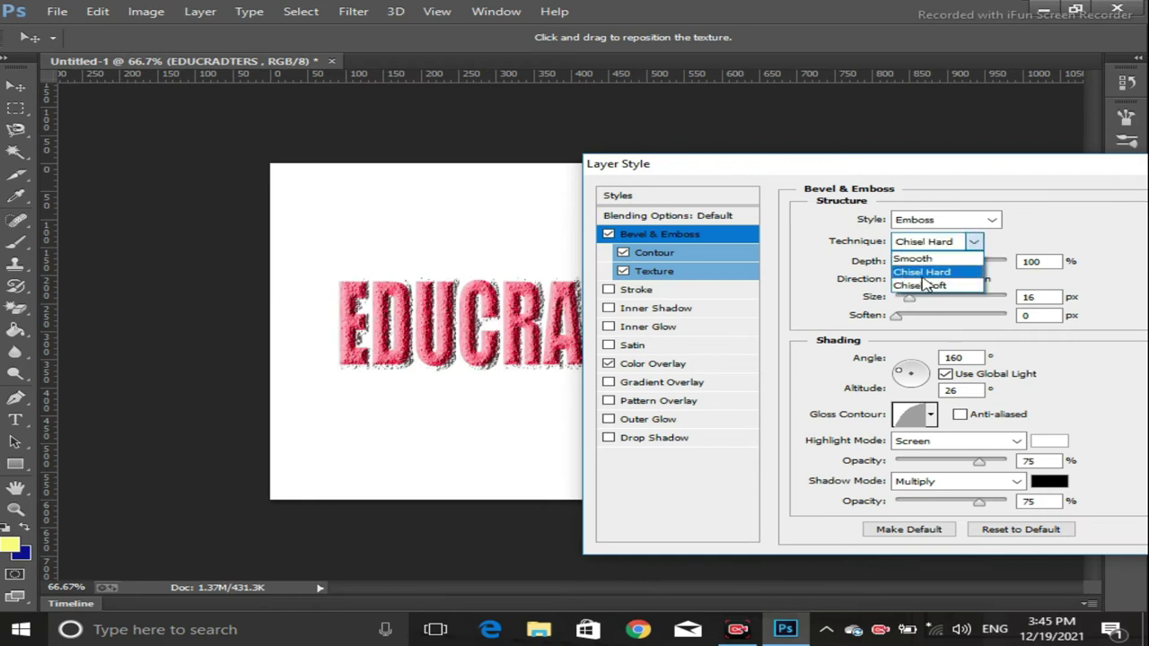
click(925, 272)
click(969, 242)
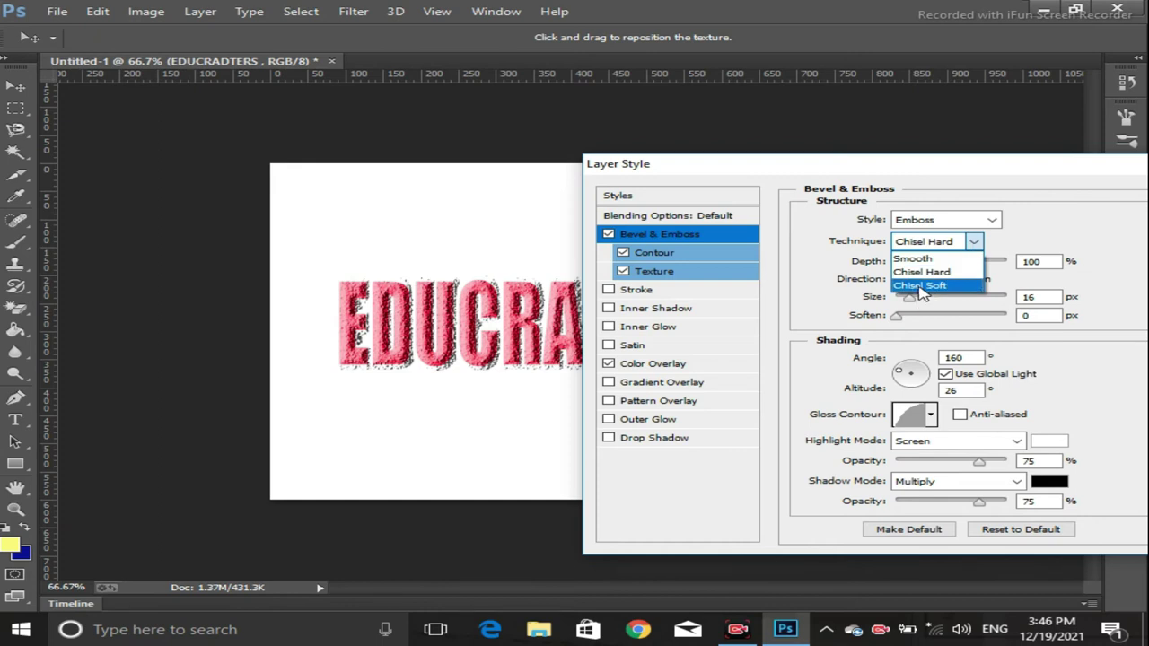
click(921, 285)
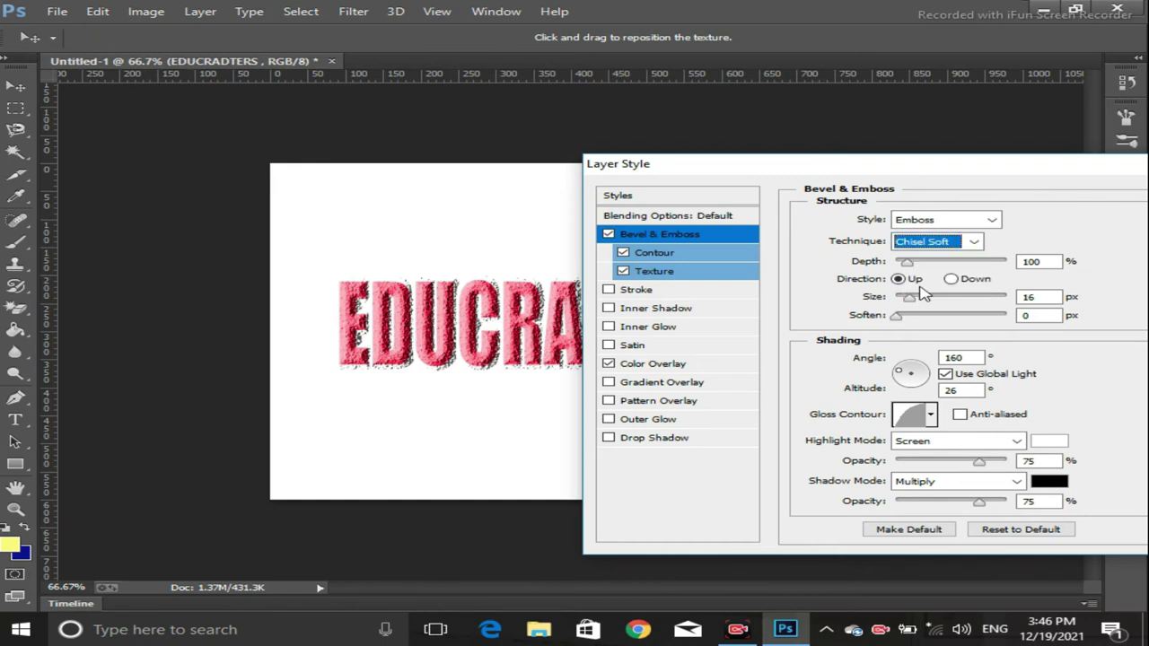
click(974, 242)
click(938, 258)
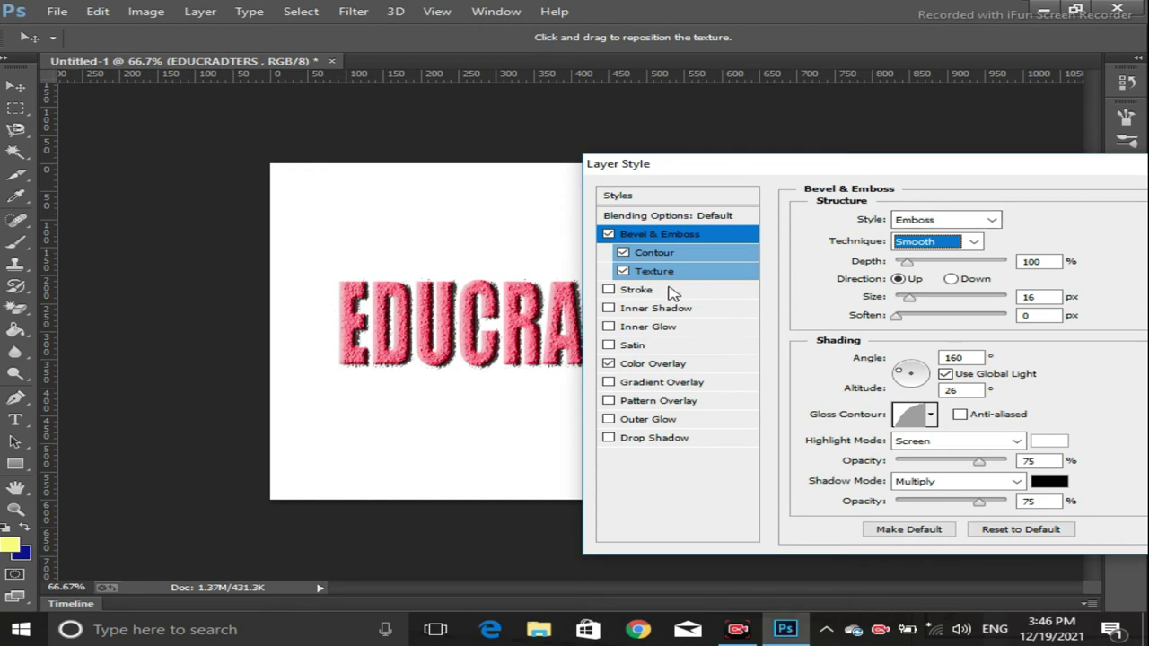
key(Tab)
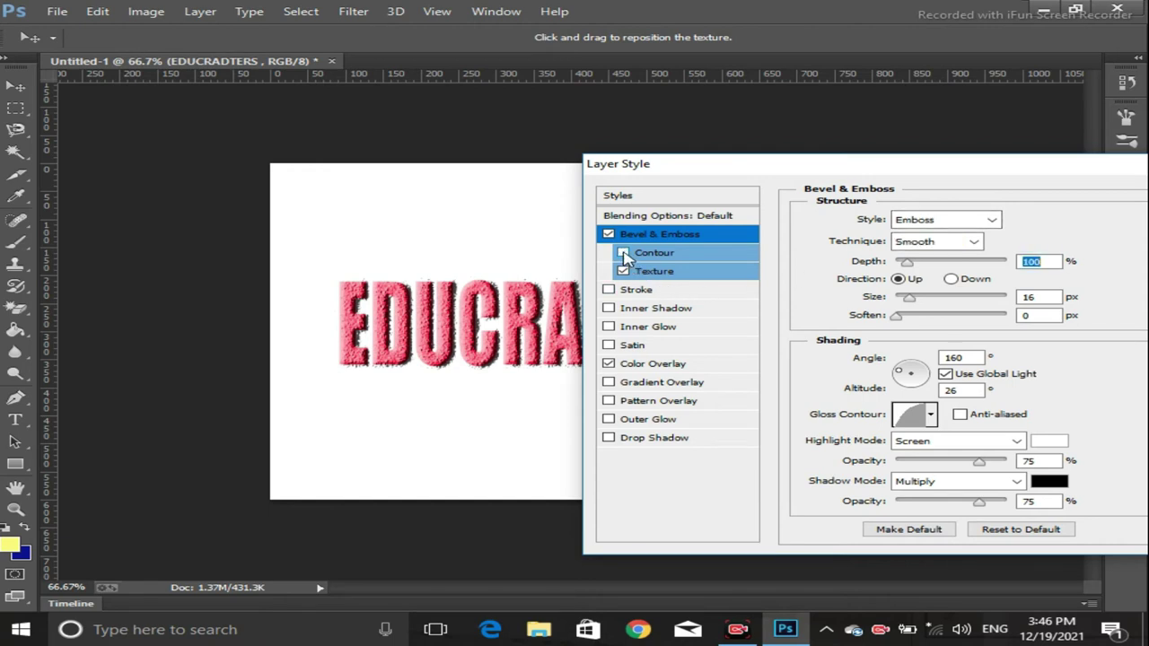
click(624, 271)
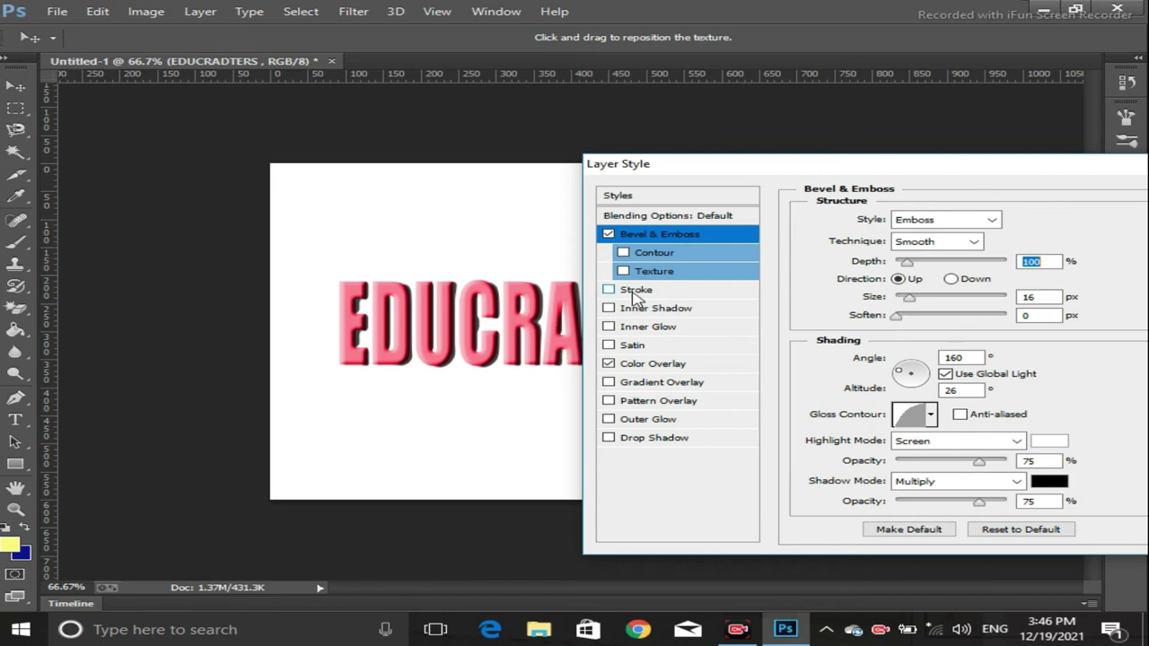
Add a black stroke to the EDUCRADTERS text and increase its size.
click(609, 290)
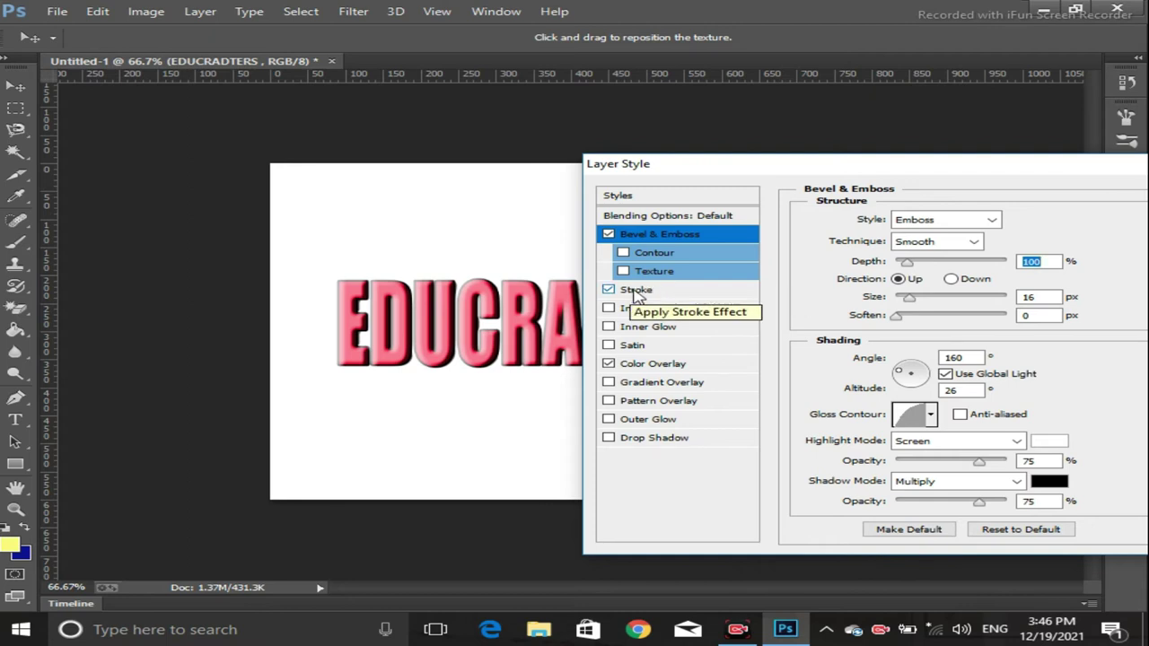
click(635, 291)
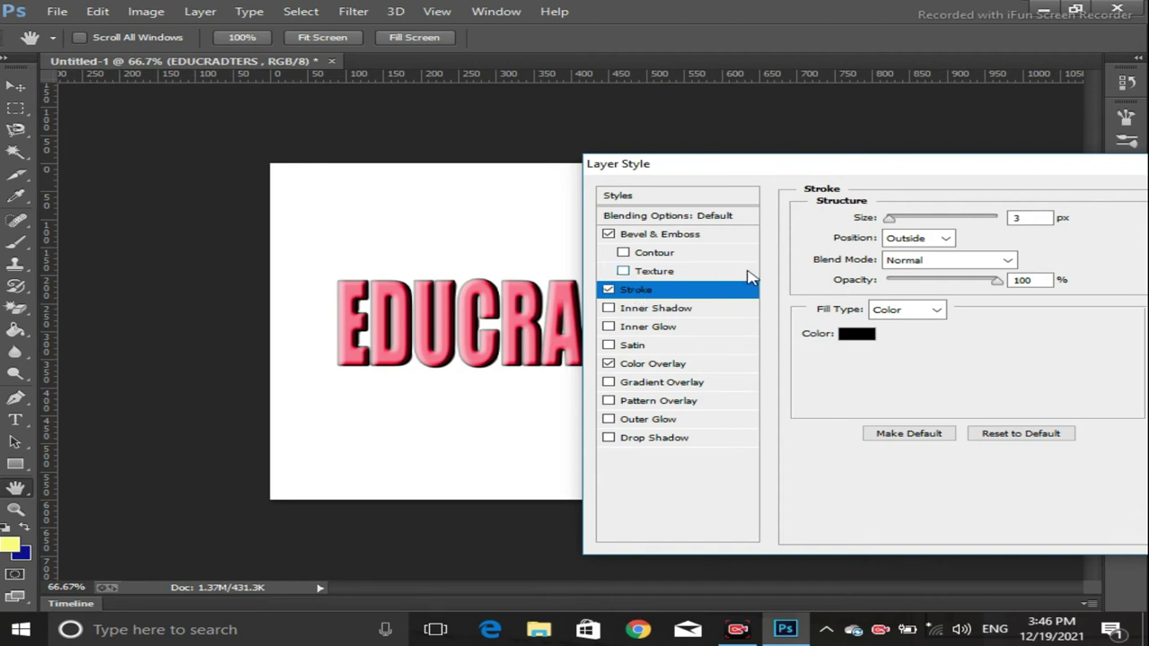
click(894, 222)
drag(895, 222, 899, 223)
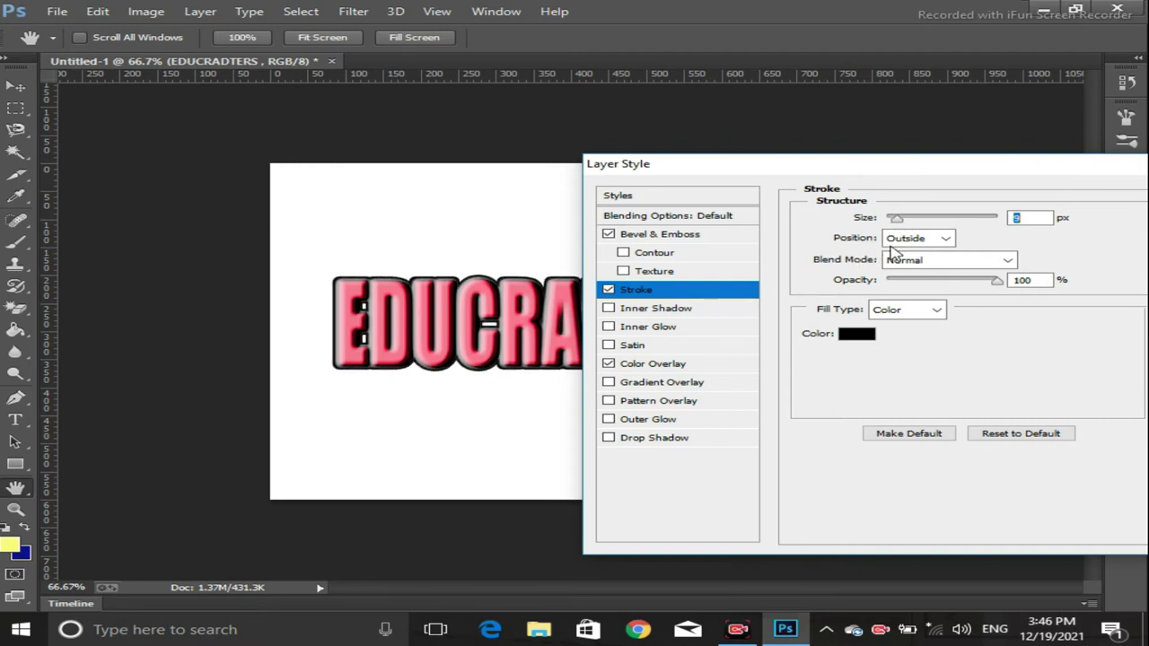
Compare Inside and Center stroke positions, then settle on Outside at 9 px.
click(948, 238)
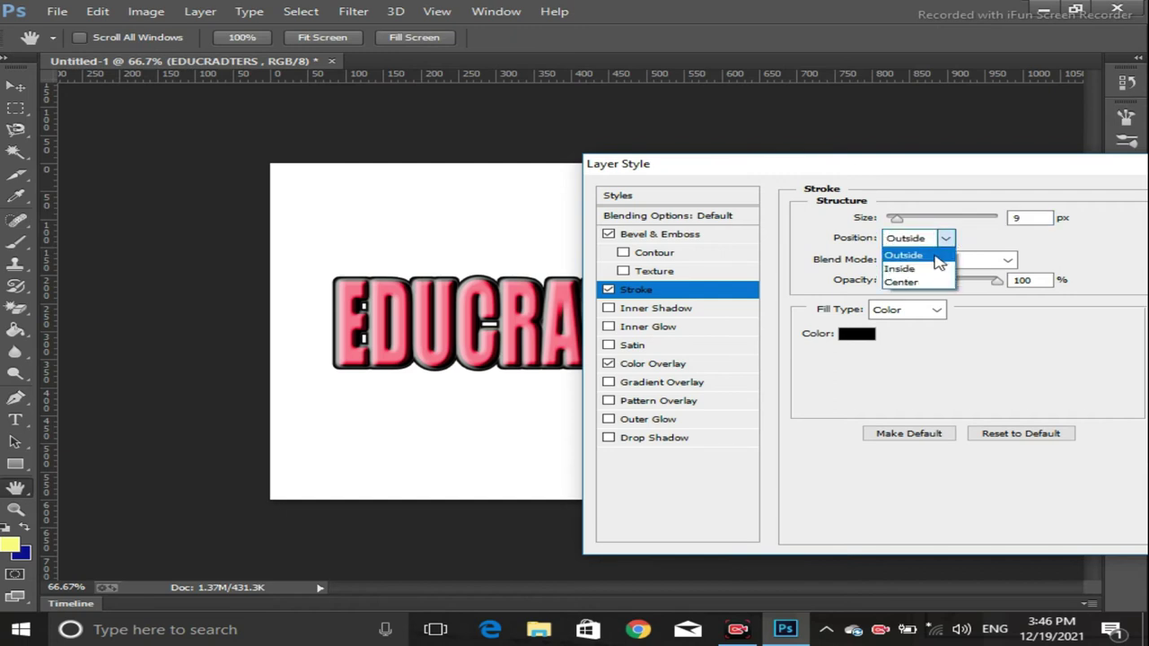
click(934, 269)
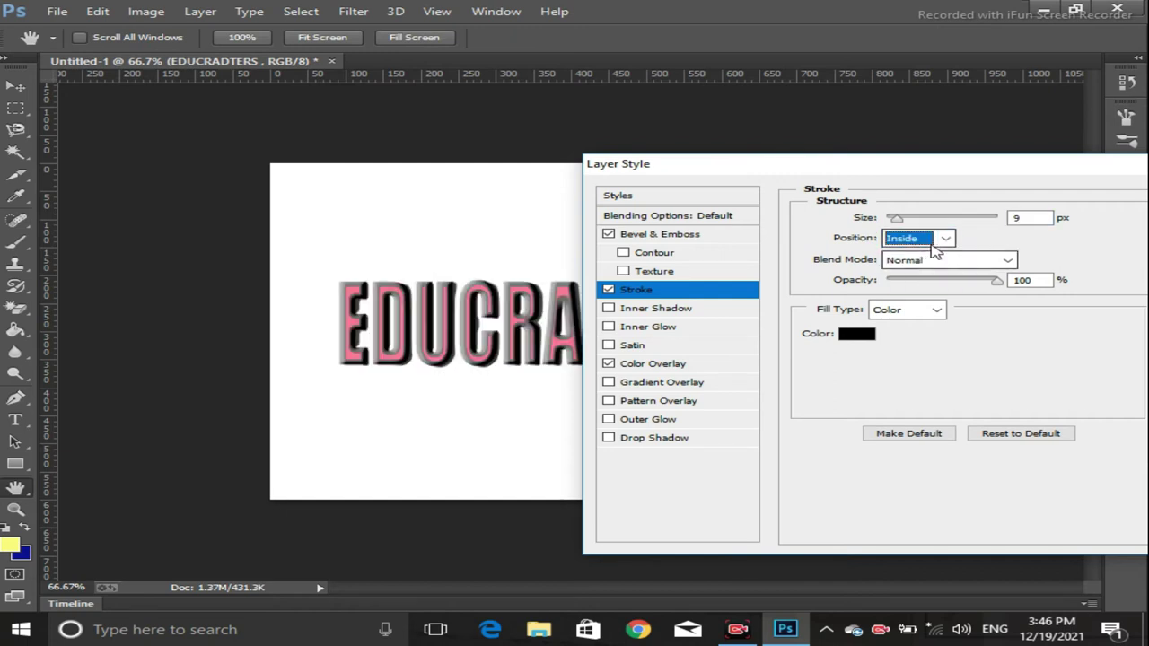
click(945, 241)
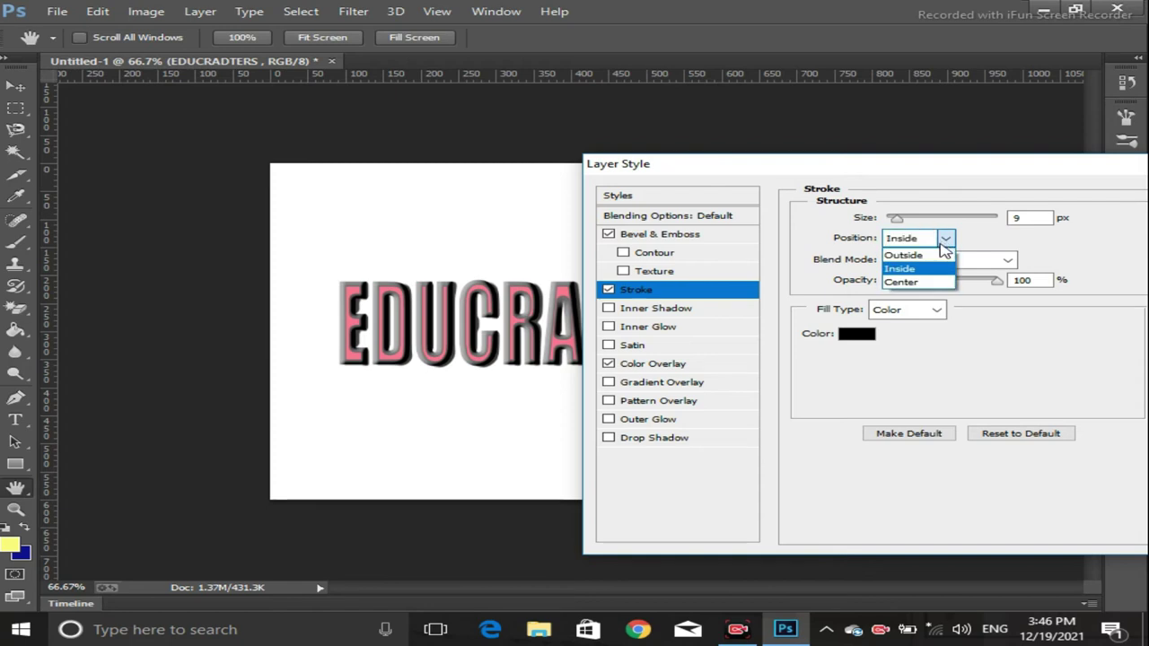
click(914, 280)
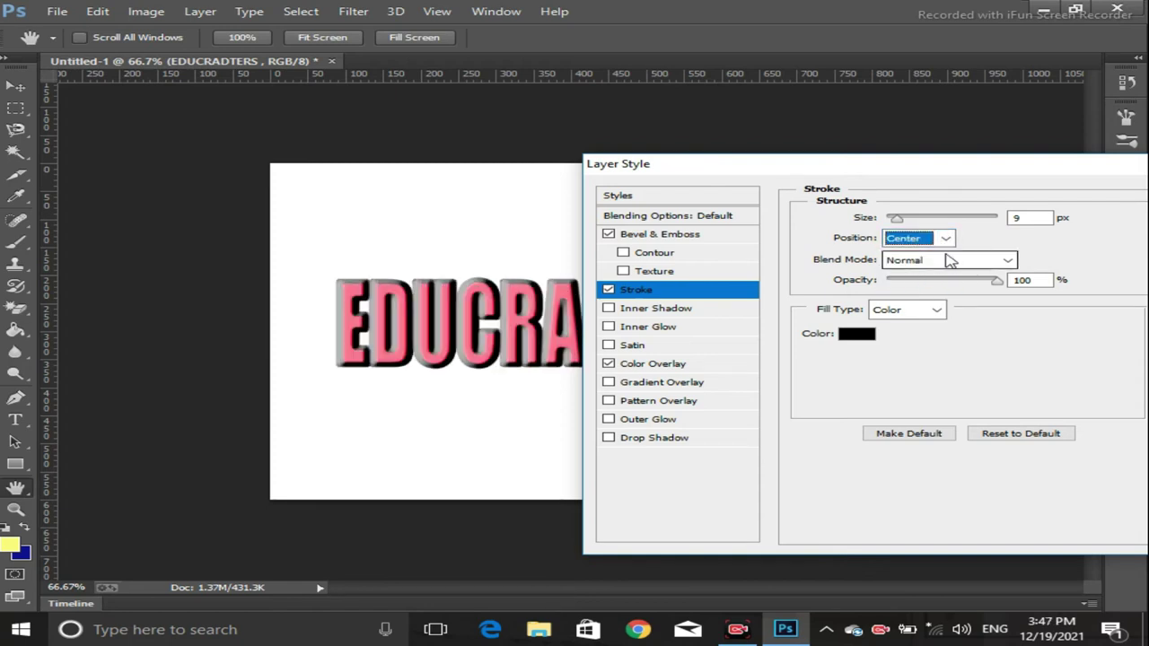
click(946, 239)
click(932, 252)
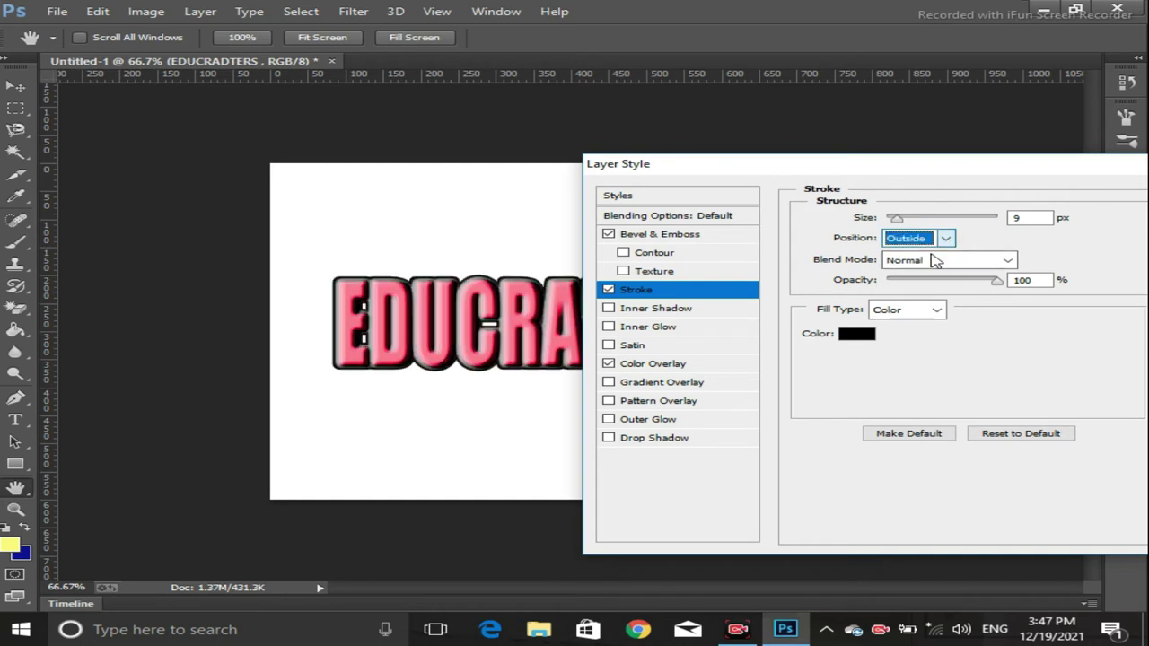
click(855, 335)
Change the text stroke colour from black to green #00c756, keeping 100% opacity.
drag(592, 127, 899, 250)
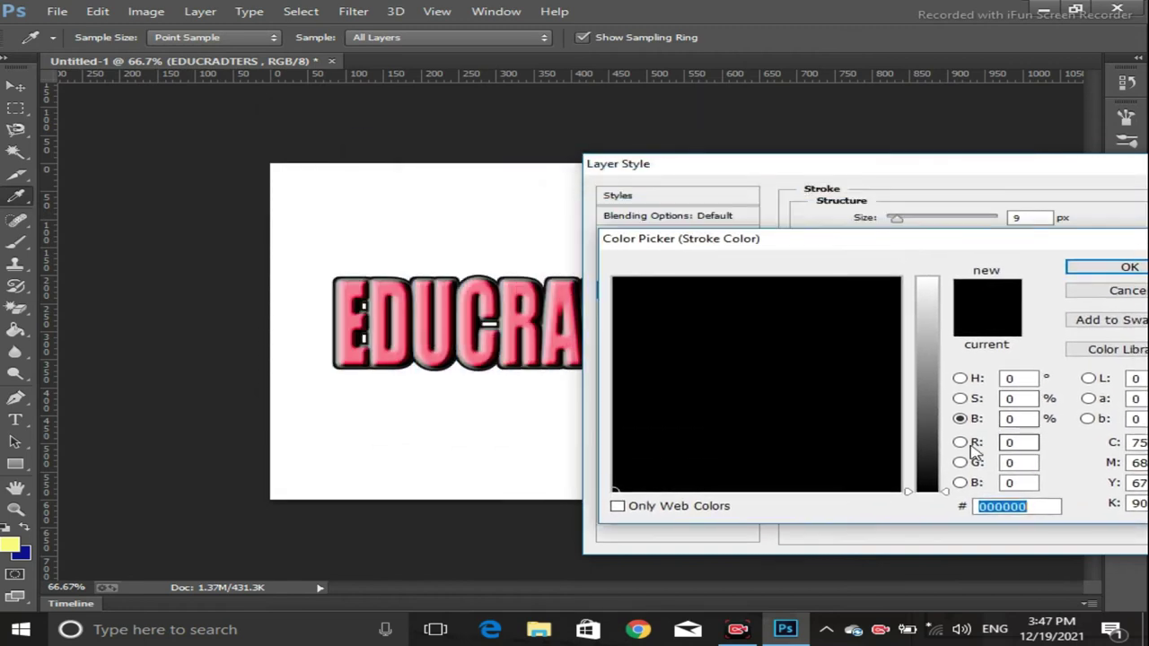
click(960, 444)
click(877, 401)
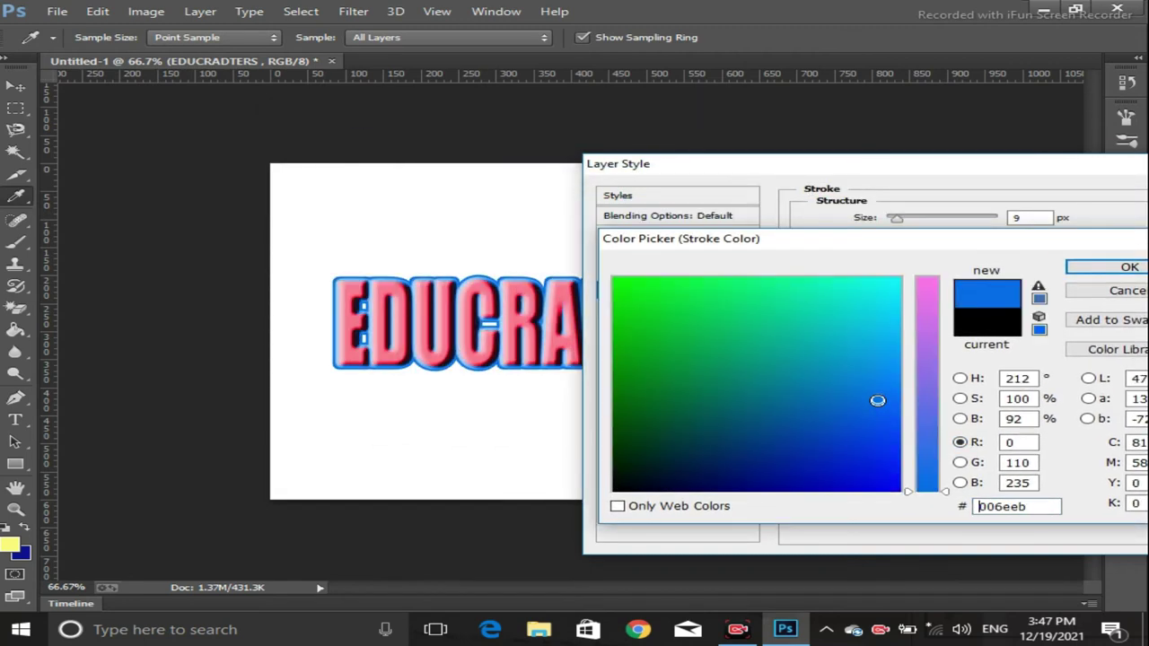
click(830, 404)
click(715, 359)
click(709, 326)
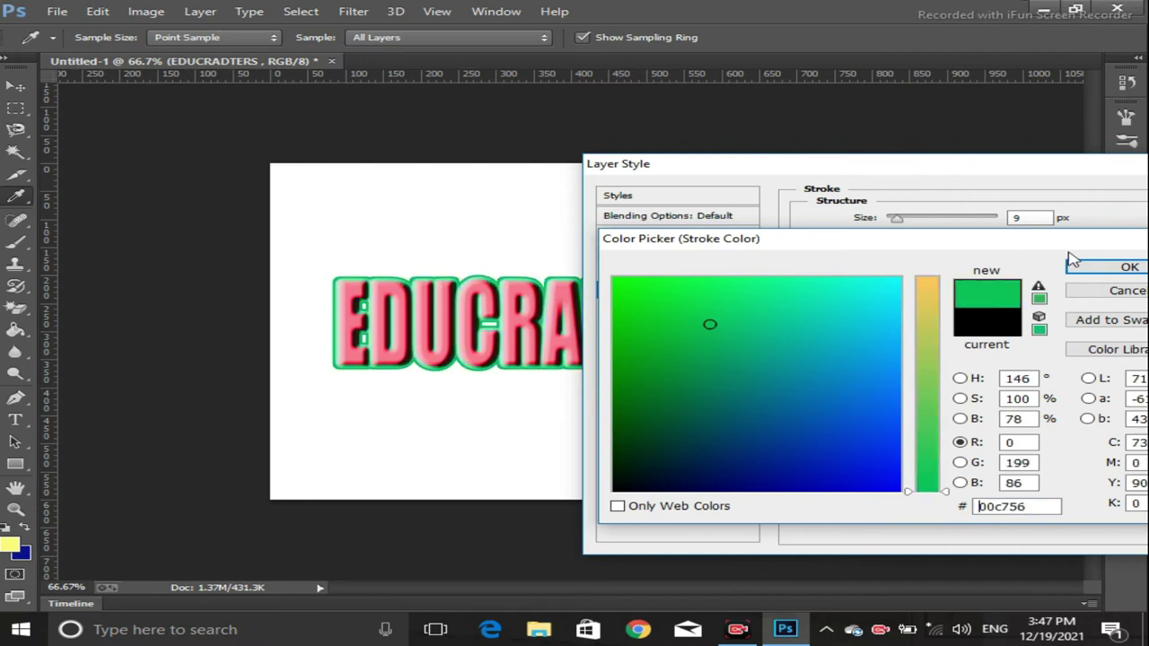
click(1109, 266)
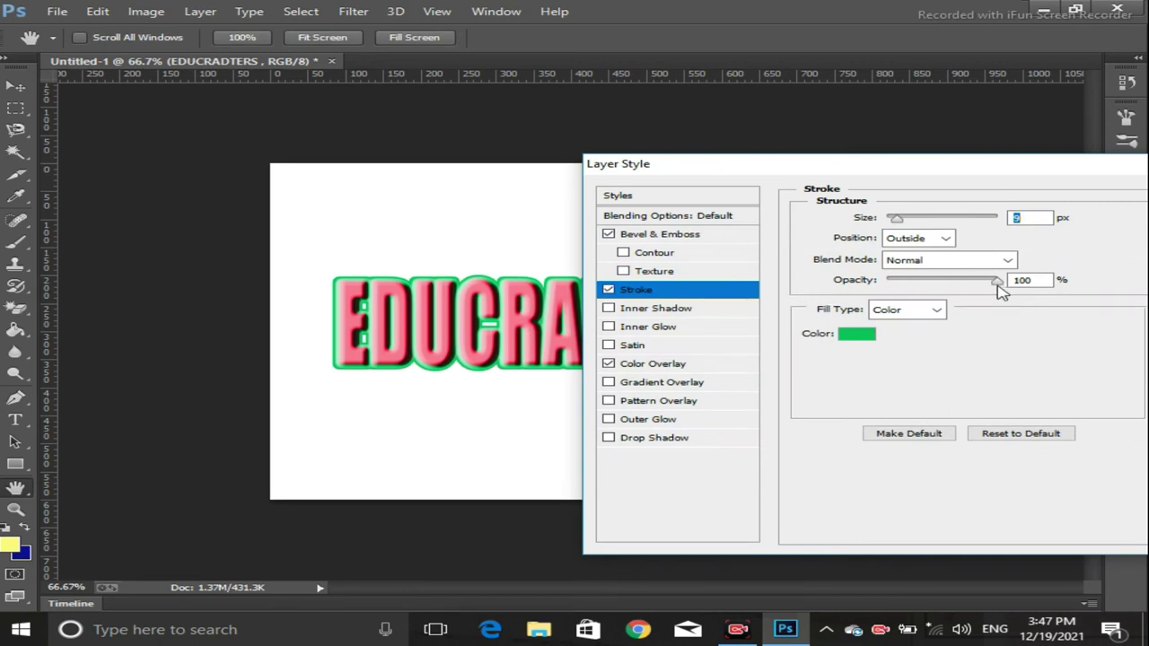
mouse_move(996, 281)
mouse_down()
mouse_move(910, 281)
mouse_move(989, 284)
mouse_move(897, 295)
mouse_move(1031, 295)
mouse_up()
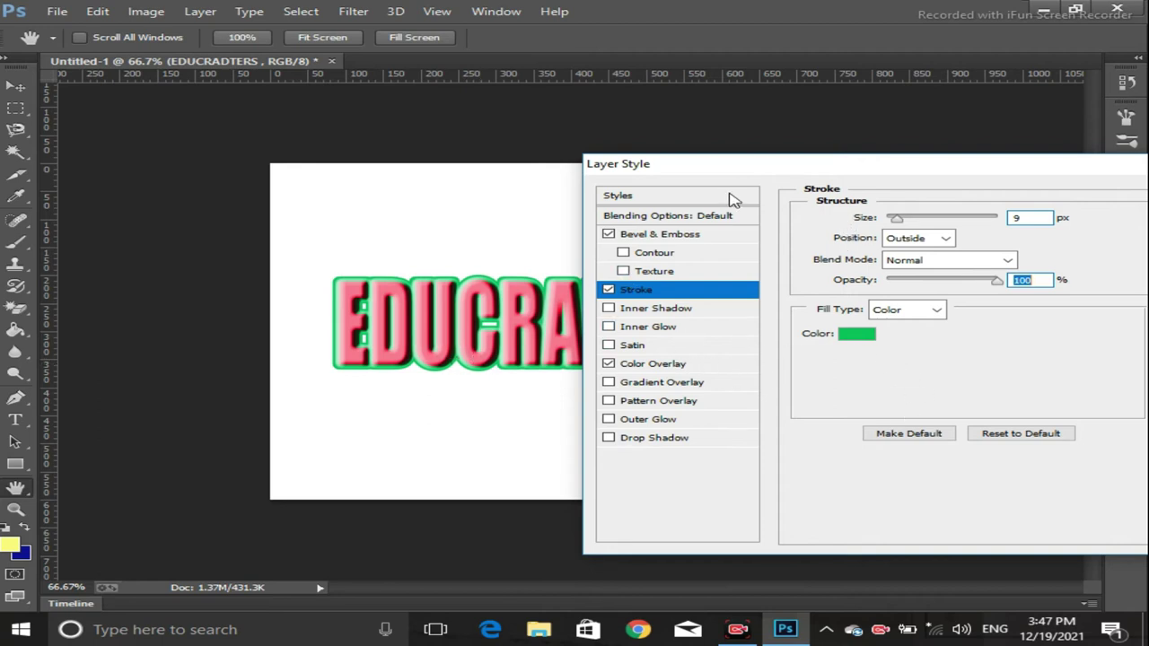
mouse_move(737, 173)
mouse_down()
mouse_move(693, 406)
mouse_move(684, 313)
mouse_move(781, 136)
mouse_up()
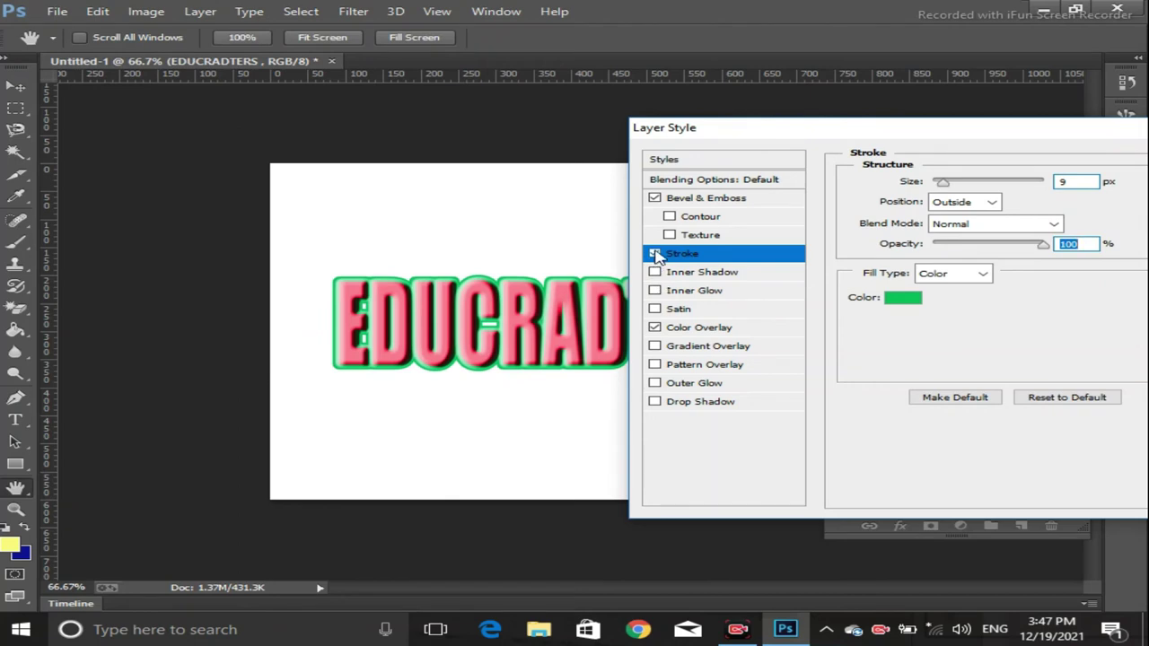
Turn off the stroke and add an inner shadow at 92% opacity with larger size and new angle.
click(656, 254)
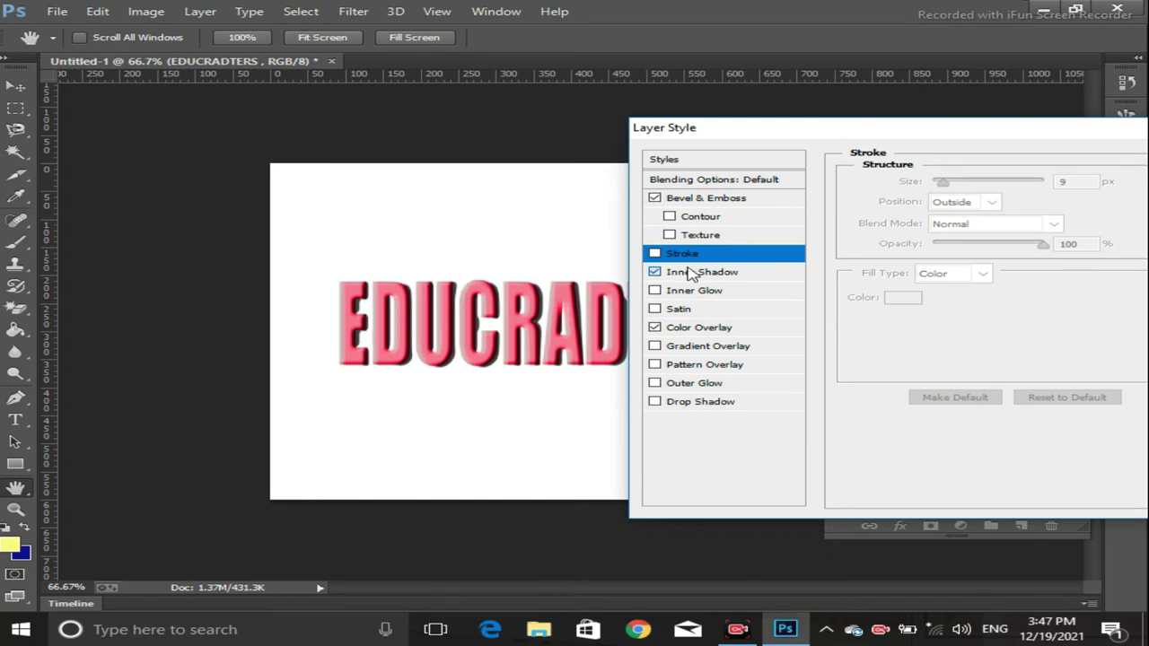
click(684, 273)
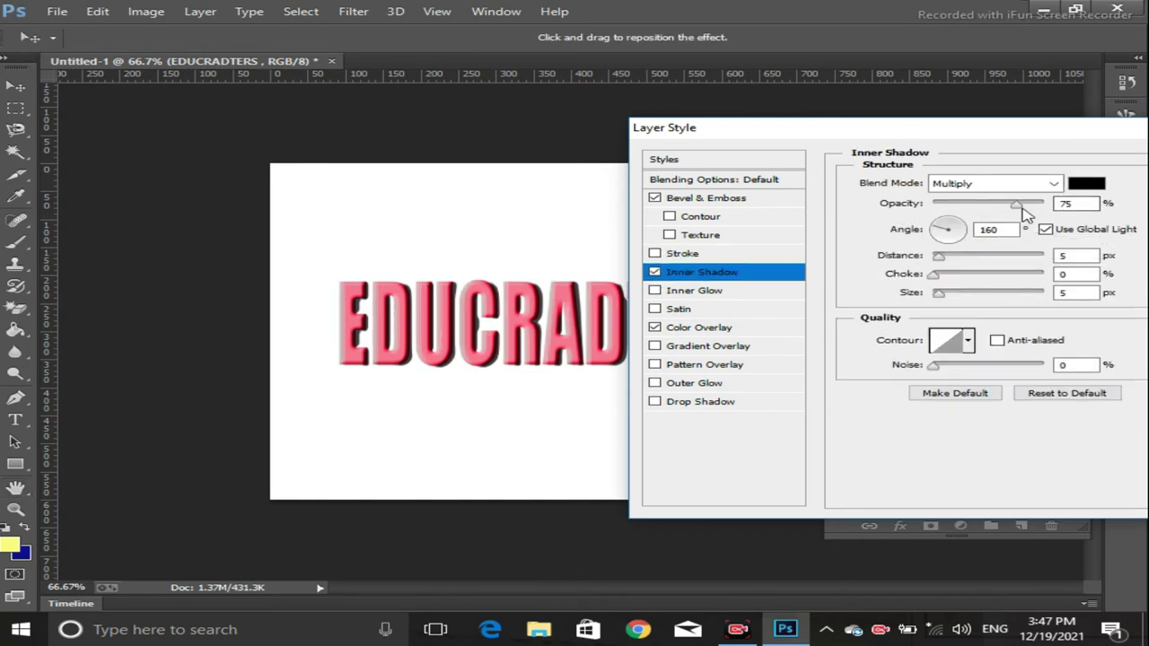
drag(1017, 204, 1038, 208)
click(939, 294)
drag(943, 294, 947, 300)
mouse_move(947, 235)
mouse_down()
mouse_move(959, 232)
mouse_move(940, 240)
mouse_up()
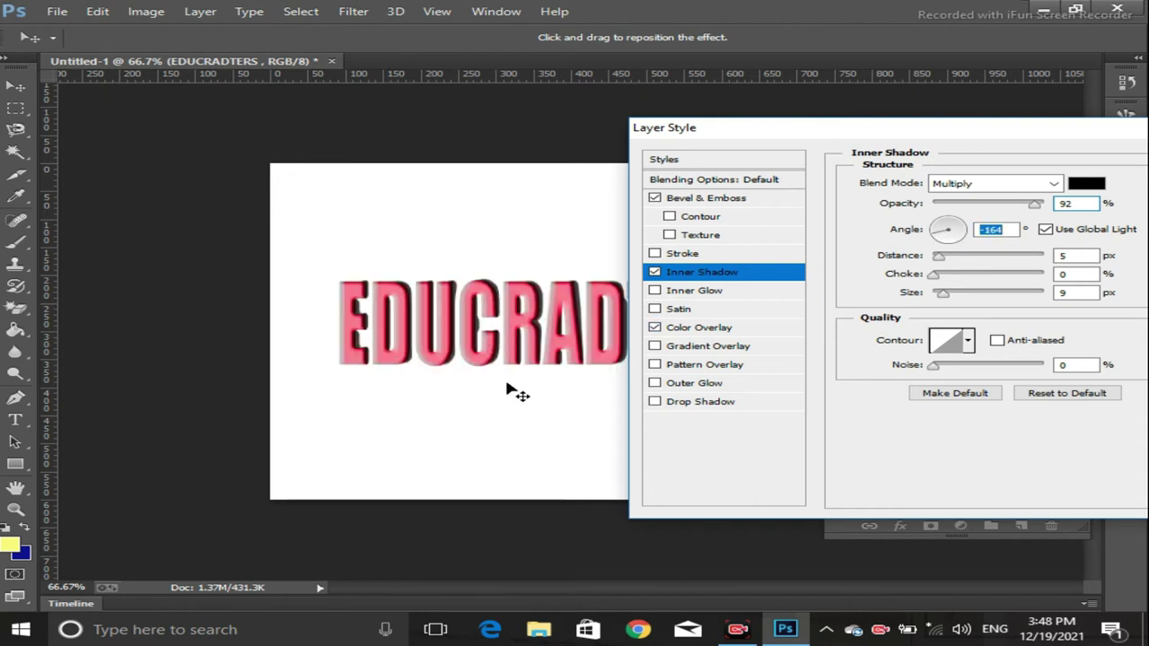
Give the inner shadow a rounded-peak contour, adjust distance and choke, then switch it off.
click(969, 341)
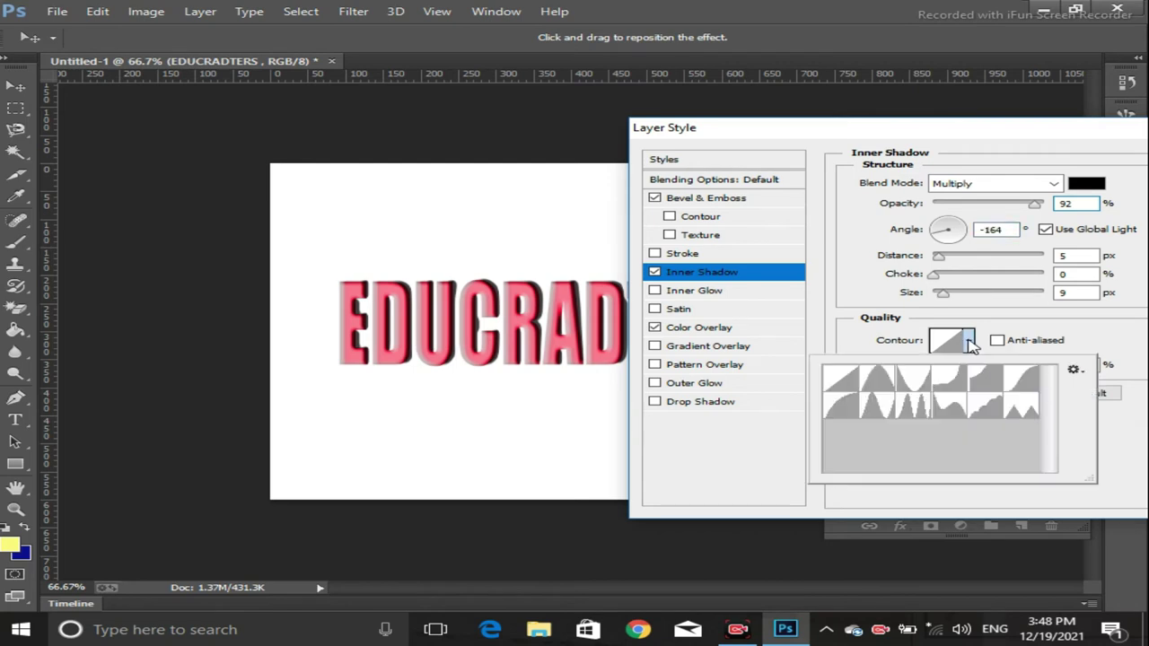
click(914, 406)
click(880, 381)
click(875, 407)
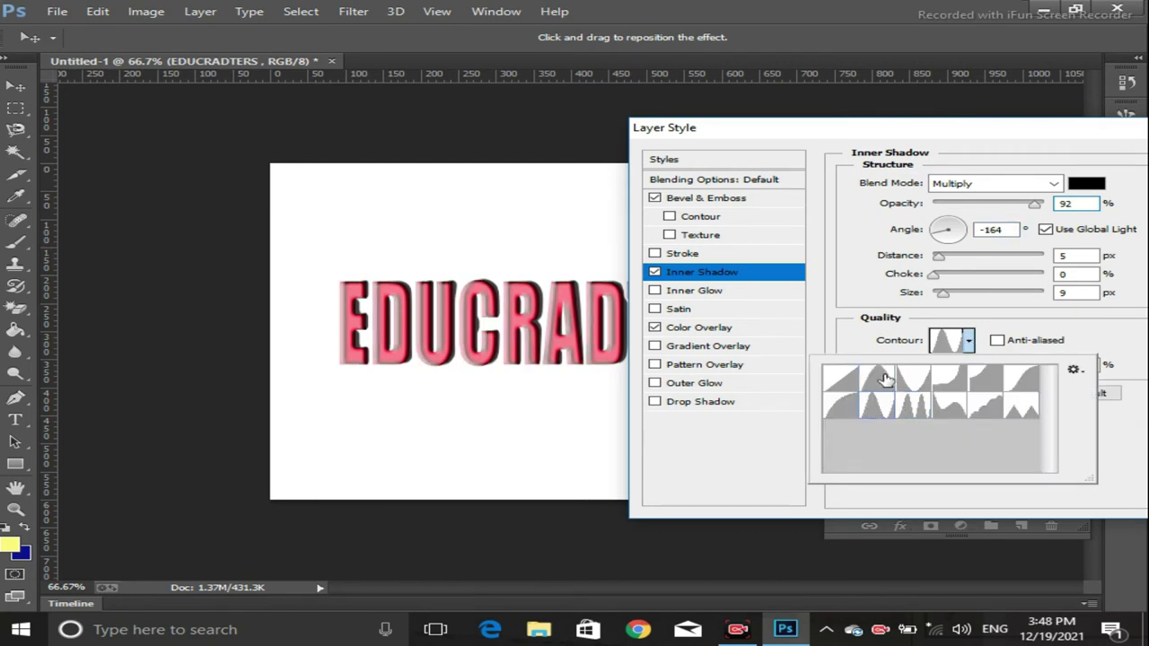
click(860, 341)
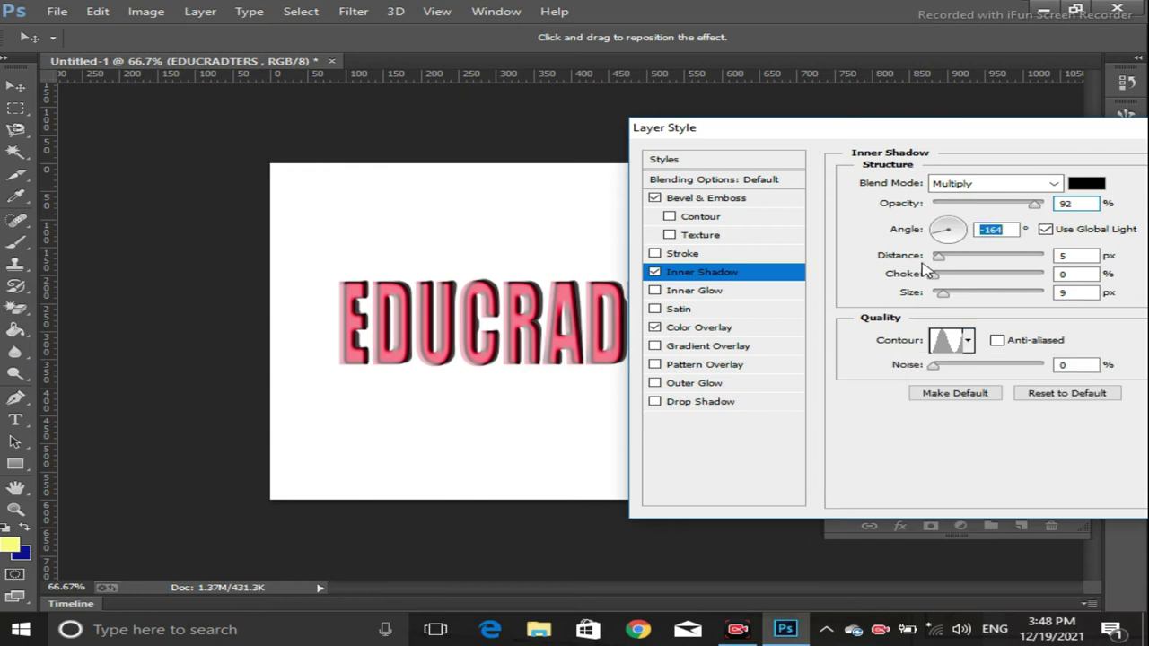
drag(943, 260, 933, 260)
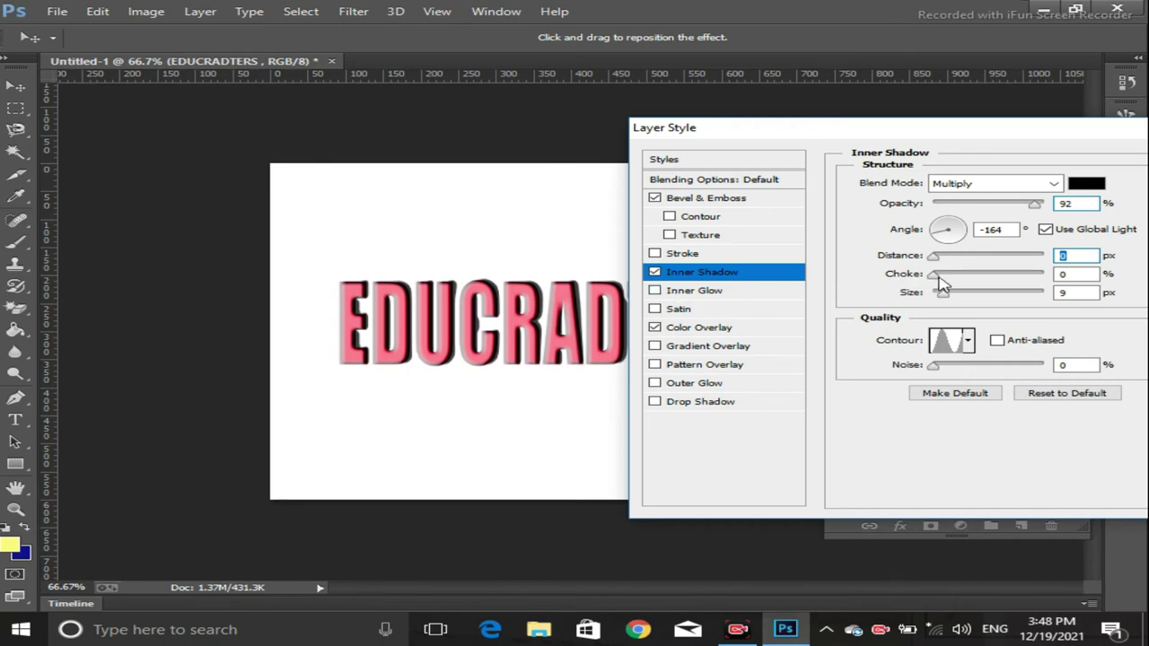
mouse_move(937, 278)
mouse_down()
mouse_move(953, 279)
mouse_move(901, 278)
mouse_up()
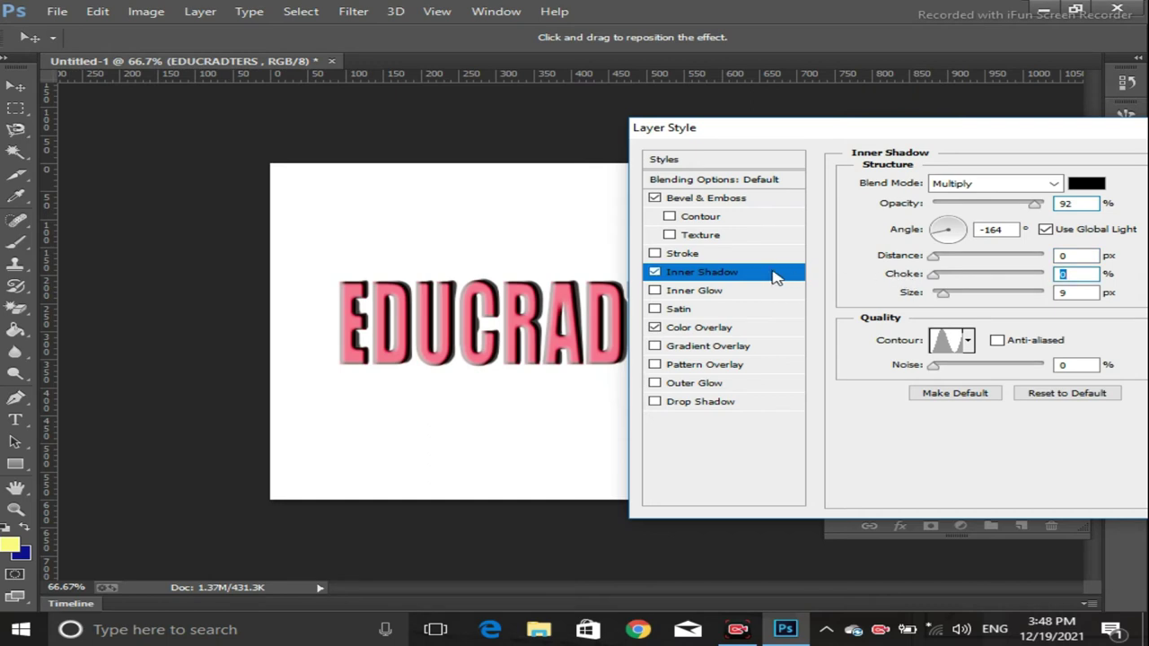
click(654, 273)
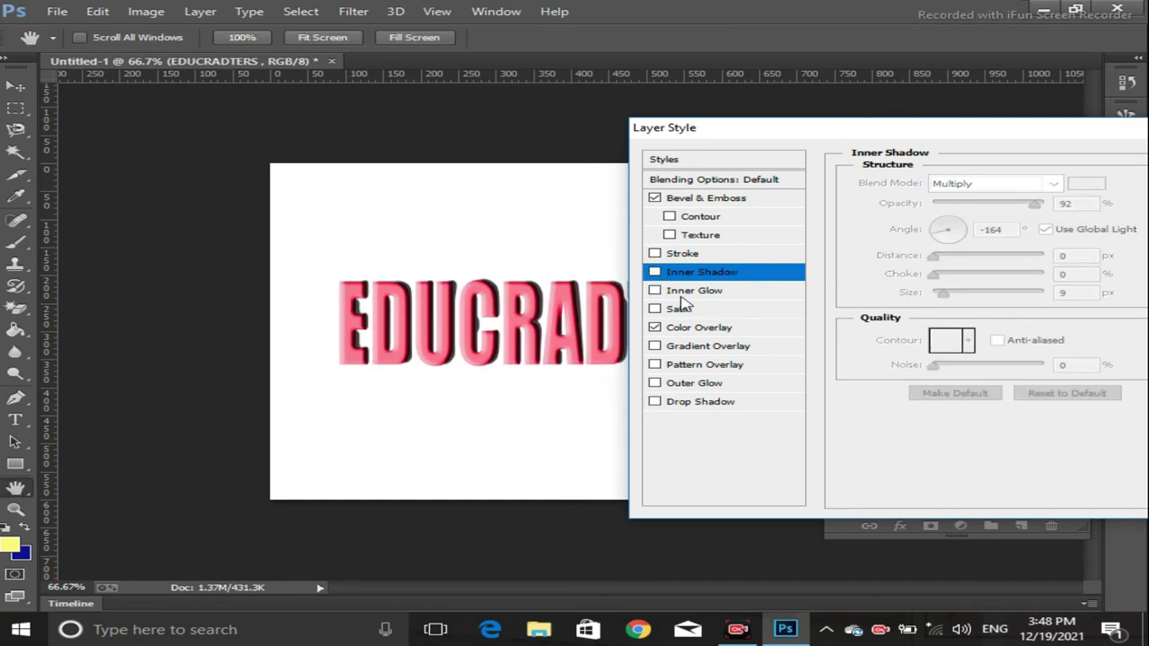
Add an inner glow in Multiply blend mode with a blue glow colour.
click(682, 293)
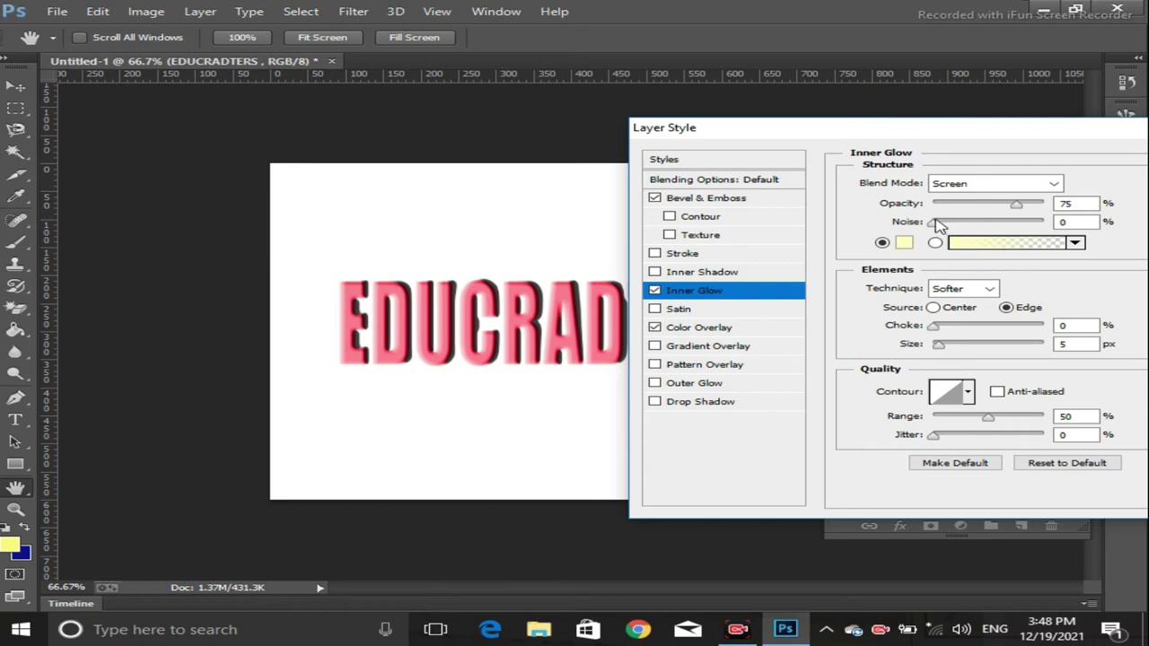
click(986, 184)
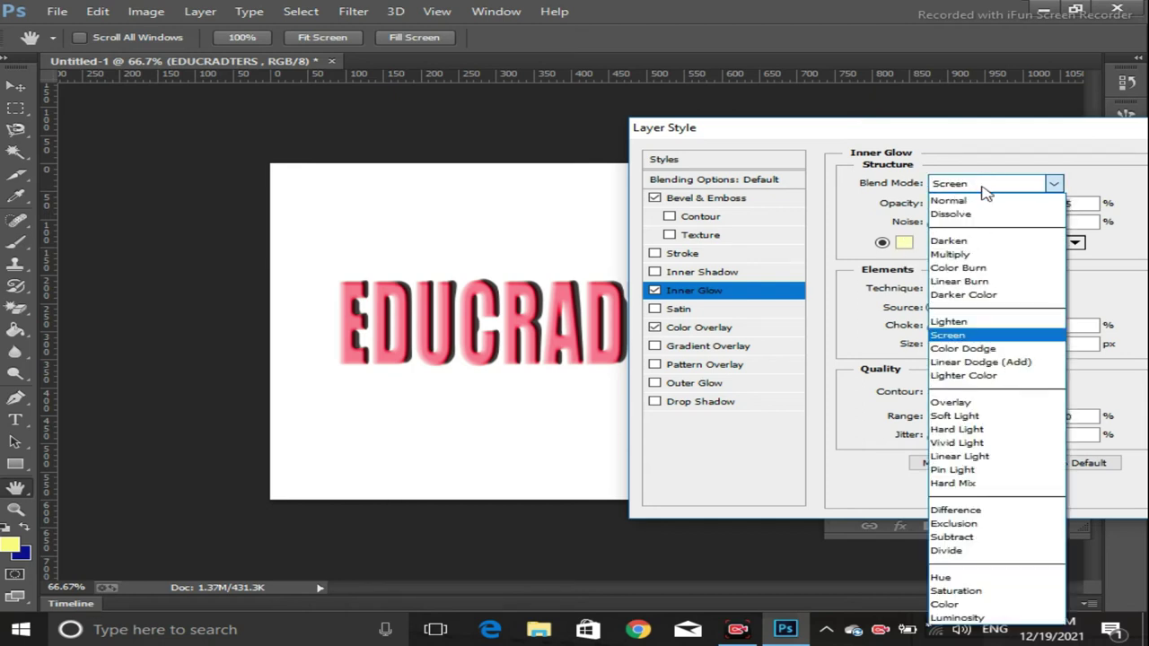
click(968, 255)
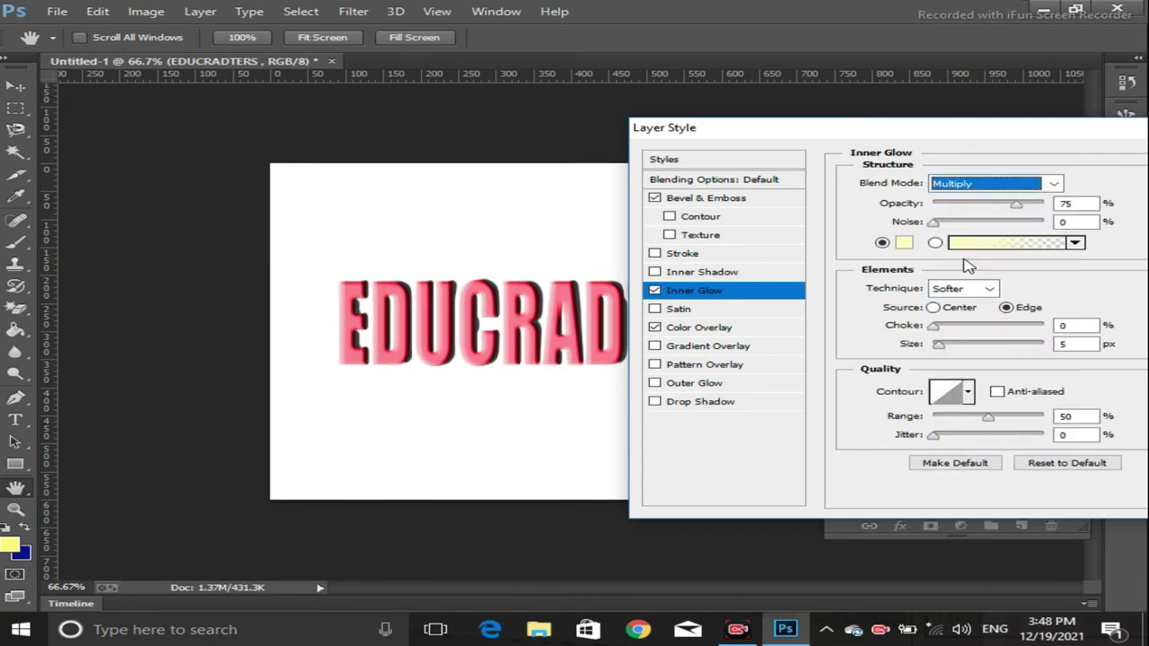
click(905, 244)
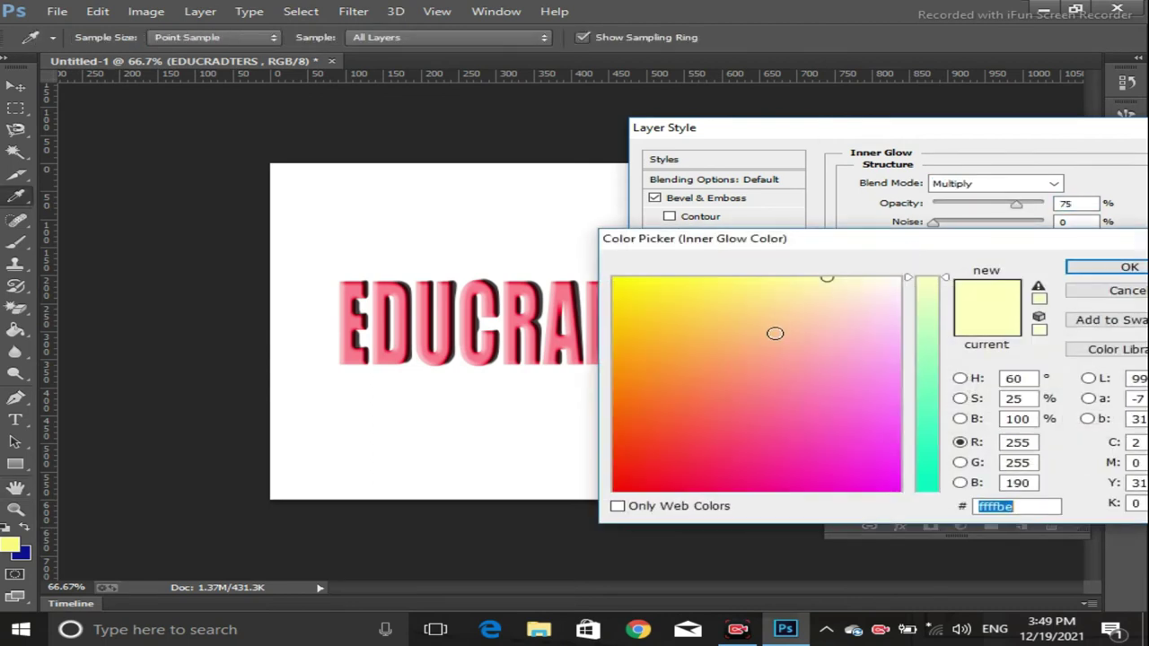
click(927, 441)
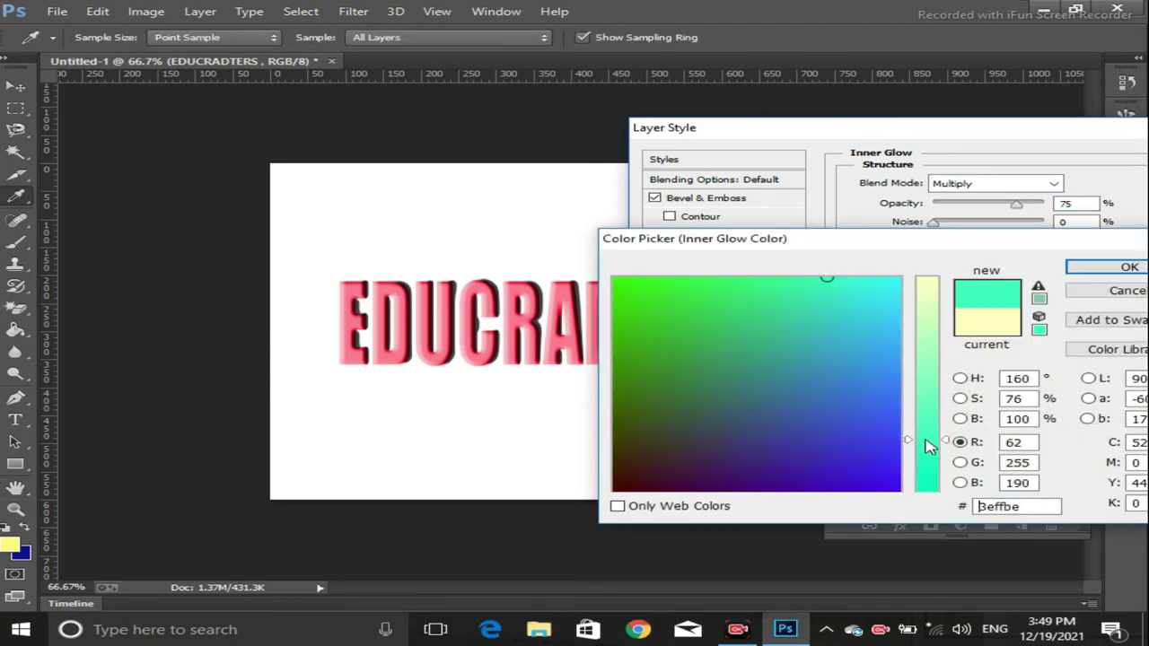
click(934, 481)
click(866, 449)
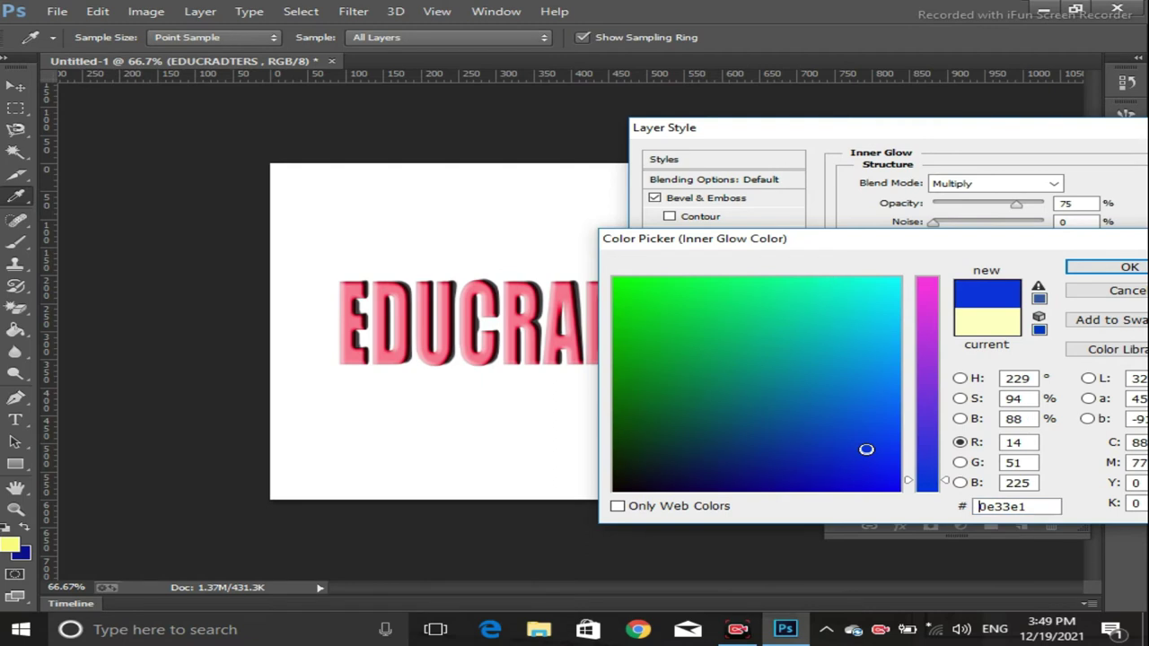
click(1080, 273)
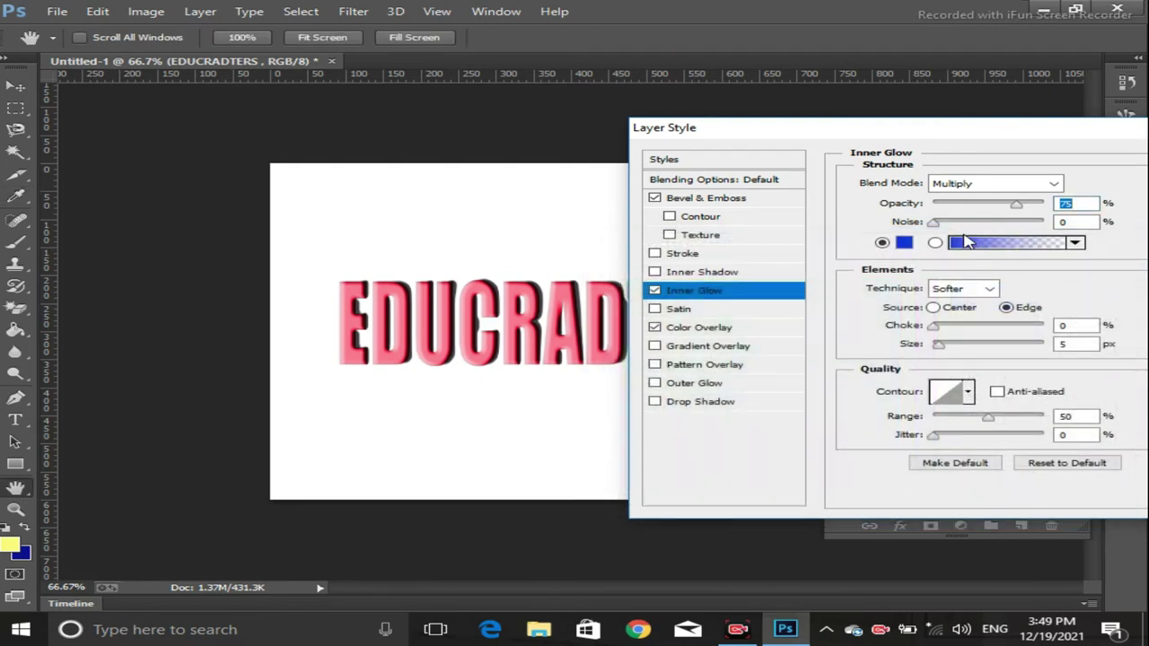
Give the inner glow 32% noise, a larger size and a different contour preset.
drag(933, 225, 974, 227)
click(938, 308)
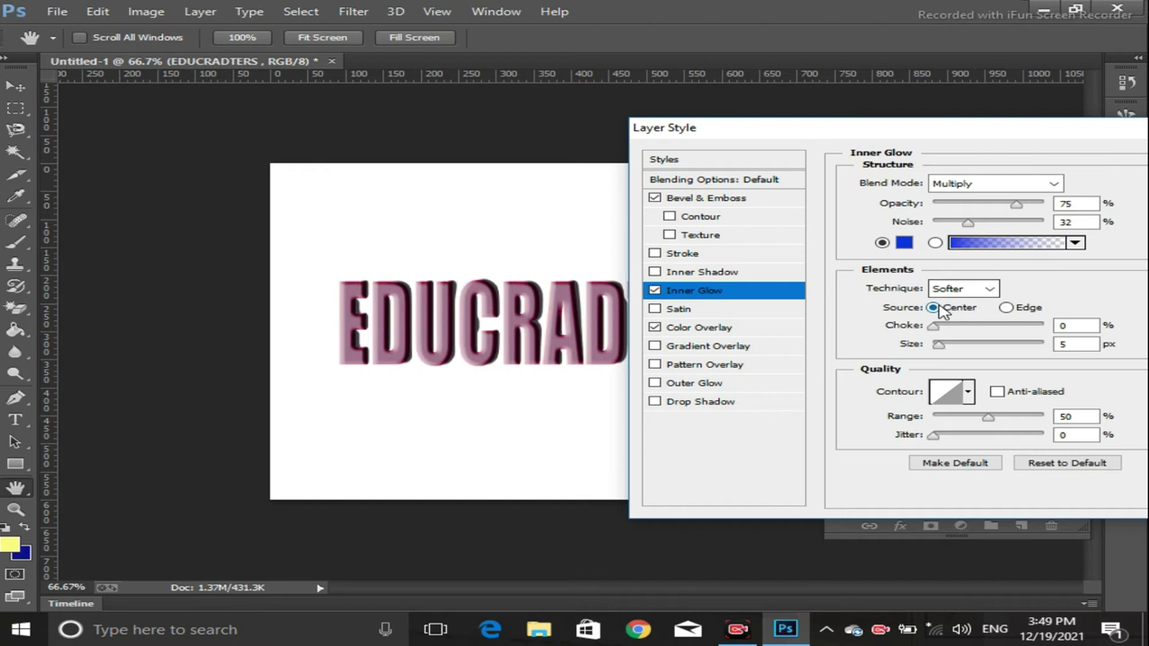
mouse_move(938, 346)
mouse_down()
mouse_move(960, 351)
mouse_move(936, 346)
mouse_up()
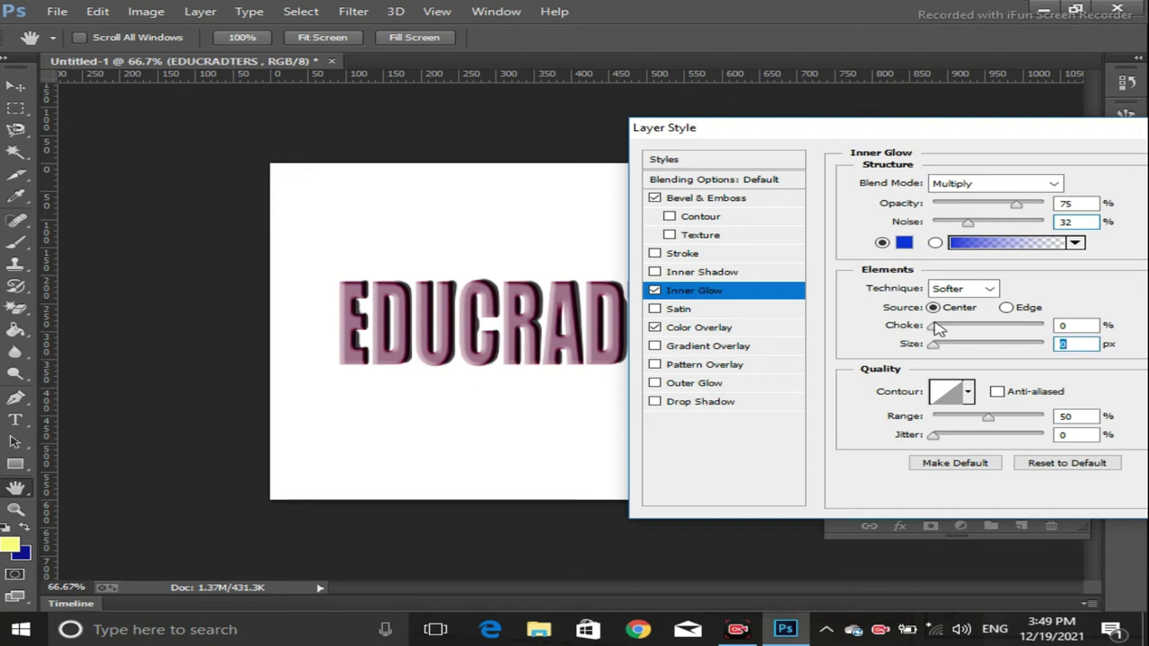
click(1007, 307)
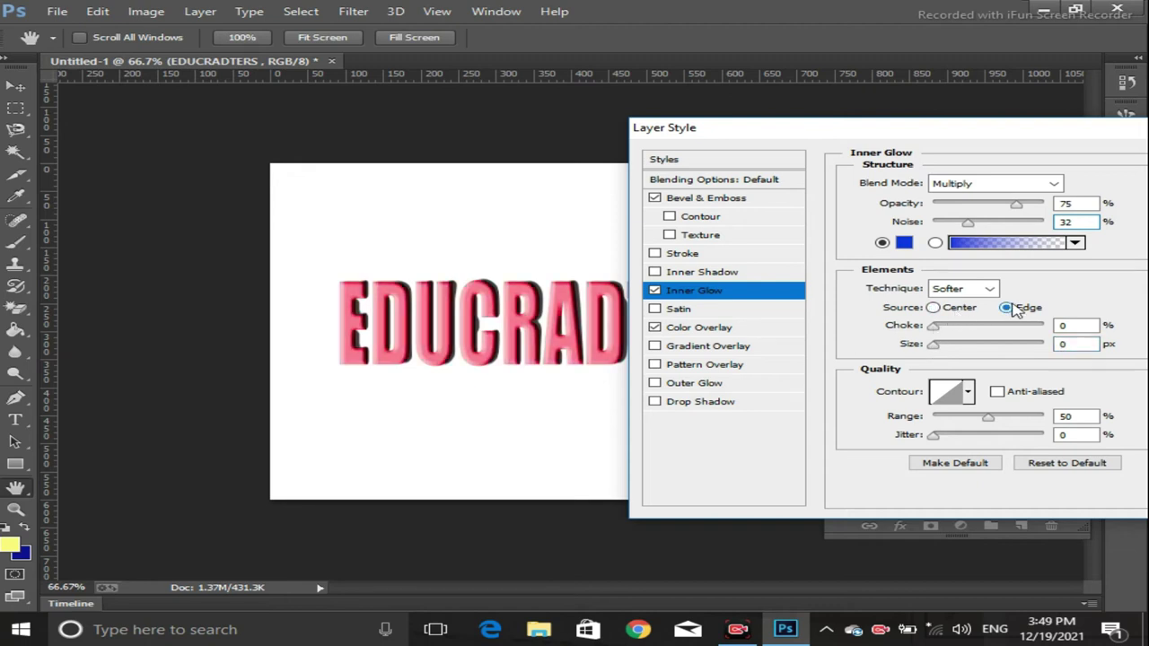
click(974, 393)
click(914, 460)
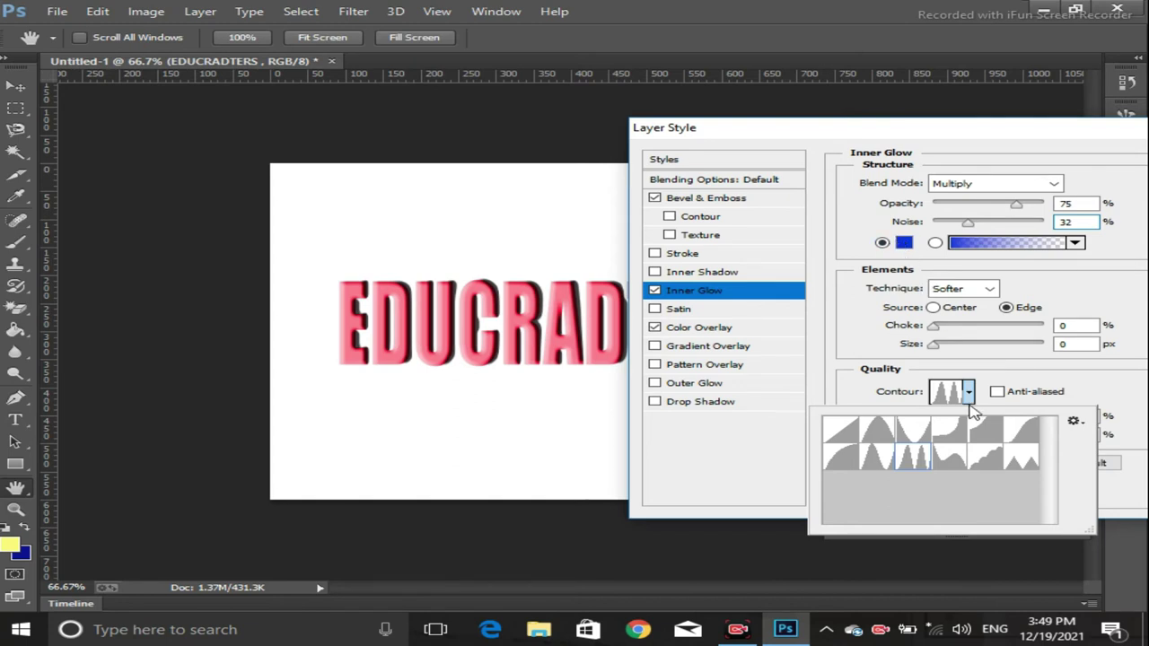
Set the glow technique to Precise from Center, compare the colour overlay, then remove the inner glow.
click(991, 288)
click(969, 305)
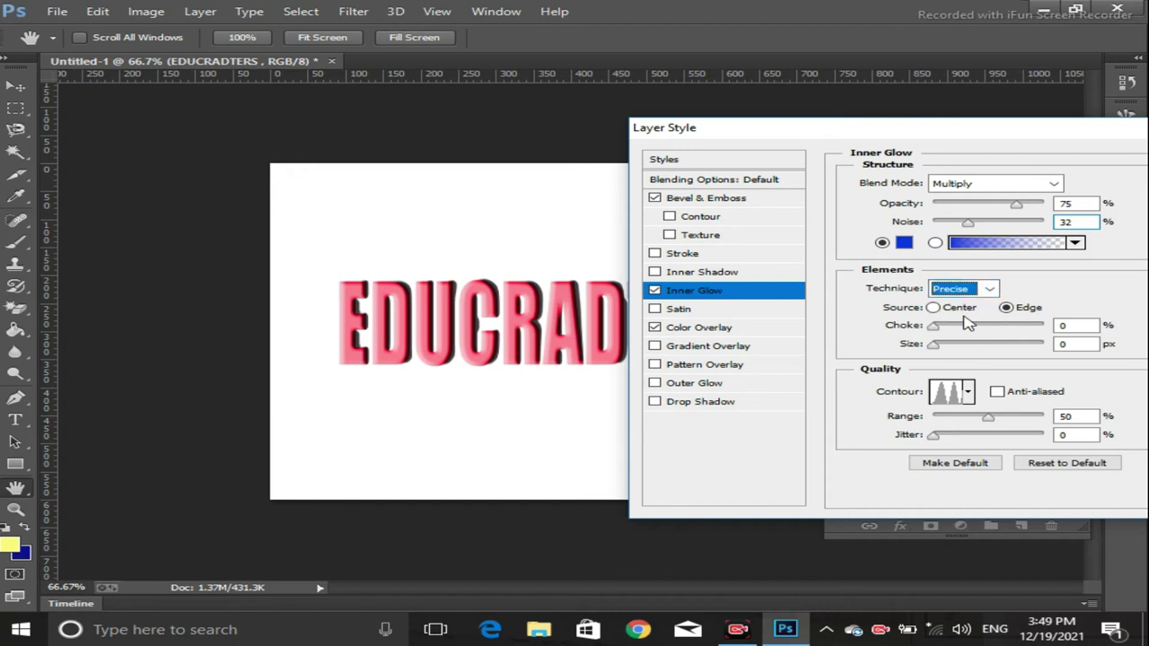
click(959, 308)
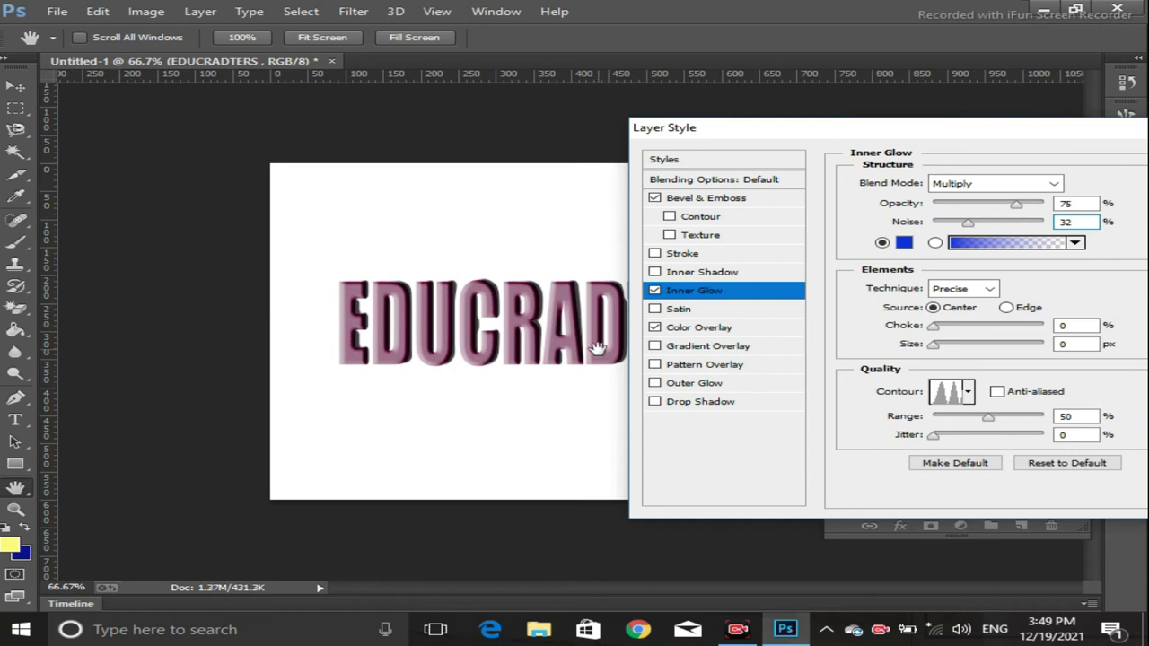
key(Tab)
click(655, 328)
click(655, 328)
click(656, 291)
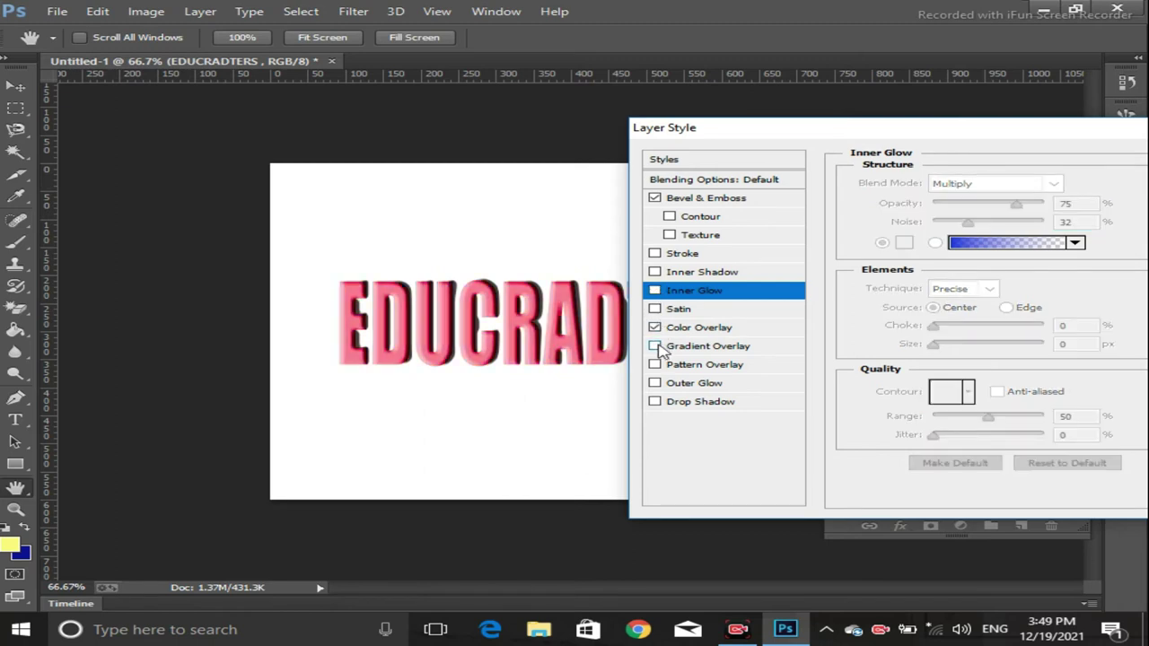
Turn off the pink Color Overlay and enable a Gradient Overlay on the EDUCRADTERS text.
click(696, 329)
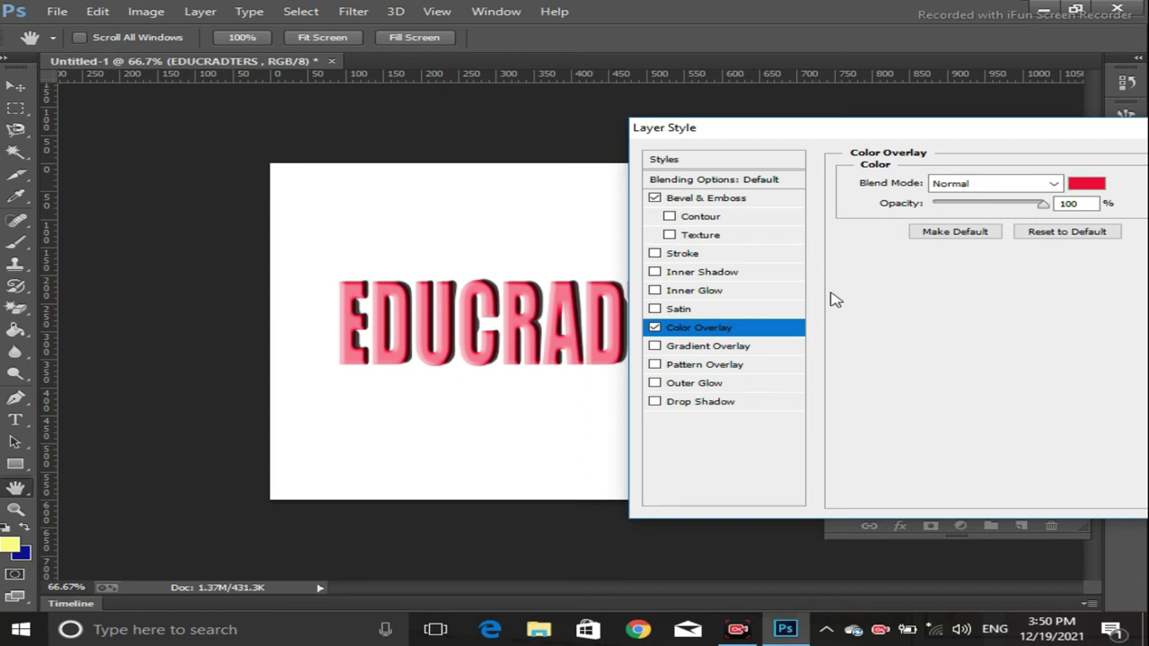
click(654, 328)
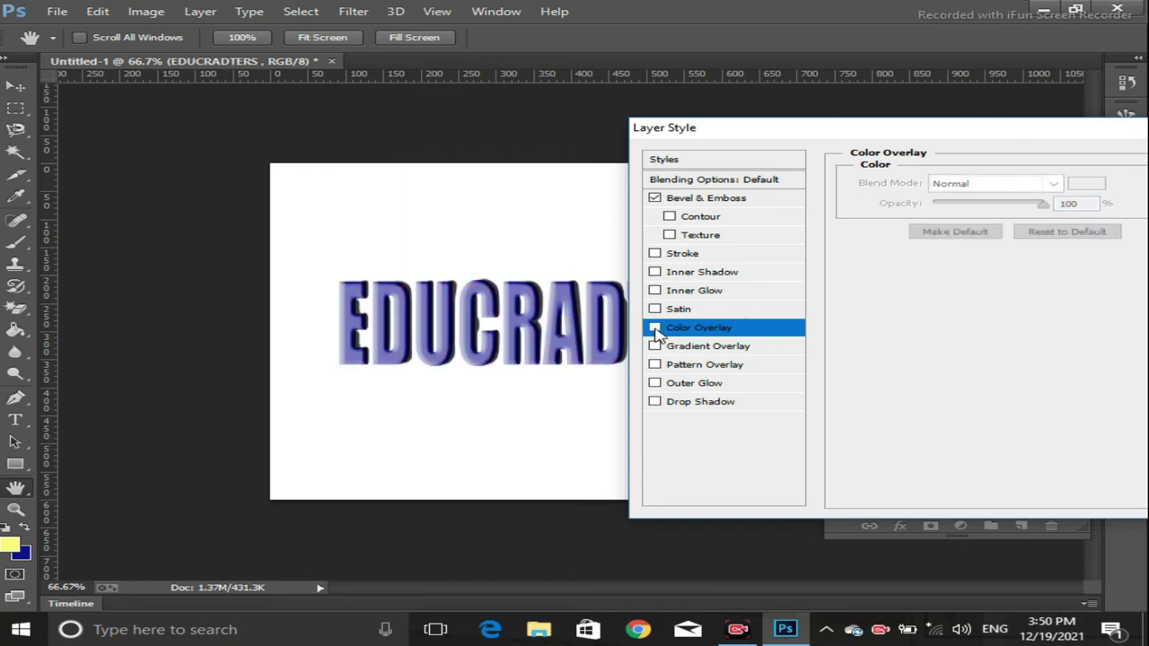
click(656, 347)
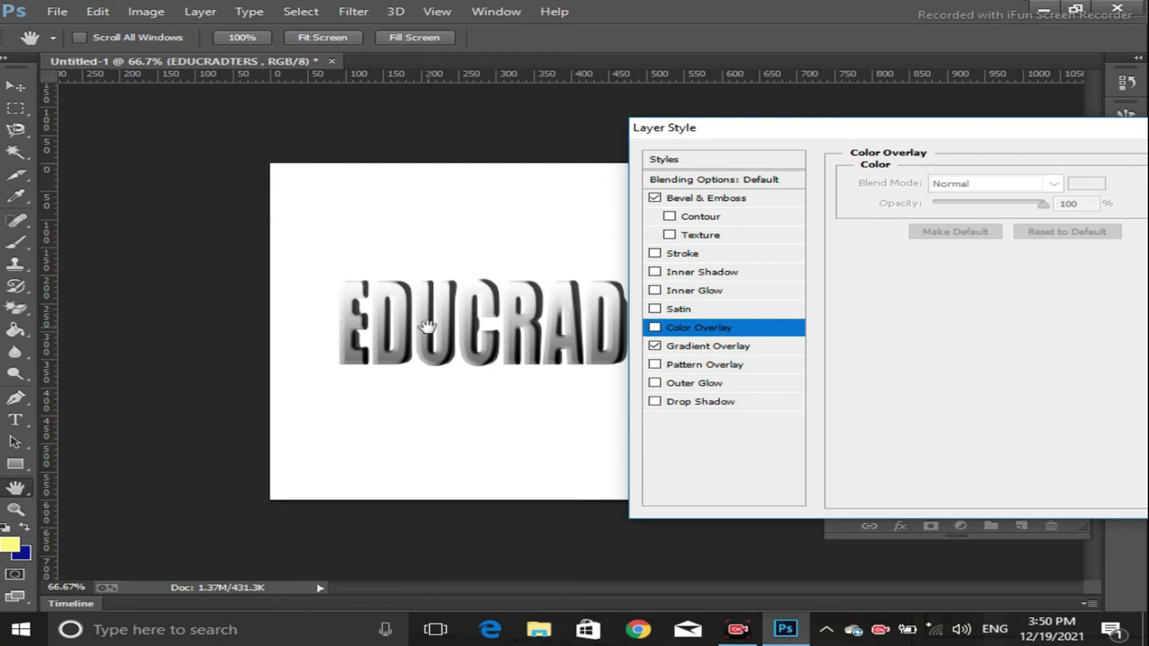
click(724, 351)
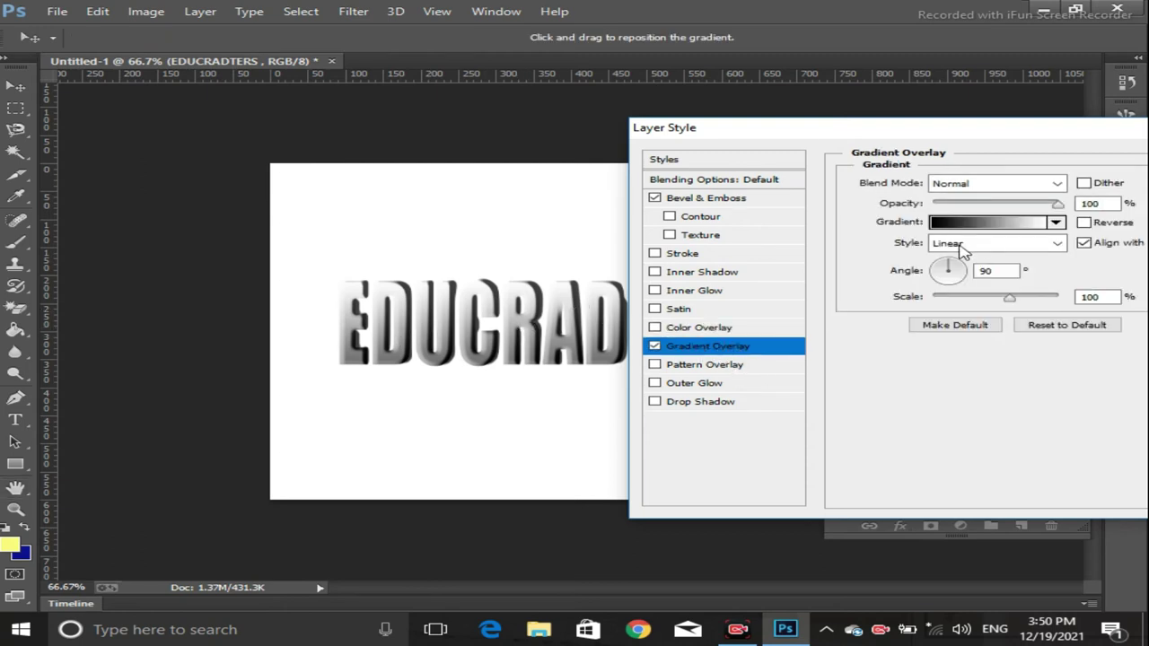
Preview the gold, Copper and Chrome gradient presets, ending on Spectrum.
click(1007, 222)
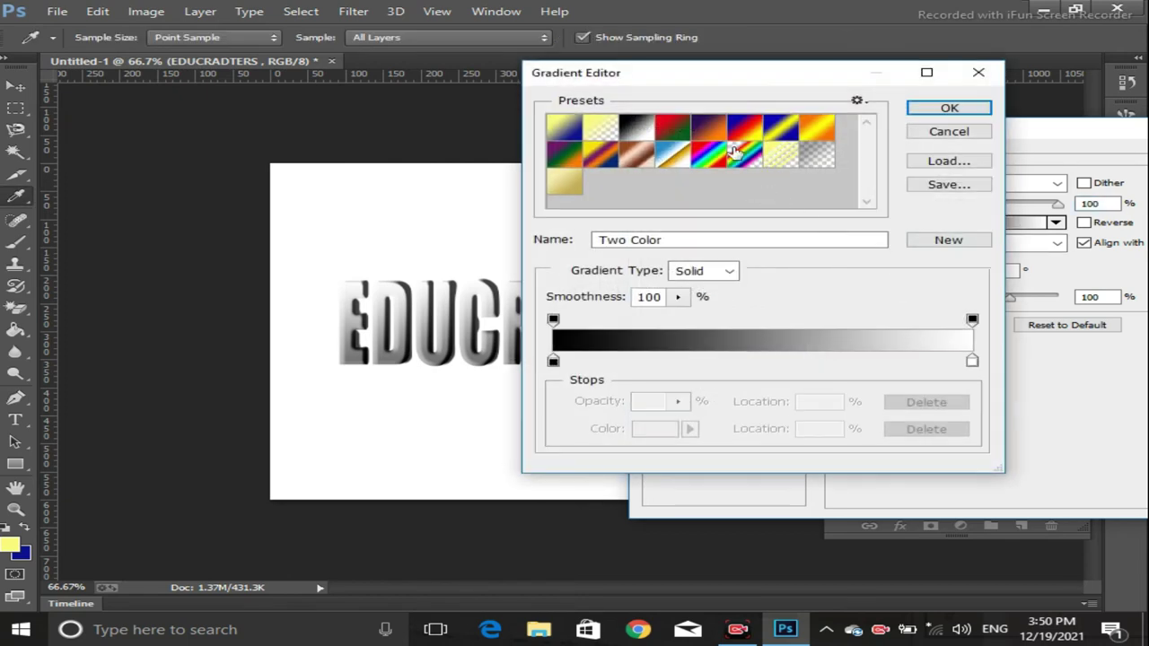
click(566, 186)
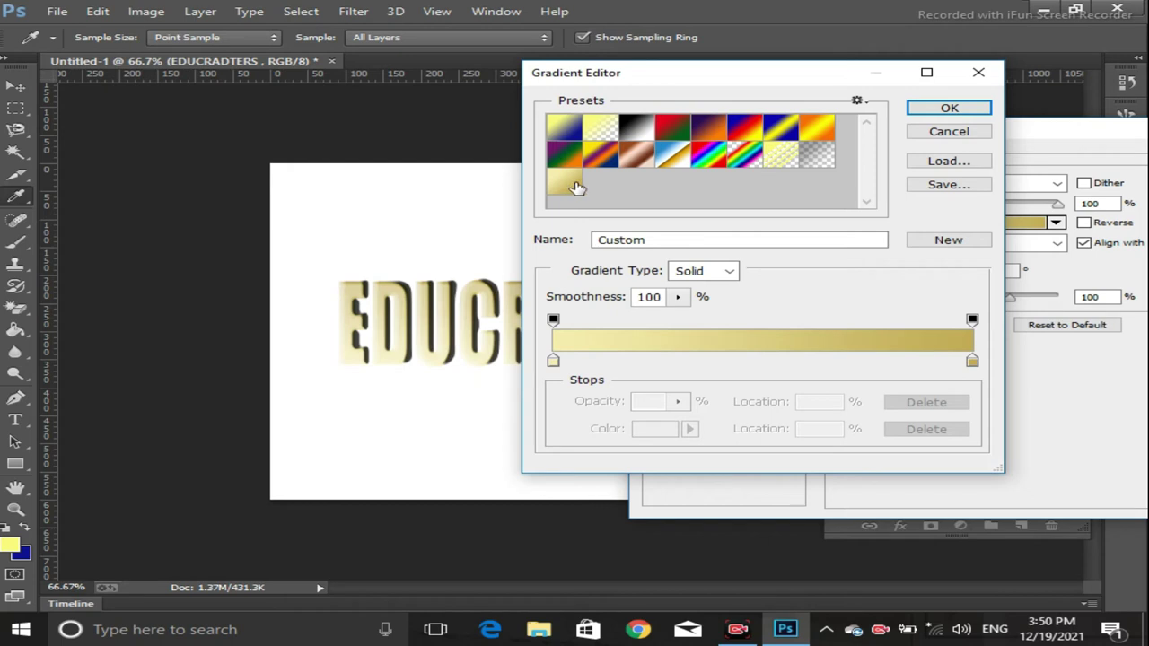
click(638, 130)
click(637, 153)
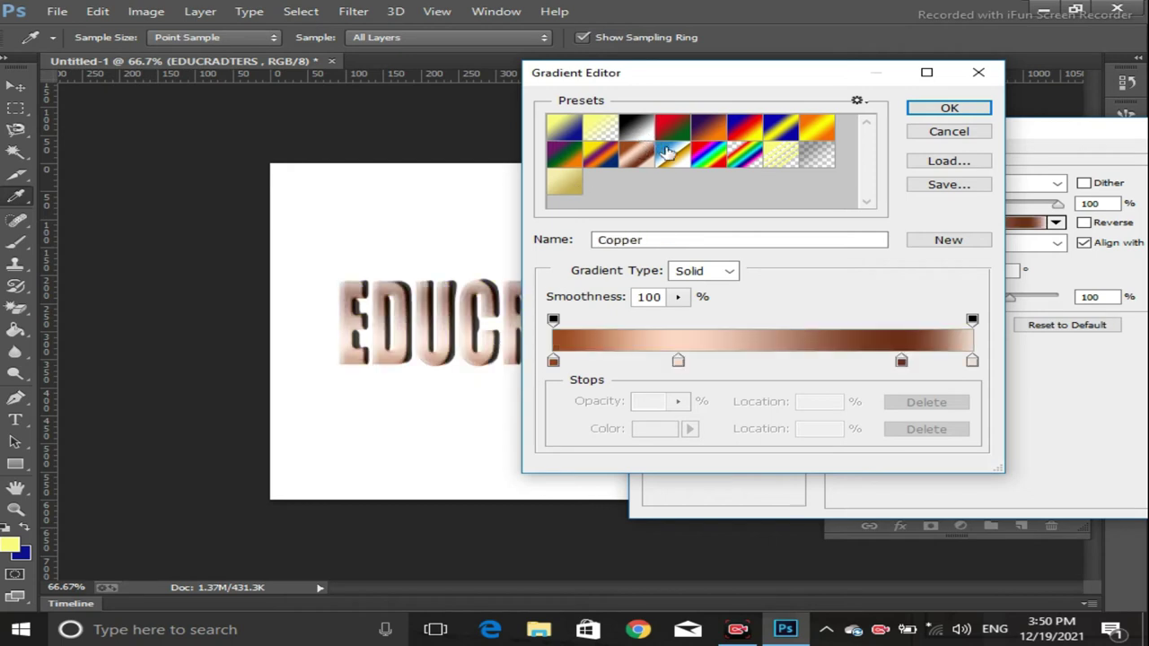
click(669, 154)
click(712, 157)
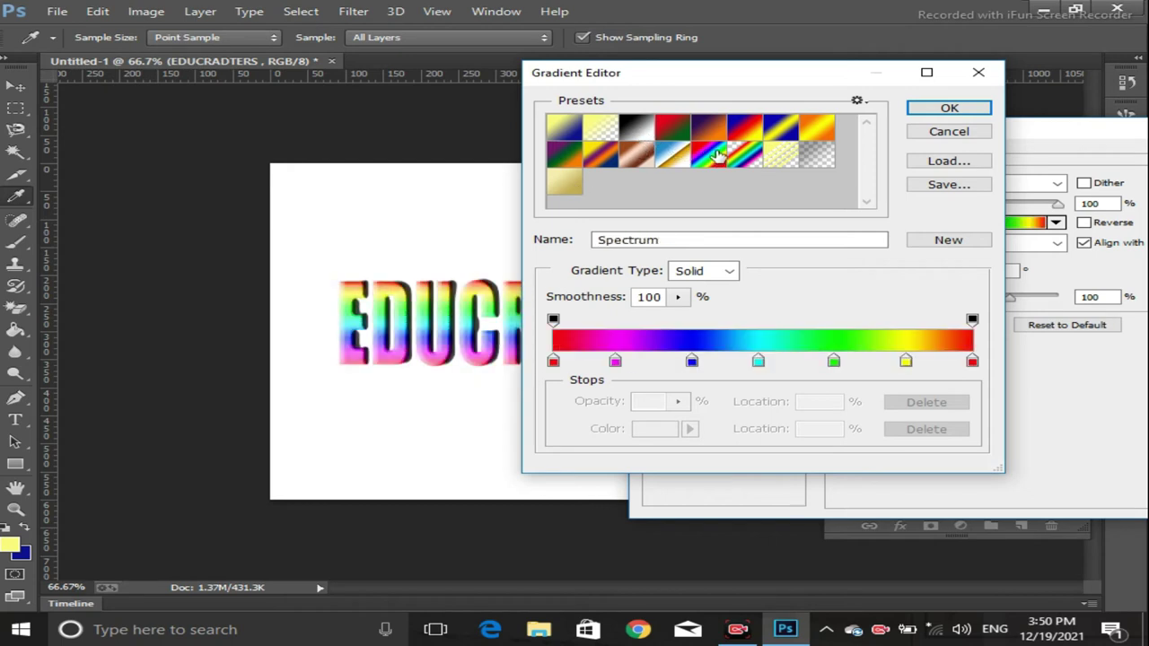
Apply the Blue, Red, Yellow gradient preset and rotate its angle to 171°.
click(759, 135)
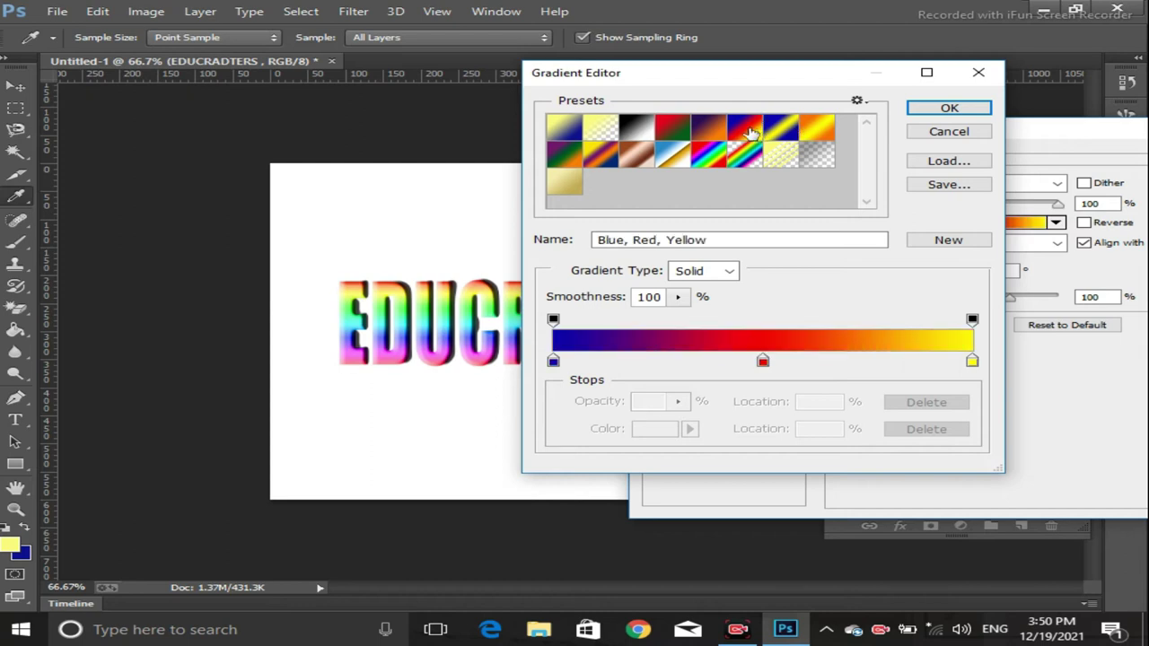
click(942, 110)
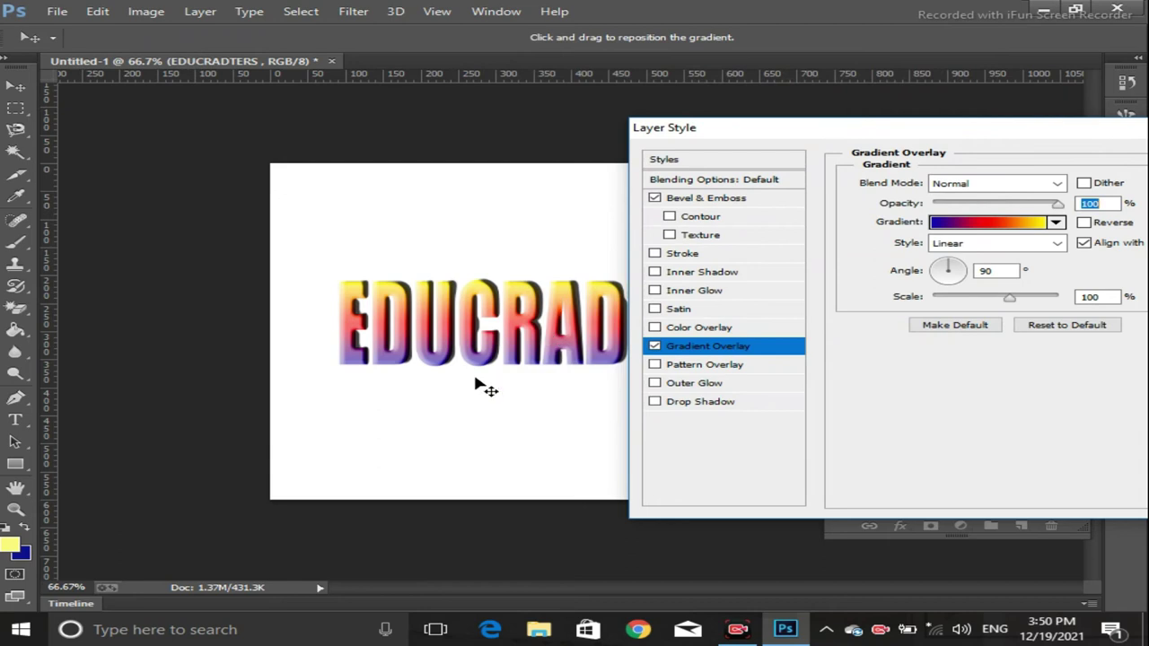
drag(943, 270, 938, 275)
Try Radial and Angle gradient styles, then settle on Reflected.
click(968, 245)
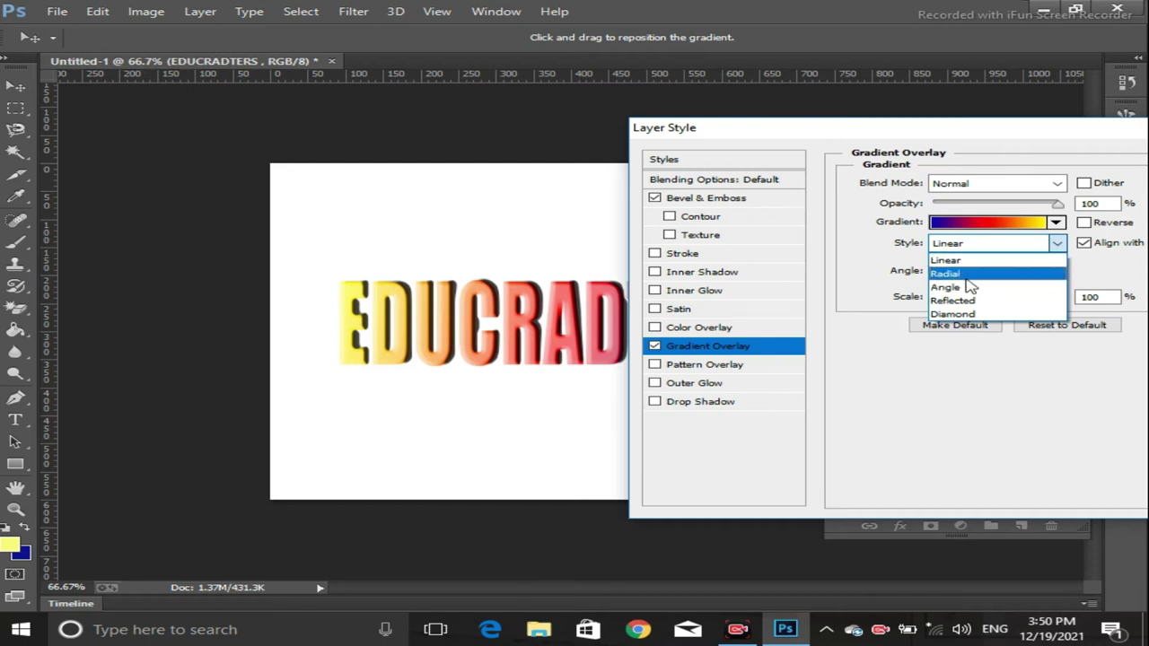
click(974, 276)
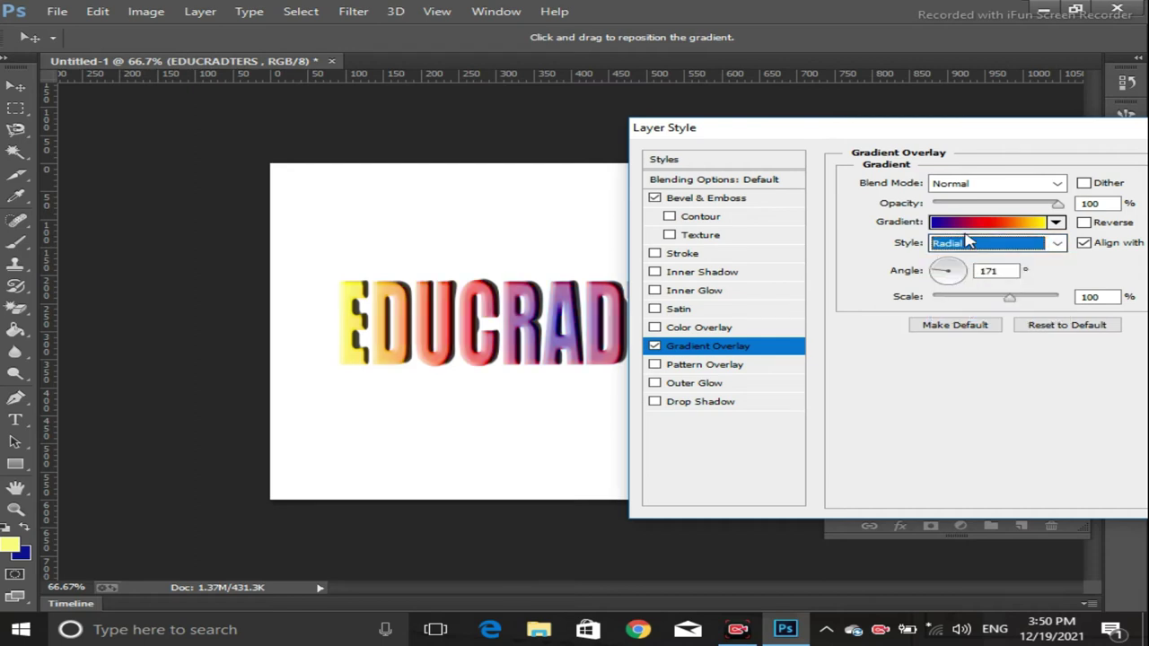
click(967, 242)
click(966, 287)
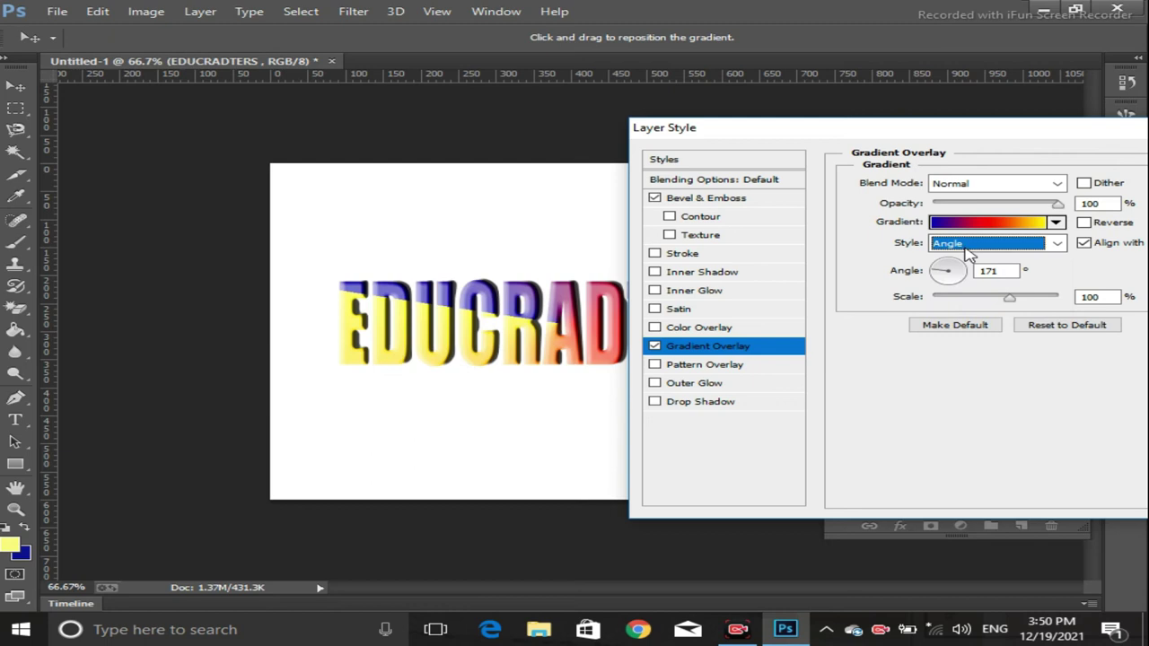
click(967, 251)
click(957, 300)
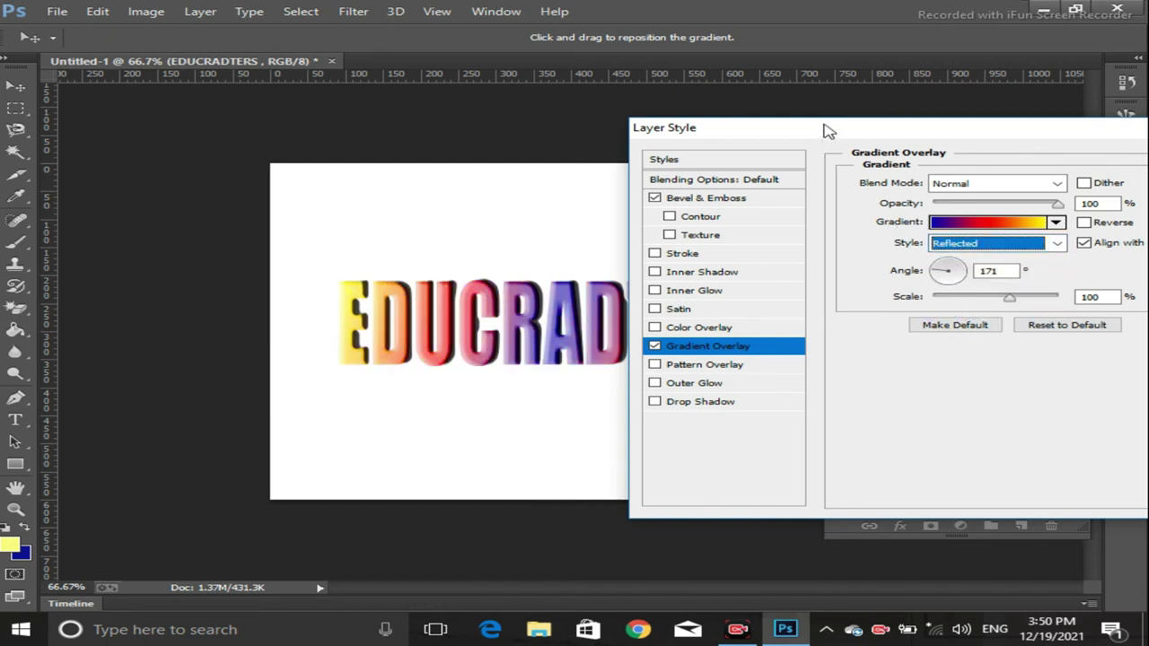
drag(828, 132, 853, 410)
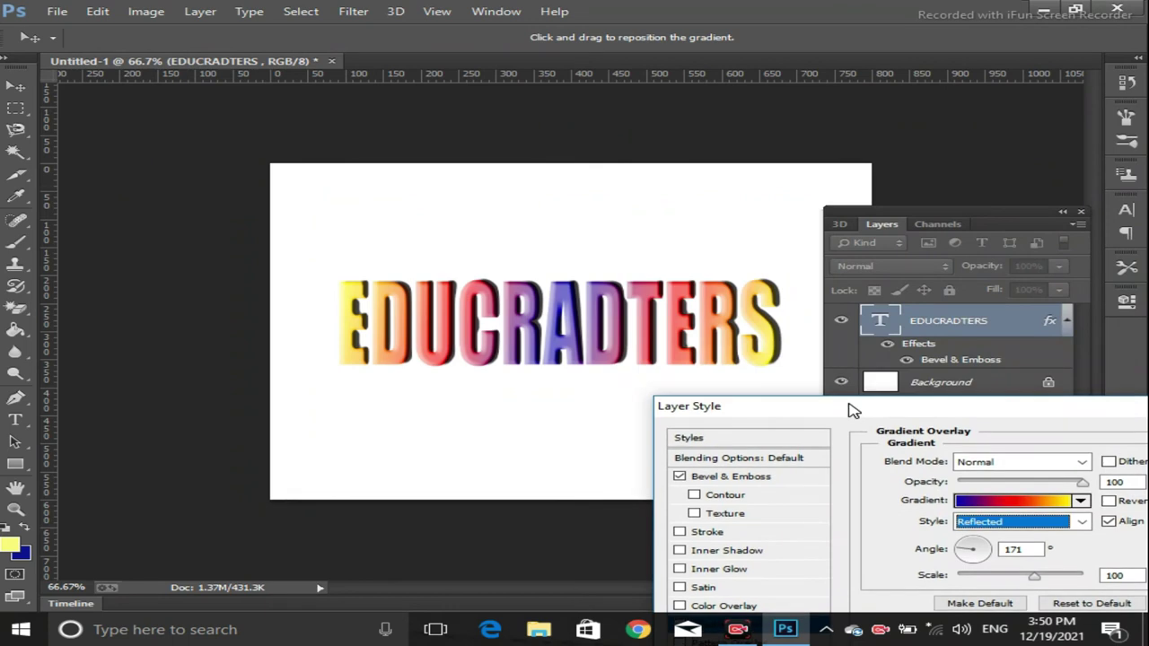
drag(853, 410, 802, 146)
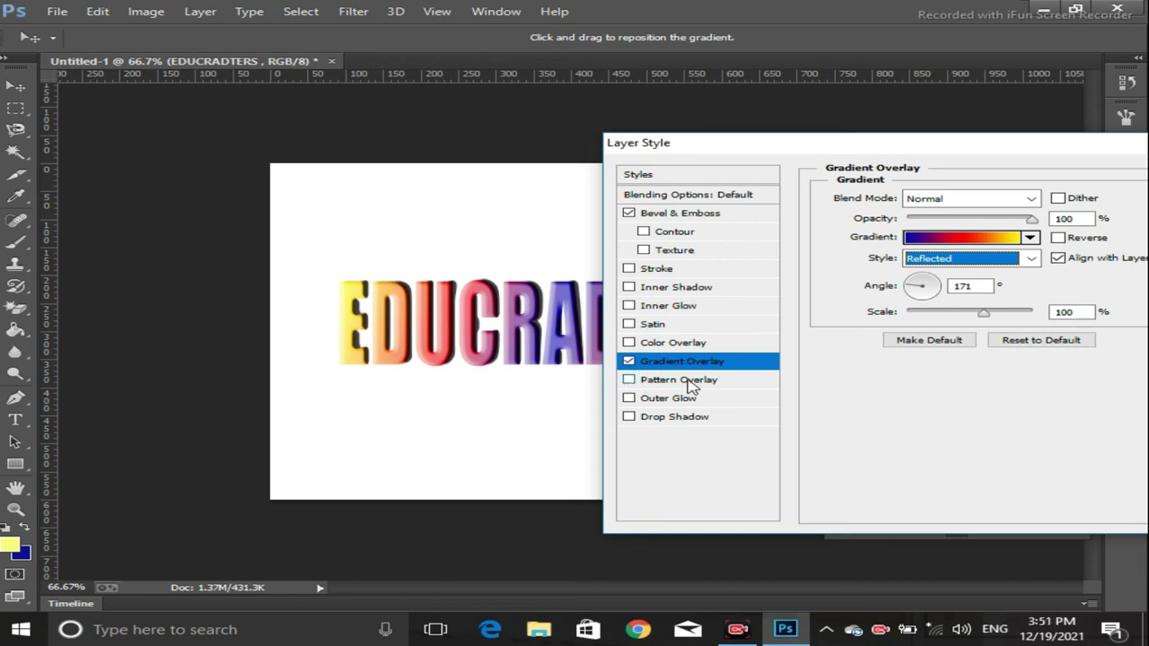
Swap the gradient overlay for a rainbow pattern overlay on the text.
click(650, 381)
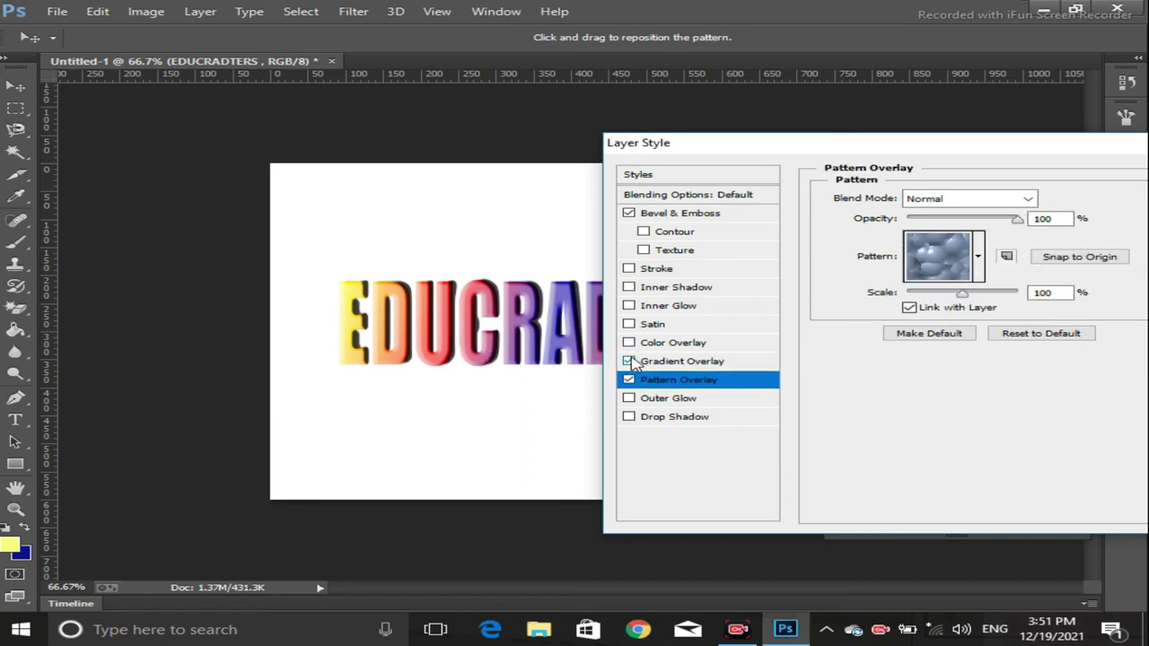
click(629, 361)
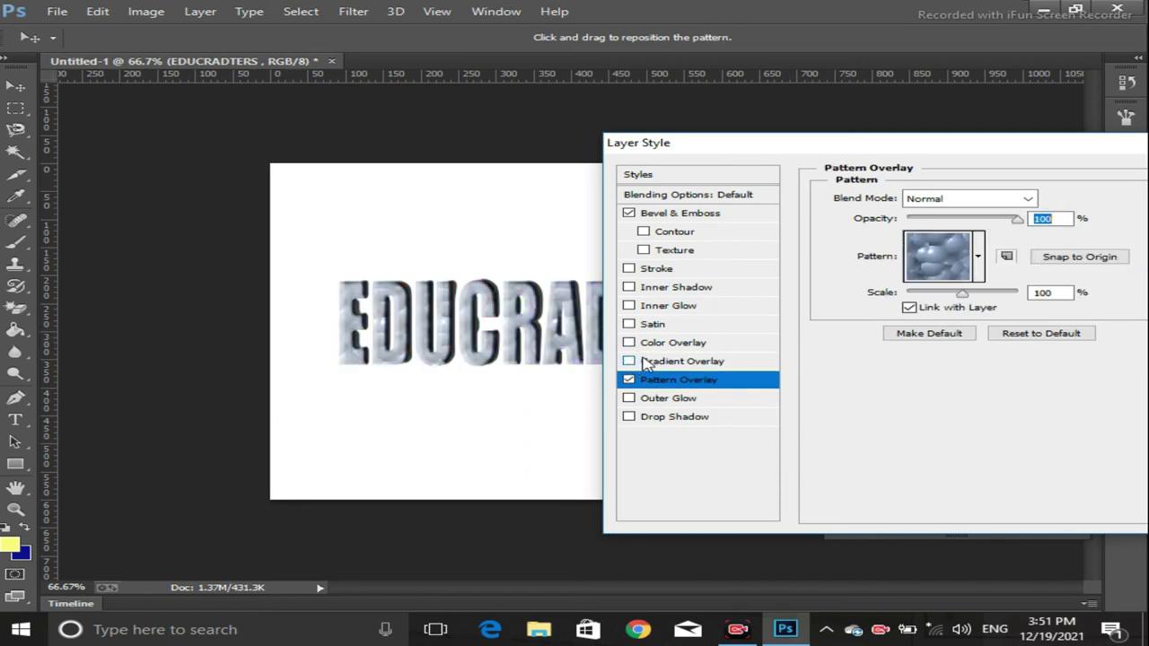
click(979, 260)
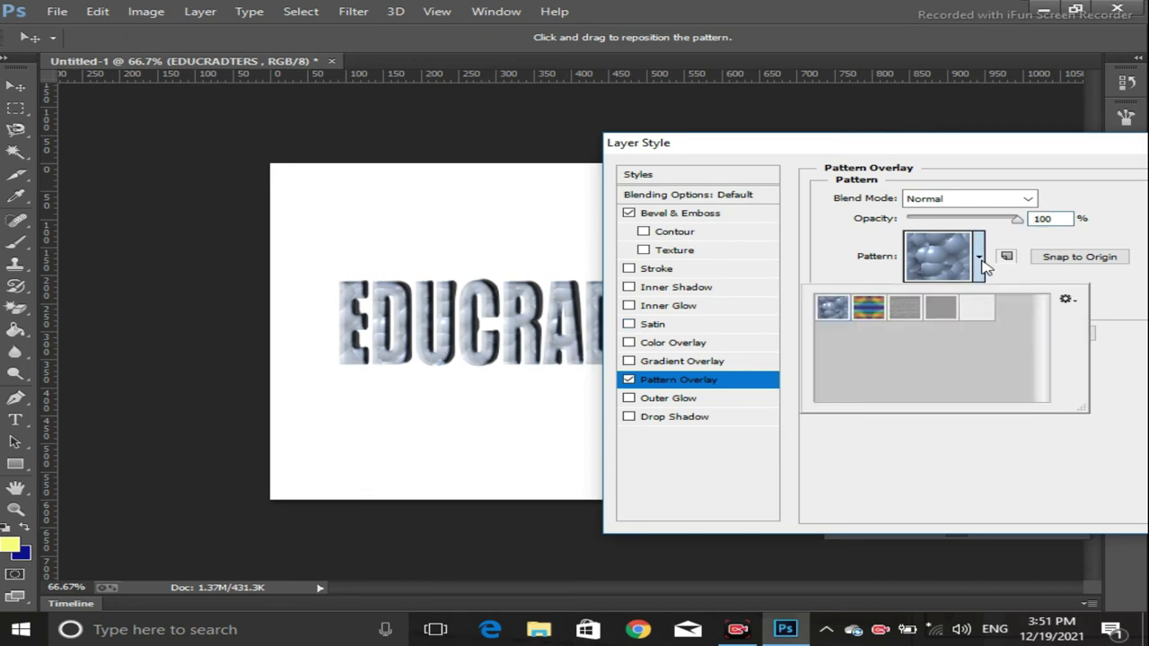
click(864, 309)
Append the Artist Surfaces pattern set and try several grey texture patterns.
click(1067, 300)
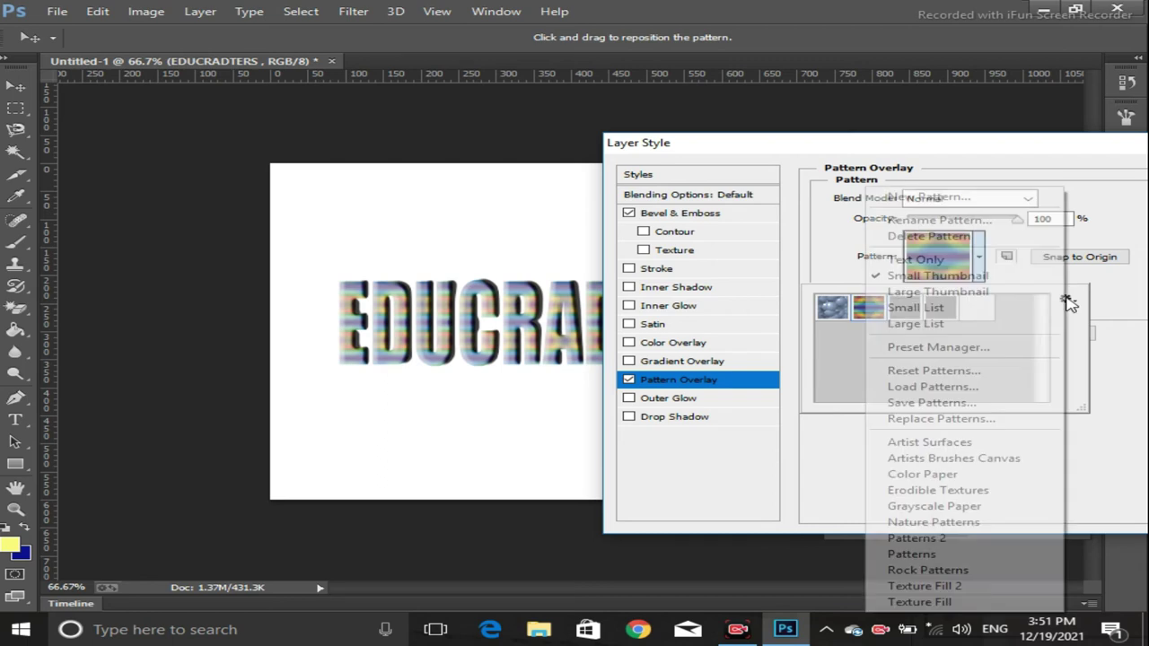
click(936, 445)
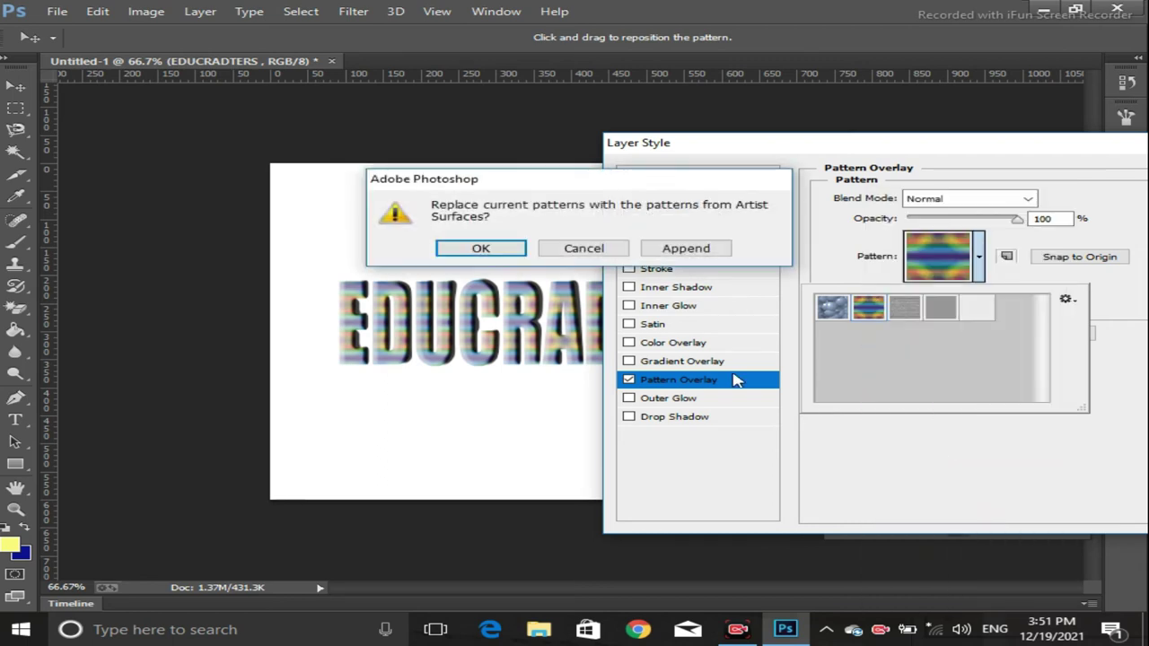
click(688, 251)
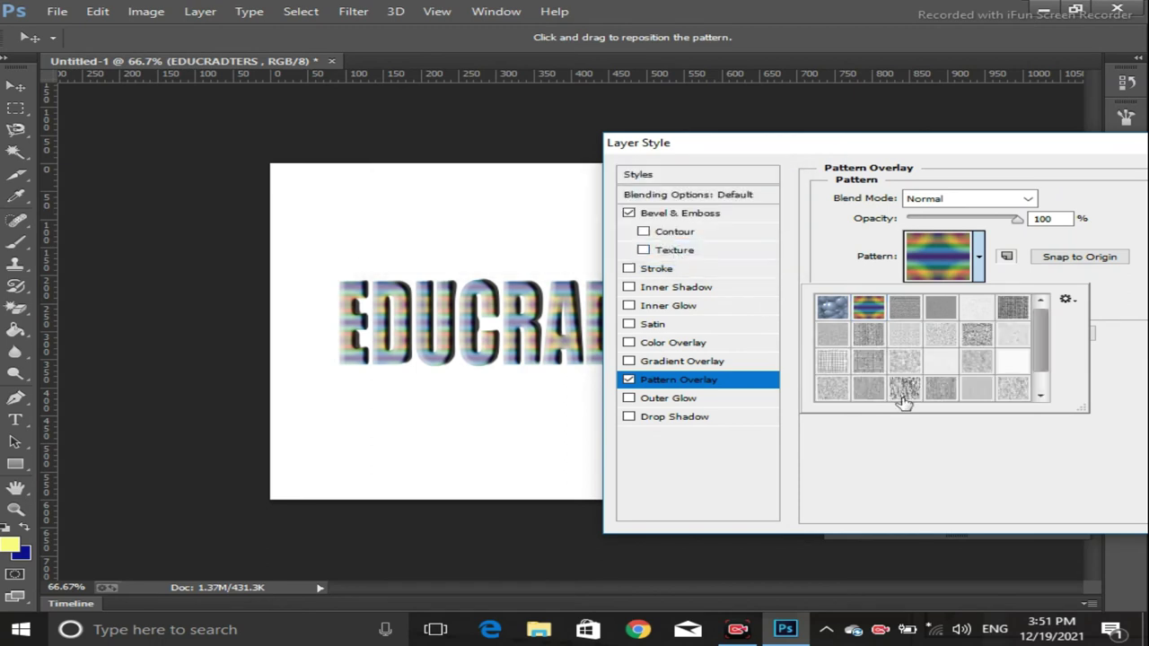
click(957, 368)
click(941, 346)
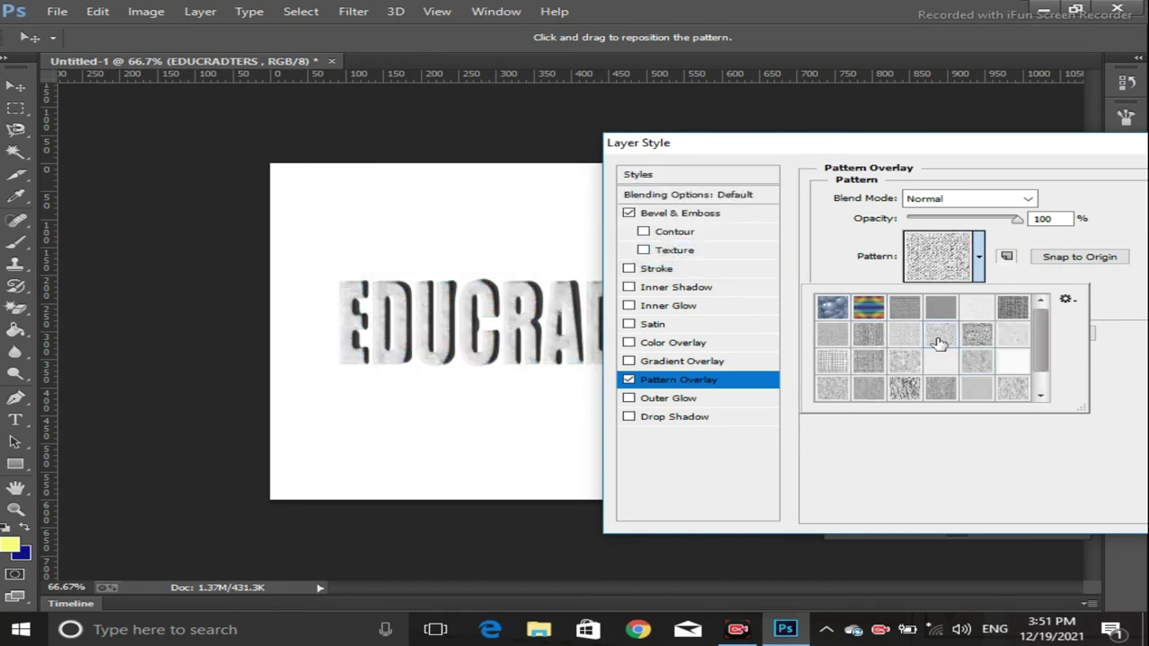
click(905, 353)
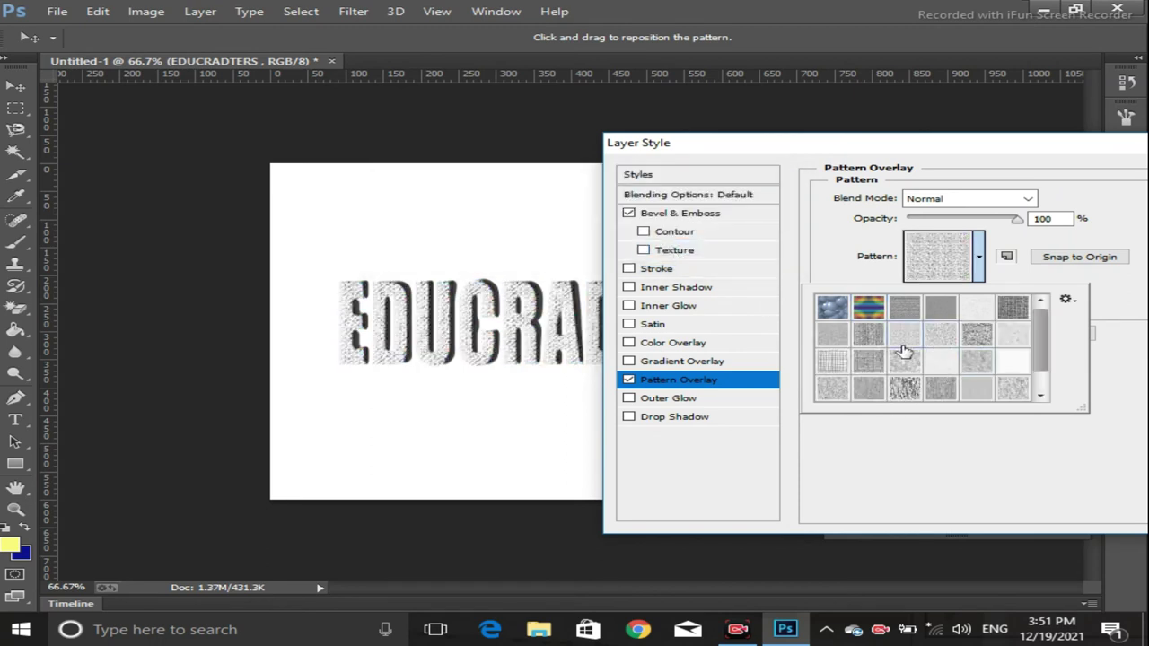
click(1046, 370)
scroll(1032, 368, up, 2)
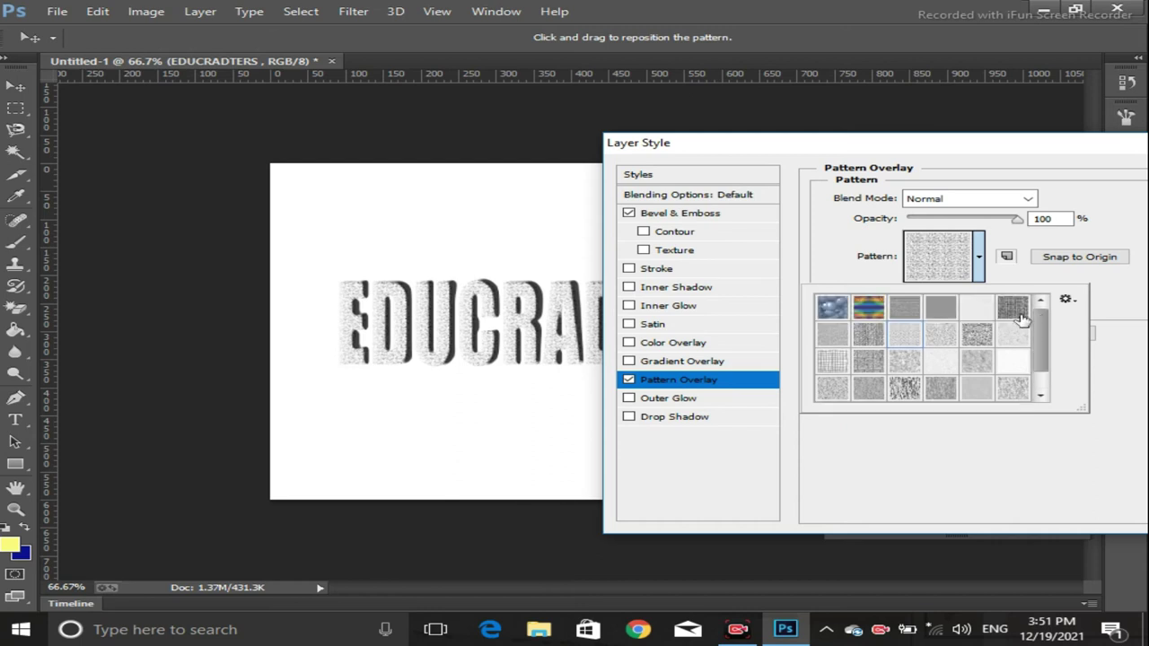
Append the Color Paper pattern library to the pattern list.
click(1067, 302)
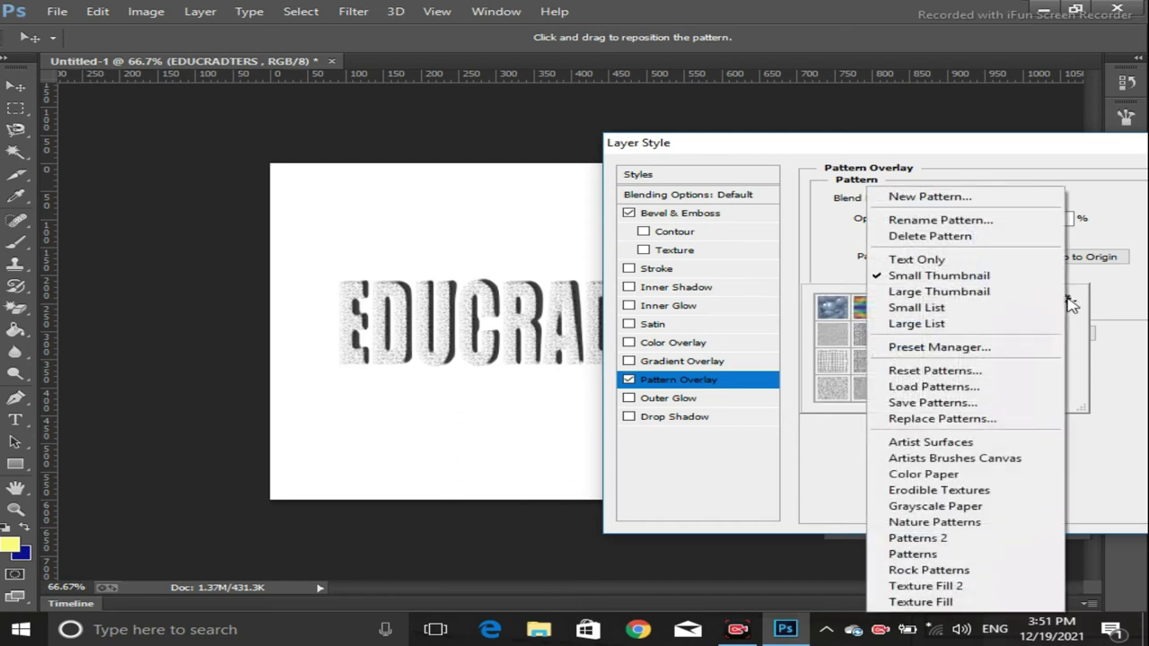
click(948, 473)
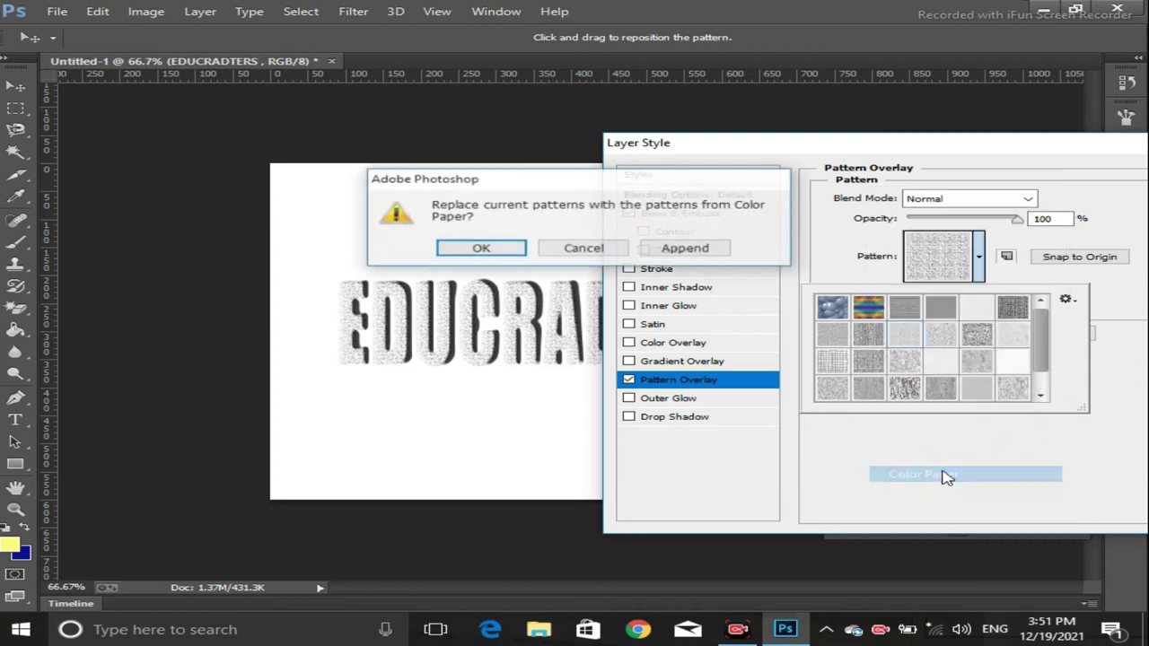
click(685, 249)
drag(1044, 335, 1049, 377)
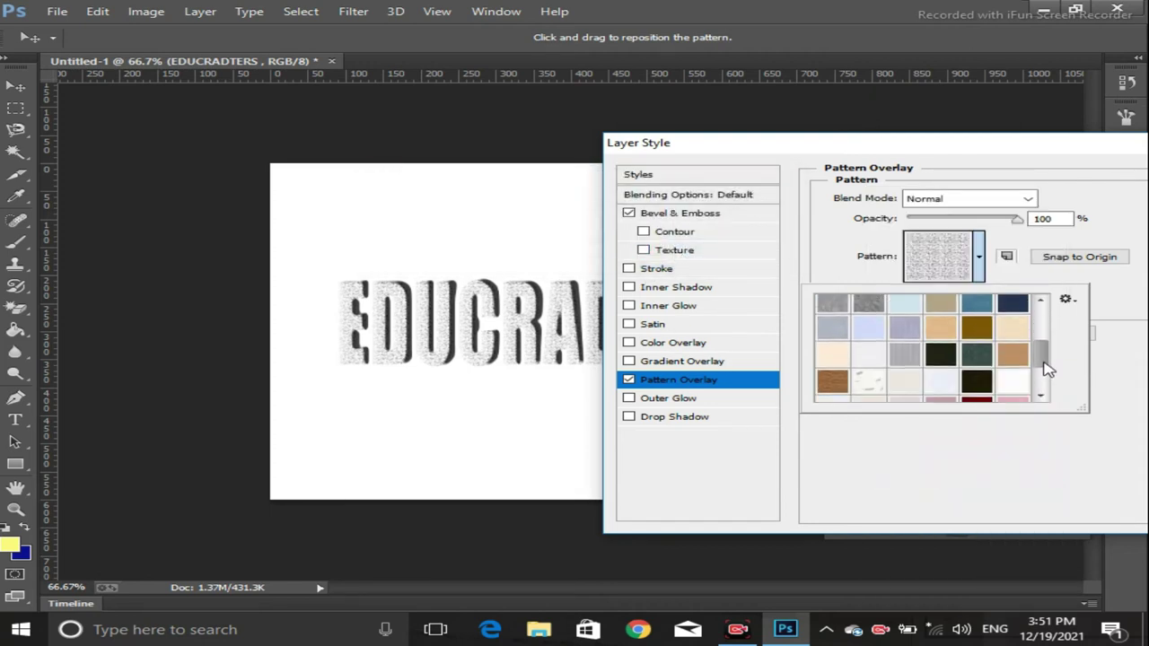
Try dark, pink, peach, wood, scribble and grid patterns, then restore the gradient overlay instead.
click(988, 355)
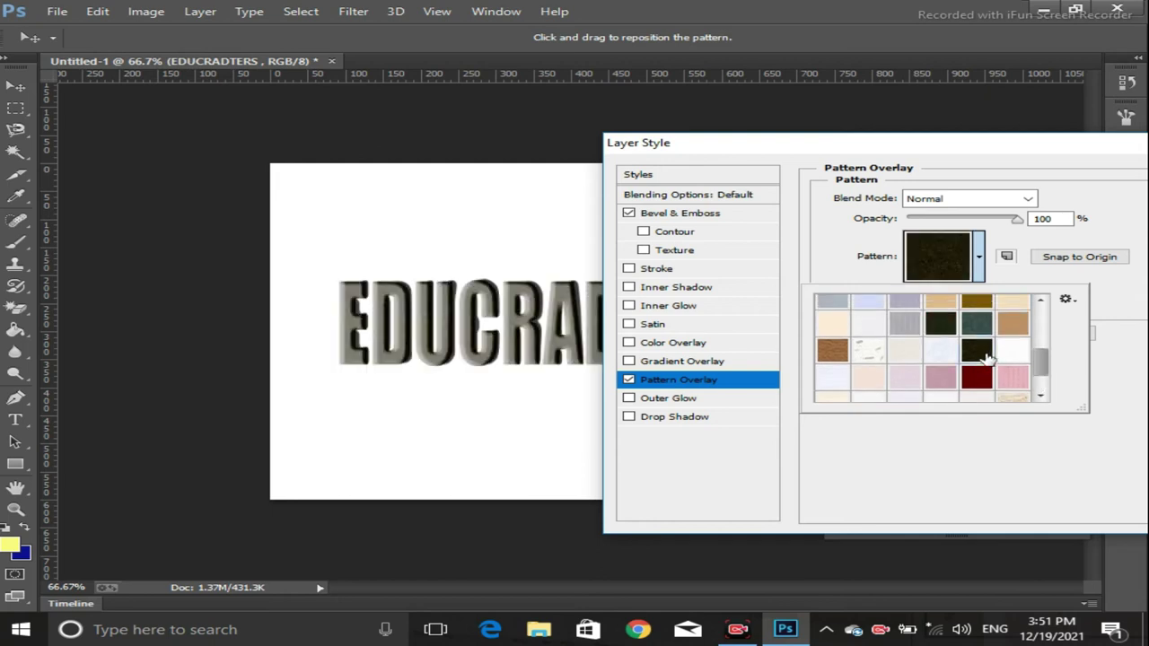
click(1010, 377)
click(969, 379)
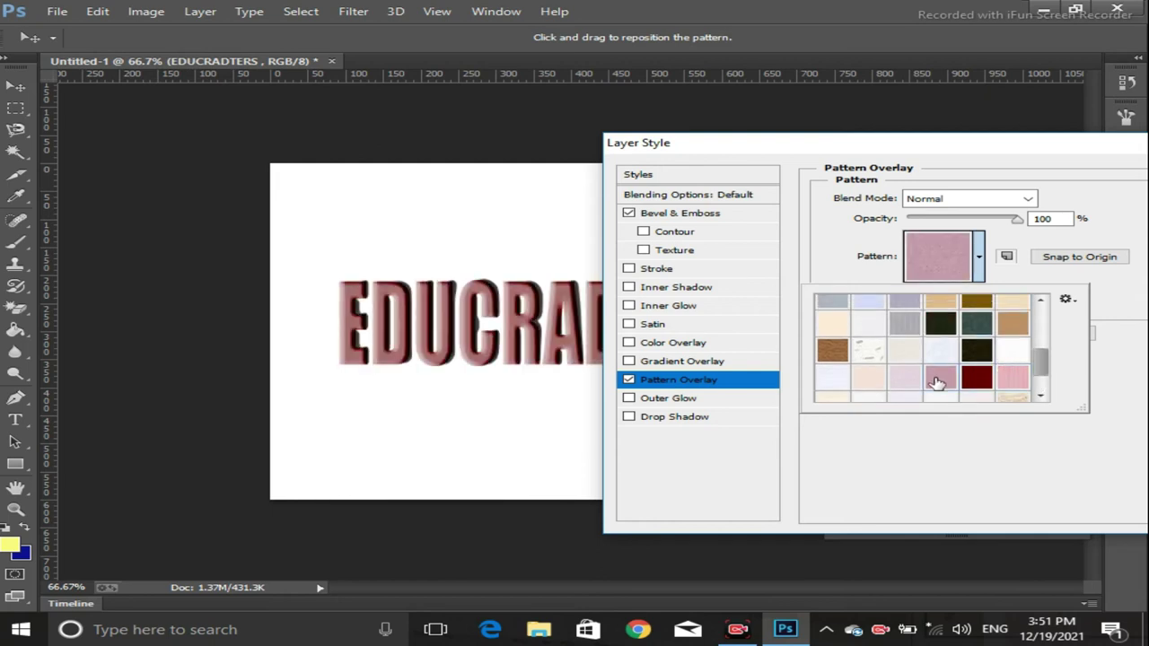
click(905, 379)
click(833, 350)
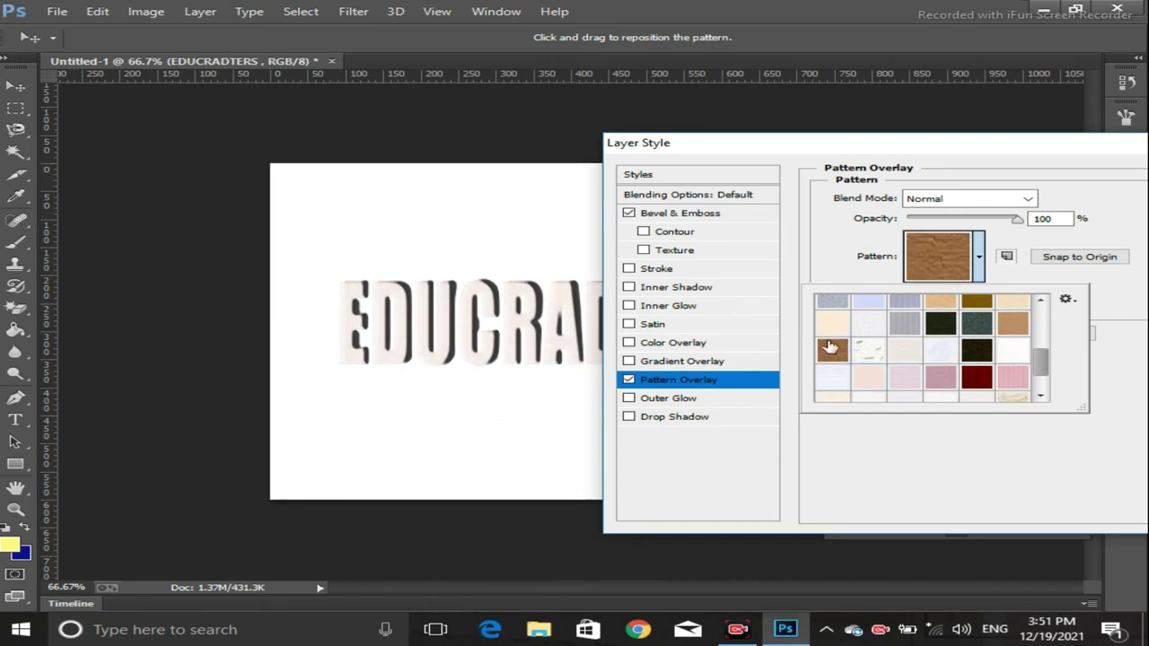
click(867, 350)
click(866, 327)
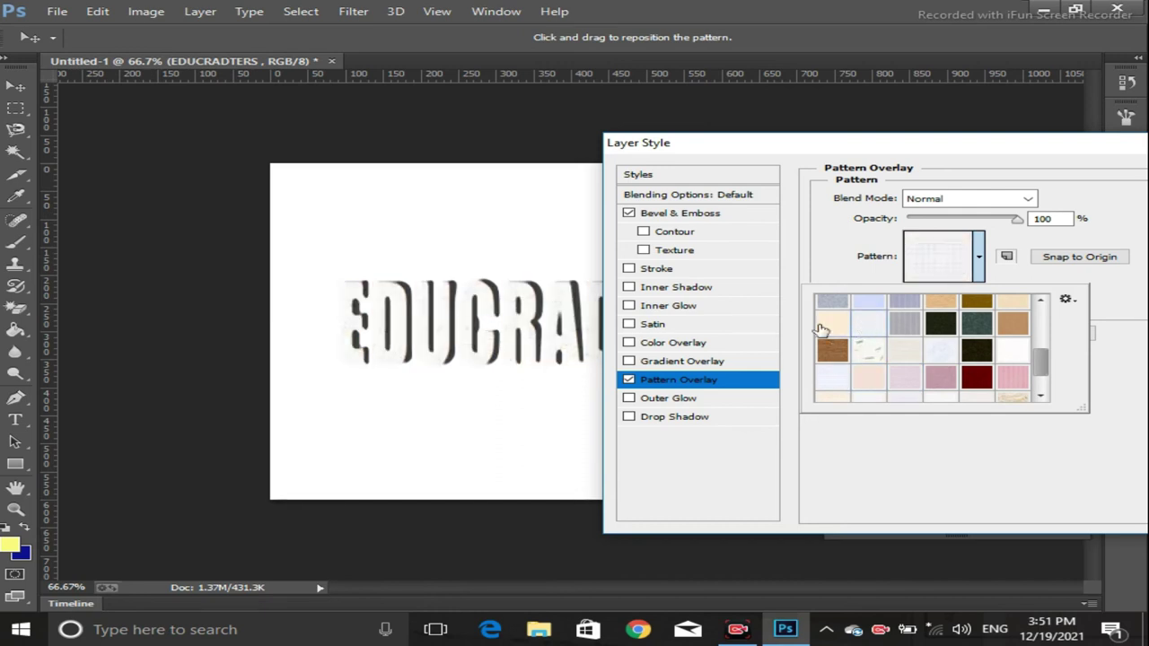
click(630, 362)
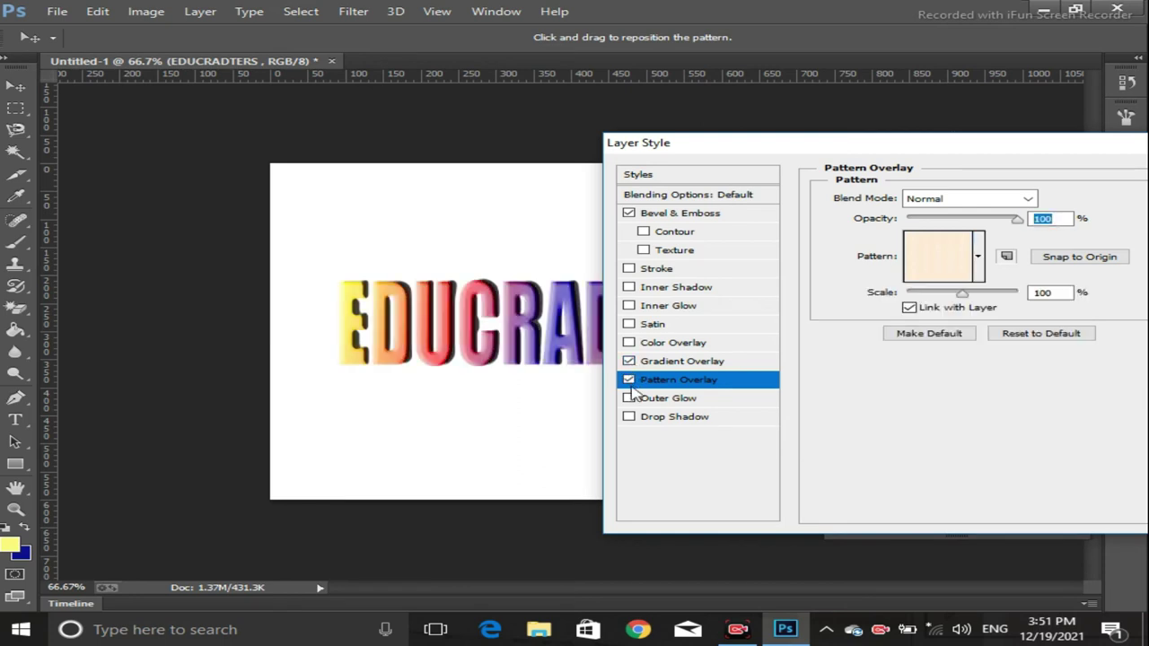
click(629, 381)
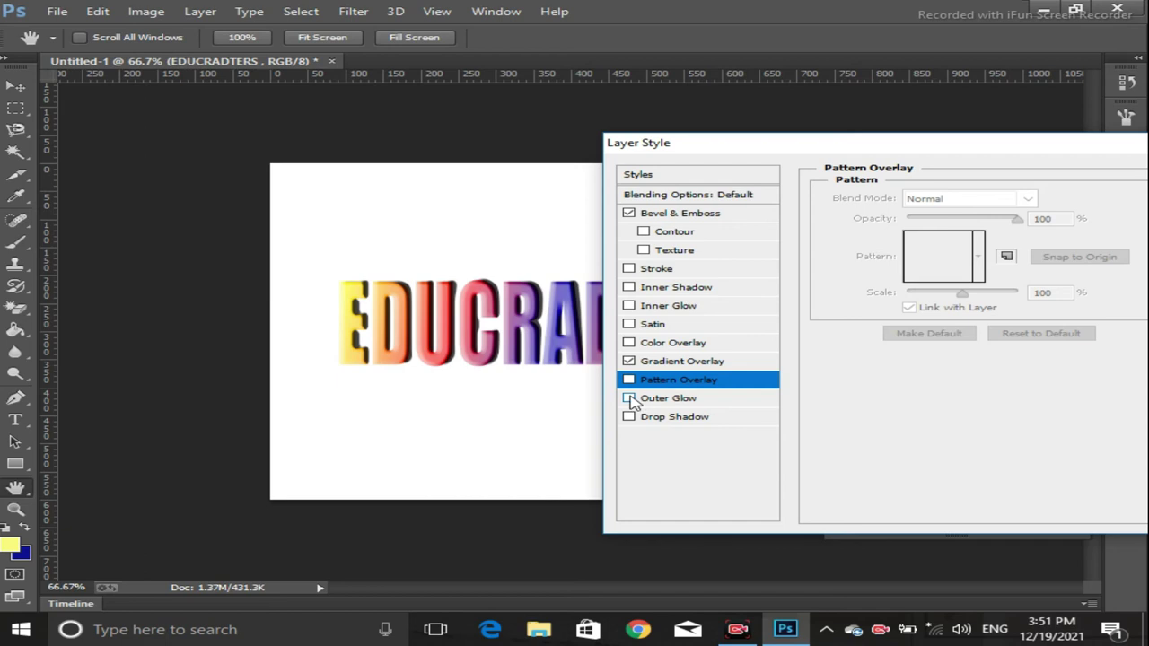
Set the outer glow colour to deep blue #0931b5.
click(653, 400)
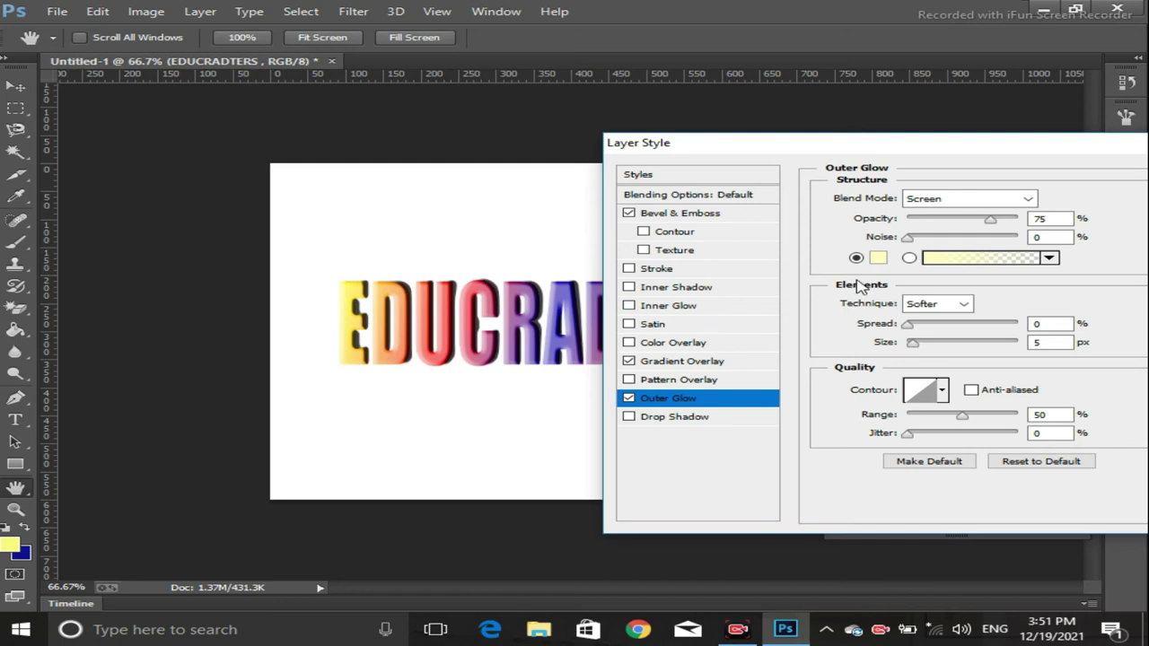
click(878, 259)
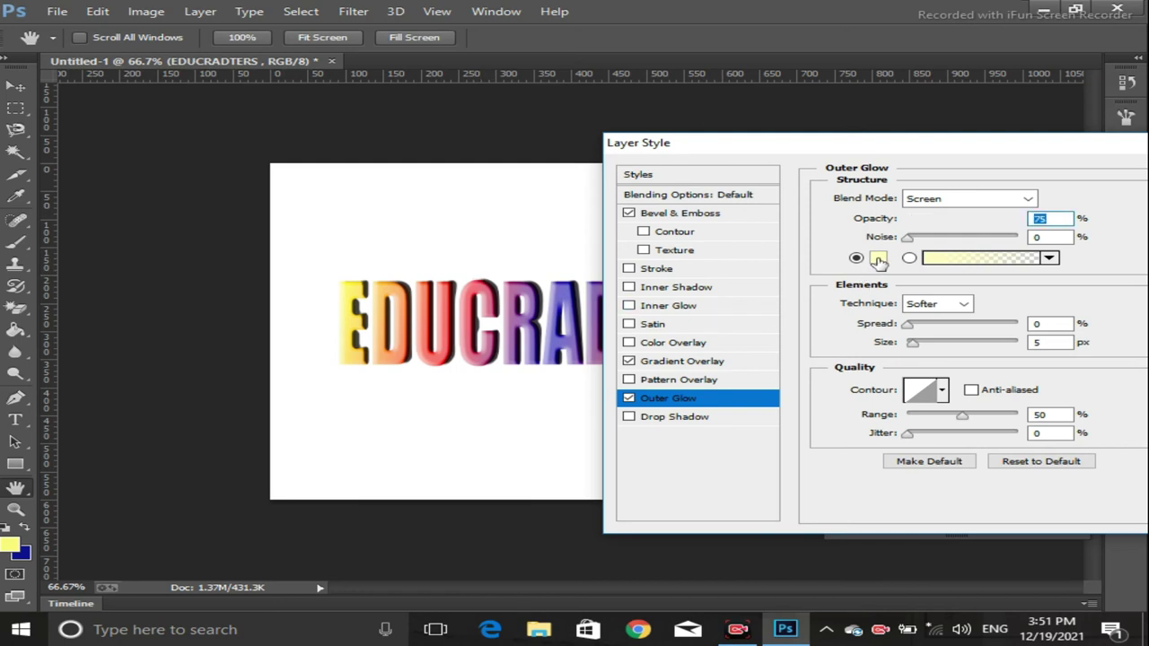
click(842, 407)
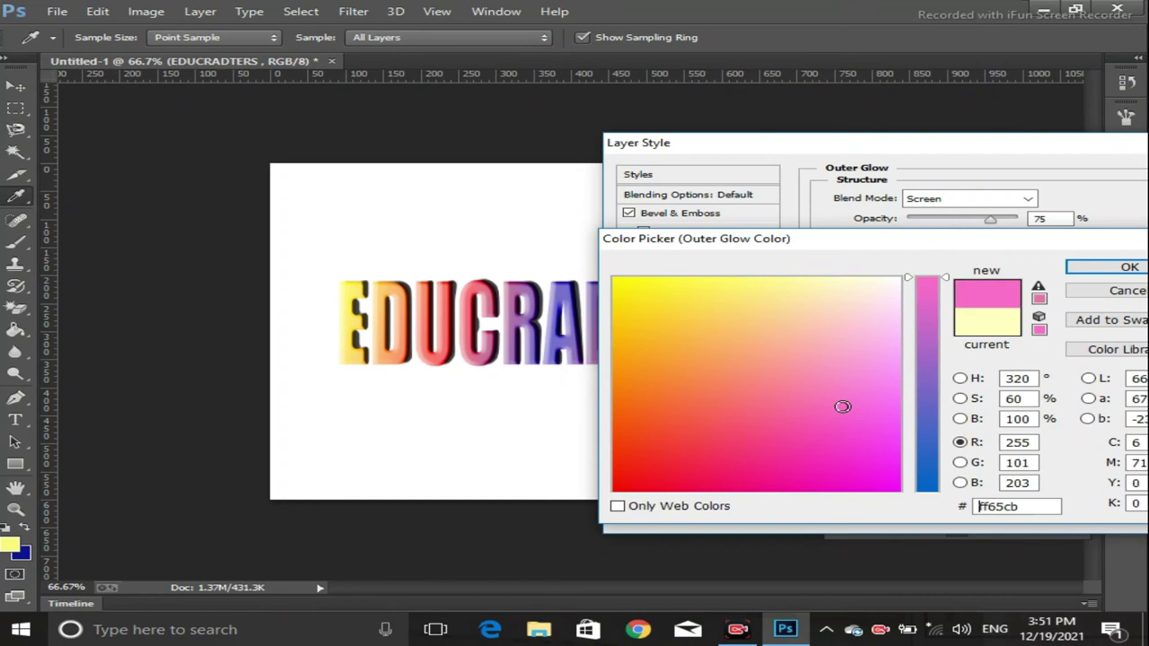
click(931, 492)
click(818, 450)
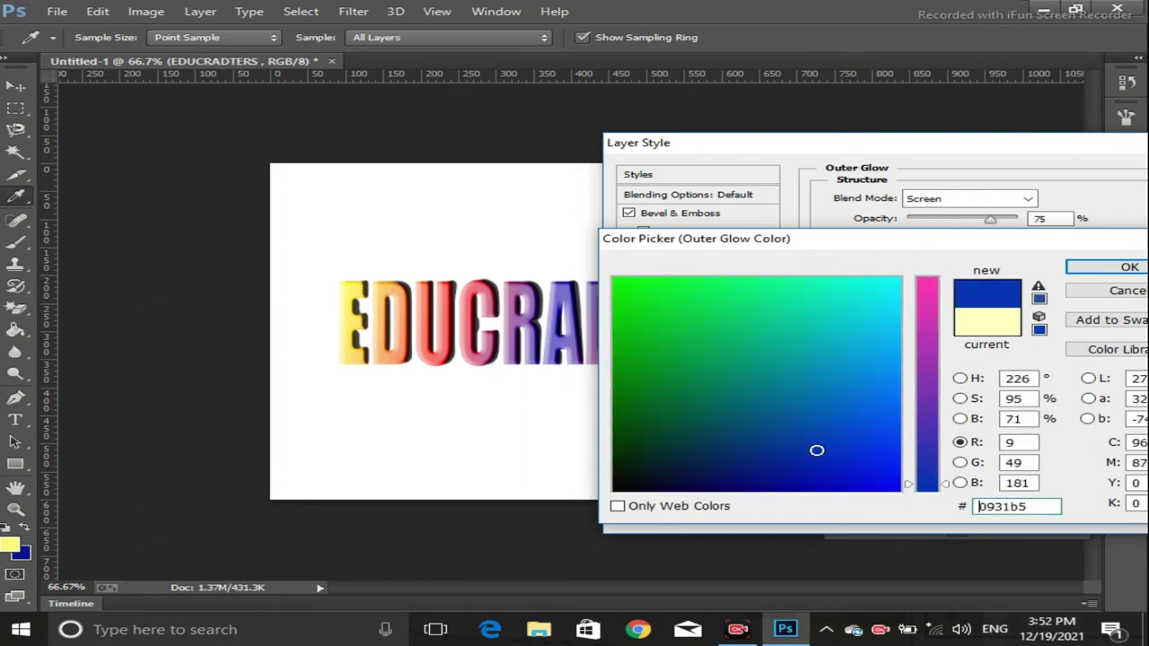
click(1122, 267)
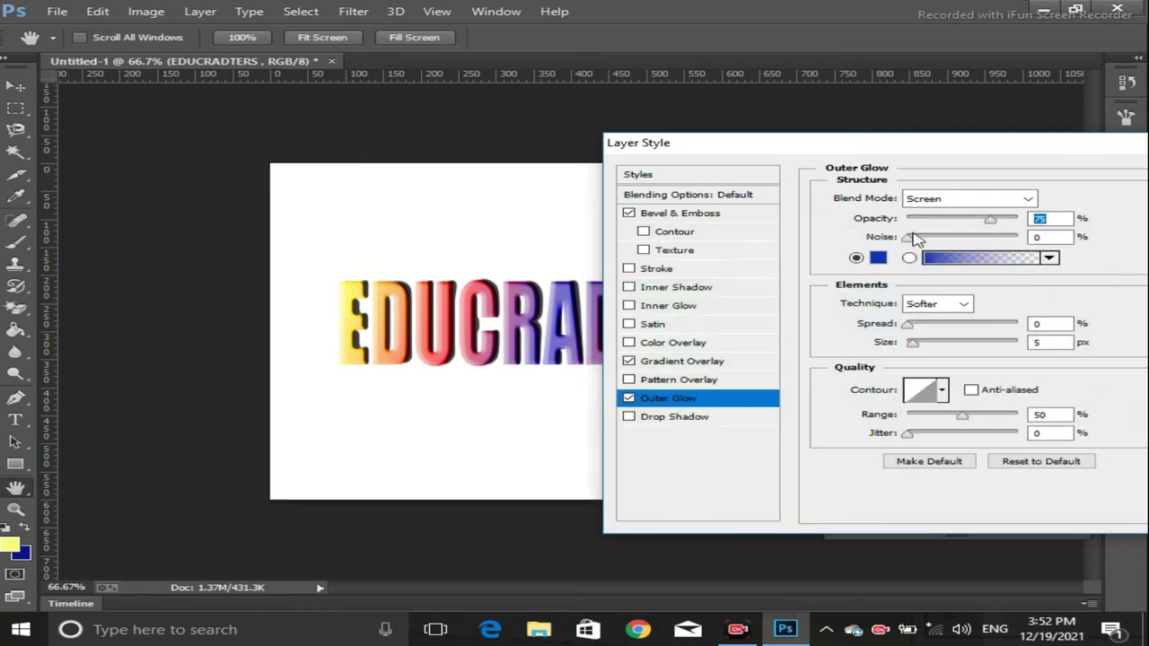
Give the outer glow a 40 px size and the Ring contour, then switch it off.
drag(912, 349, 934, 350)
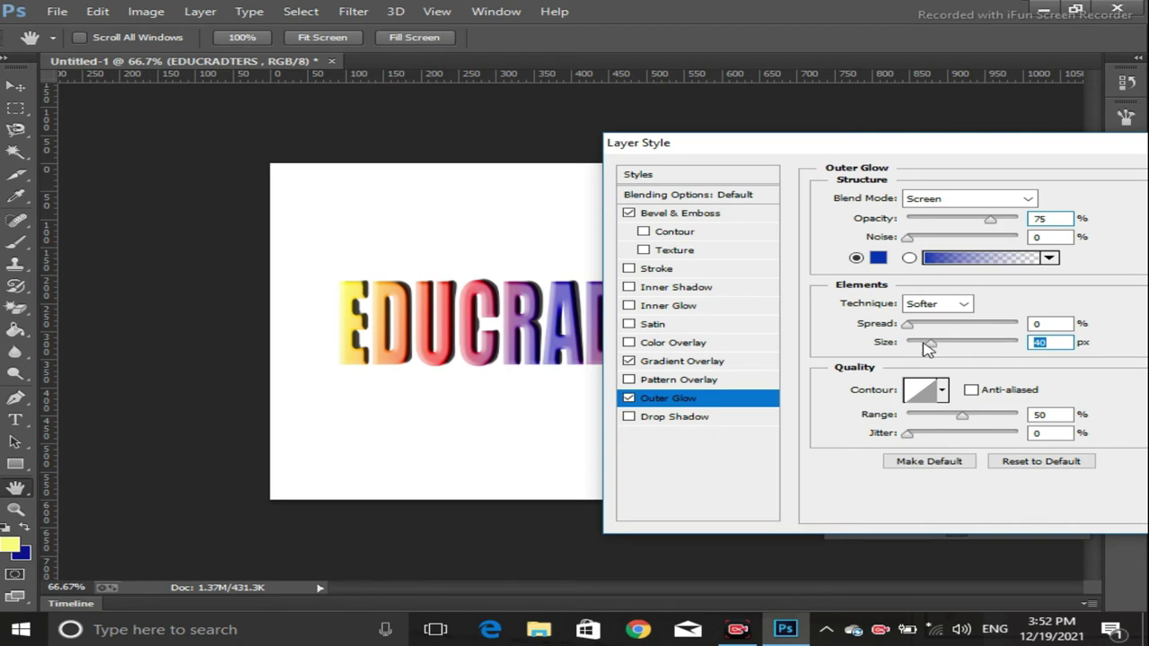
click(942, 391)
click(885, 458)
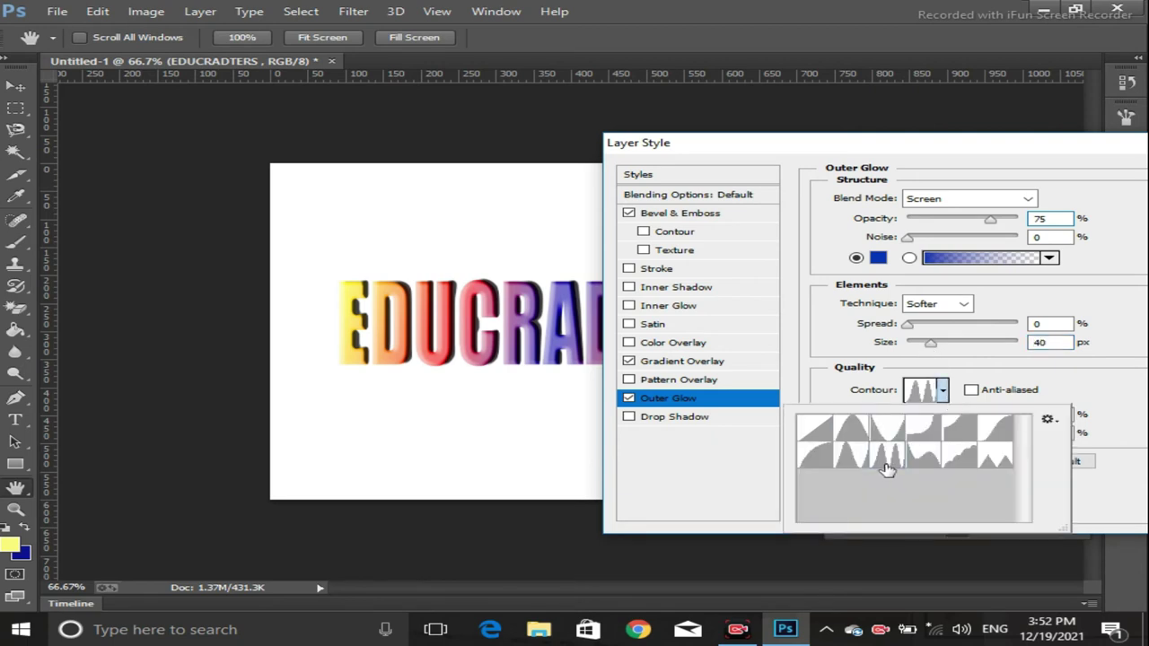
click(805, 318)
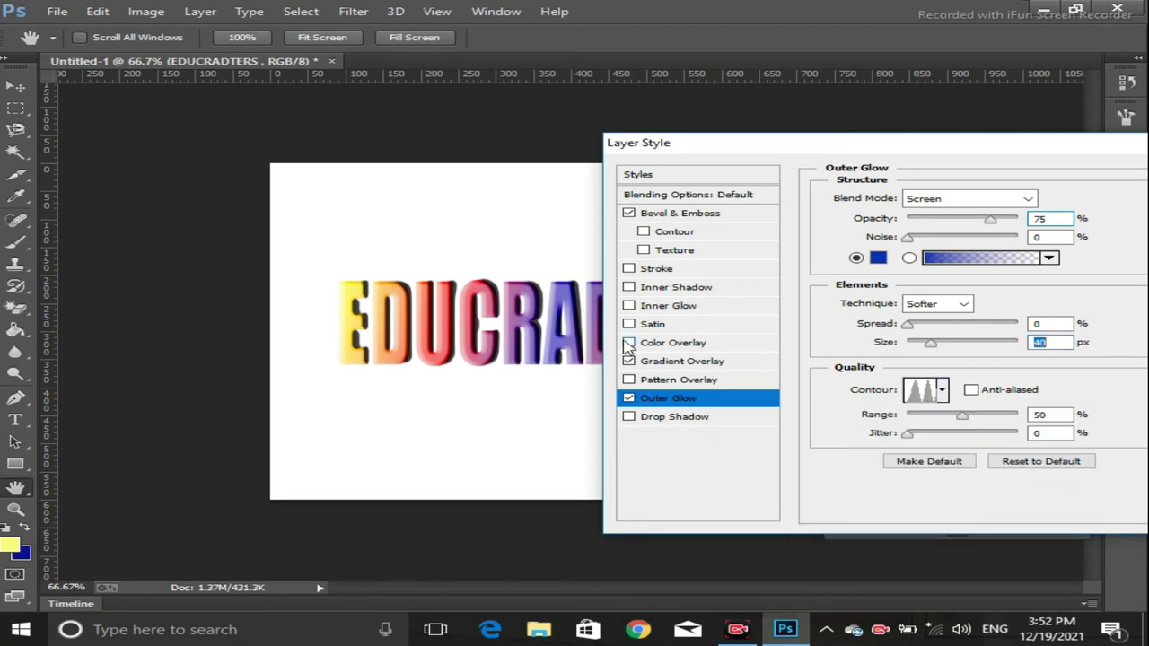
click(629, 399)
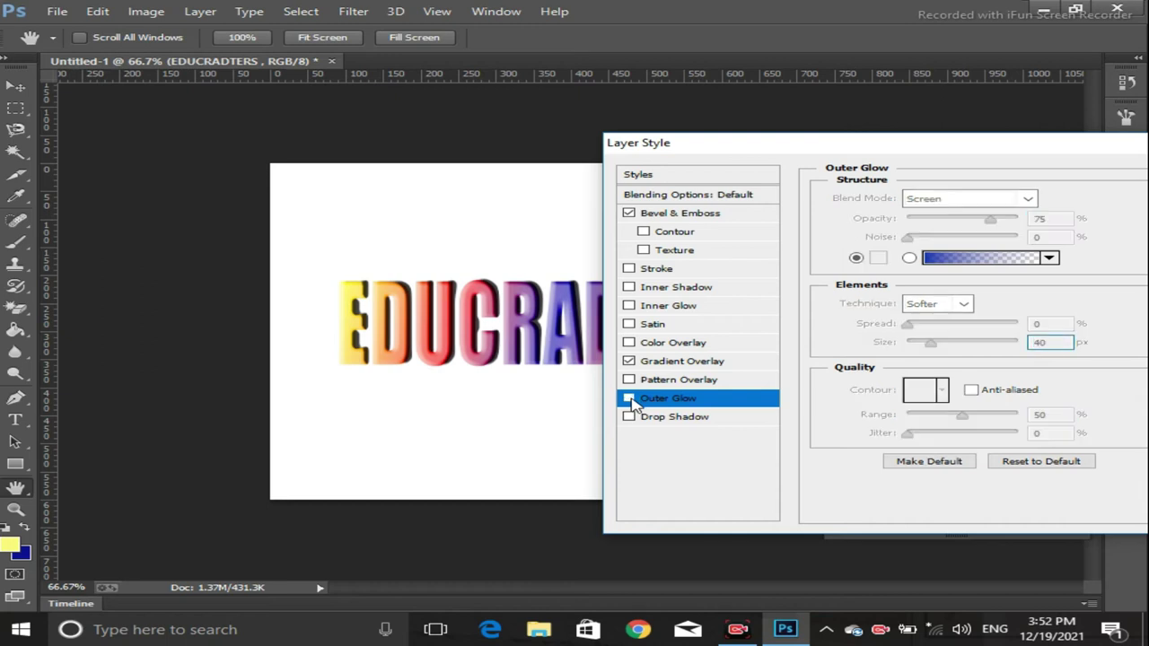
Compare the text with and without its drop shadow, then bring up the Drop Shadow settings.
click(630, 418)
click(629, 419)
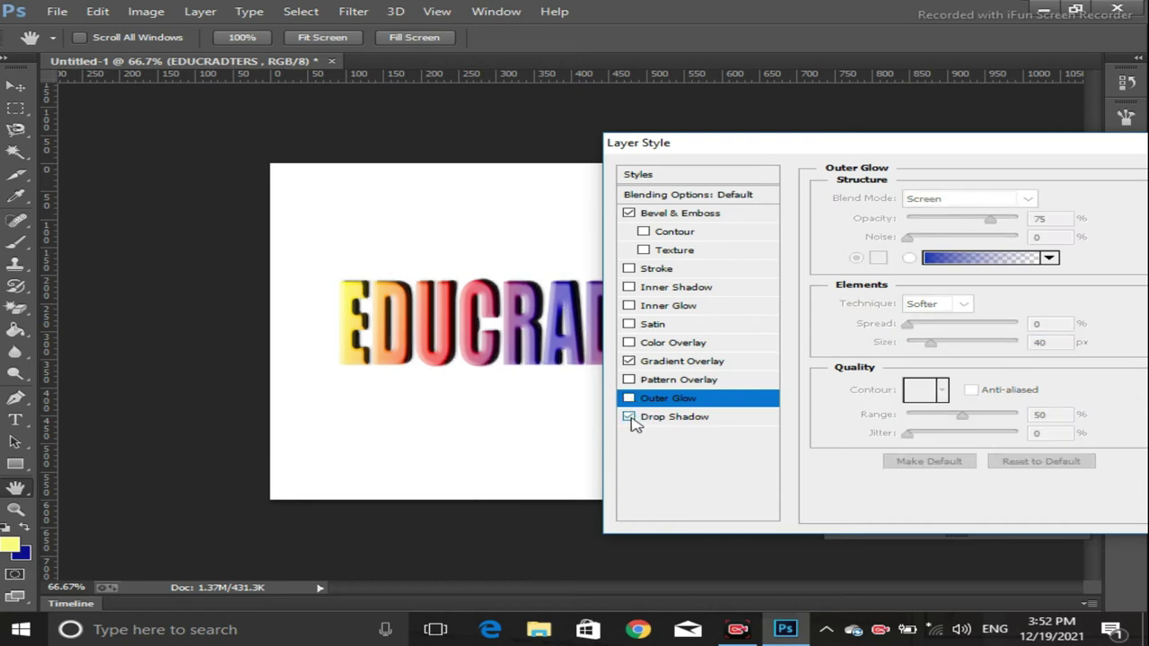
click(630, 417)
click(629, 419)
click(679, 421)
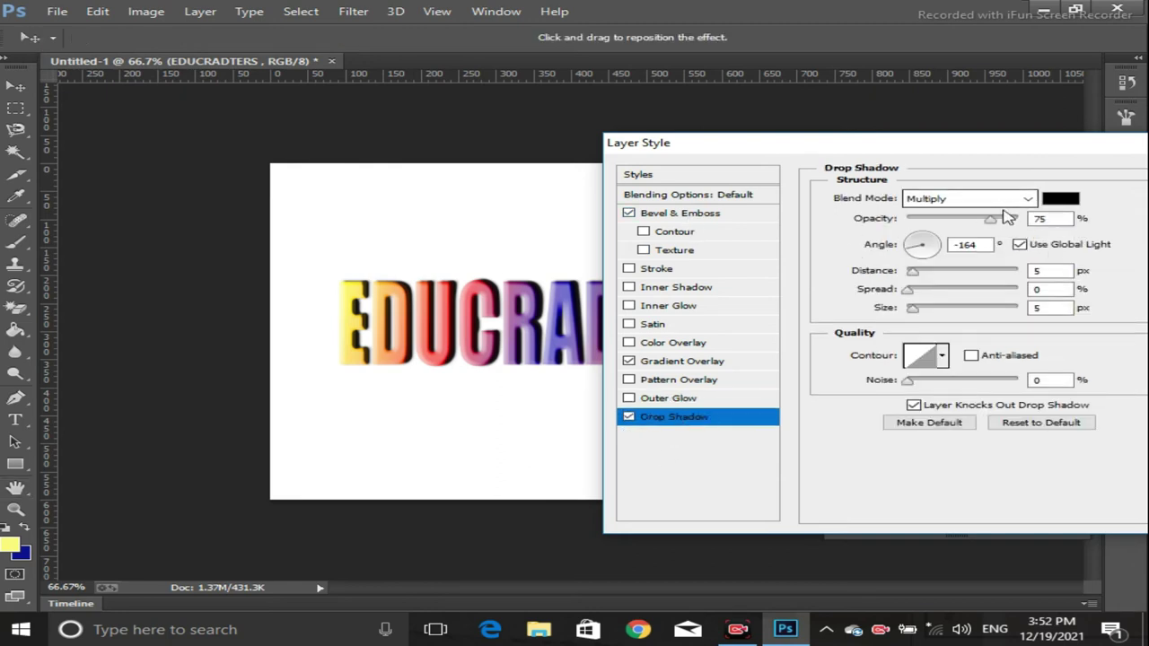
Make the drop shadow a very dark colour, Normal blend mode, 100% opacity, adjusting spread.
mouse_move(911, 308)
mouse_down()
mouse_move(937, 308)
mouse_move(924, 312)
mouse_up()
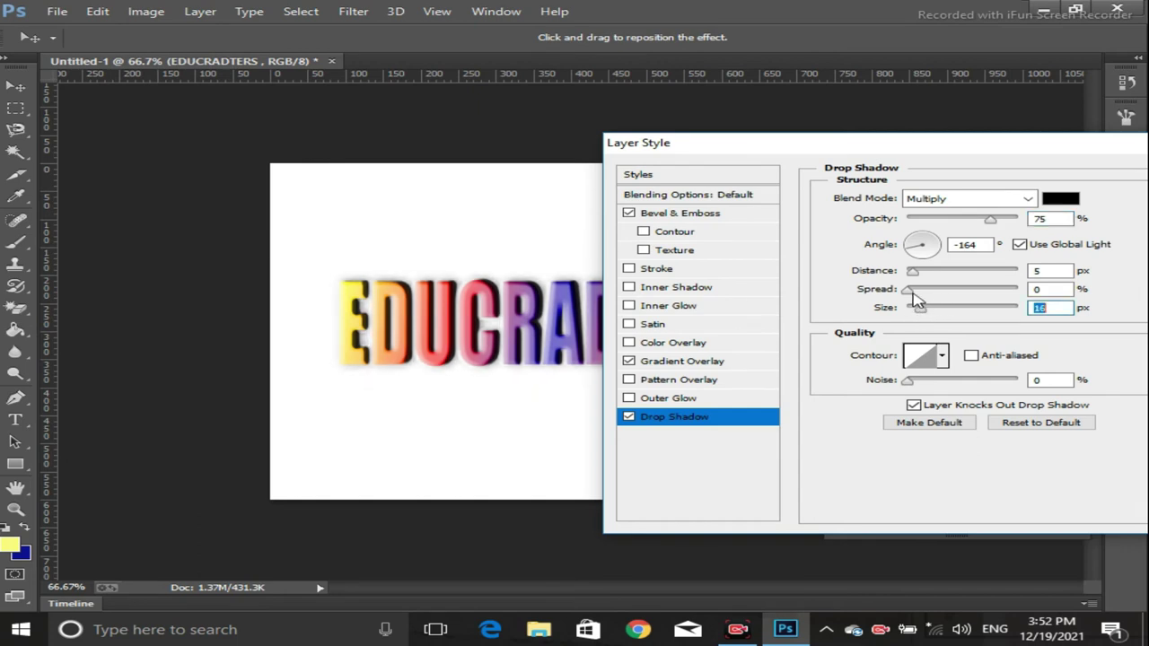
drag(910, 294, 916, 294)
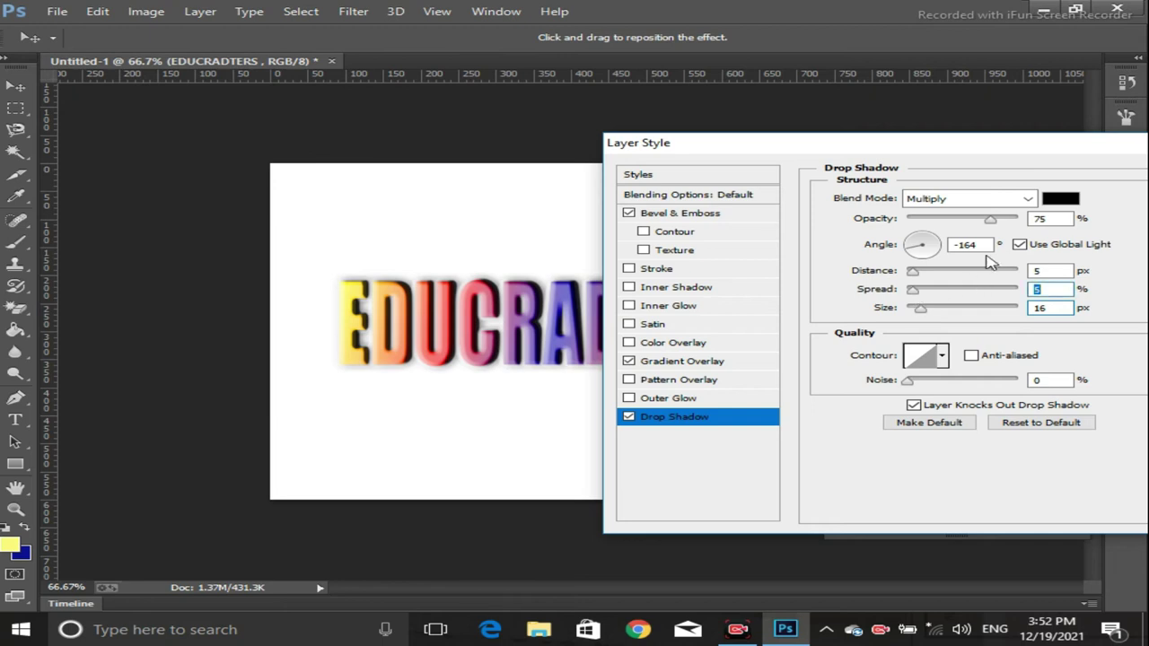
drag(991, 220, 1018, 219)
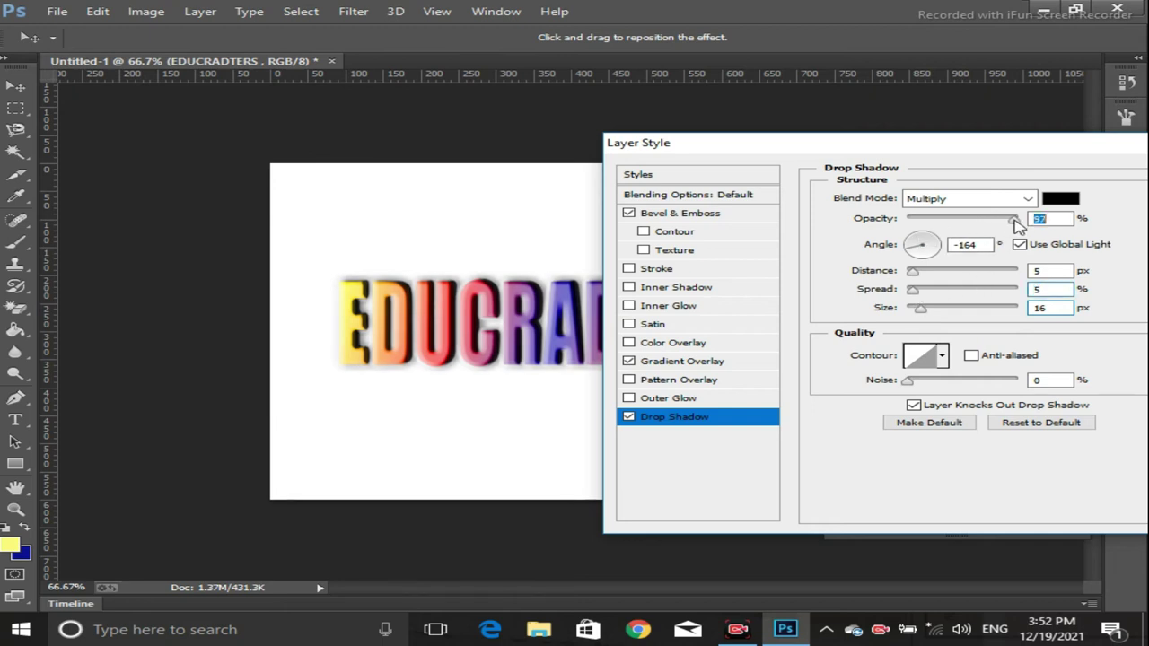
click(1057, 199)
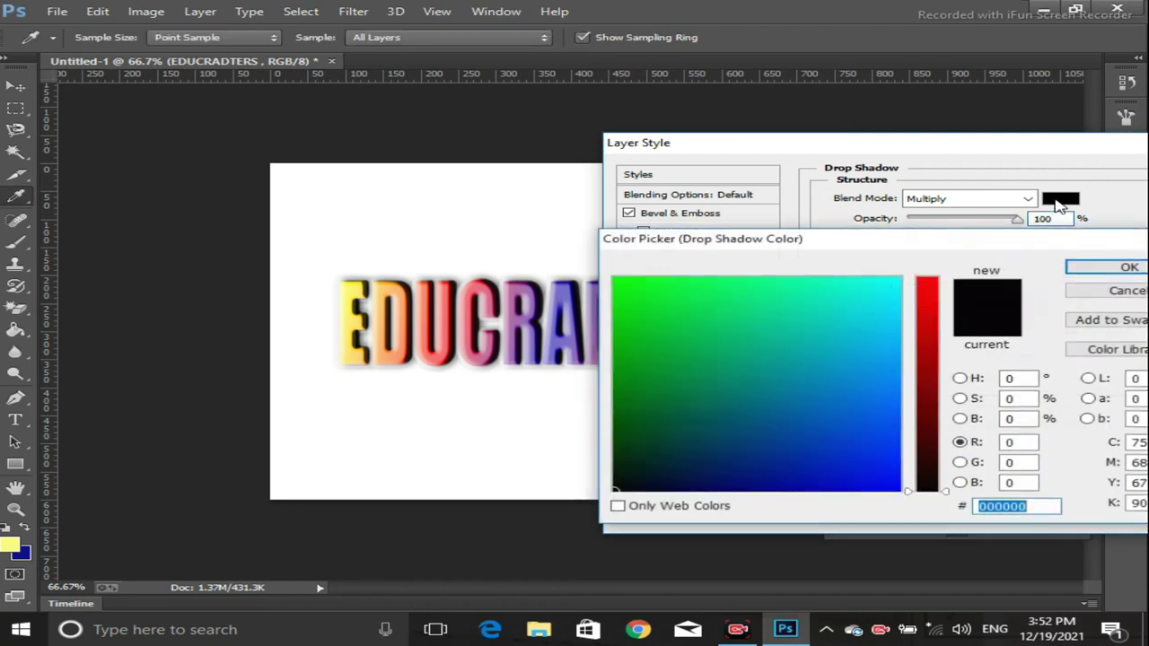
click(923, 476)
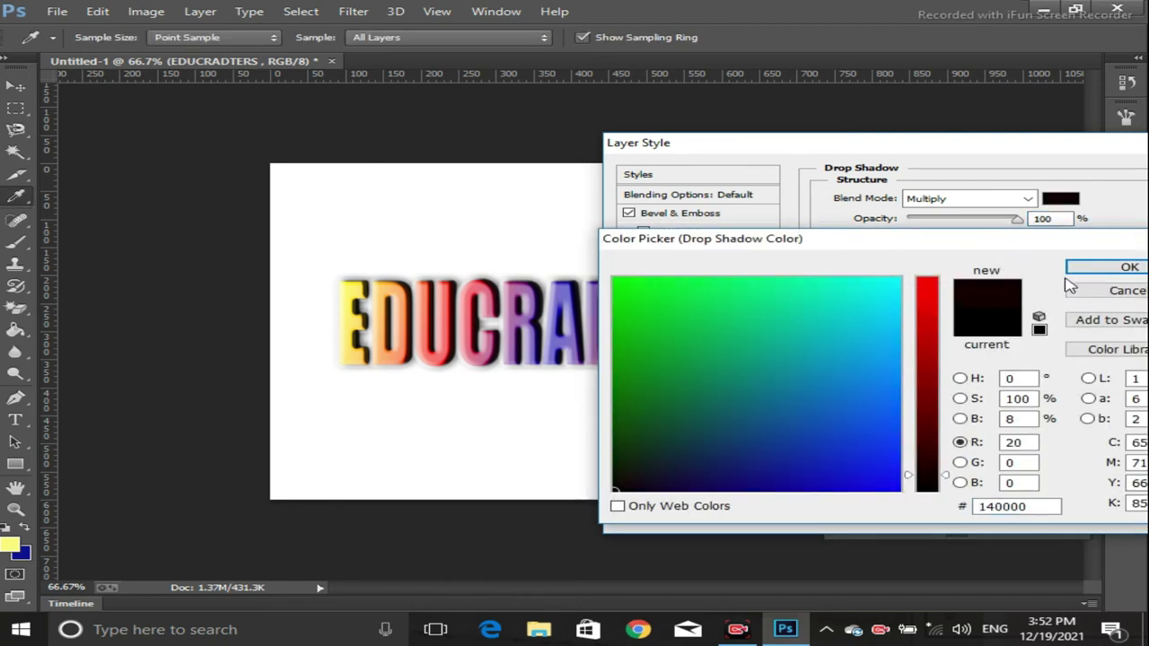
click(1078, 269)
click(1005, 198)
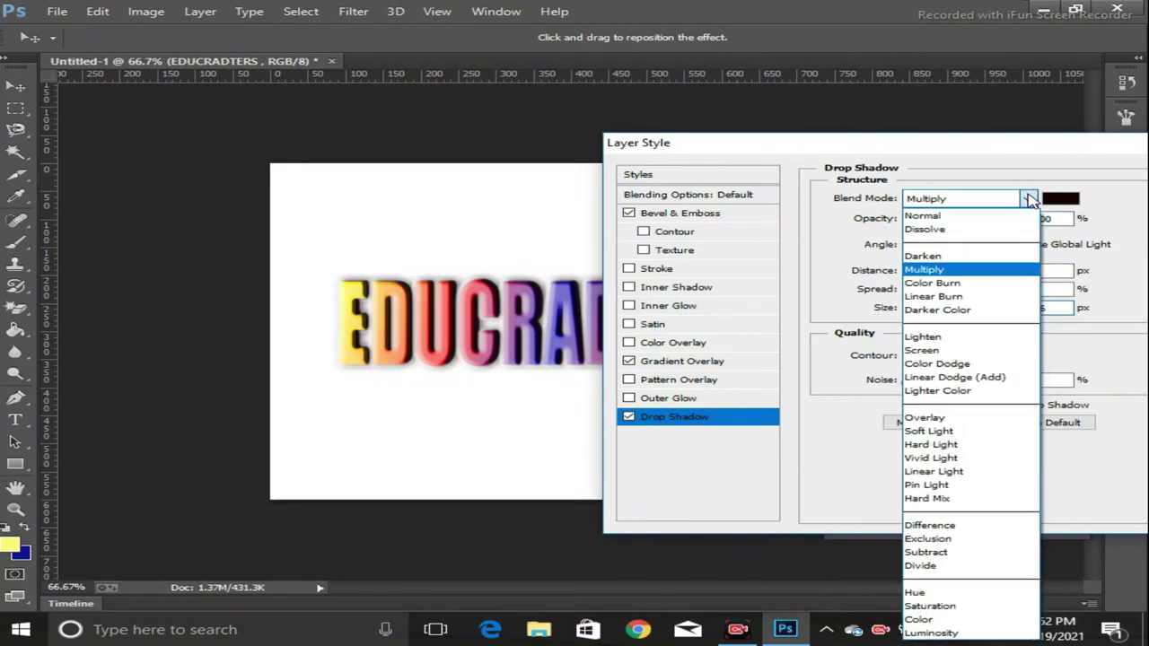
click(983, 217)
Set the shadow angle to -153° with distance 23 and size 27.
mouse_move(920, 308)
mouse_down()
mouse_move(935, 310)
mouse_move(947, 277)
mouse_move(923, 247)
mouse_move(972, 273)
mouse_up()
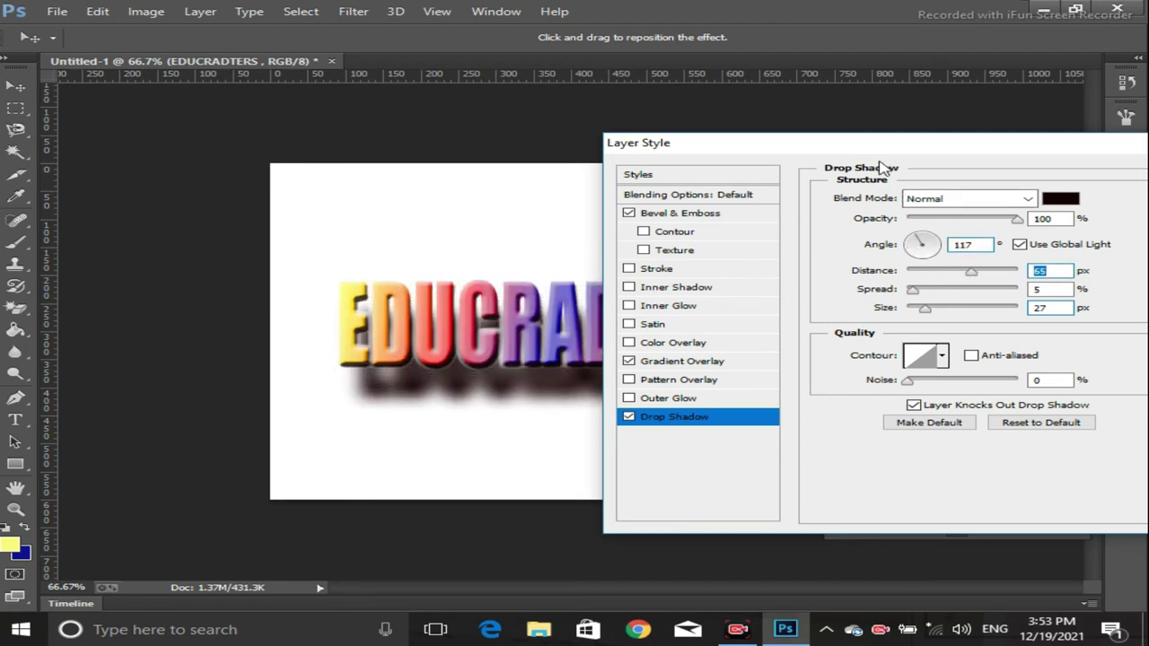
drag(862, 149, 950, 135)
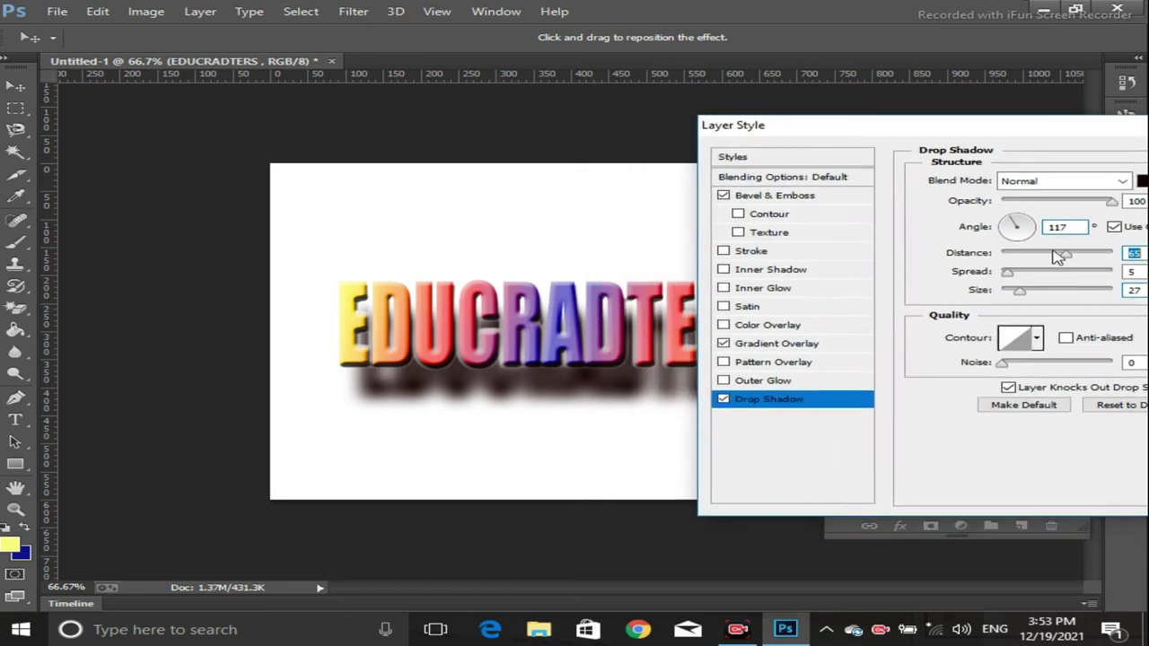
drag(1074, 258, 1030, 251)
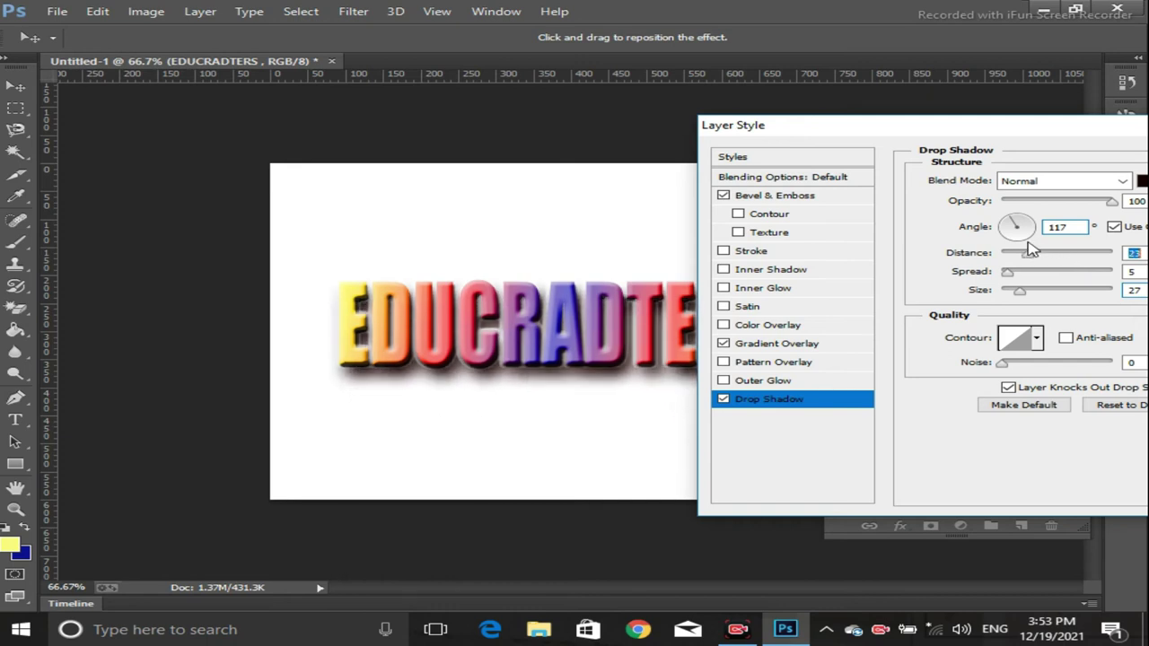
click(1004, 238)
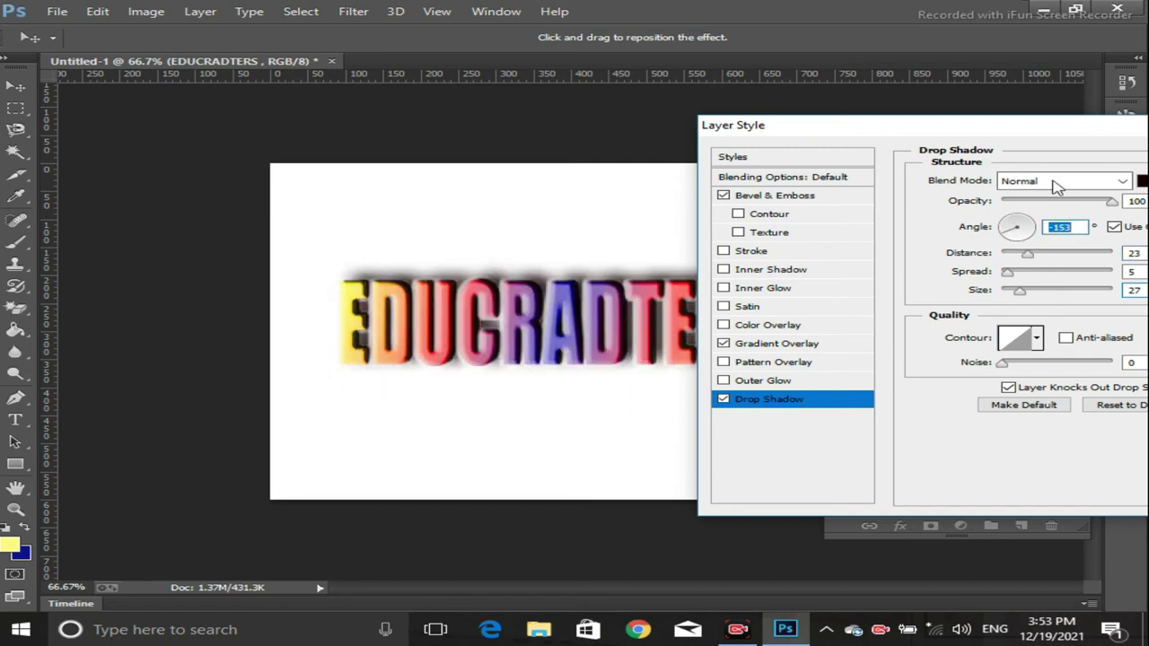
mouse_move(1029, 254)
mouse_down()
mouse_move(1073, 258)
mouse_move(1029, 252)
mouse_up()
Try several drop shadow contour presets and settle on a double-peaked contour.
click(1038, 339)
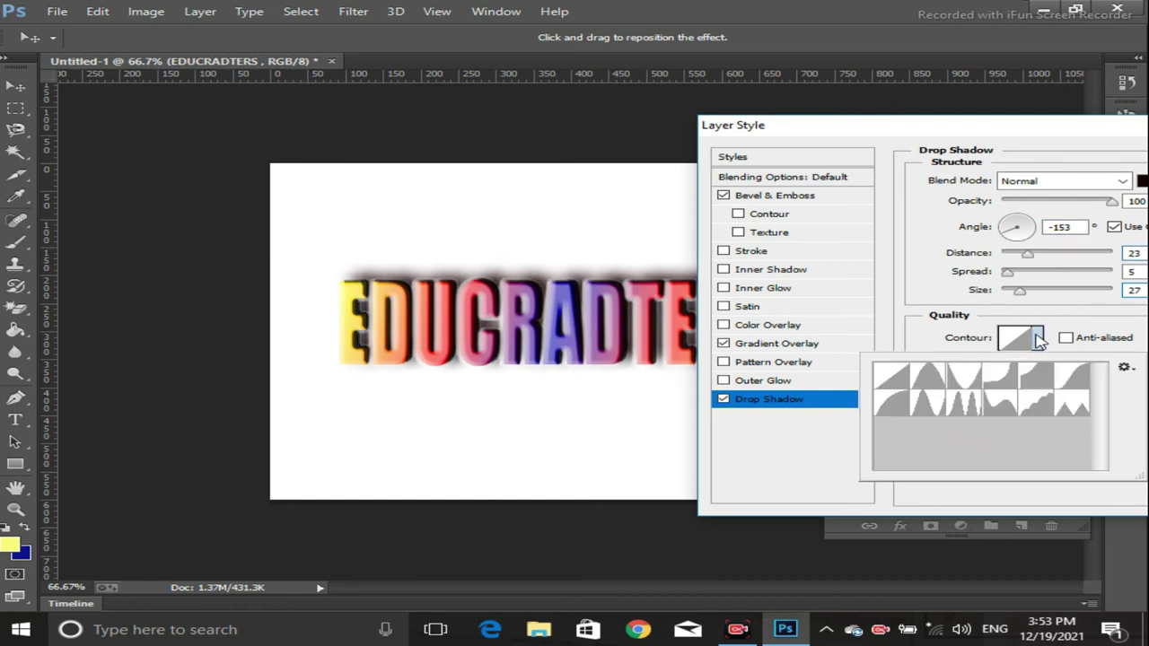
click(965, 407)
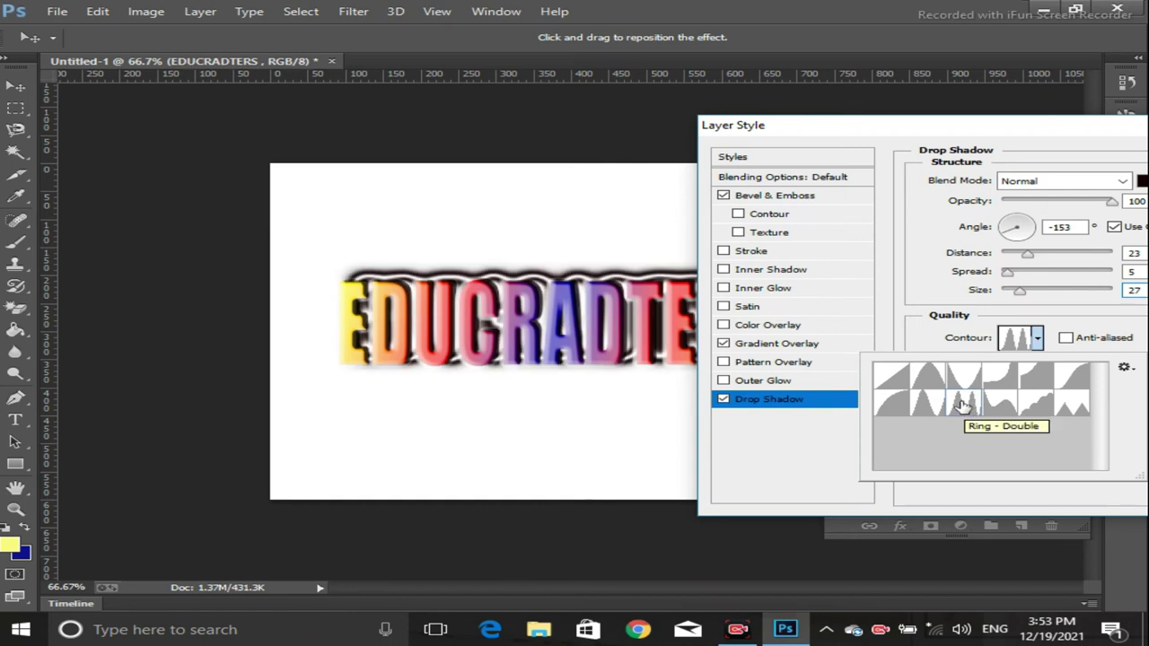
click(963, 375)
click(929, 378)
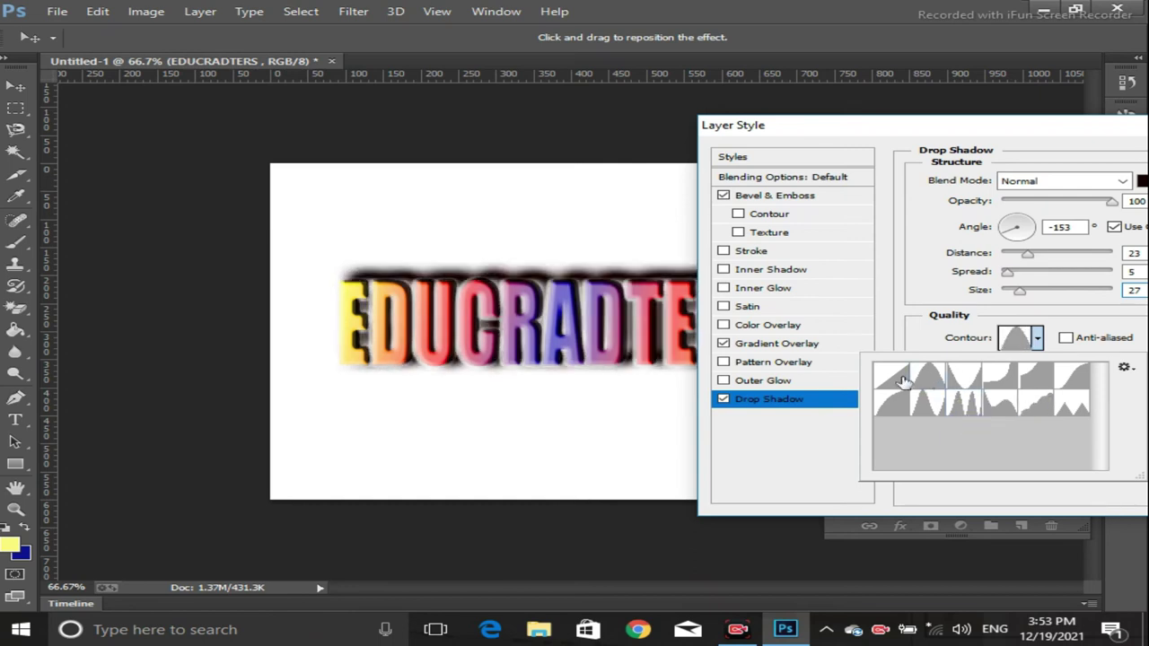
click(897, 406)
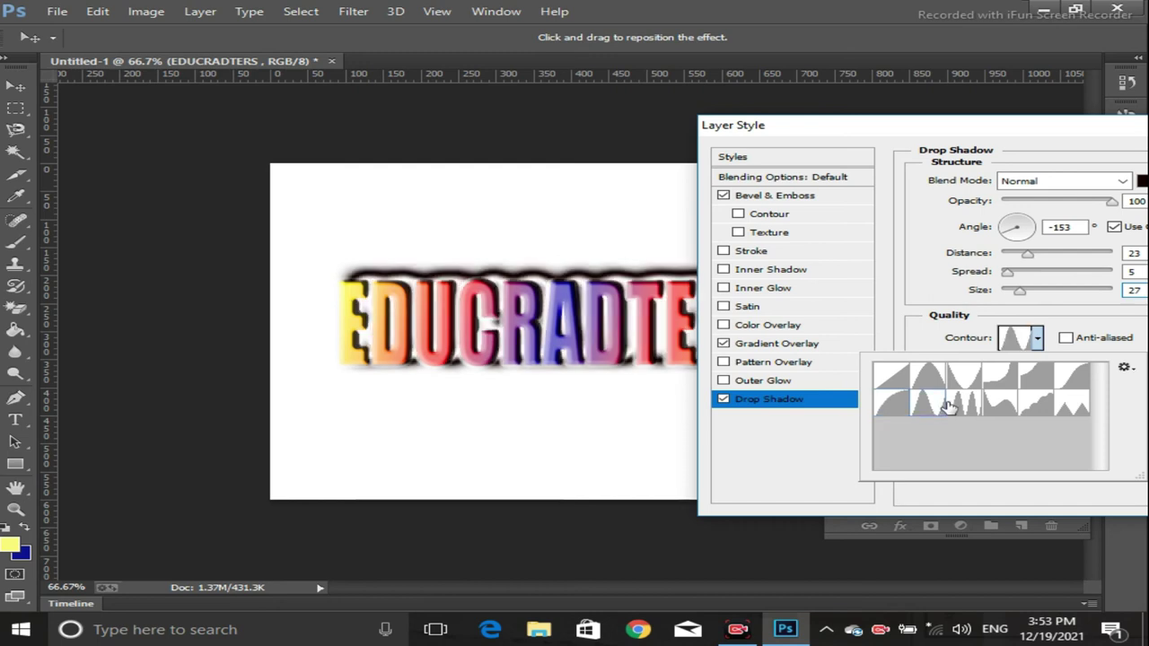
click(1013, 406)
click(1048, 408)
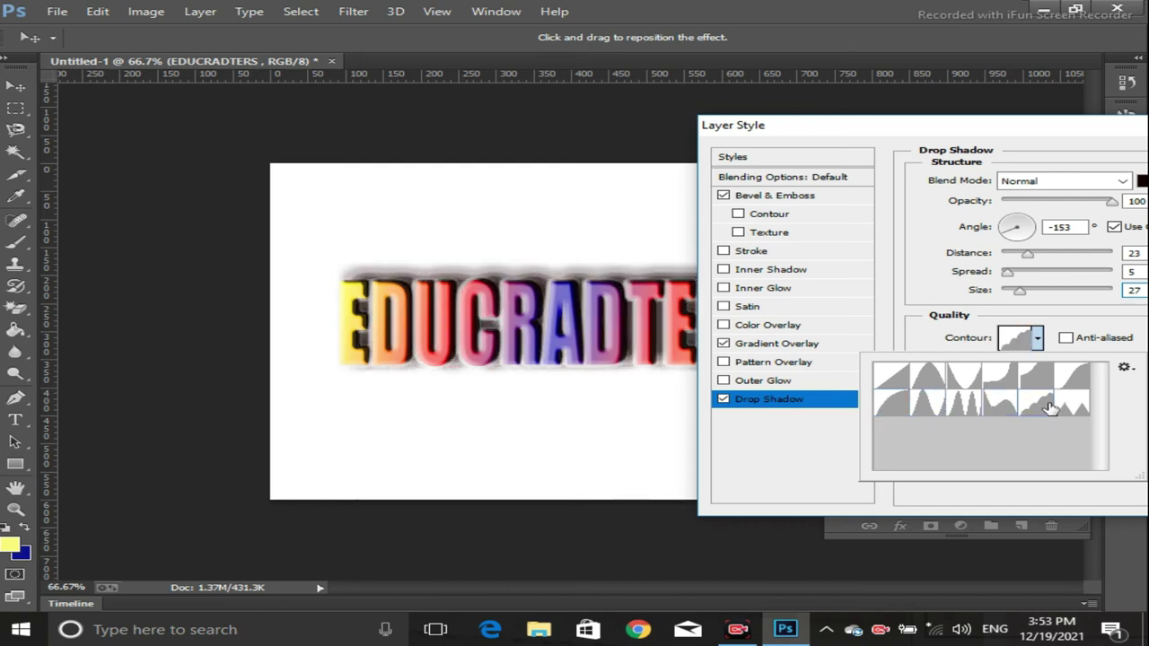
click(1076, 408)
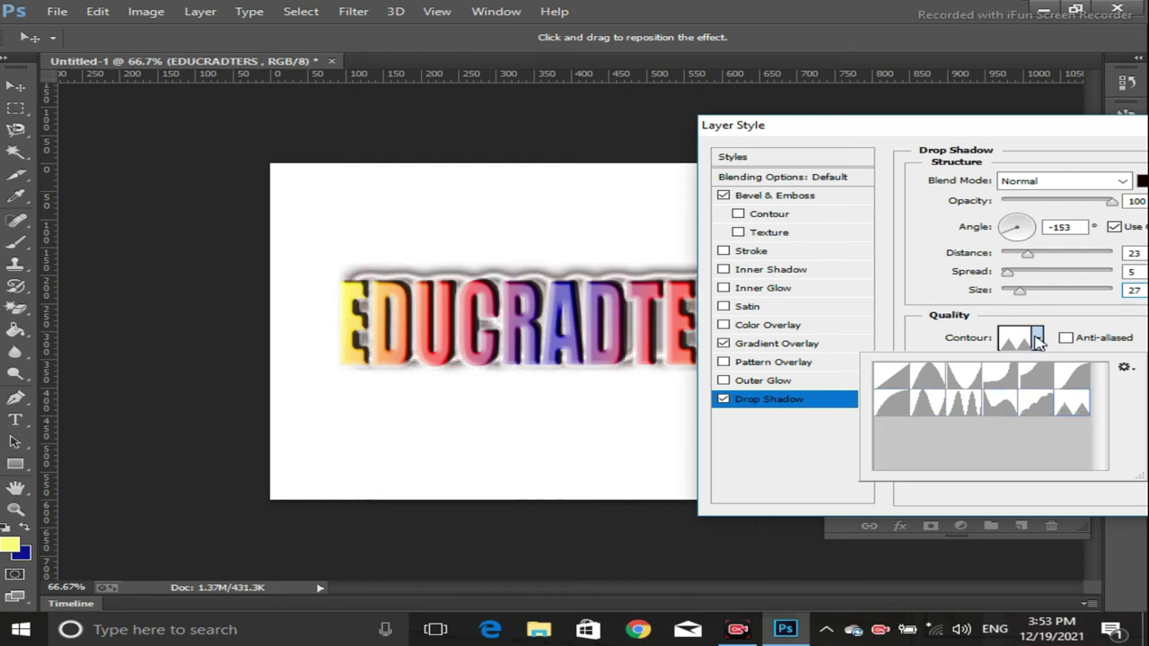
click(933, 295)
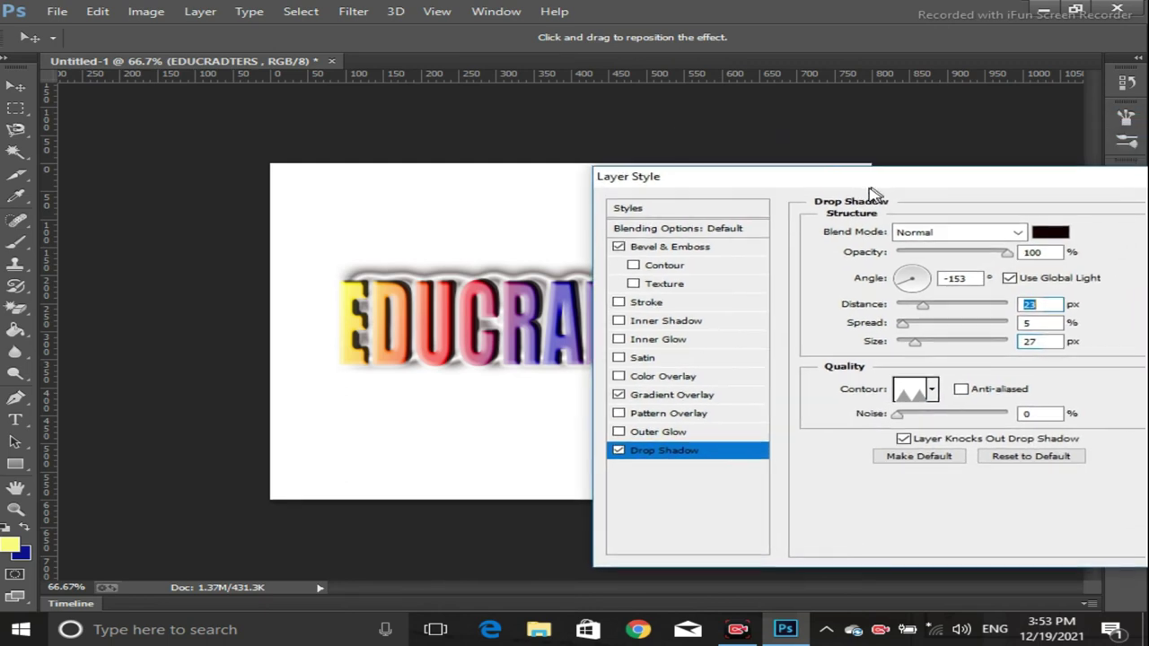
Move the Layer Style dialog aside to view the text, then apply the style.
drag(976, 137, 859, 193)
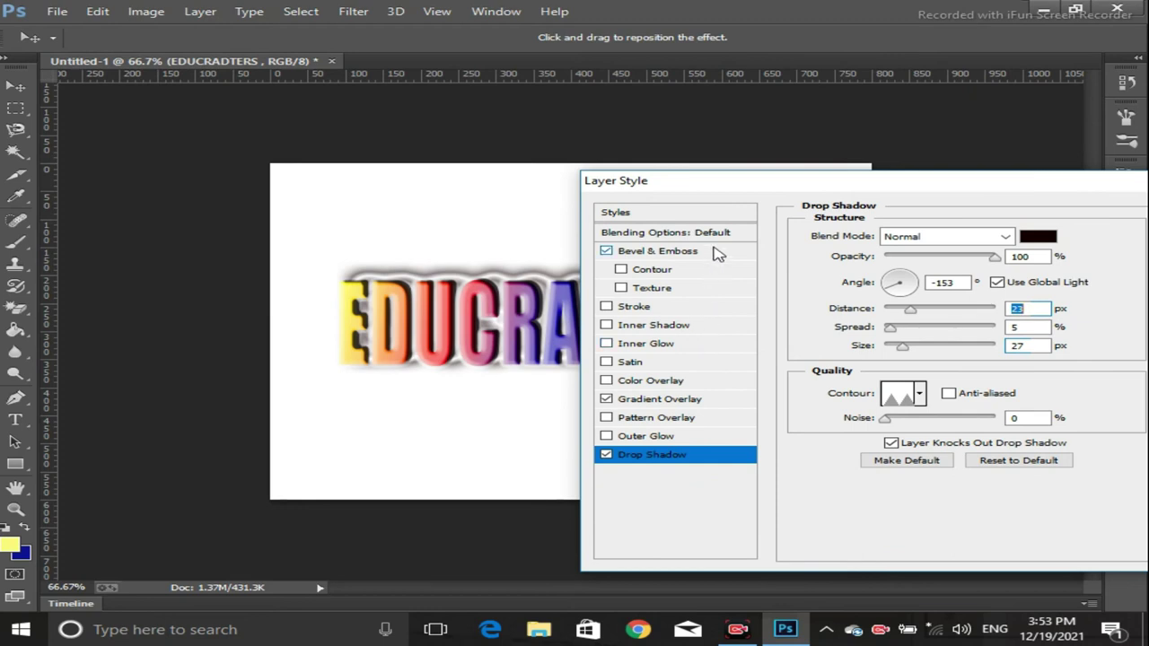
drag(751, 192, 464, 432)
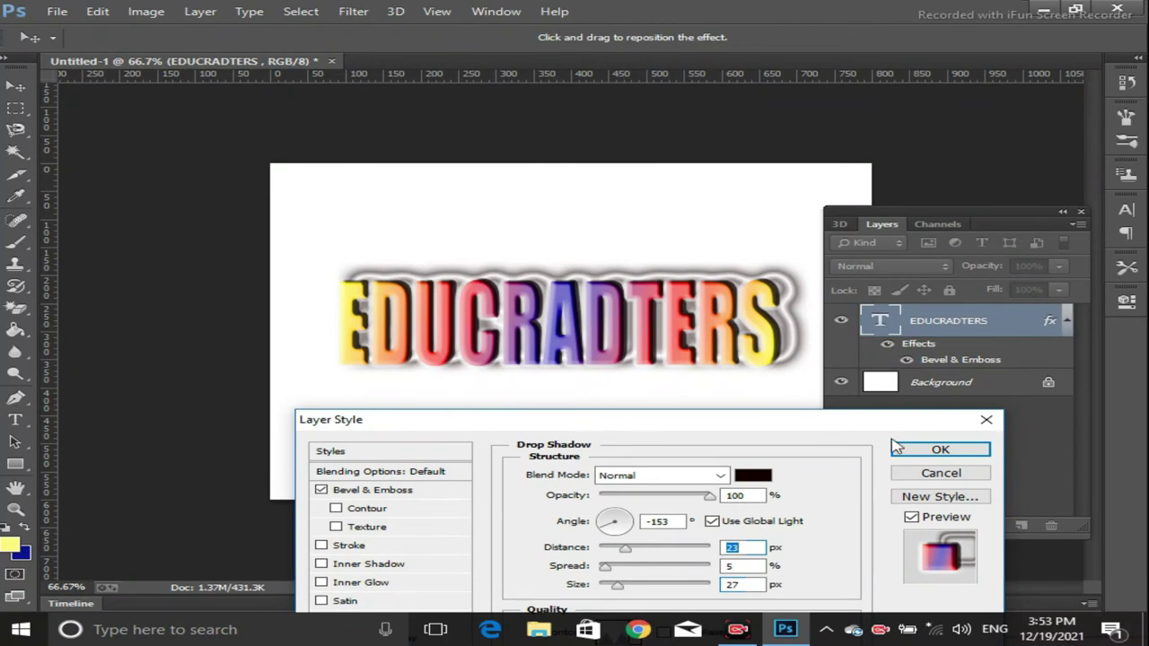
click(919, 459)
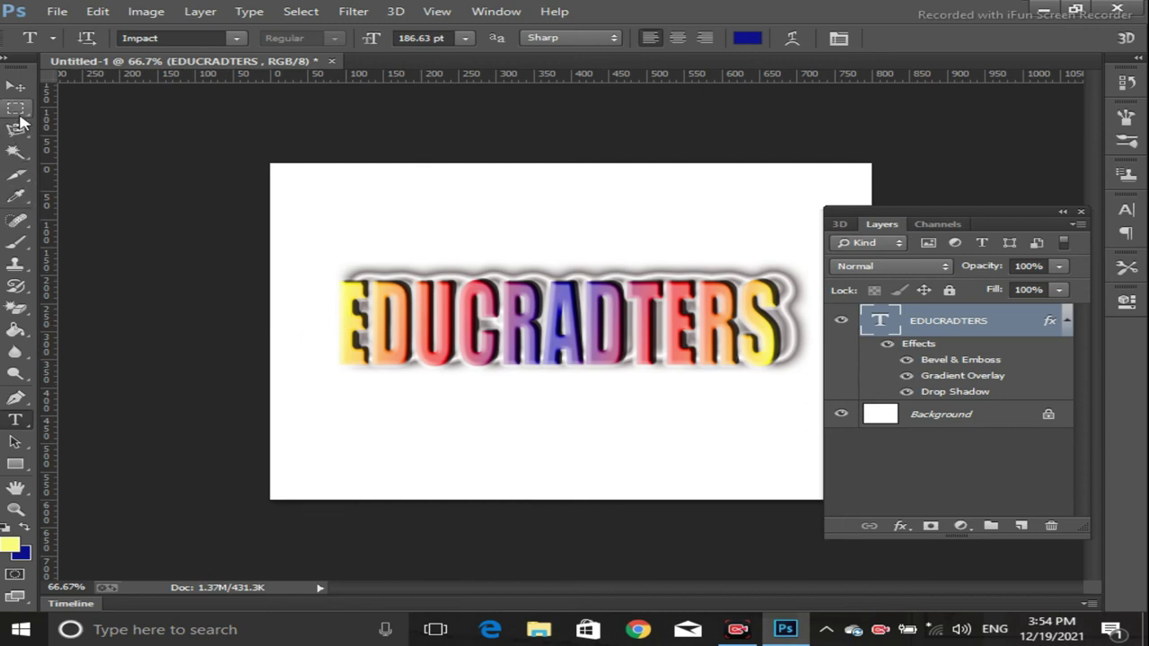
Switch to the Elliptical Marquee Tool and draw a small trial oval above the text.
click(17, 110)
right_click(17, 115)
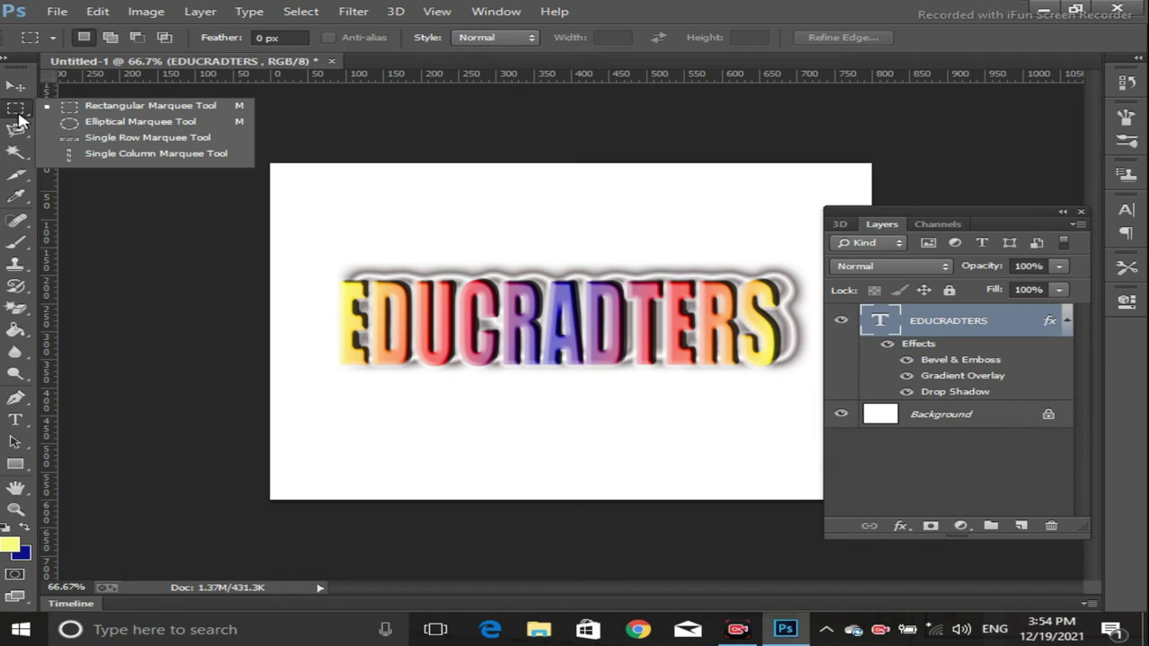
click(93, 126)
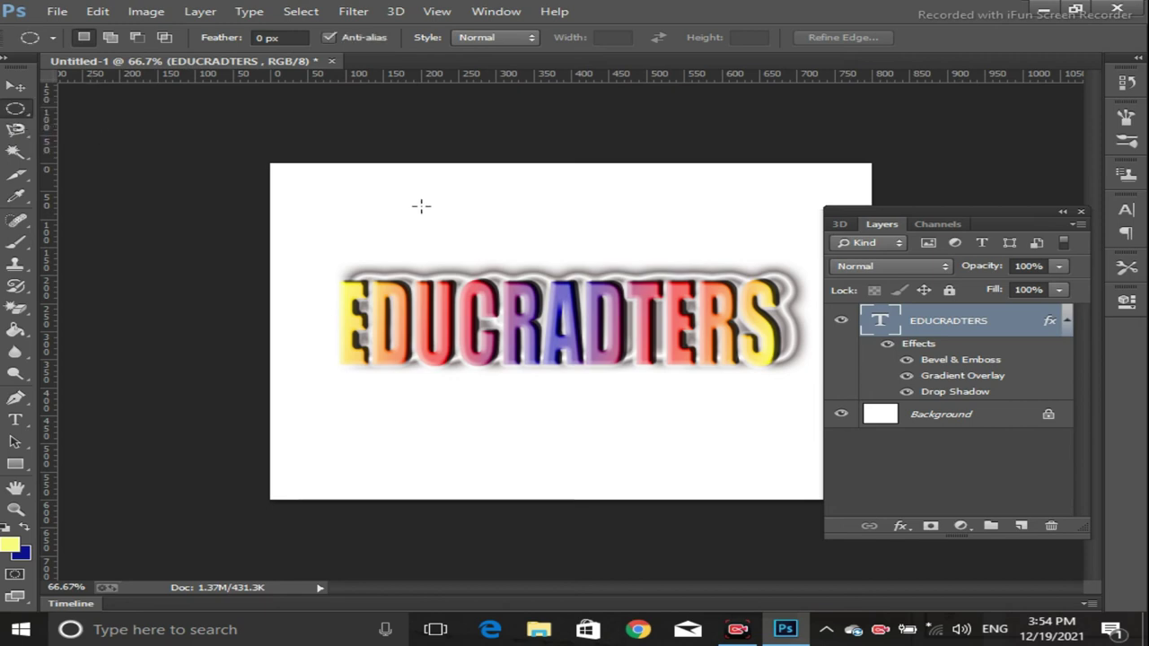
drag(352, 184, 469, 270)
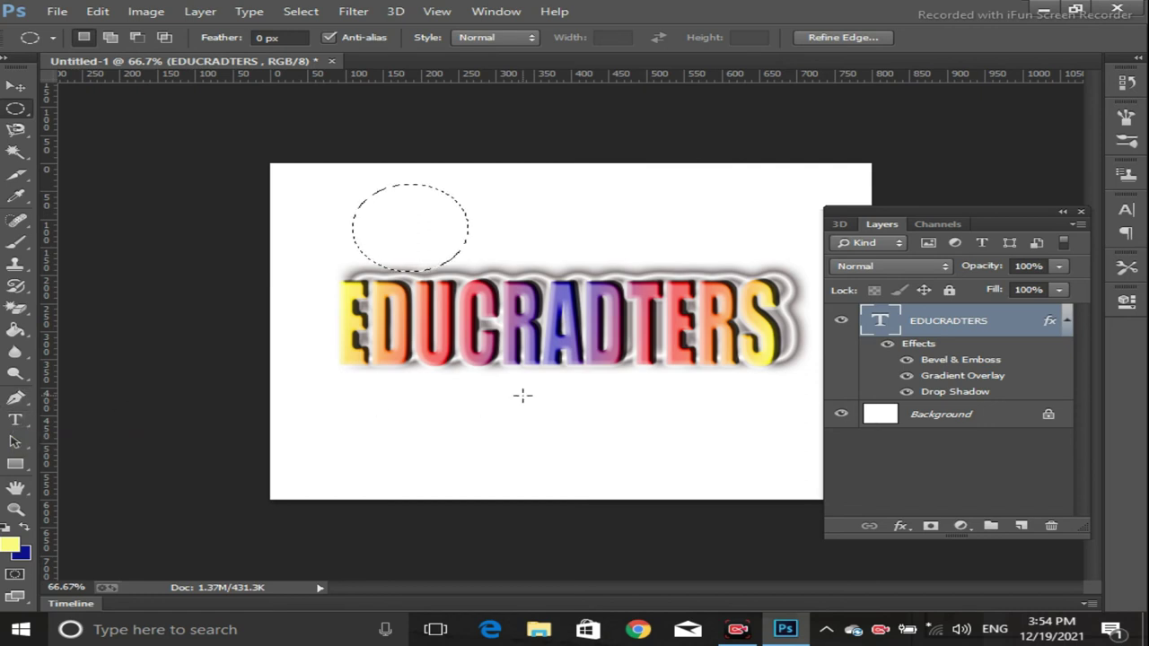
Hide the EDUCRADTERS layer and draw a larger oval selection across the canvas.
click(841, 321)
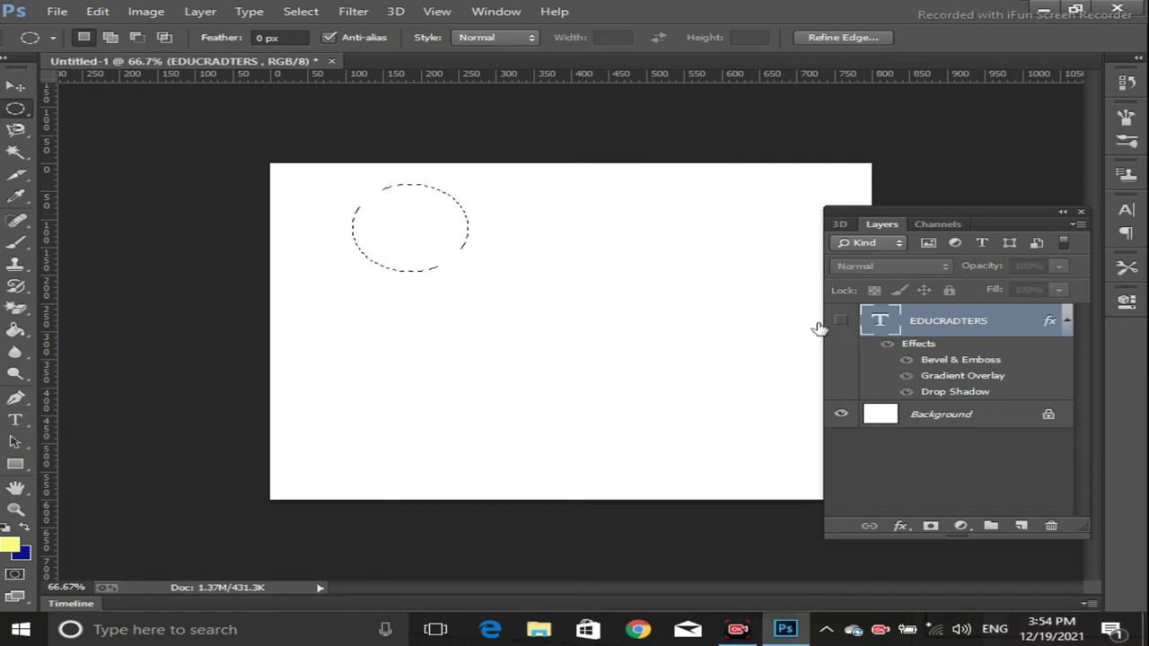
click(359, 251)
mouse_move(358, 230)
mouse_down()
mouse_move(634, 408)
mouse_move(638, 437)
mouse_up()
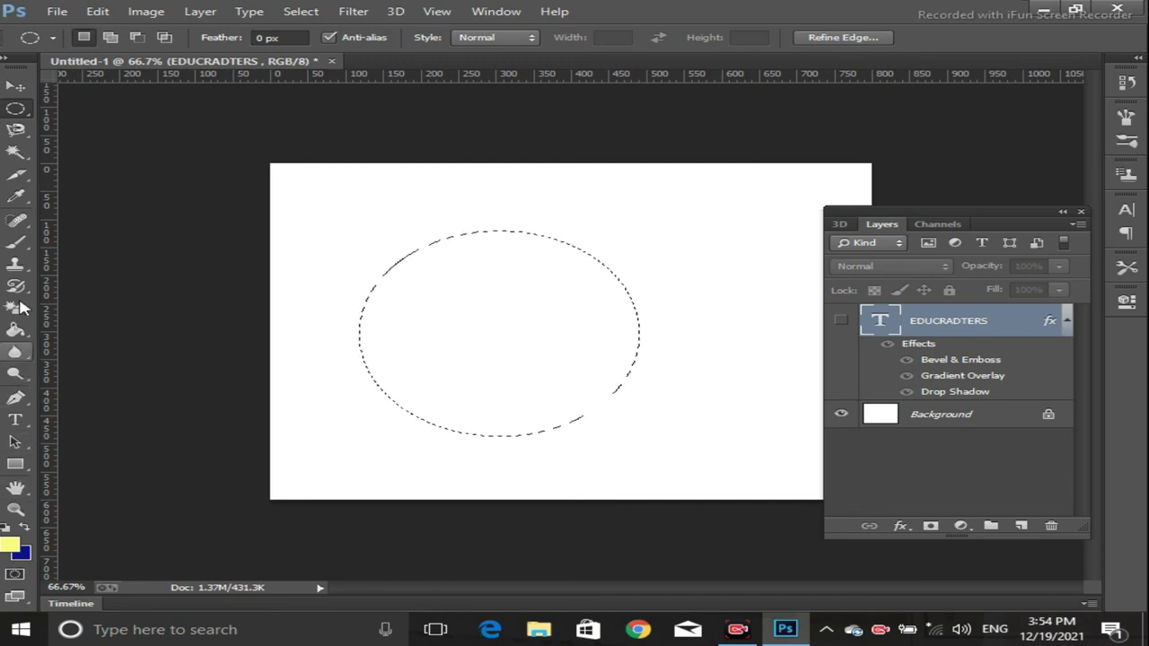
click(23, 334)
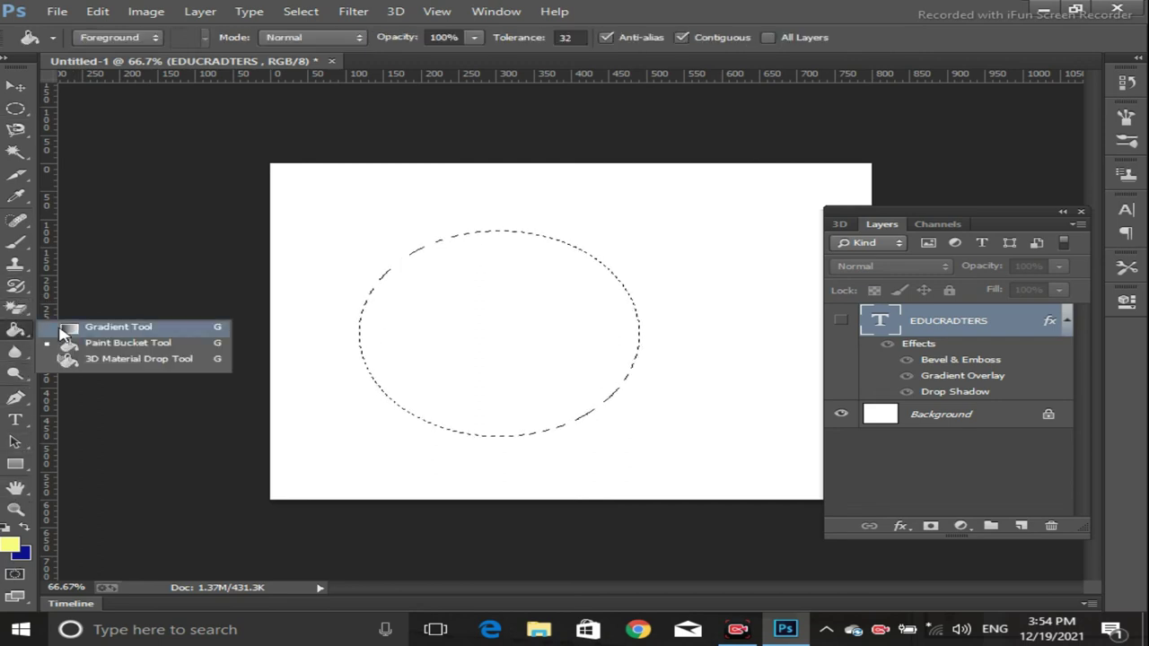
click(132, 349)
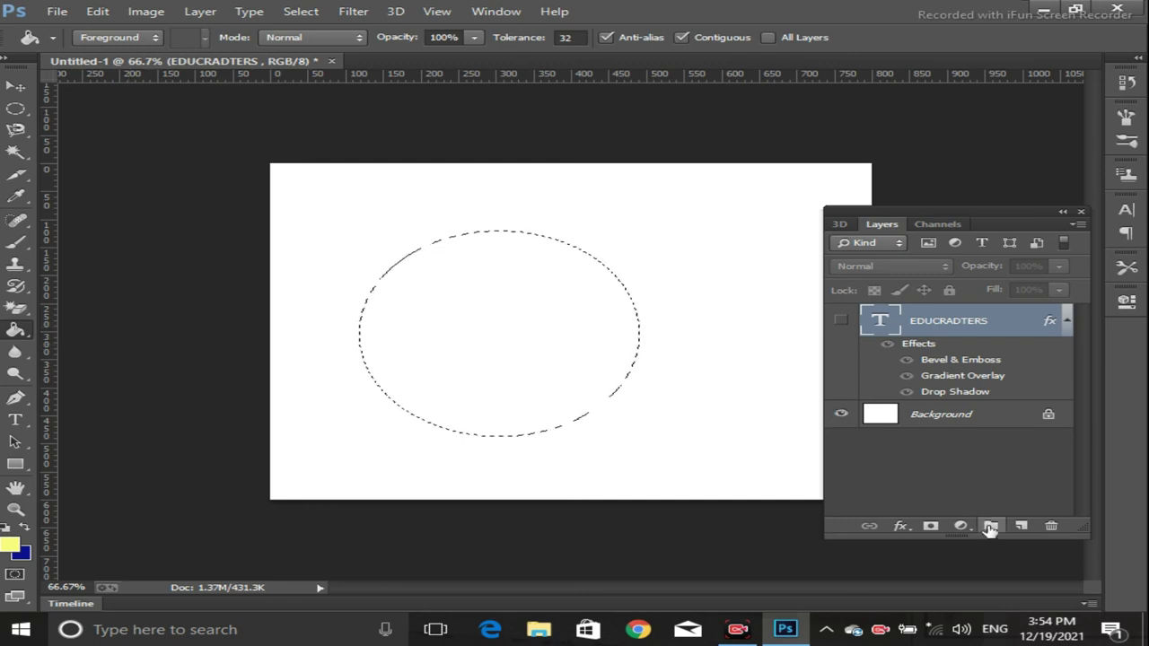
Fill the oval with pale yellow on a new Layer 1, then deselect it.
click(1020, 526)
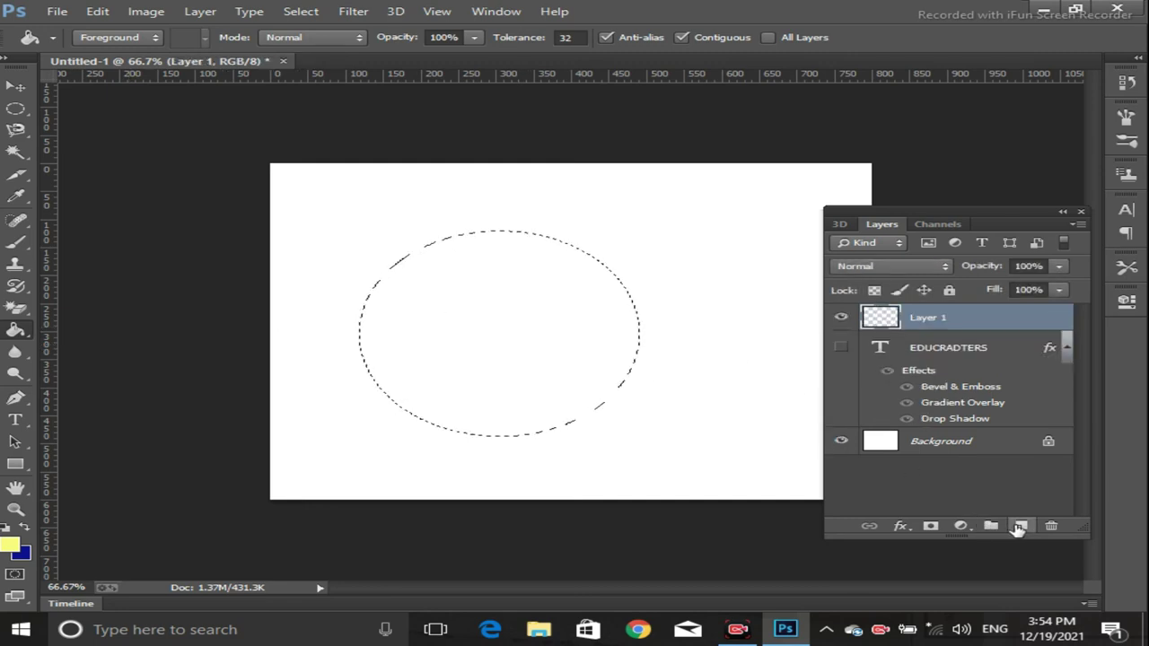
click(539, 344)
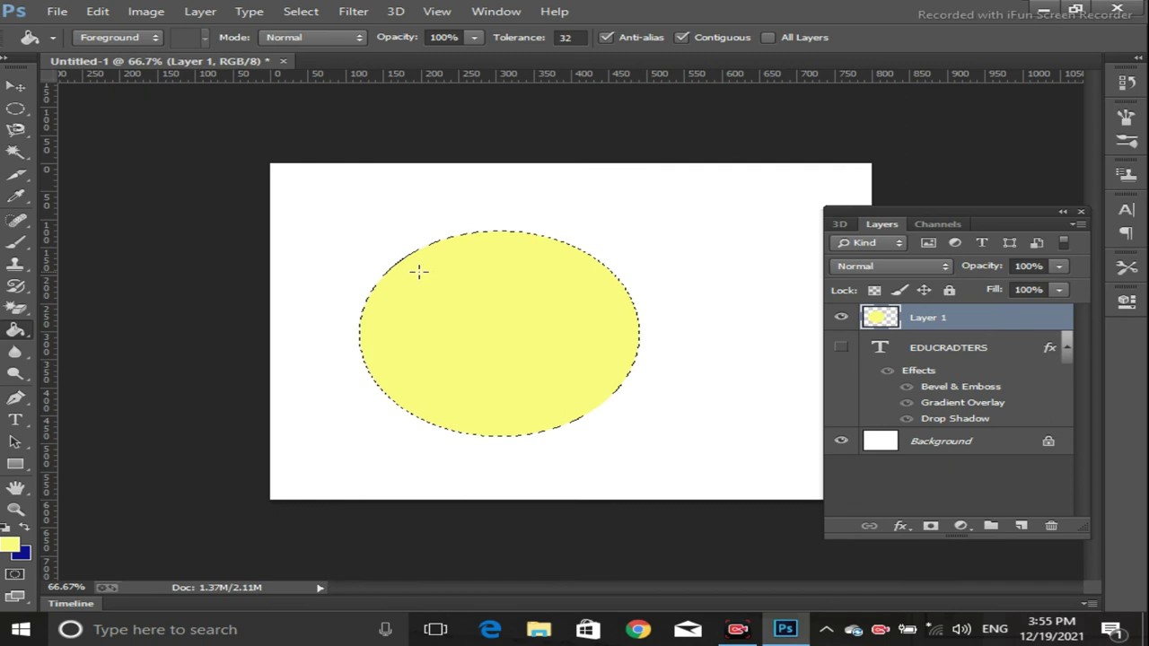
click(15, 108)
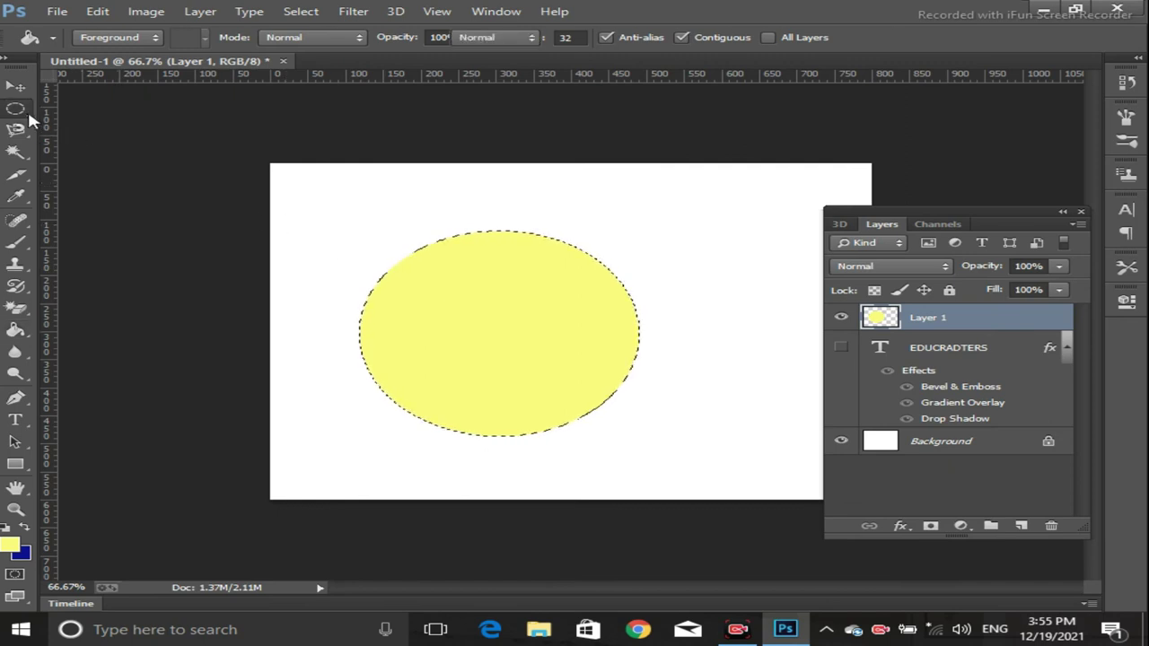
click(354, 215)
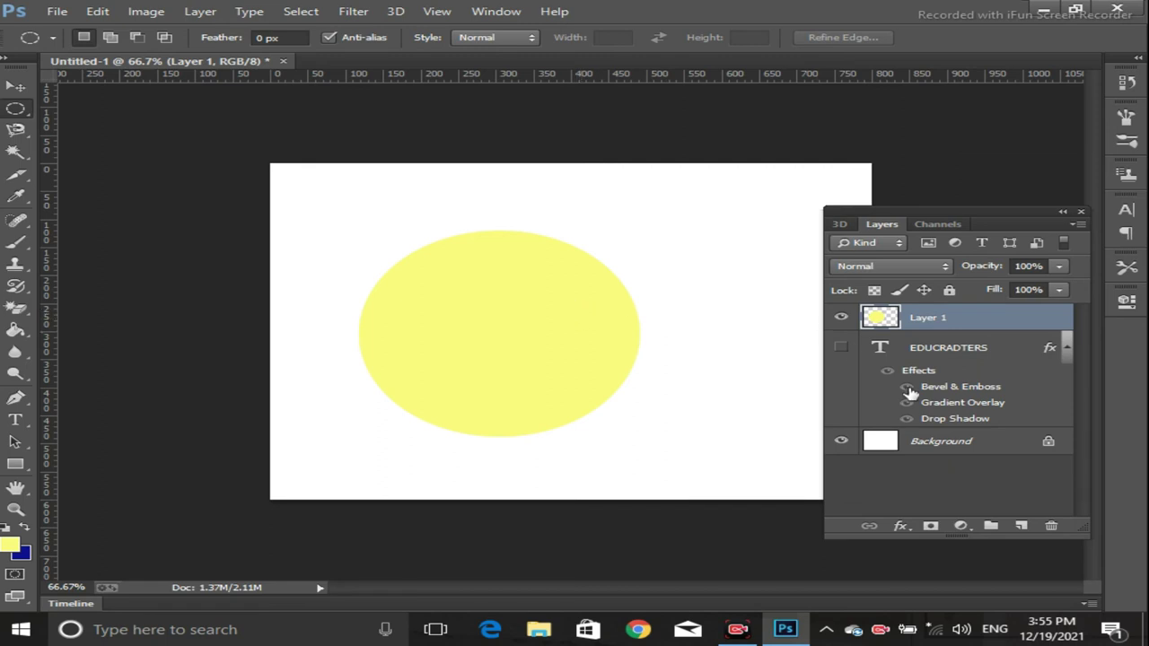
Add a 10 px outside stroke to the yellow oval in Layer Style.
click(901, 526)
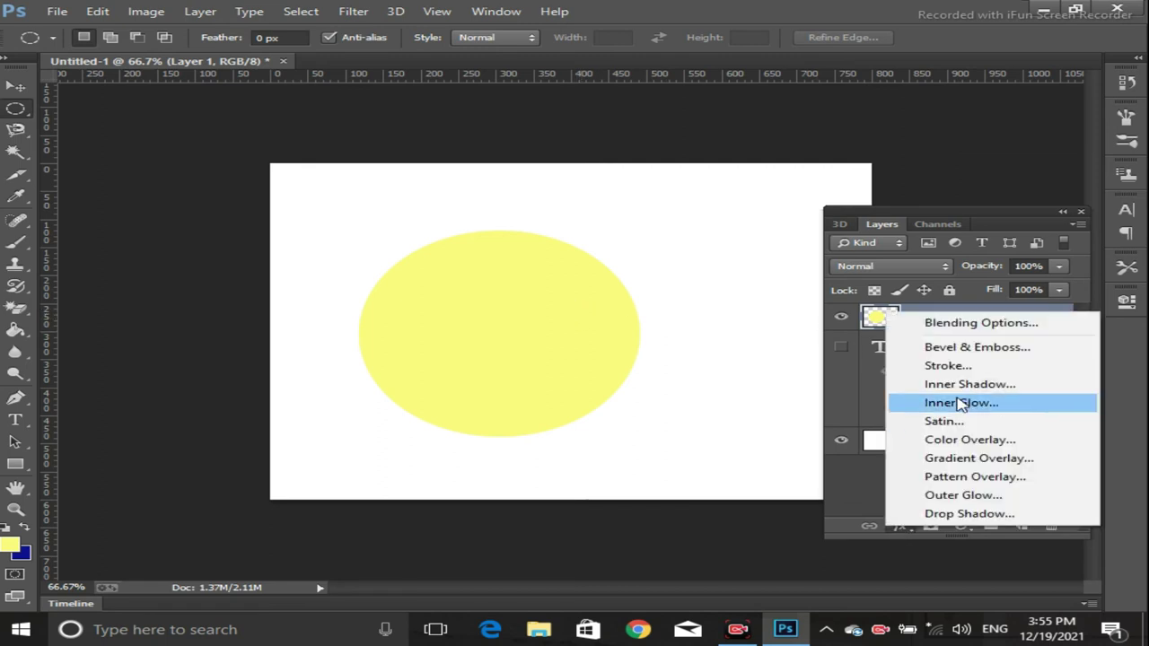
click(963, 325)
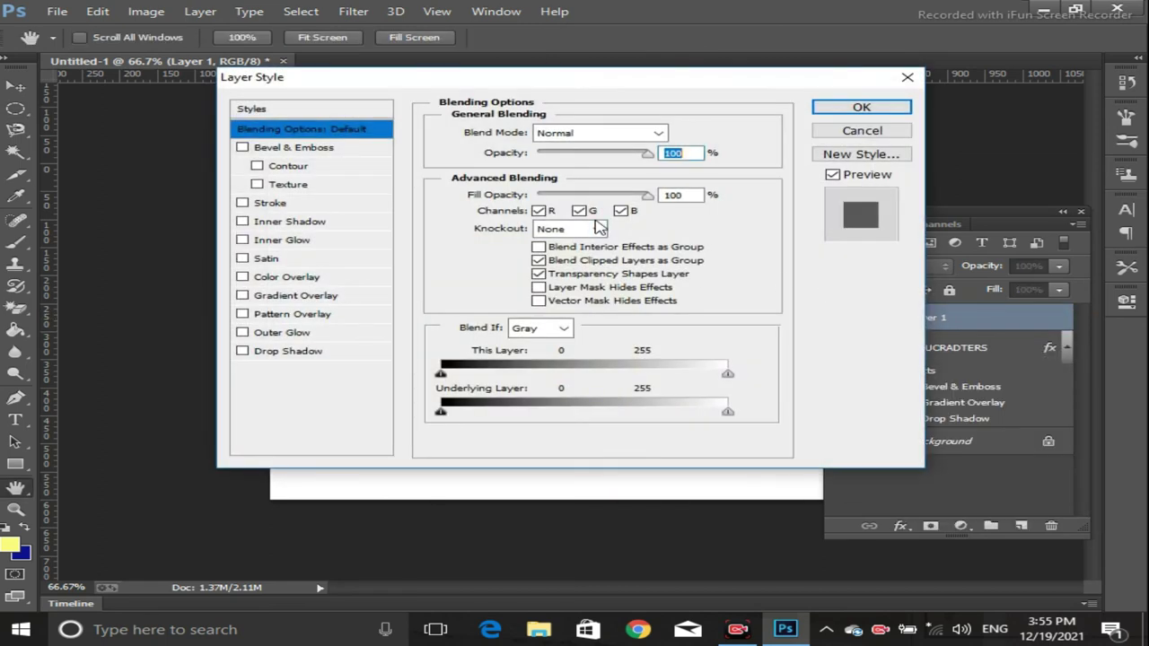
drag(484, 82, 842, 155)
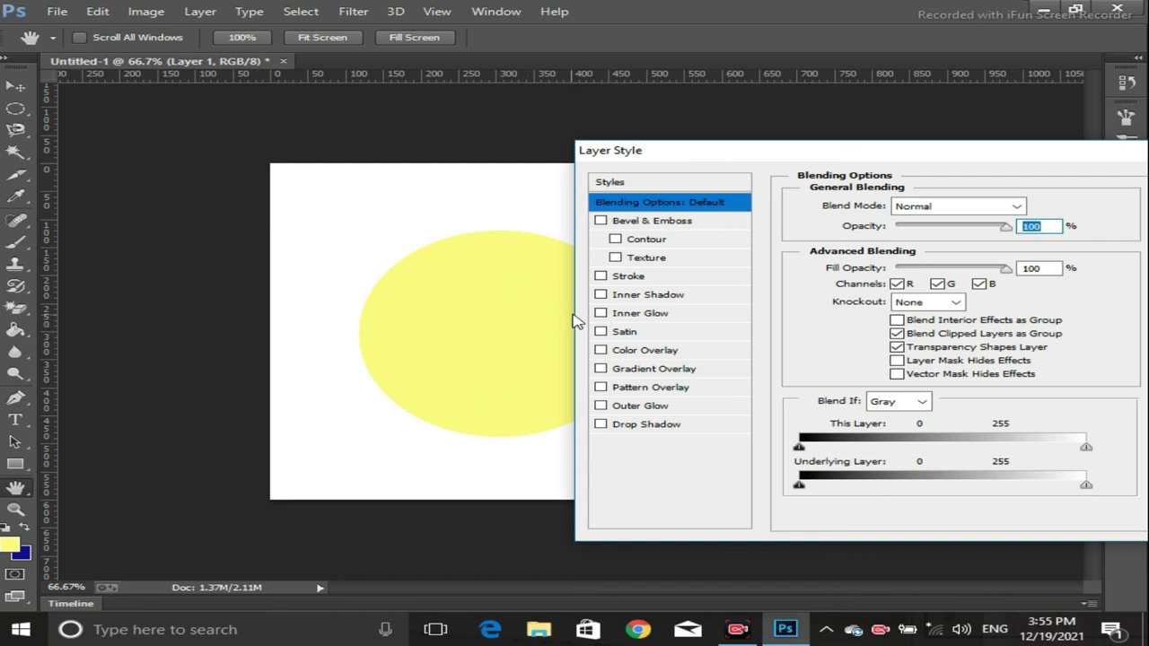
click(601, 277)
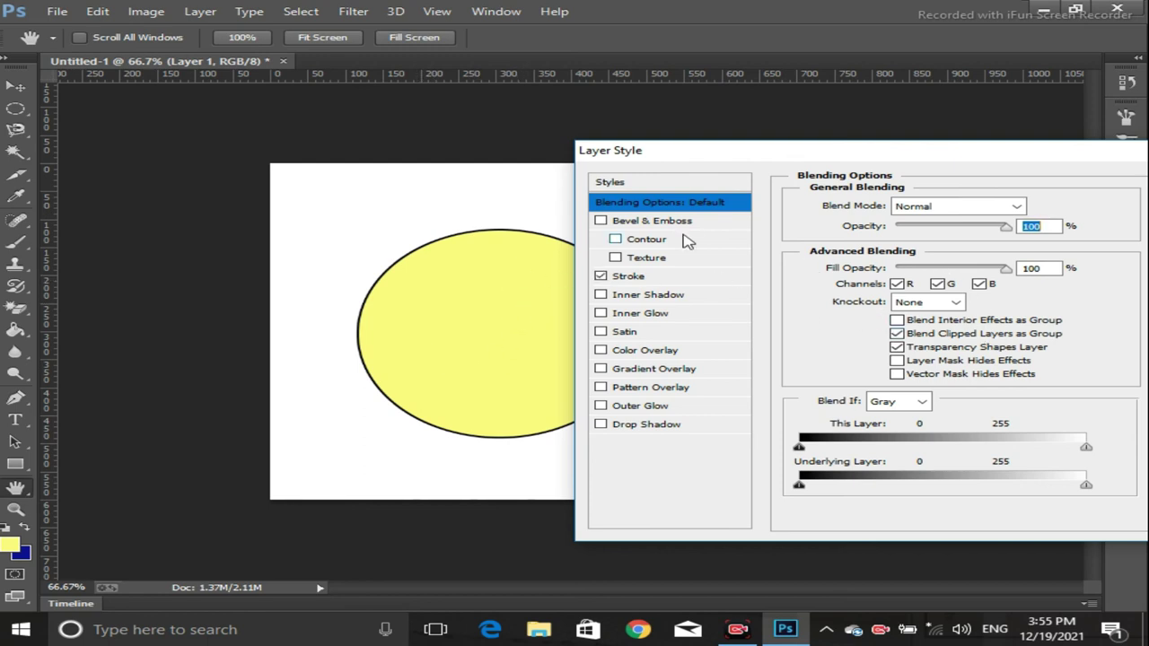
click(651, 279)
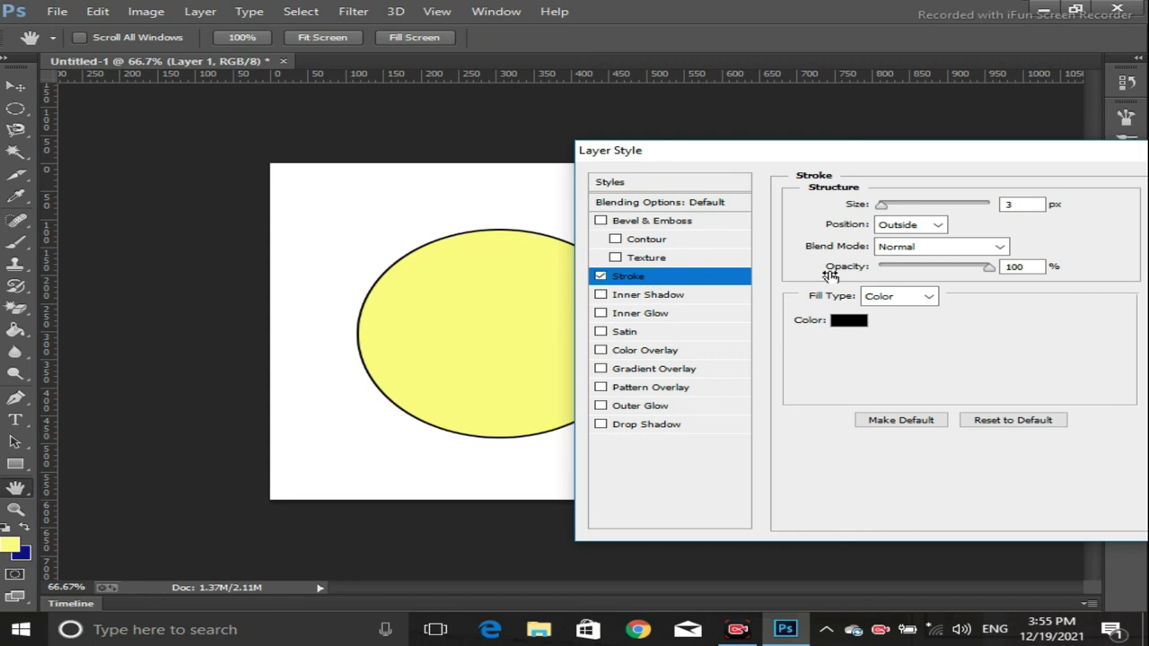
mouse_move(882, 206)
mouse_down()
mouse_move(928, 209)
mouse_move(893, 209)
mouse_up()
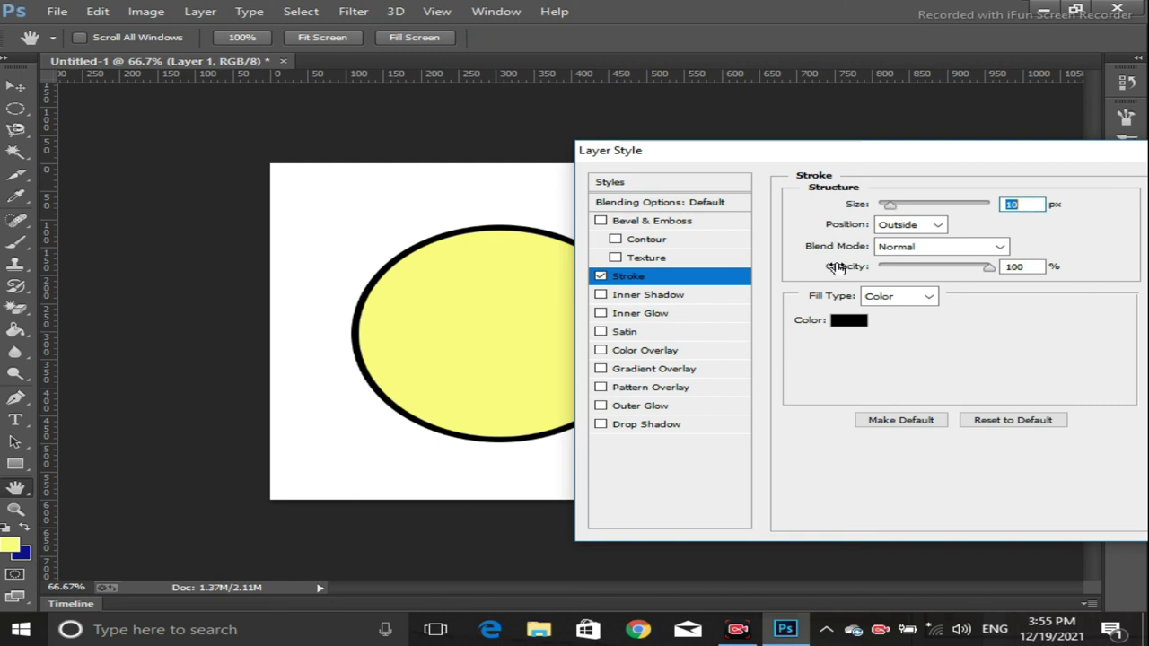
Change the stroke colour to deep blue #004cd3.
click(851, 323)
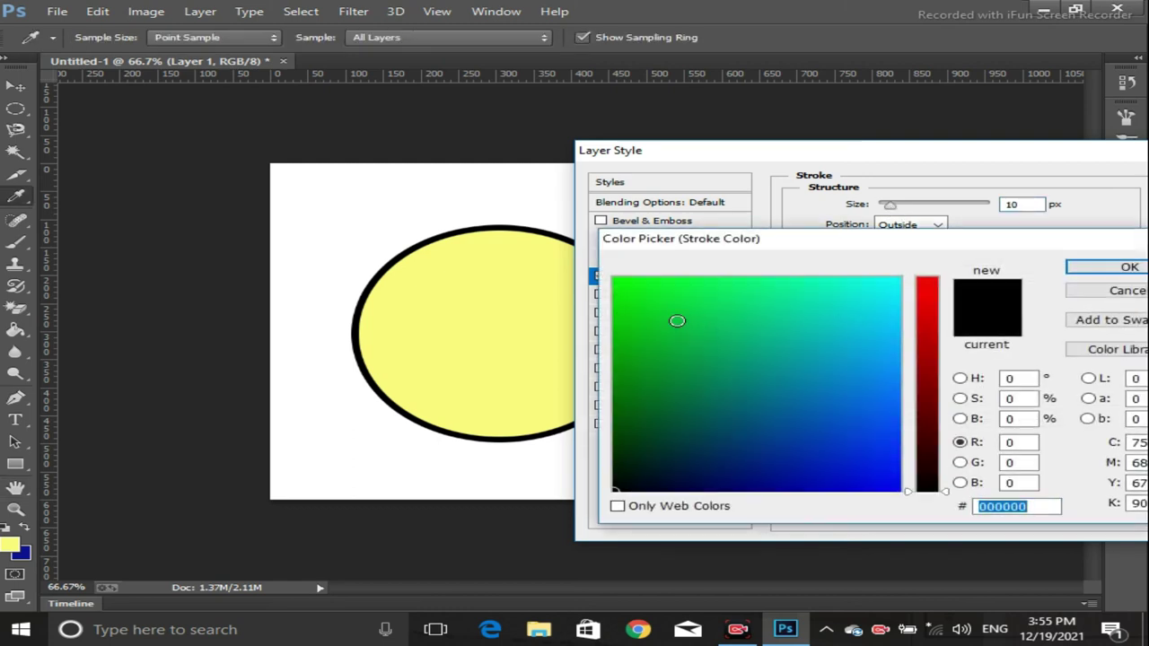
click(676, 320)
drag(832, 377, 843, 375)
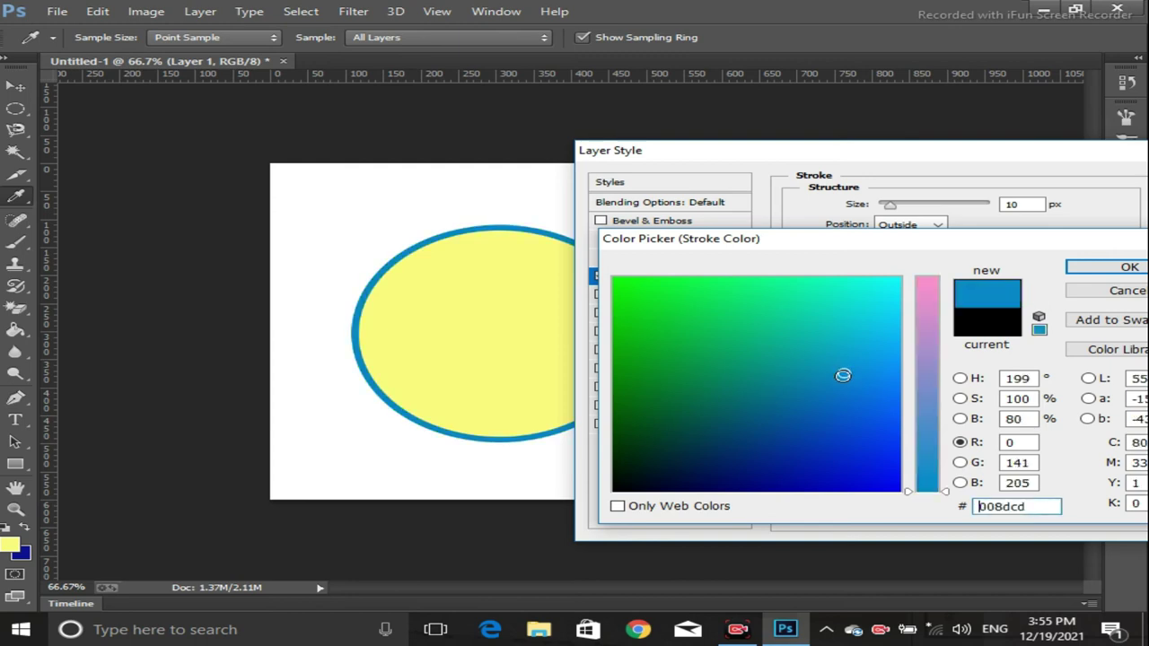
click(851, 426)
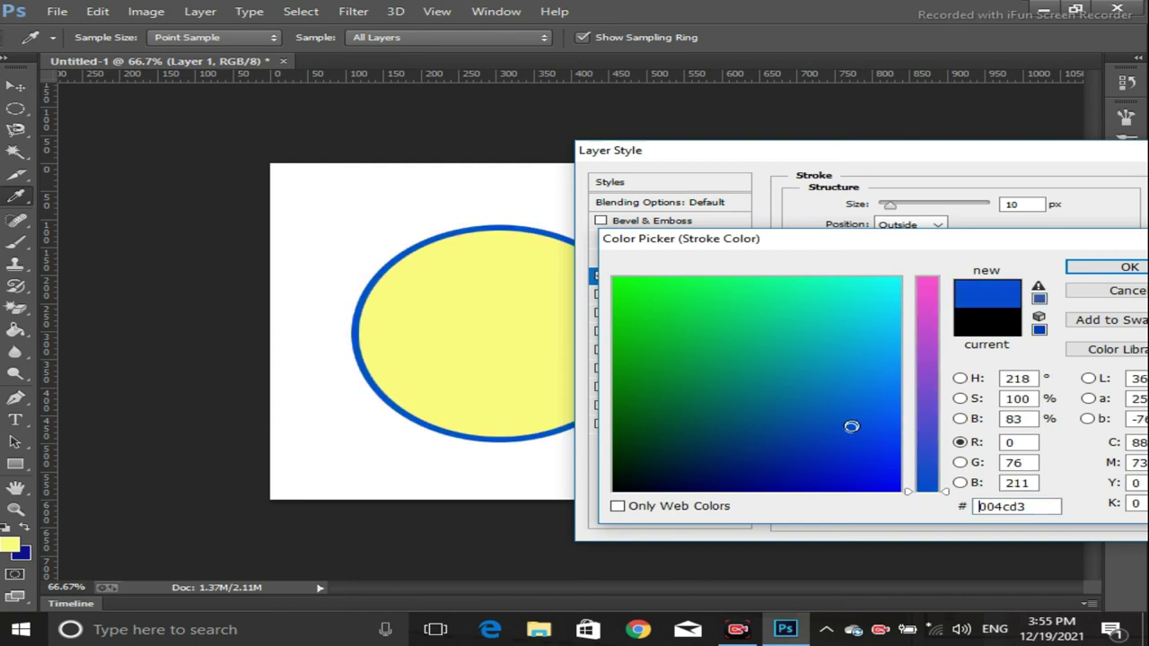
click(1127, 267)
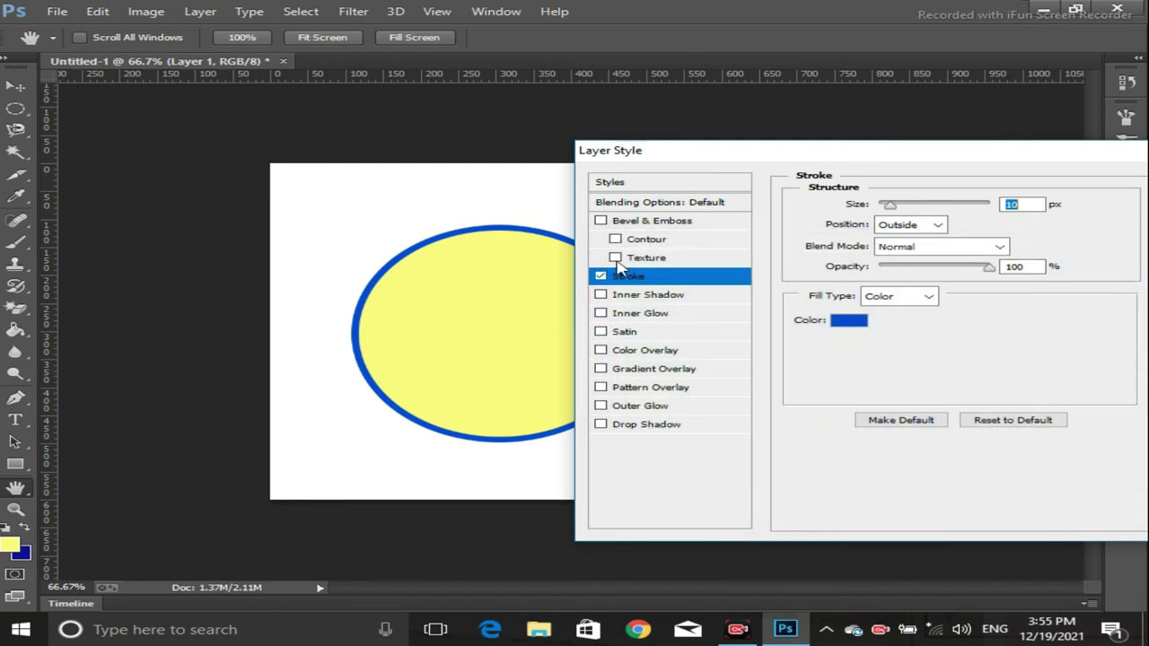
Enable Bevel & Emboss on the circle as Inner Bevel, trying light angle and size.
click(631, 224)
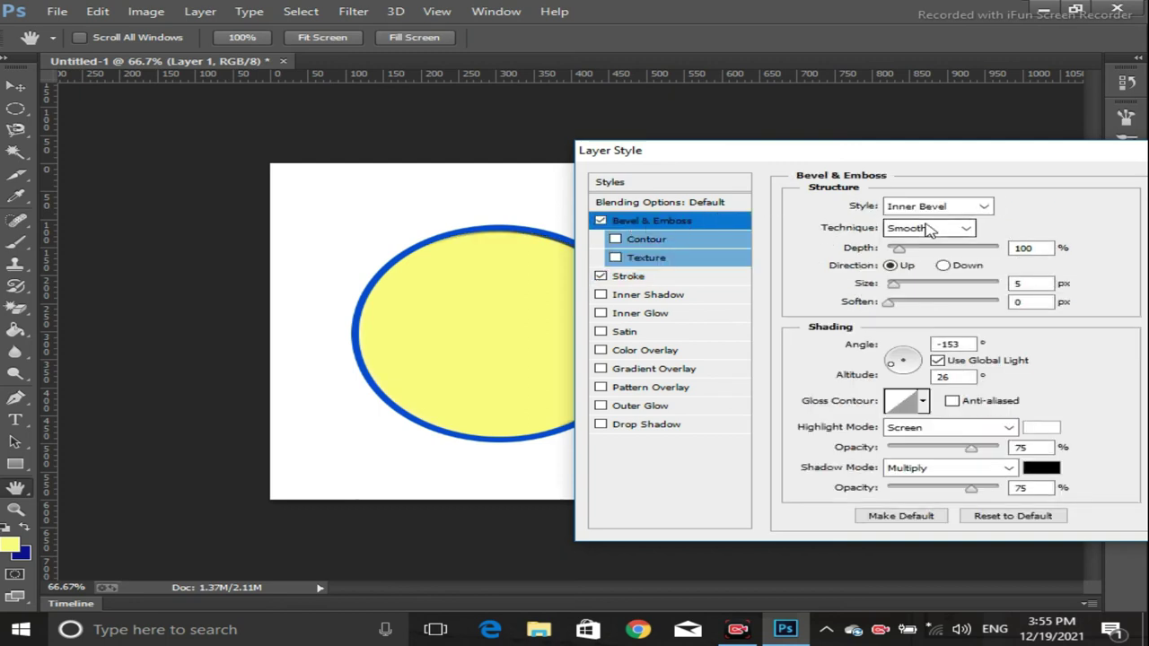
click(984, 207)
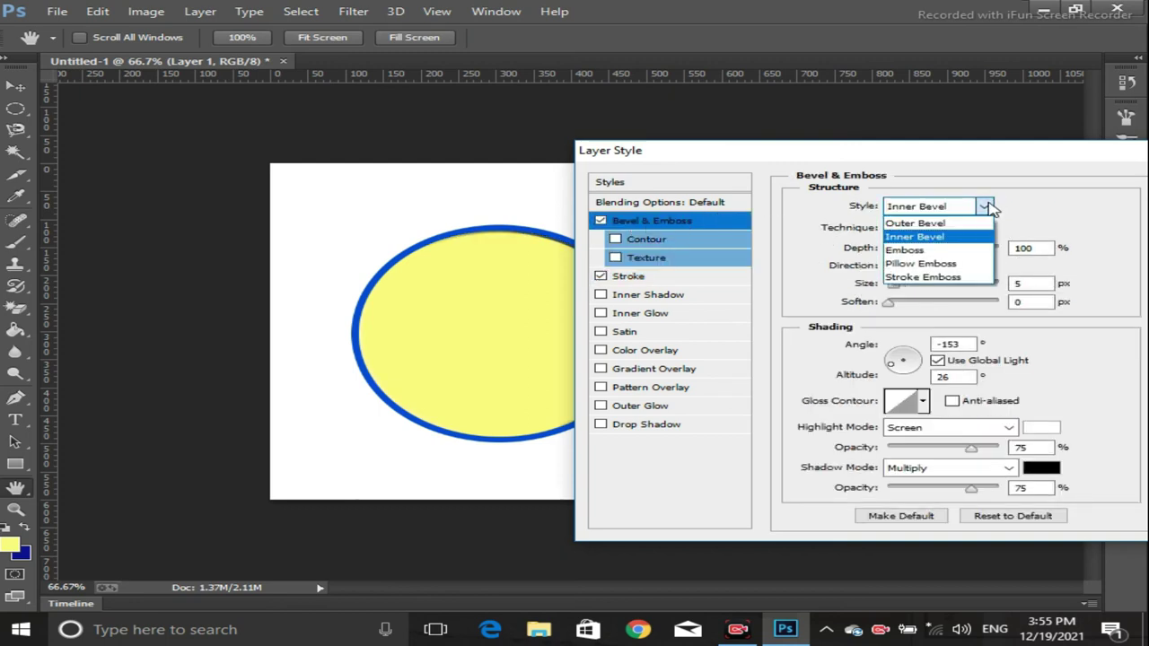
click(819, 157)
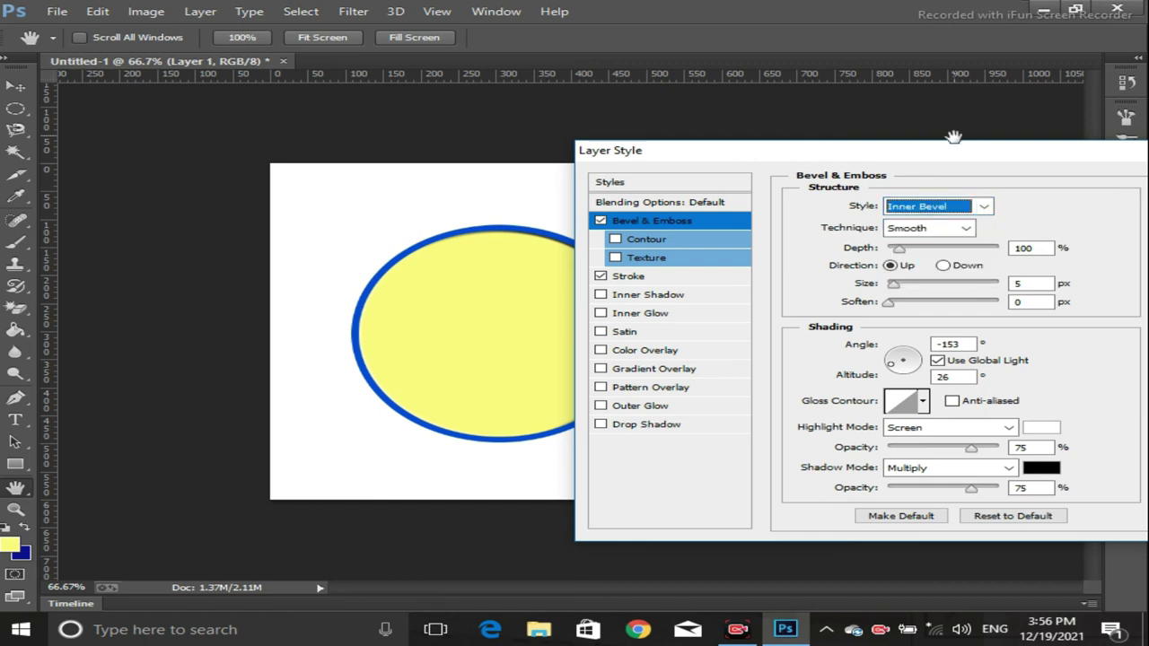
mouse_move(931, 164)
mouse_down()
mouse_move(1044, 141)
mouse_move(1031, 148)
mouse_up()
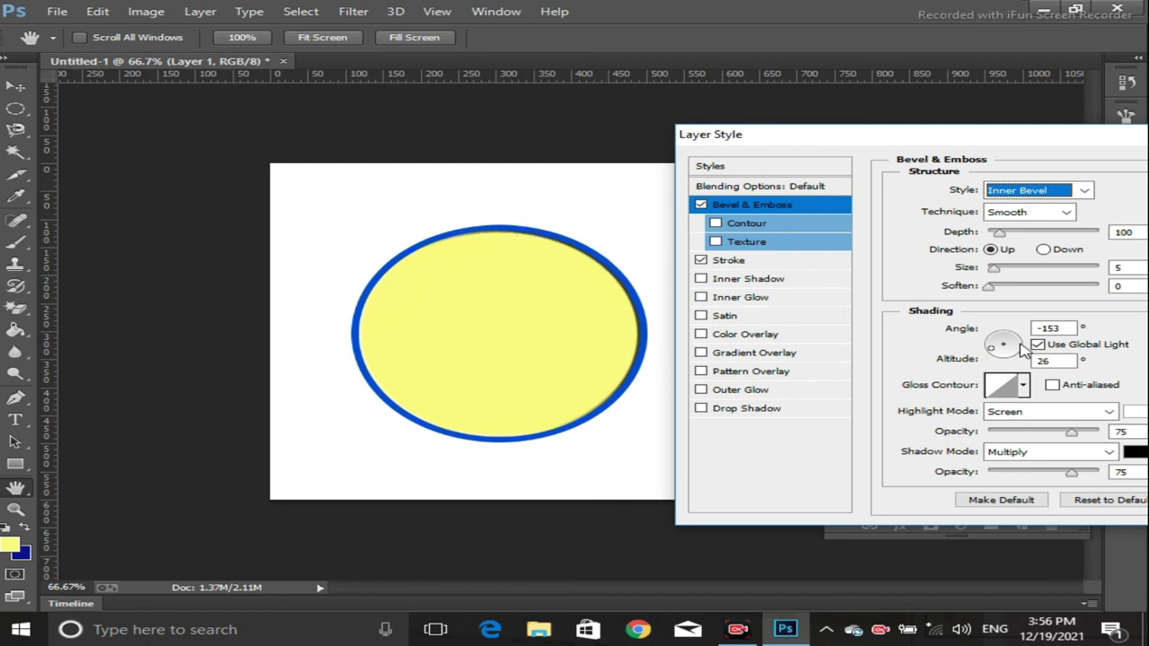
drag(988, 352, 1005, 341)
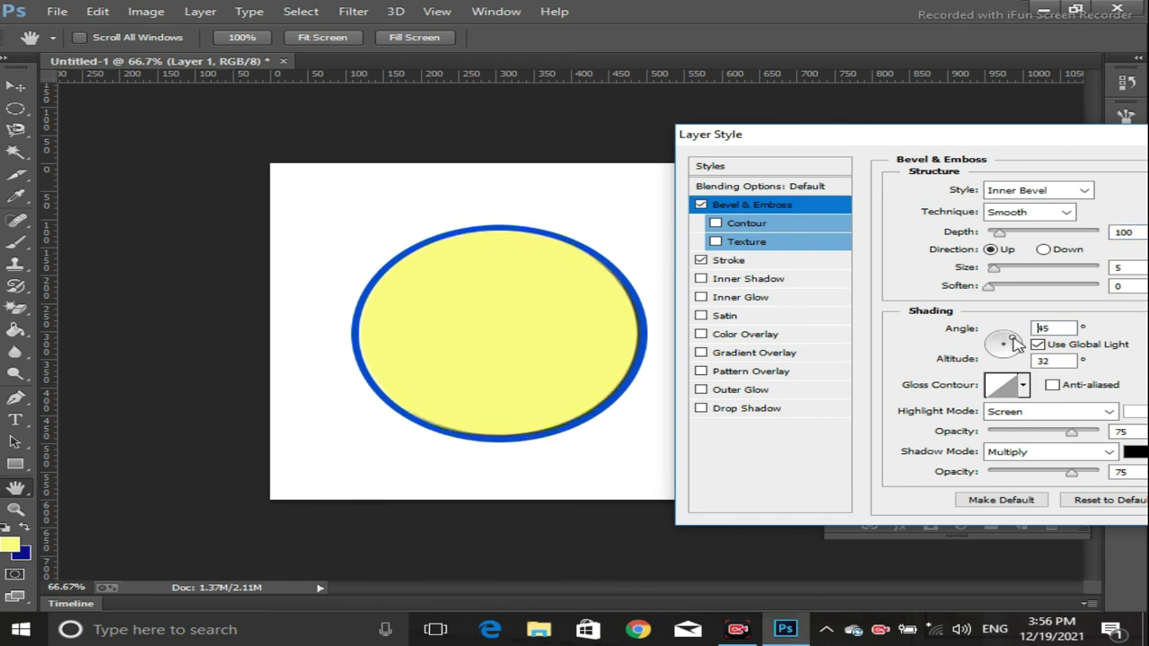
drag(1015, 343, 1024, 340)
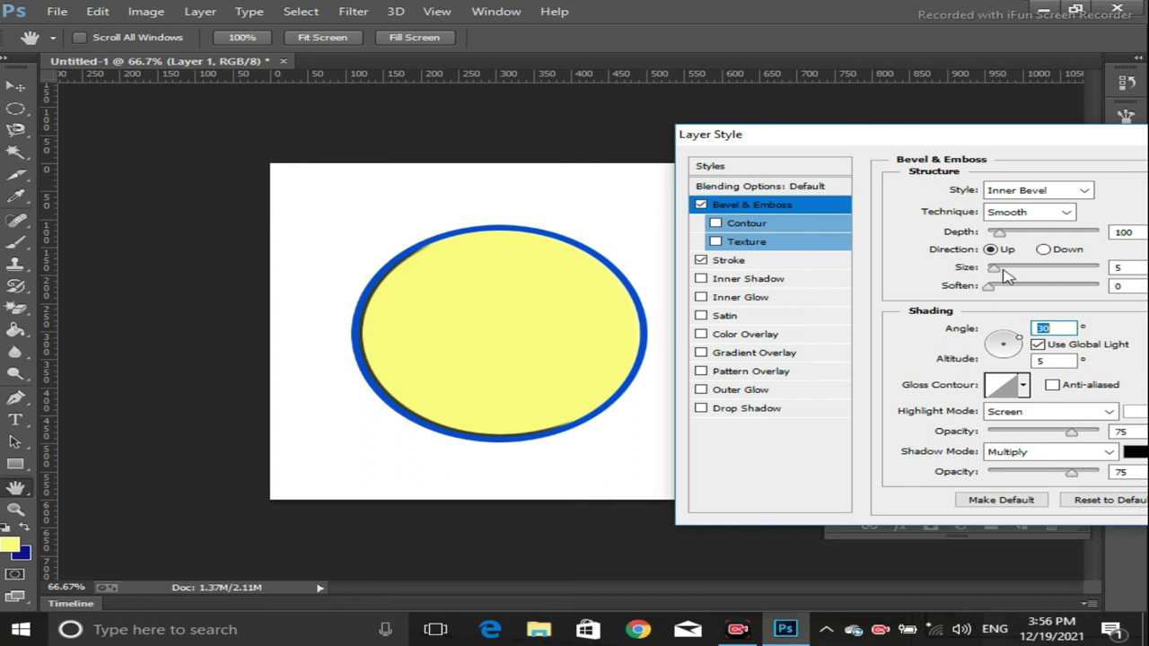
drag(997, 274, 1001, 276)
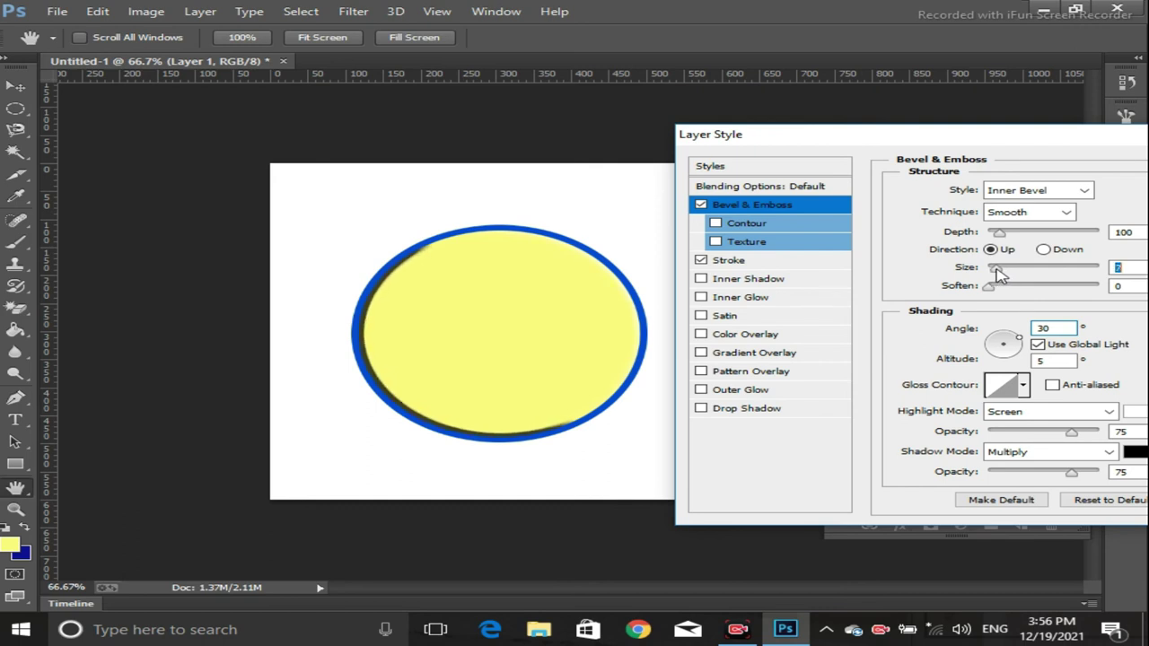
Switch to Emboss with depth 215, size 7, light angle 112° and altitude 32°.
click(1085, 191)
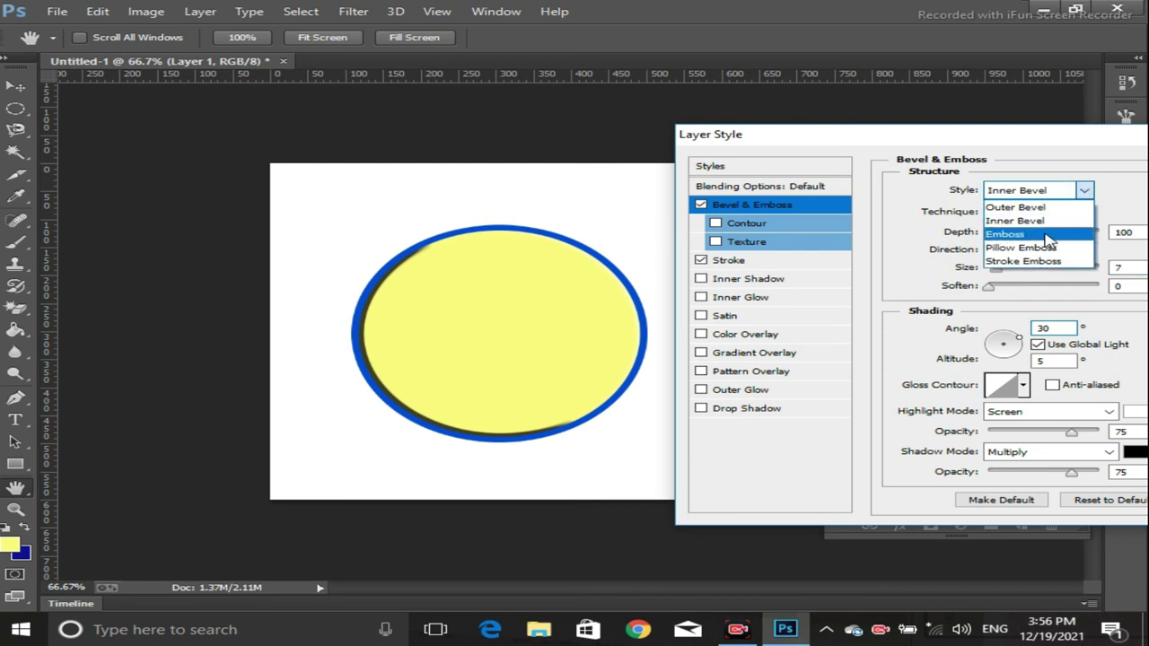
click(1049, 237)
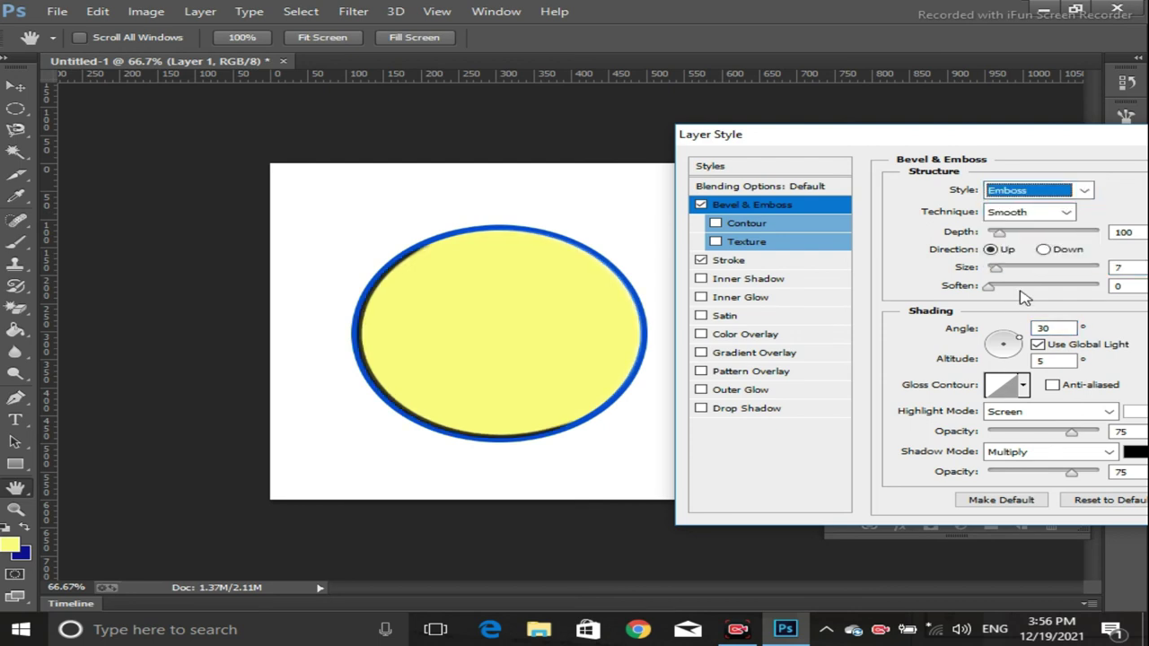
drag(1003, 231, 1013, 235)
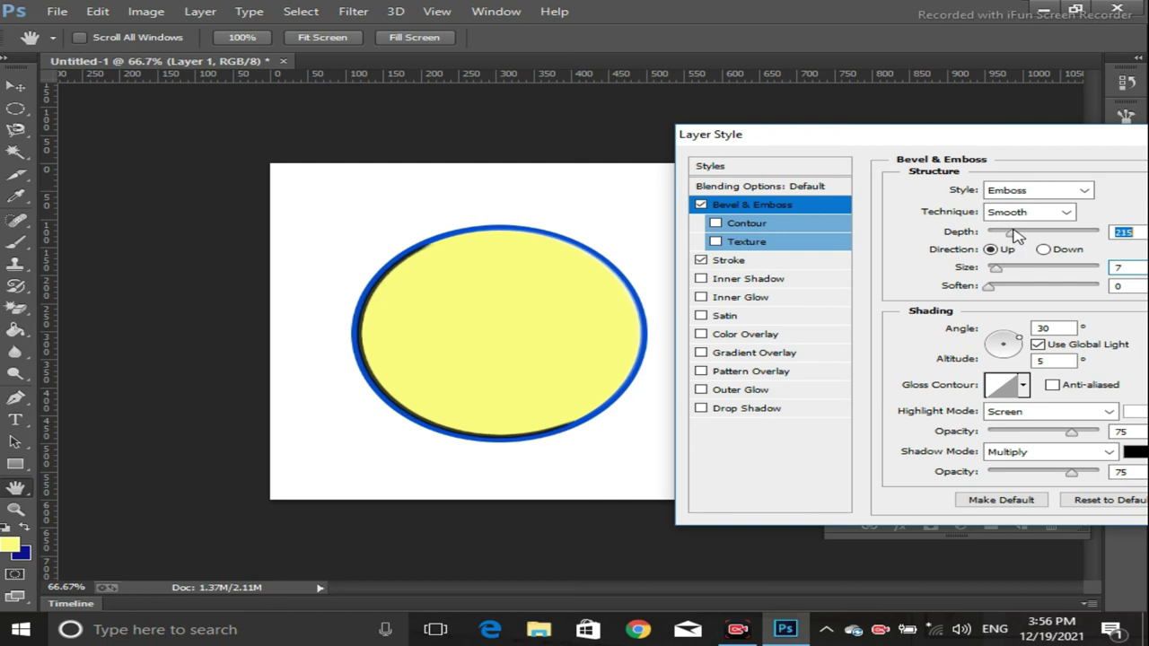
mouse_move(1030, 235)
mouse_down()
mouse_move(992, 236)
mouse_move(1014, 236)
mouse_move(1019, 274)
mouse_move(999, 276)
mouse_up()
drag(1010, 342, 1003, 342)
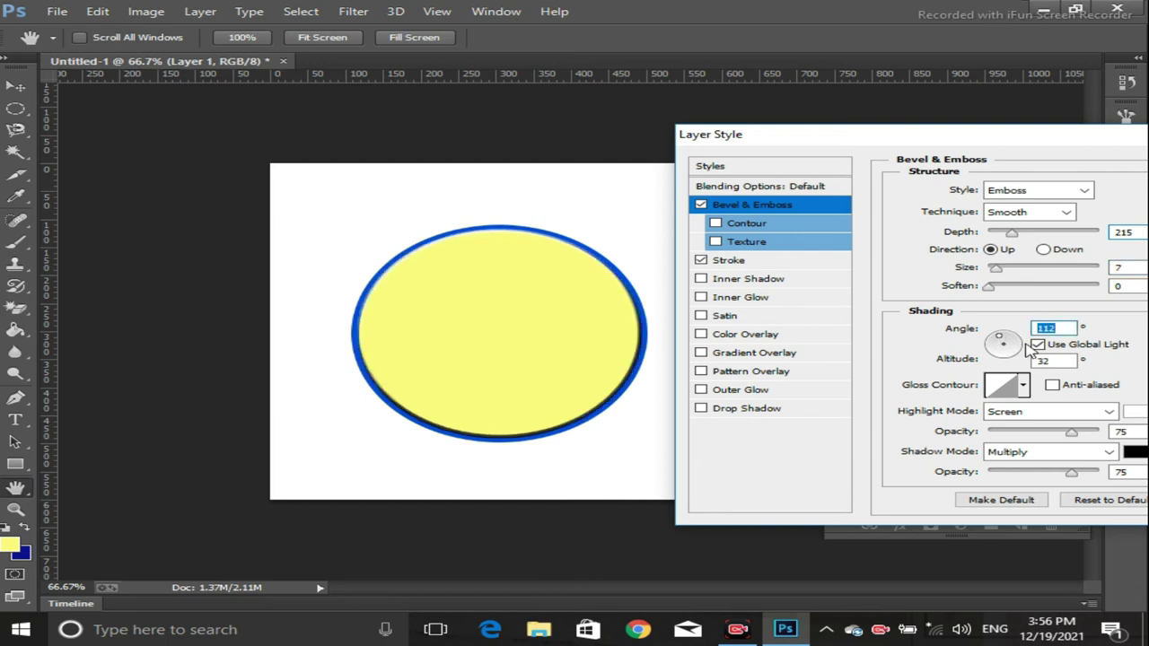
drag(995, 269, 1013, 270)
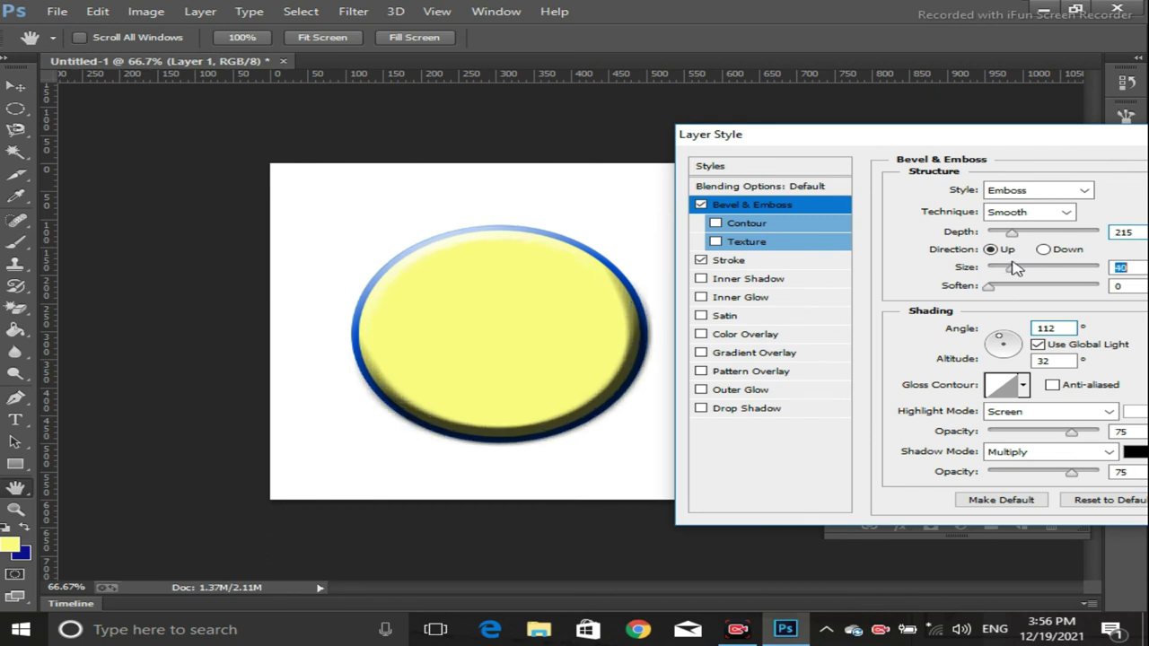
drag(1011, 270, 1001, 267)
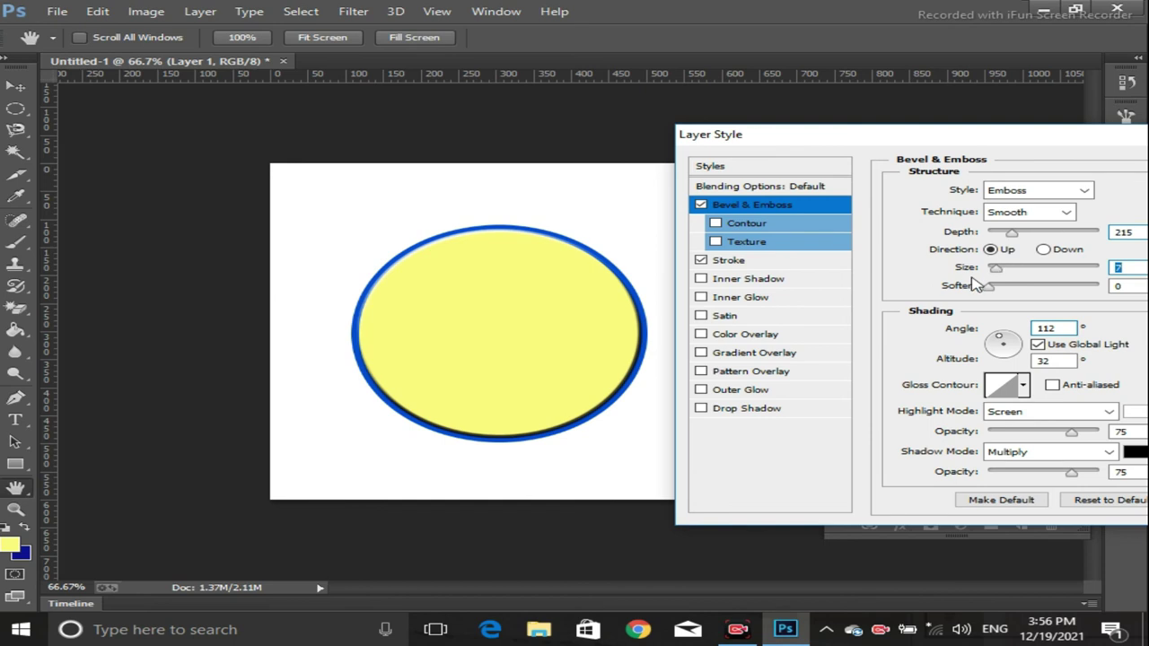
Try triple-peak gloss contours, then return the gloss contour to Linear.
click(1067, 212)
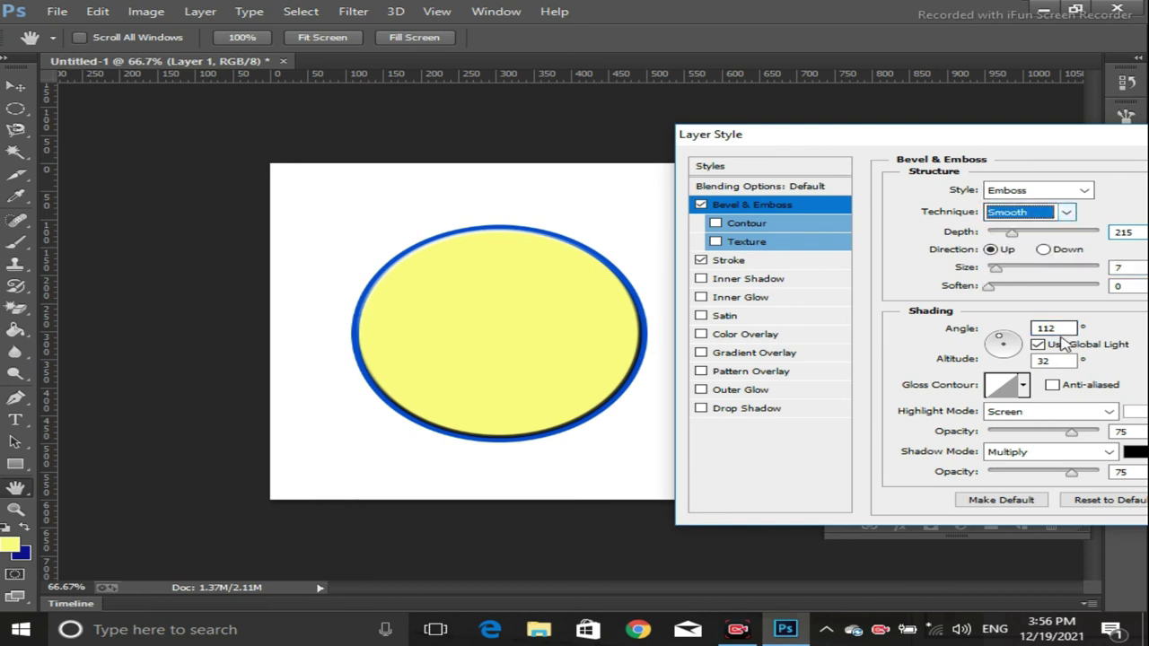
click(1023, 385)
click(965, 457)
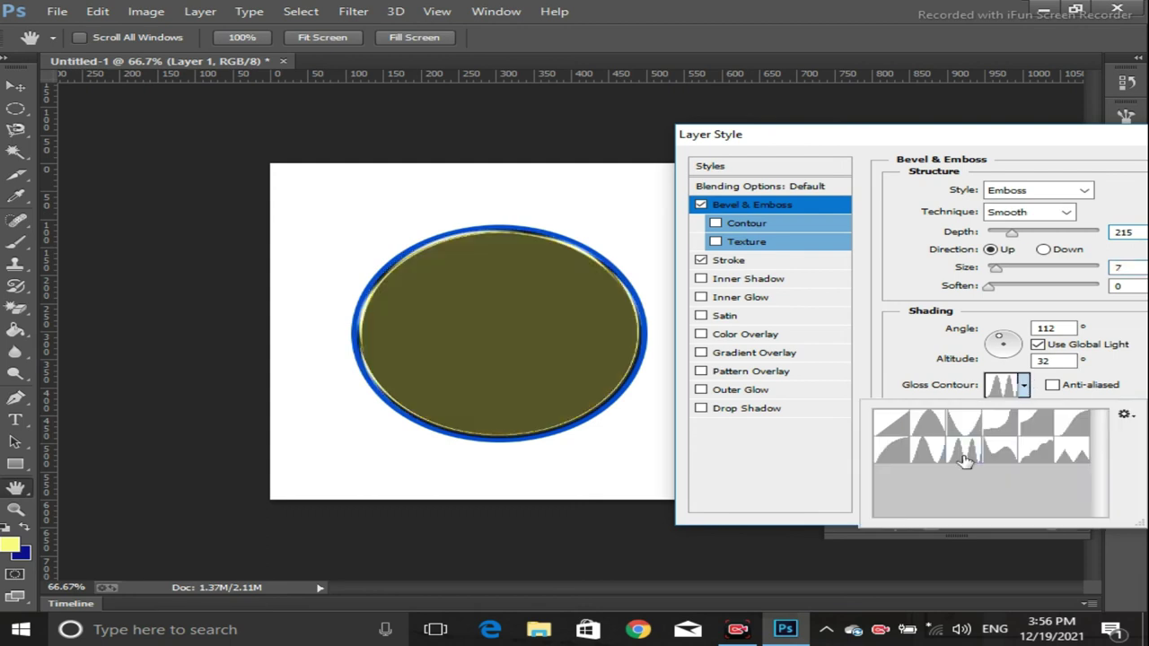
click(935, 425)
click(889, 429)
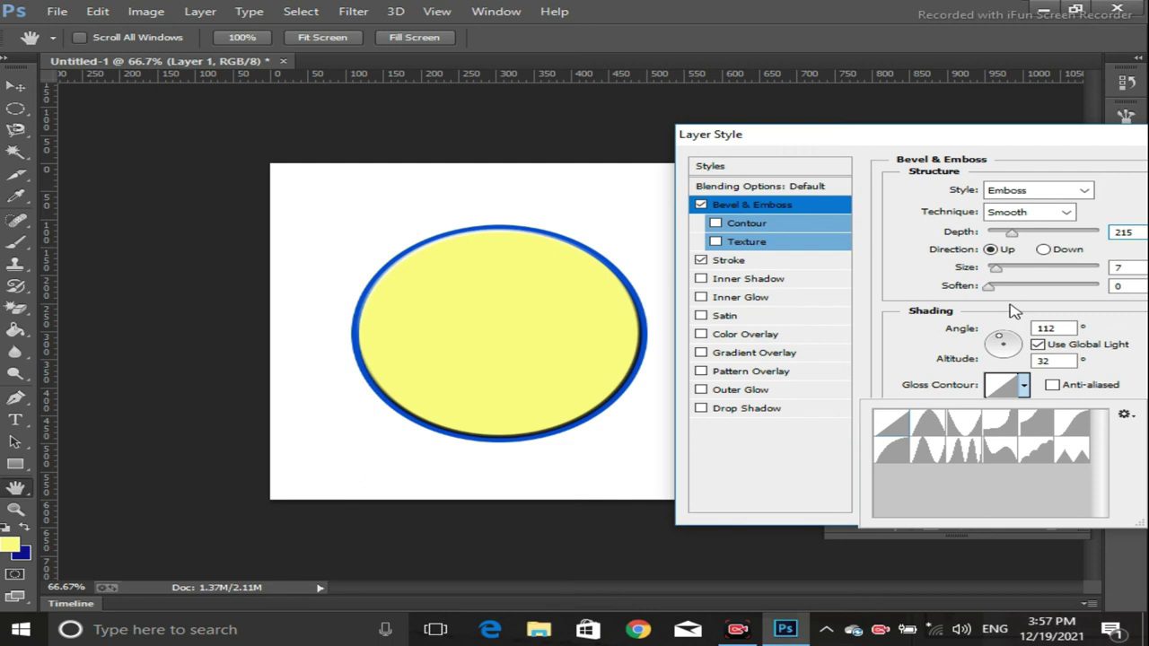
Raise the emboss depth to 419, keep size at 7, and set soften to 6.
click(1013, 235)
mouse_move(1012, 235)
mouse_down()
mouse_move(991, 233)
mouse_move(1000, 270)
mouse_move(1012, 272)
mouse_move(999, 237)
mouse_move(1098, 230)
mouse_up()
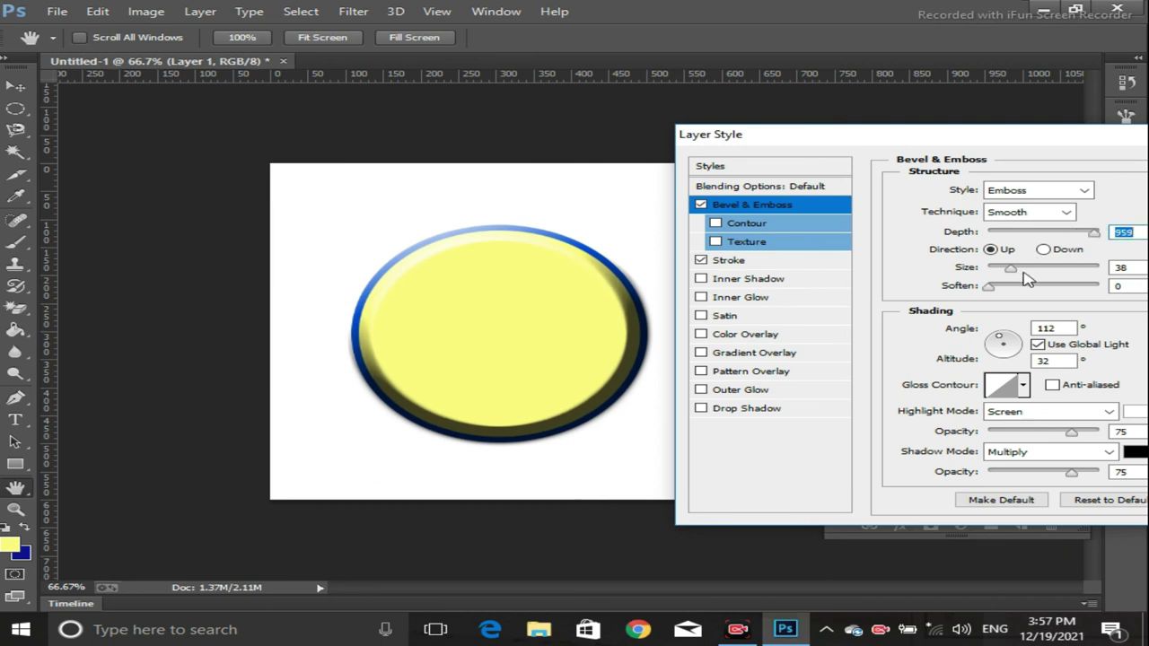
mouse_move(1017, 271)
mouse_down()
mouse_move(1077, 275)
mouse_move(1003, 254)
mouse_up()
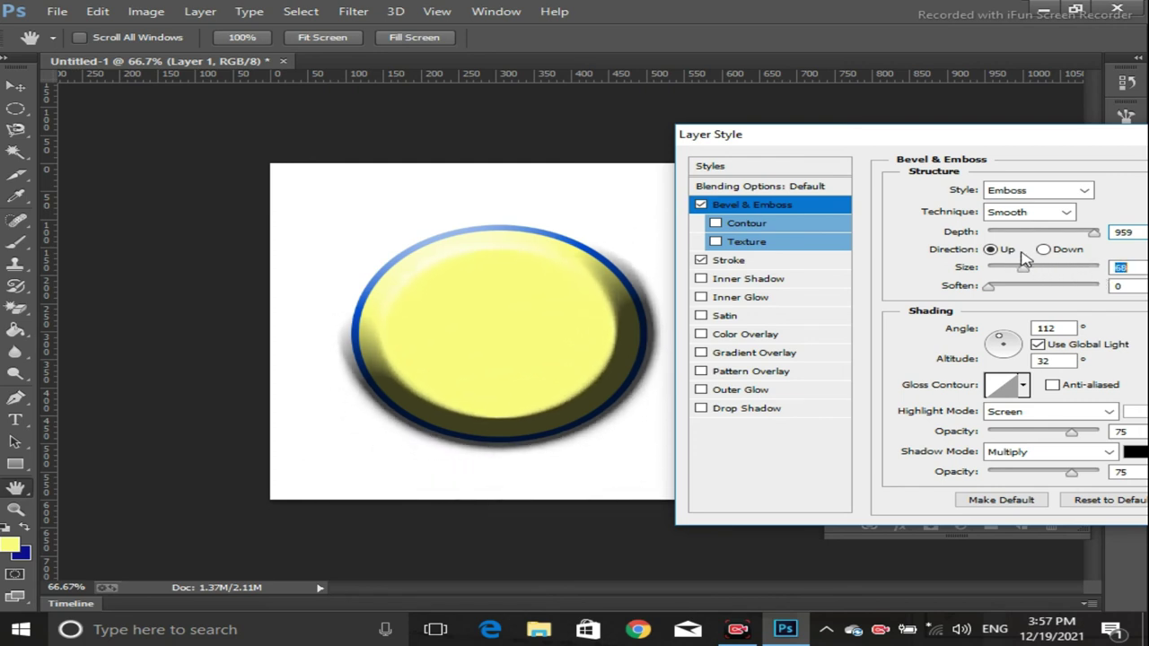
drag(1002, 253, 1002, 271)
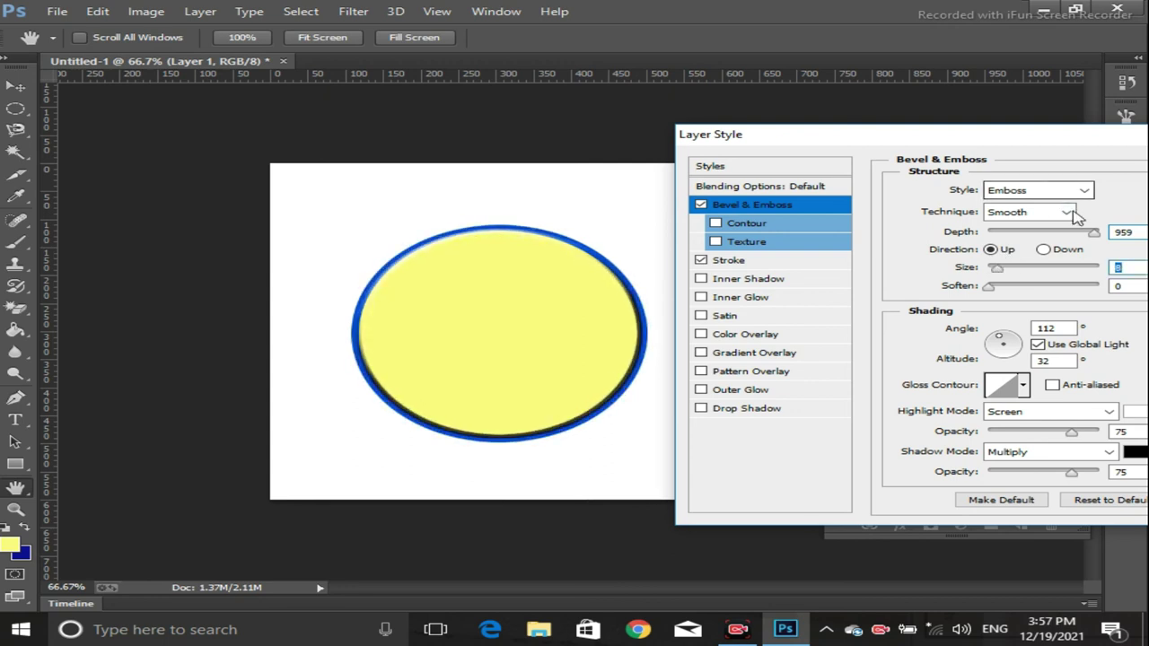
drag(1092, 235, 1037, 235)
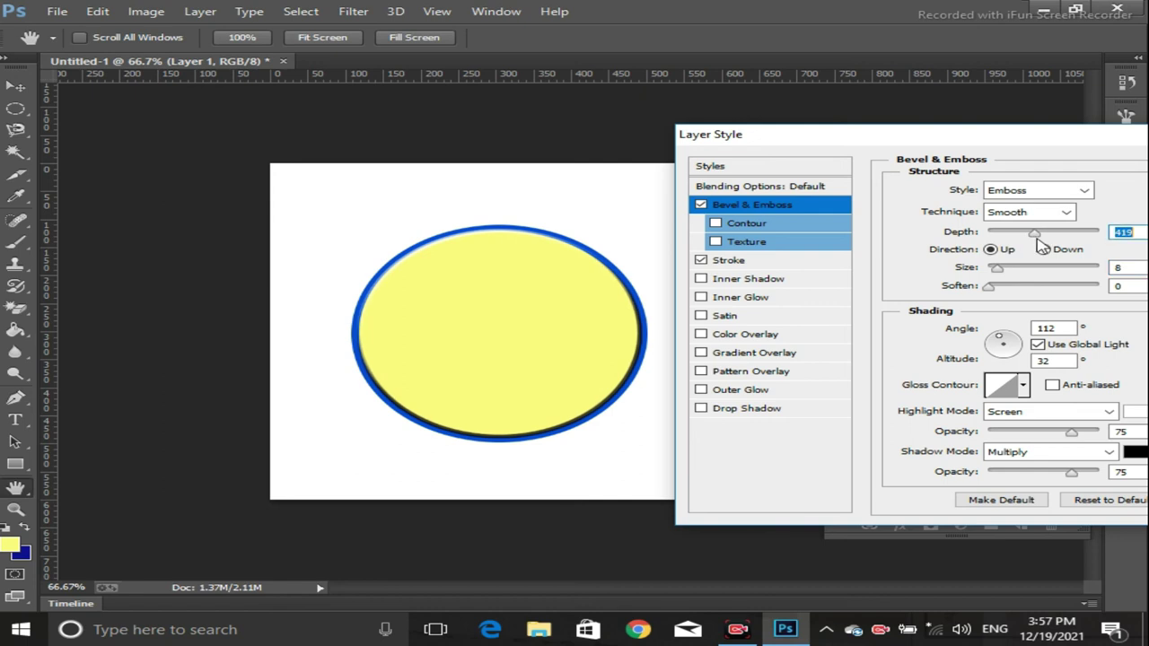
mouse_move(989, 286)
mouse_down()
mouse_move(1028, 286)
mouse_move(999, 281)
mouse_up()
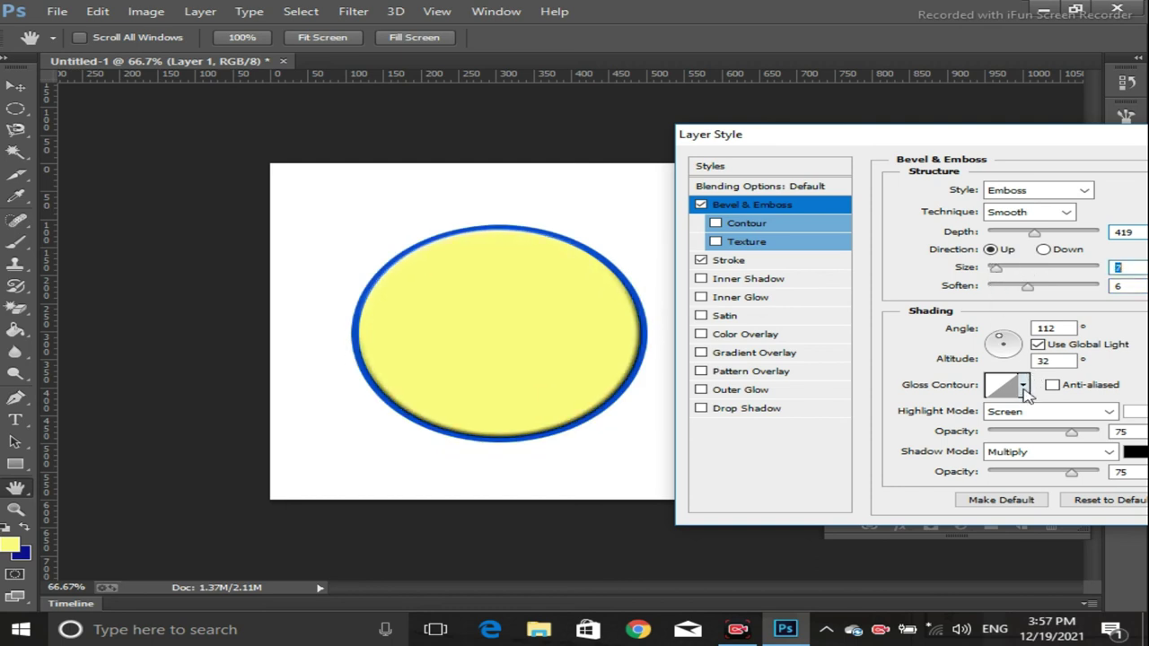
Try several gloss contour presets on the emboss, briefly returning to Linear.
click(1023, 385)
click(960, 460)
click(933, 460)
click(898, 460)
click(890, 428)
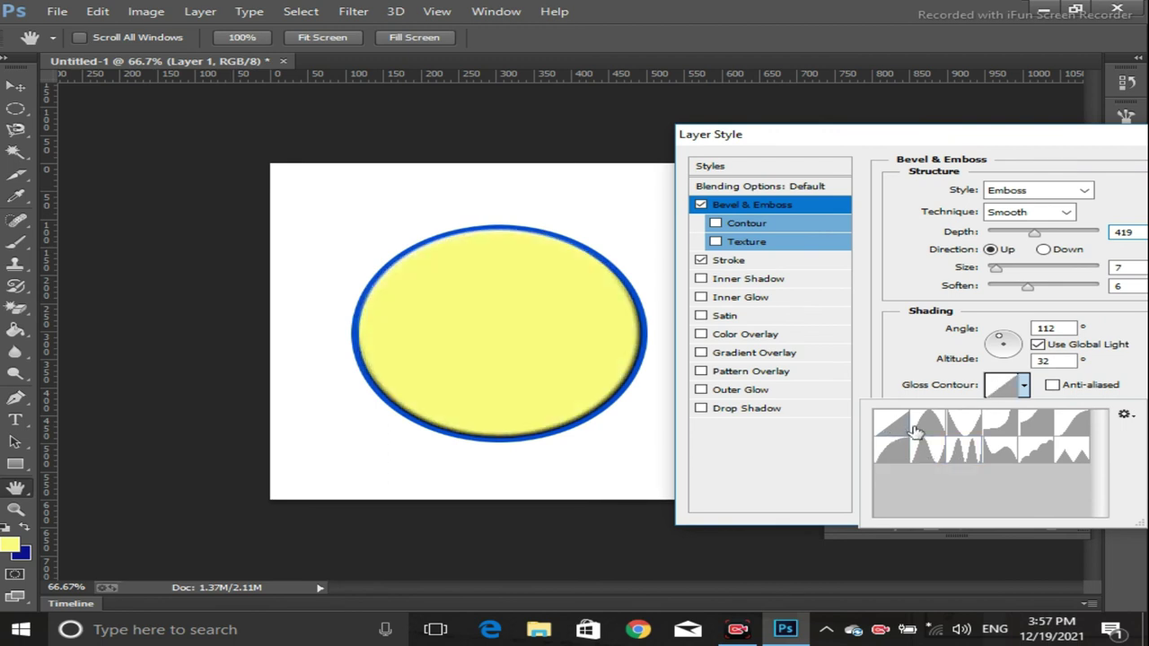
click(934, 429)
click(988, 429)
click(1035, 428)
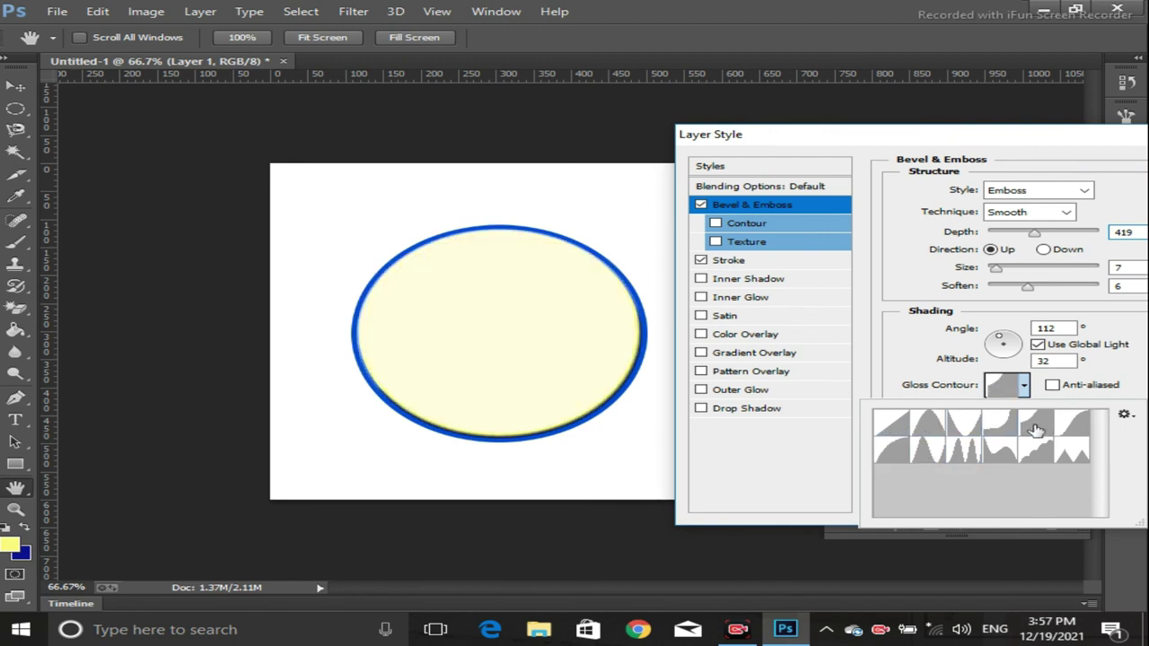
Settle on the Linear gloss contour and set the emboss technique to Chisel Hard.
click(998, 454)
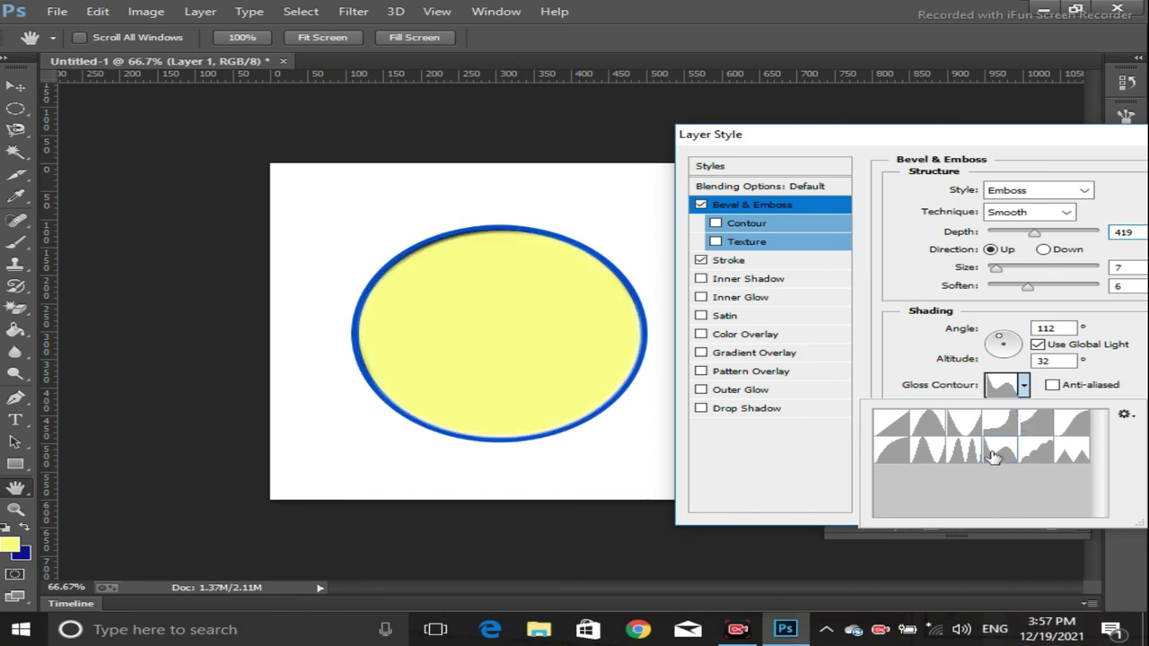
click(1064, 455)
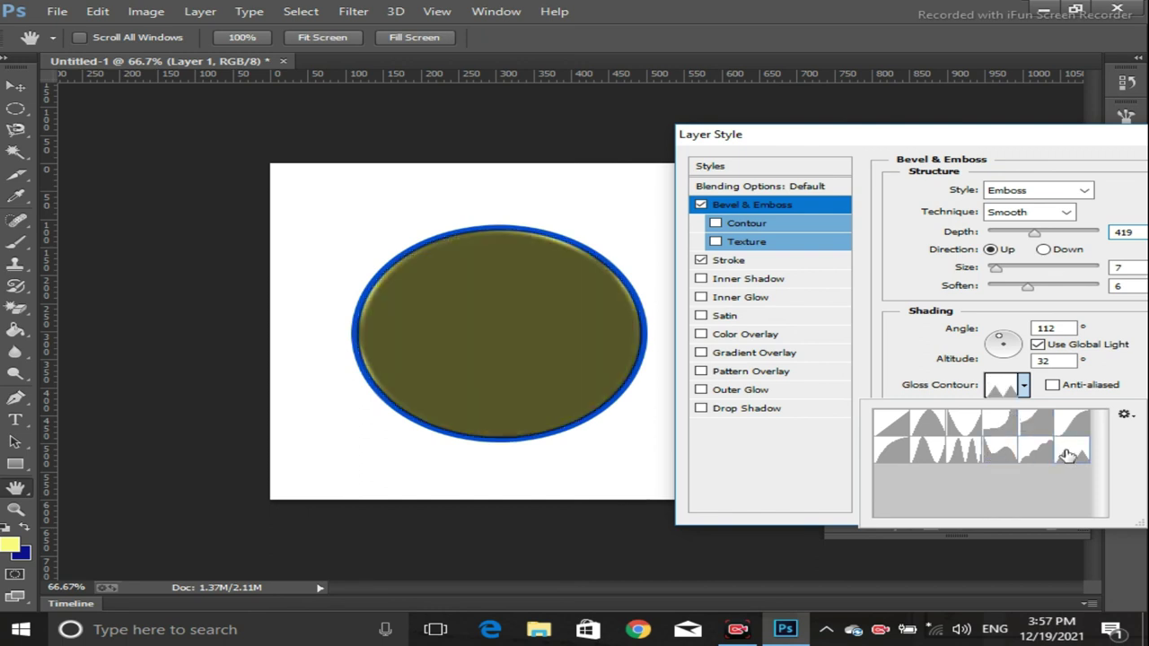
click(964, 451)
click(888, 426)
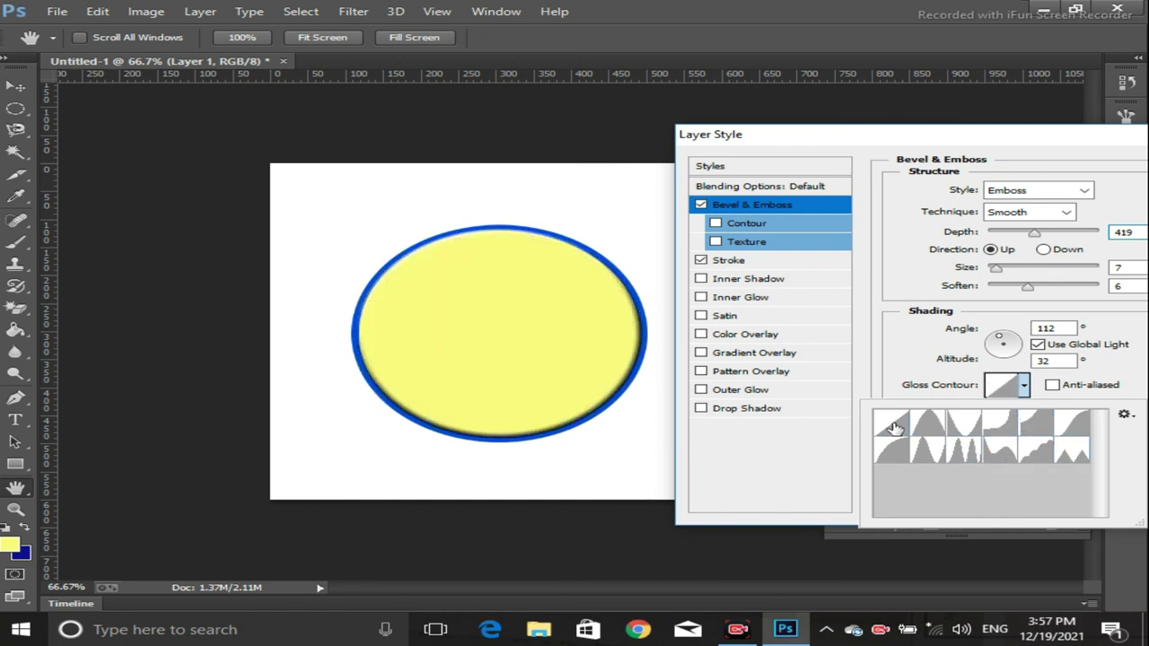
click(878, 350)
click(1041, 214)
click(1023, 244)
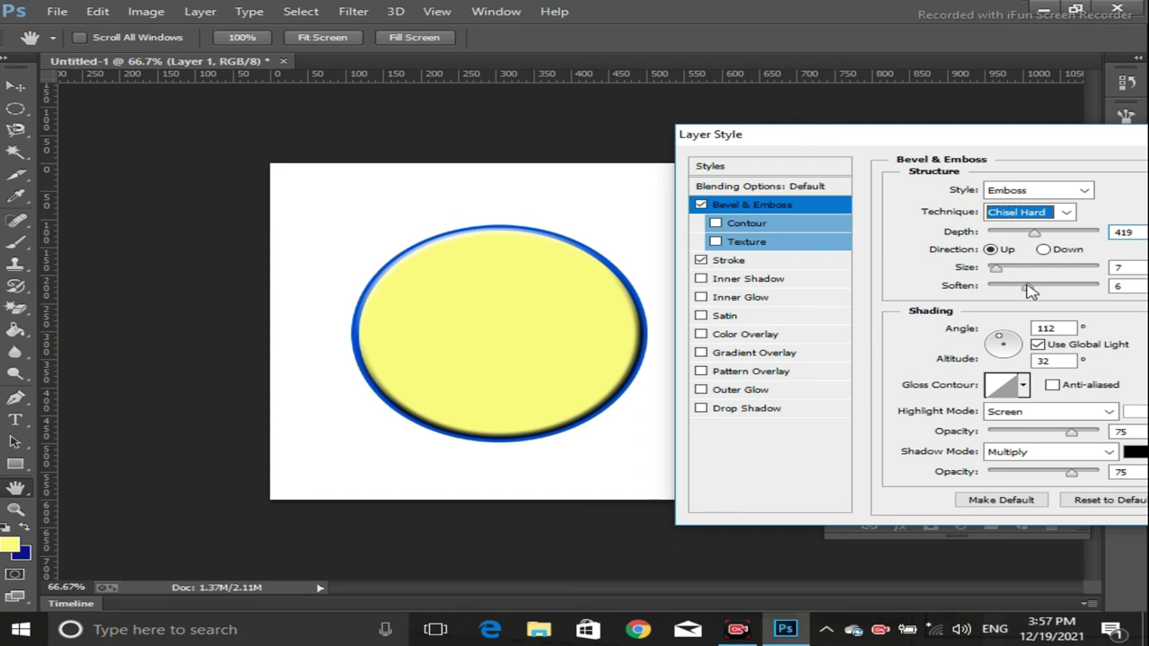
Experiment with emboss soften, size and direction, then switch Bevel & Emboss off.
mouse_move(1026, 285)
mouse_down()
mouse_move(1043, 285)
mouse_move(1003, 292)
mouse_move(1026, 268)
mouse_move(1100, 262)
mouse_up()
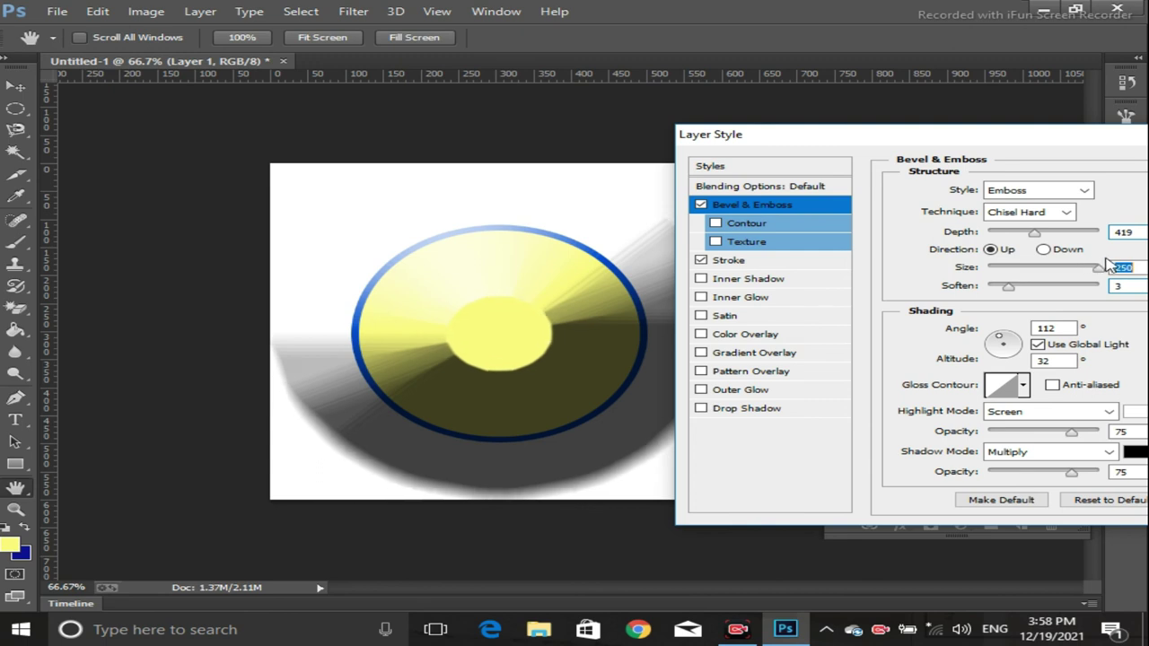
drag(1090, 275, 1024, 268)
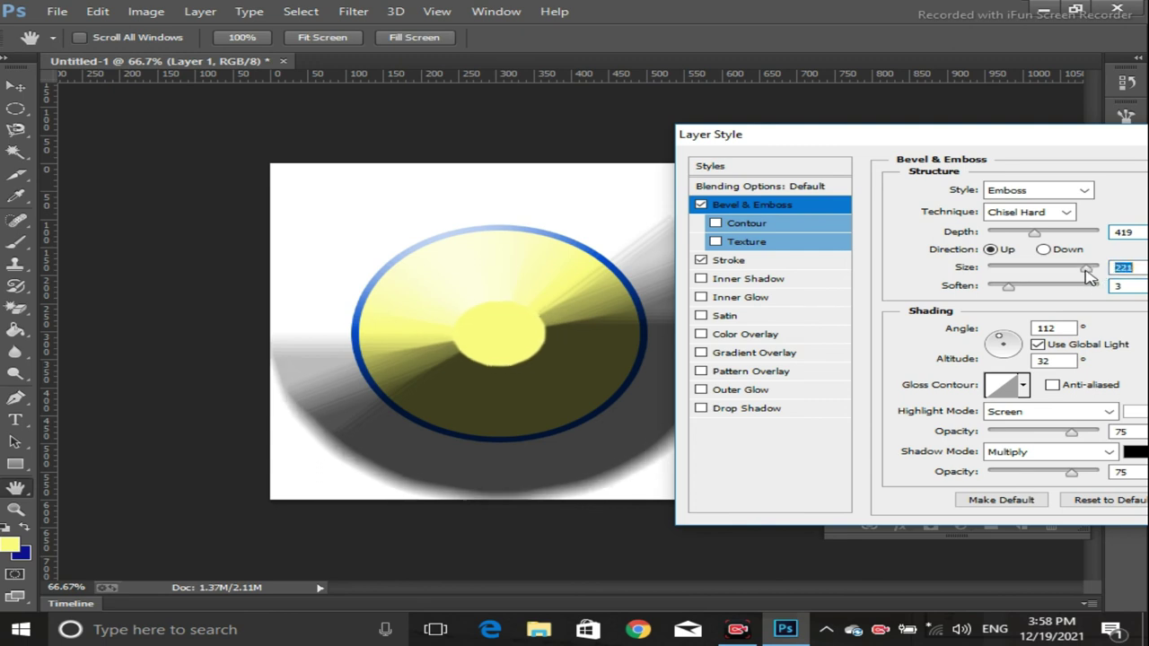
click(1043, 250)
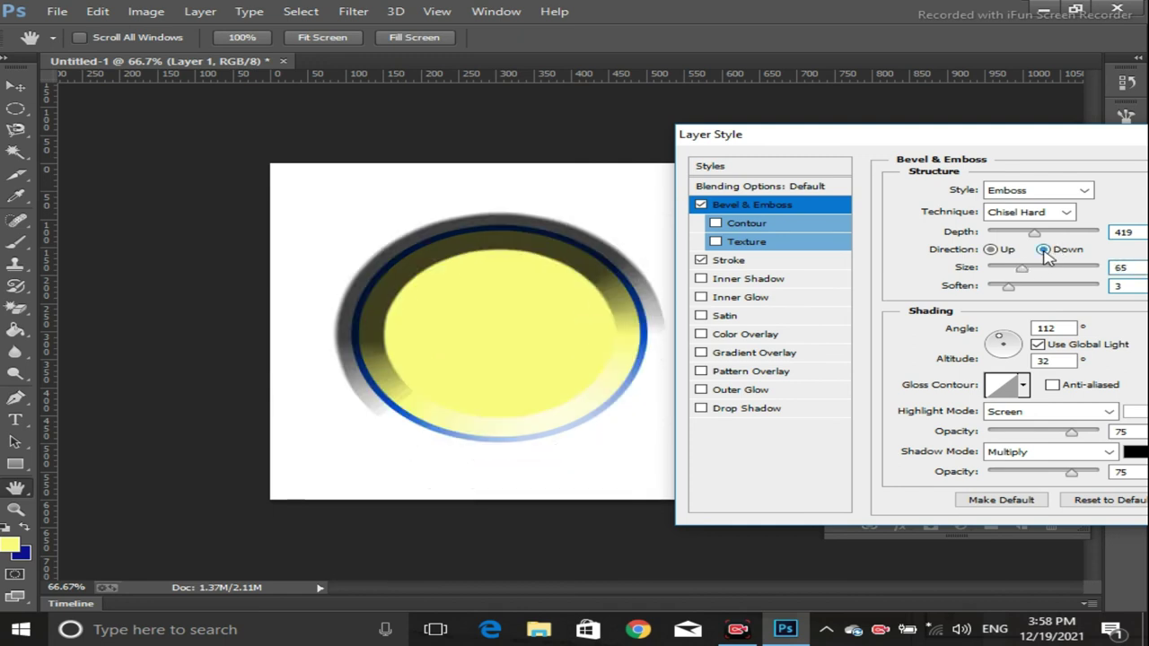
mouse_move(1028, 274)
mouse_down()
mouse_move(1050, 268)
mouse_move(981, 272)
mouse_up()
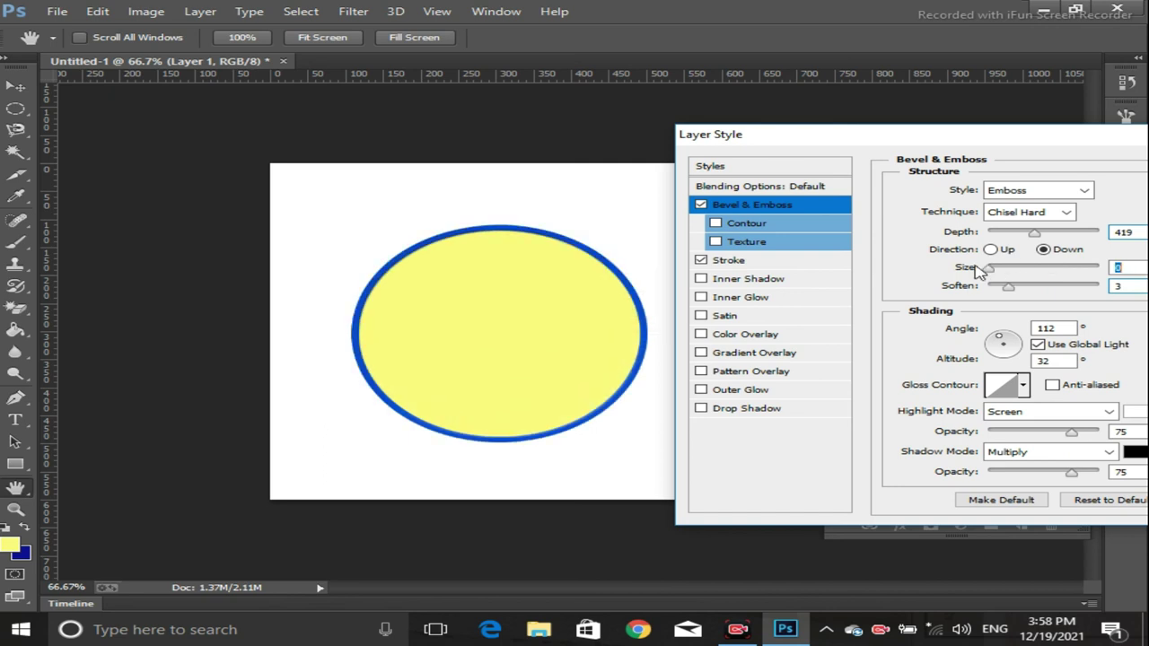
text(13)
click(701, 261)
click(701, 205)
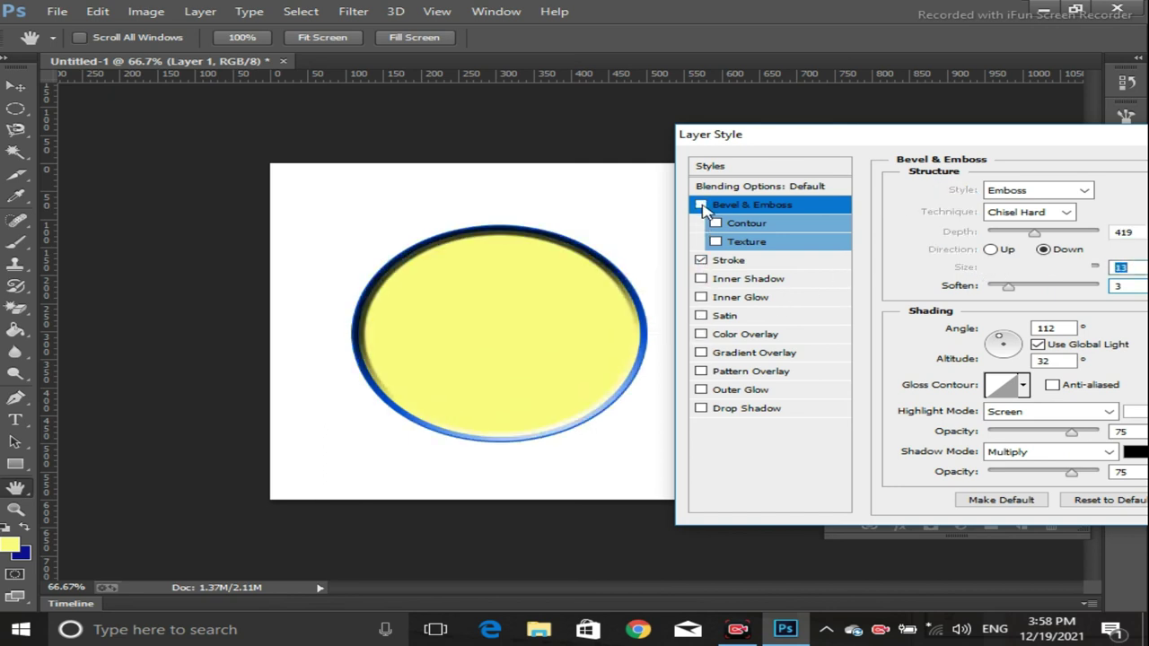
Add an inner shadow to the circle with size 79 and angle -24°.
click(701, 261)
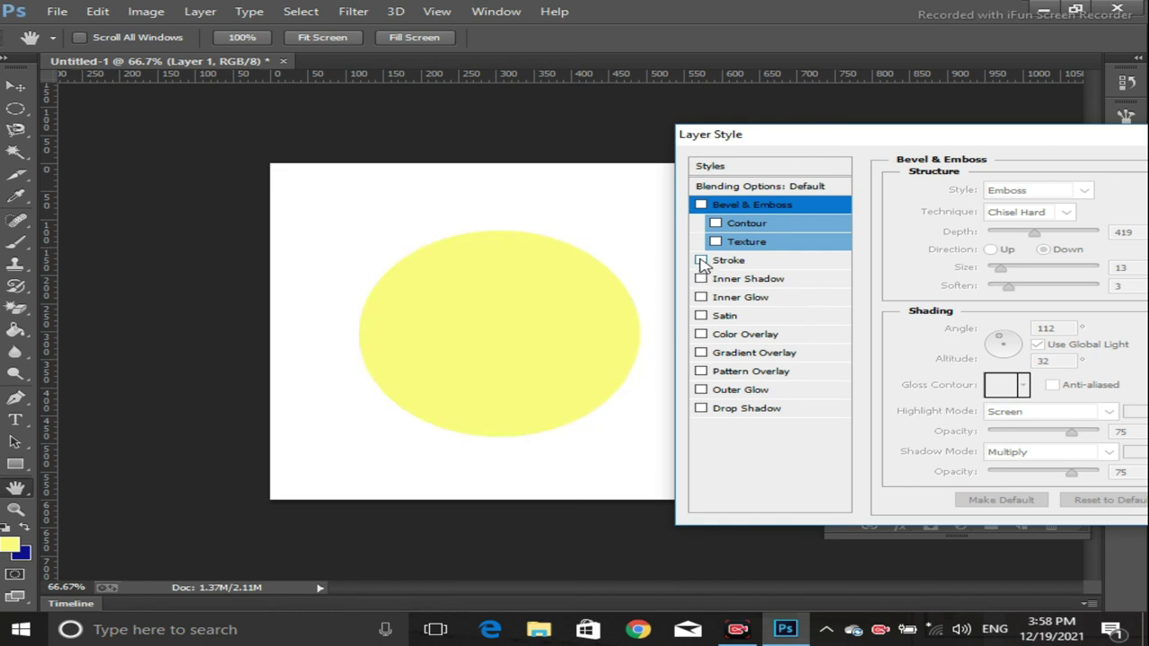
click(701, 260)
click(702, 279)
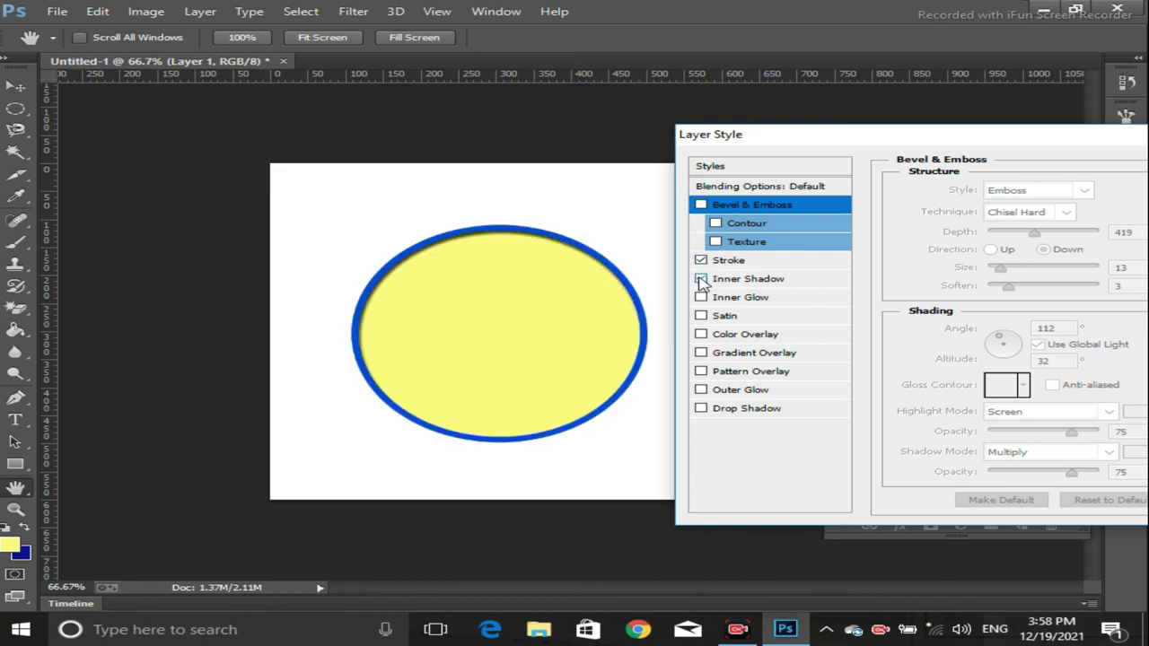
click(745, 280)
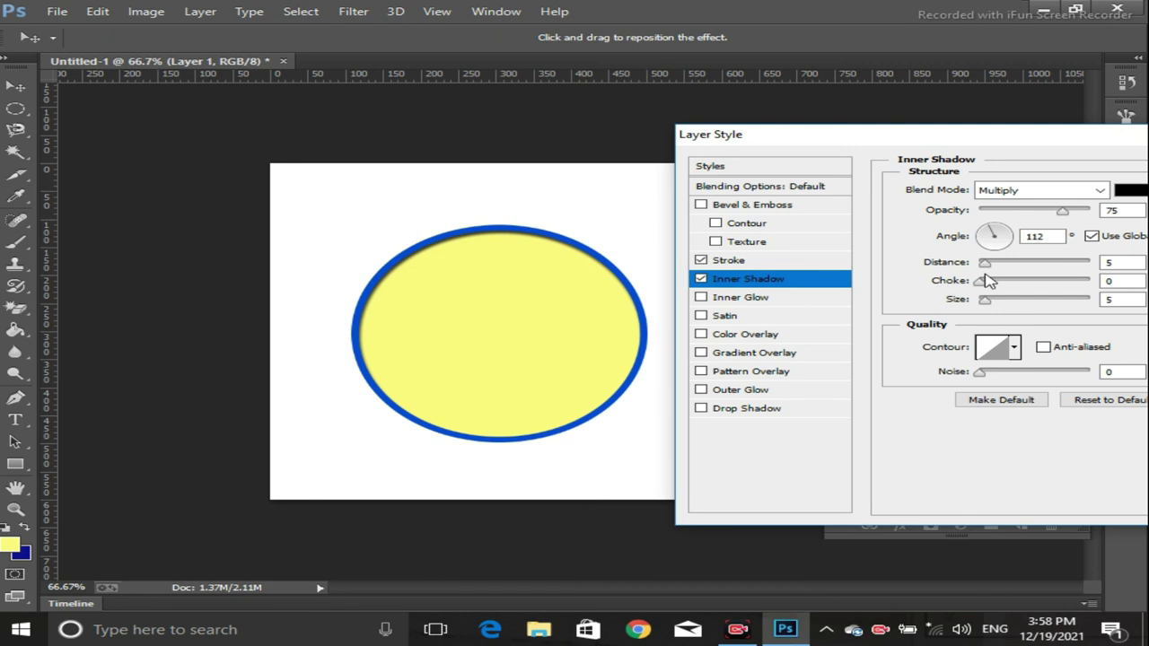
drag(983, 300, 1020, 300)
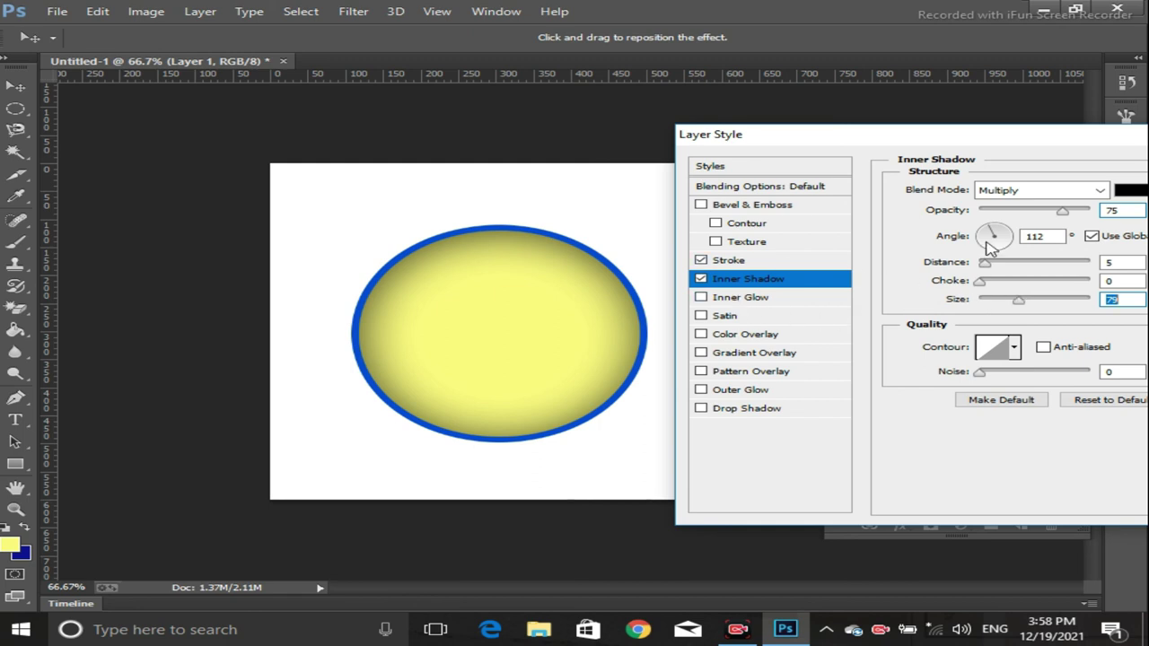
drag(989, 237, 1012, 245)
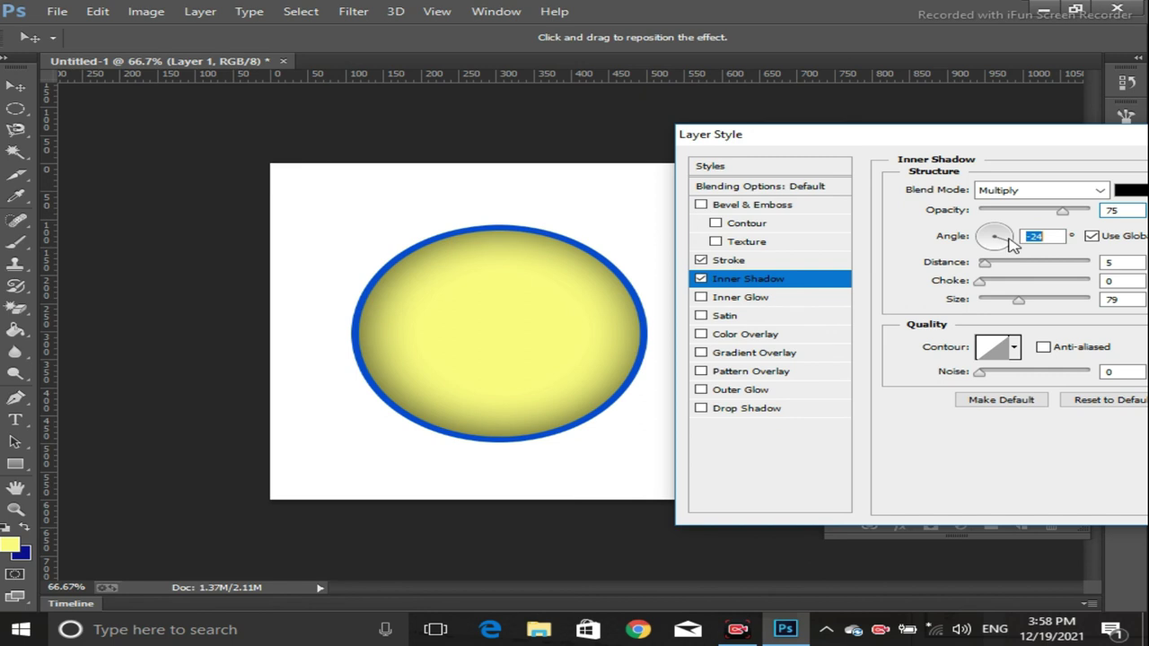
Try inner shadow contour presets, then replace the inner shadow with an inner glow.
click(1015, 347)
click(961, 413)
click(927, 419)
click(893, 395)
click(957, 388)
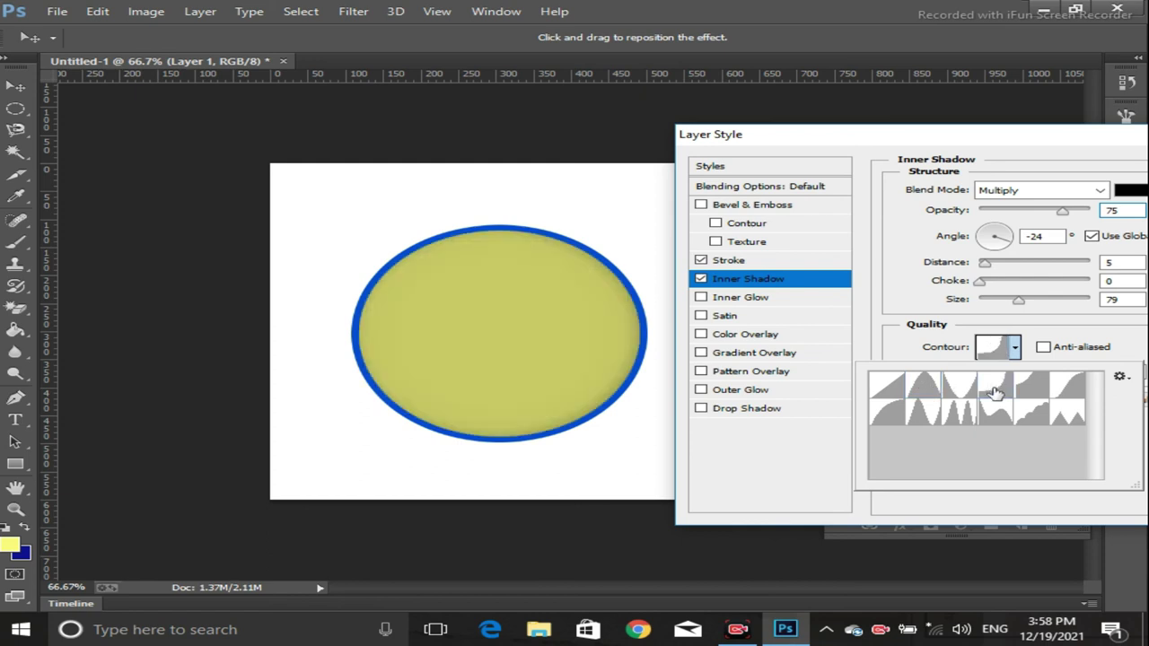
click(925, 390)
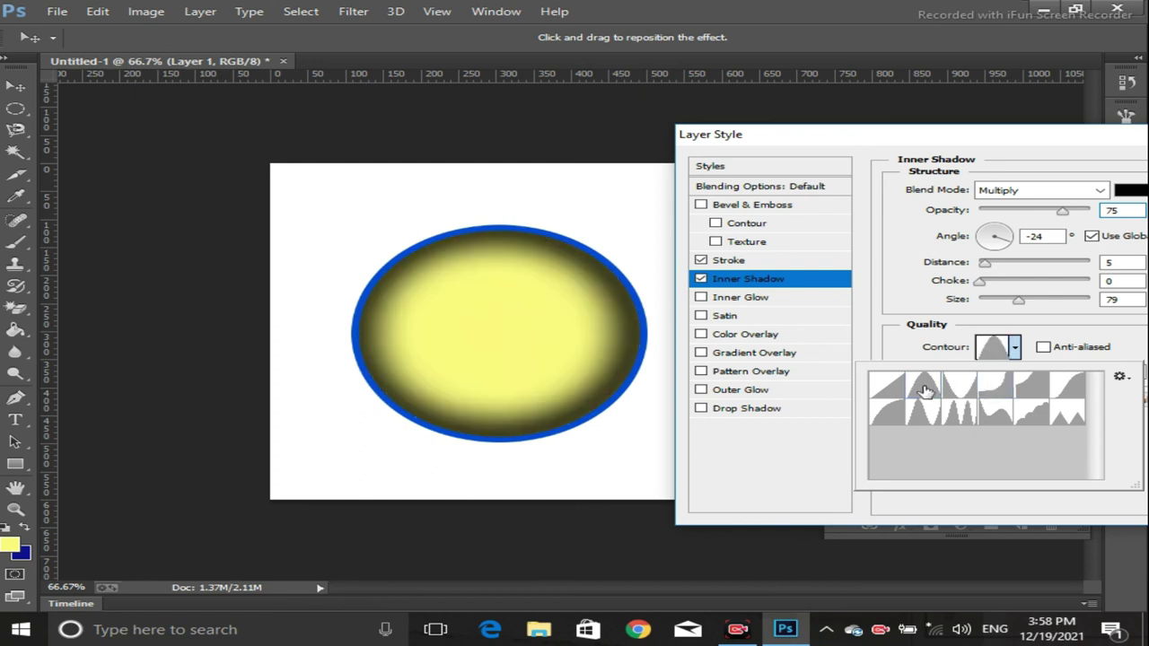
click(730, 300)
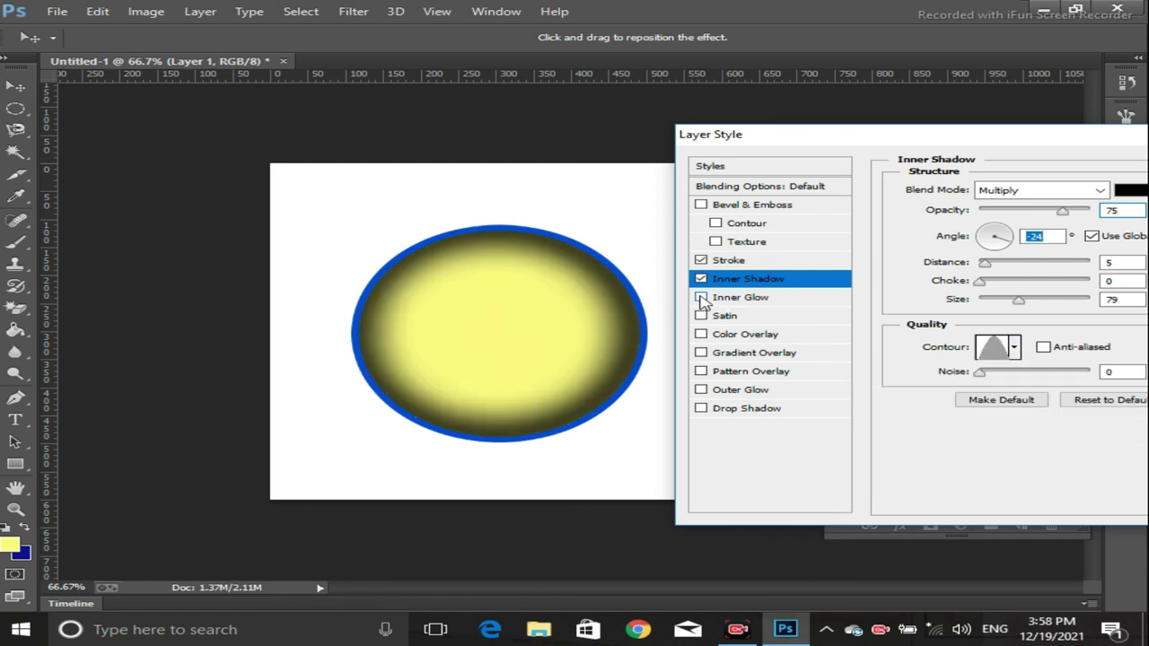
click(701, 278)
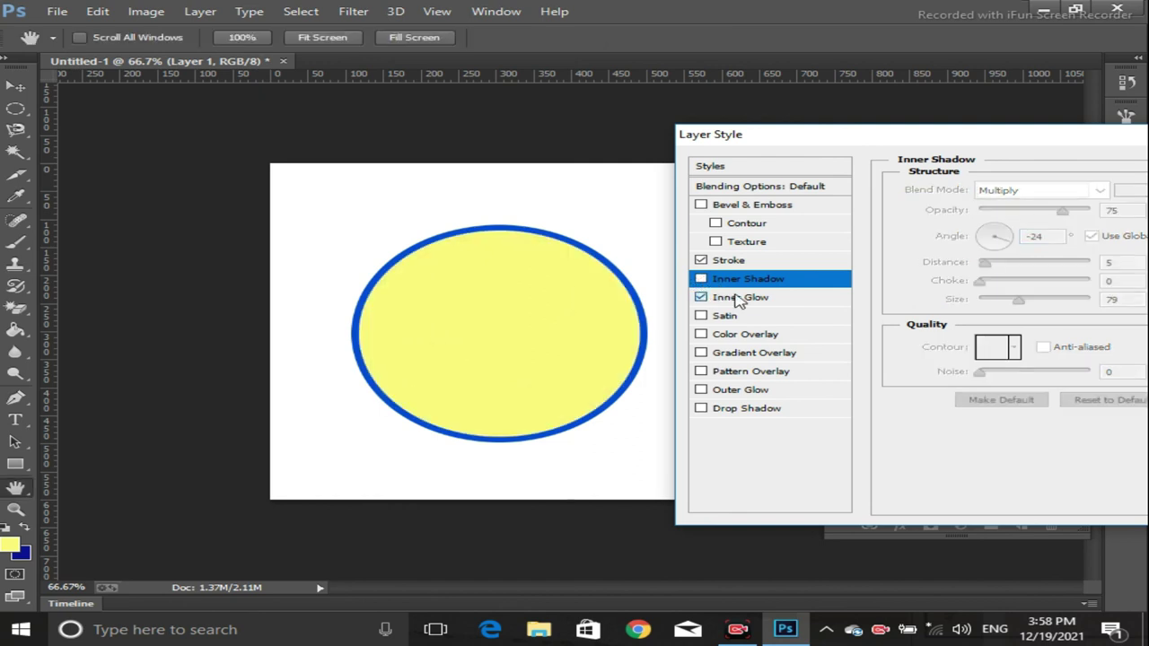
Set the circle's inner glow colour to bright red (ff0306), size 18.
click(738, 300)
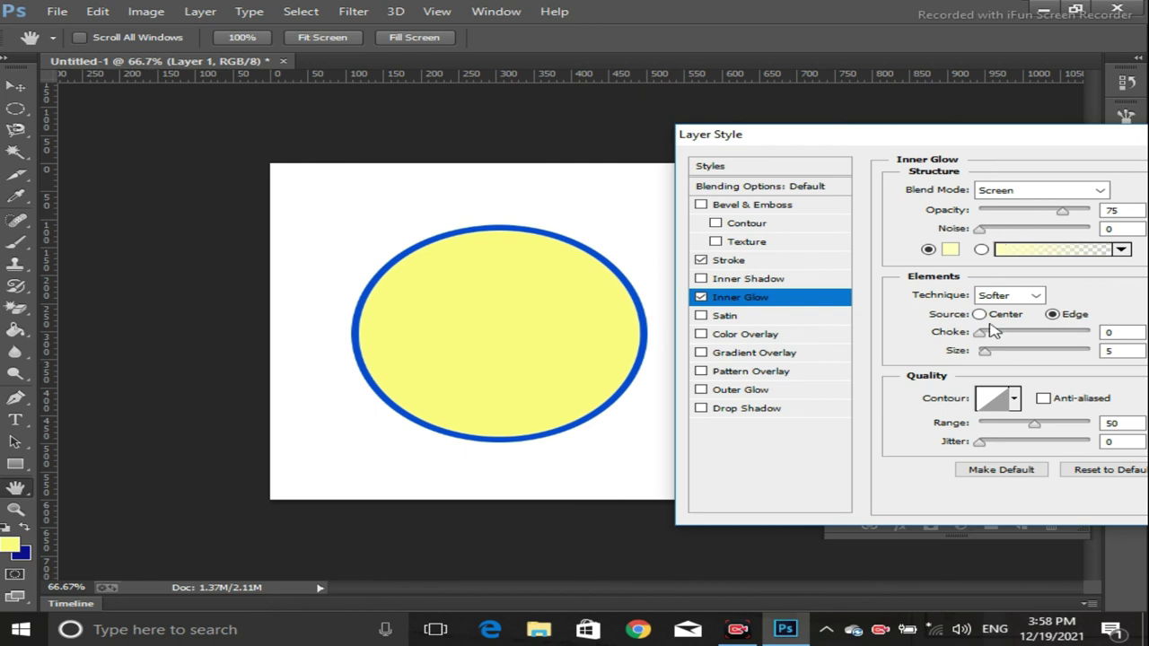
drag(984, 351, 999, 357)
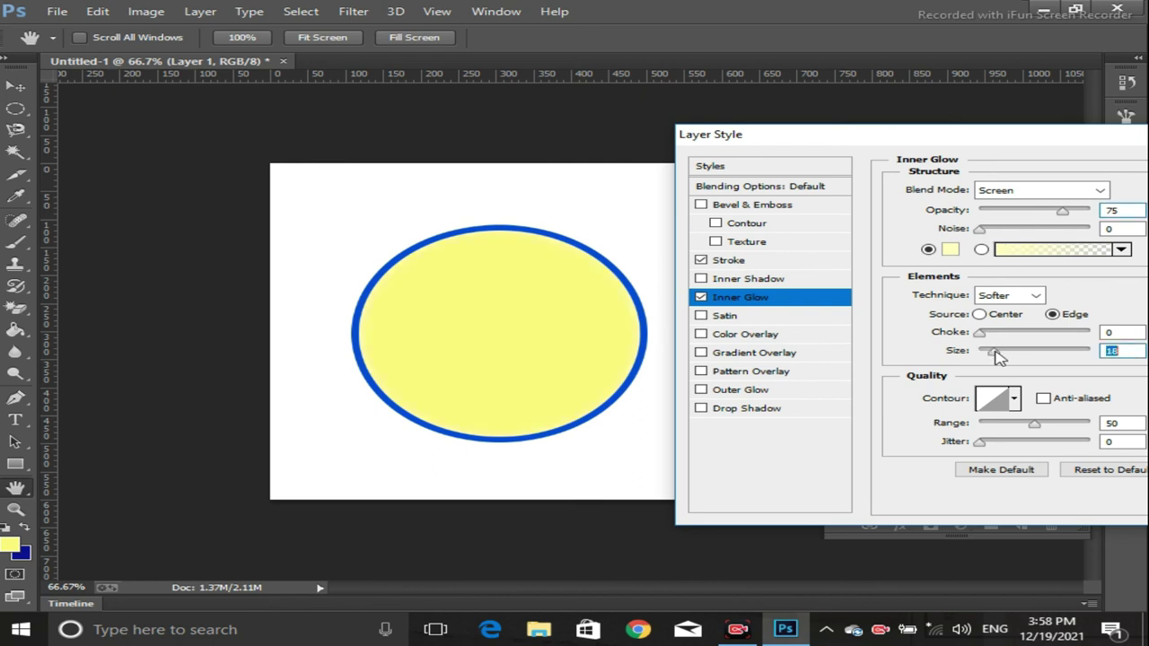
click(950, 251)
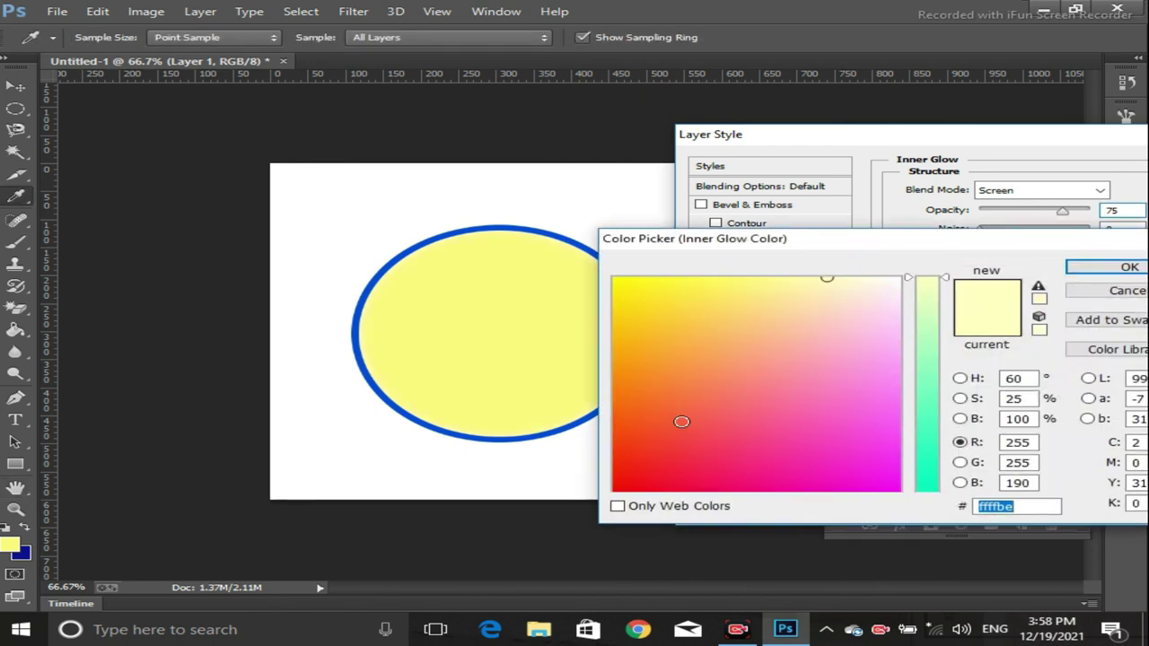
click(620, 489)
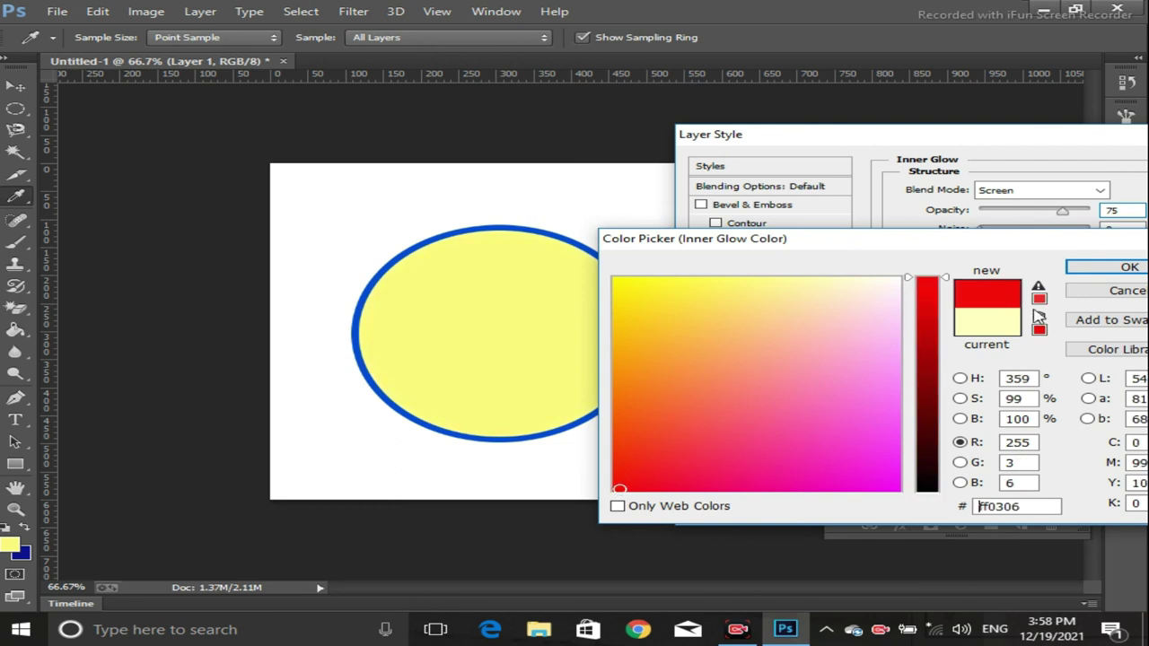
click(1124, 267)
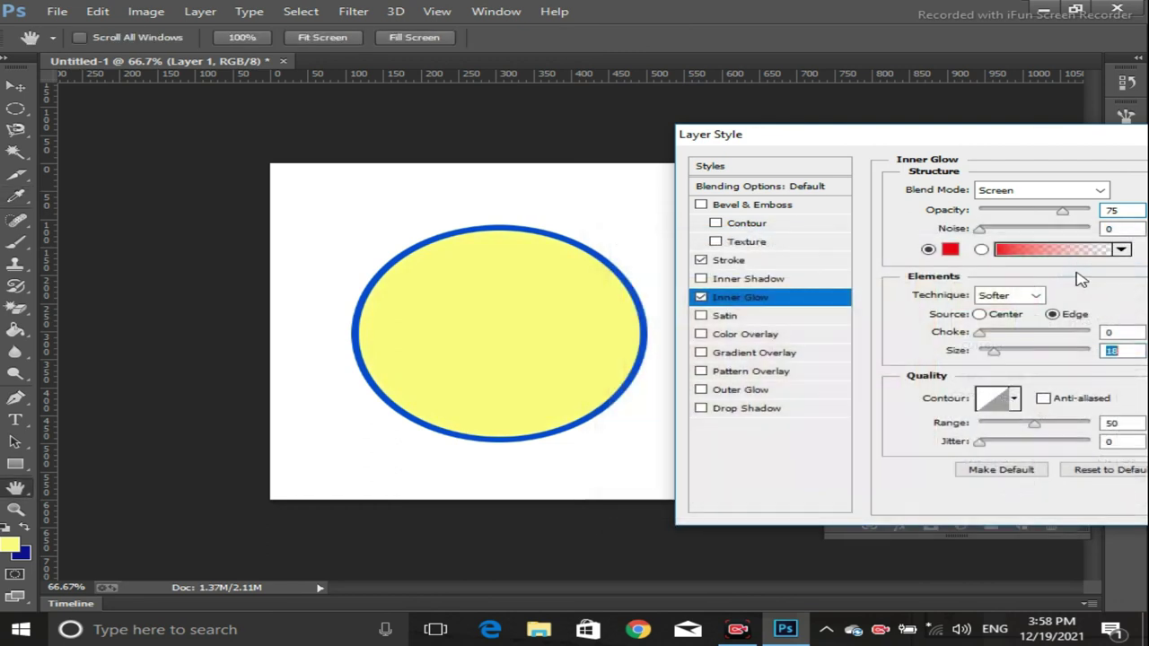
Make the inner glow radiate from the Center at size 43 in Darken blend mode.
click(980, 314)
drag(994, 353, 1005, 355)
click(1099, 190)
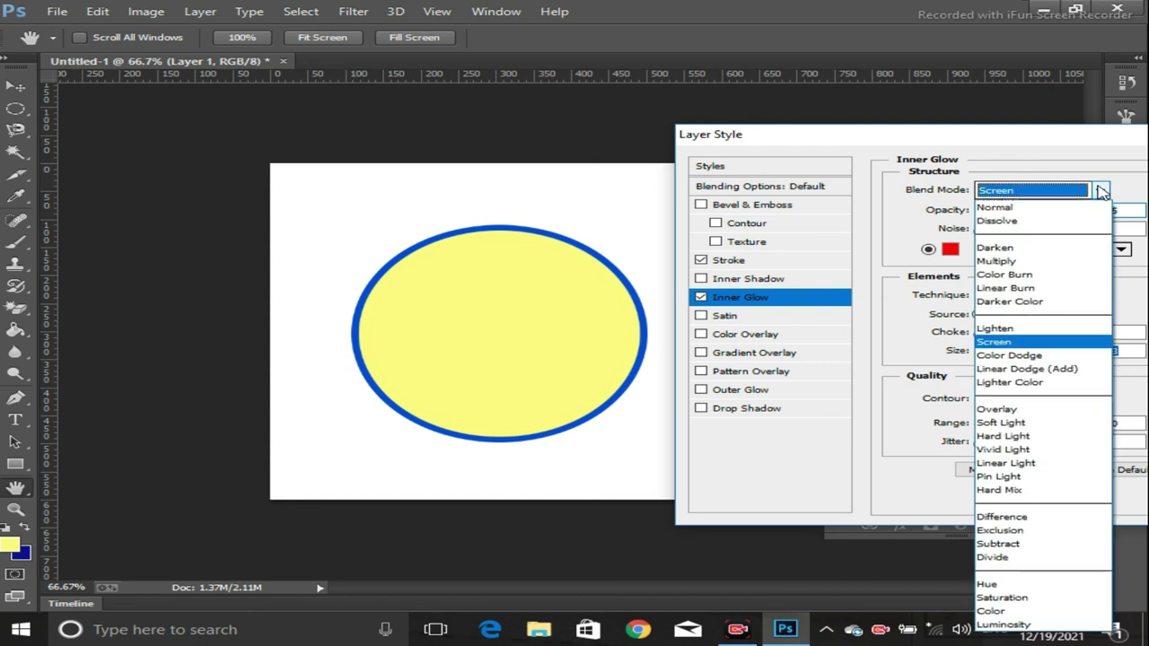
click(1039, 248)
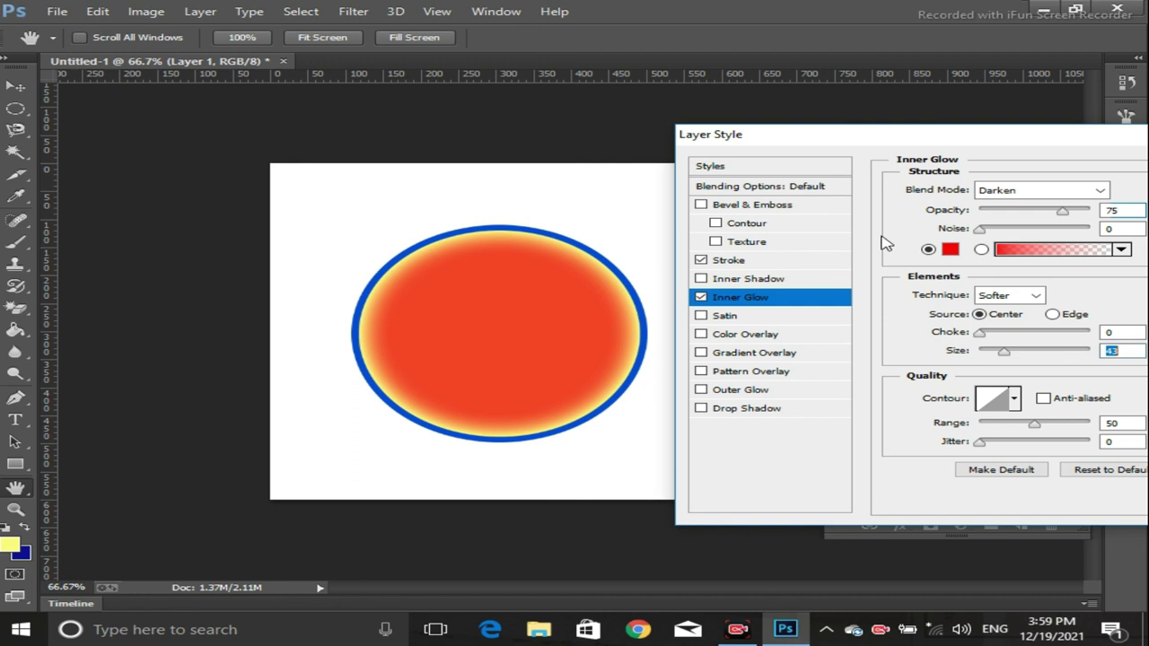
Set the inner glow to size 70 from the Edge with a wide red-edge contour, and add a gradient overlay.
mouse_move(1005, 357)
mouse_down()
mouse_move(1072, 356)
mouse_move(981, 364)
mouse_move(1019, 360)
mouse_up()
click(1052, 316)
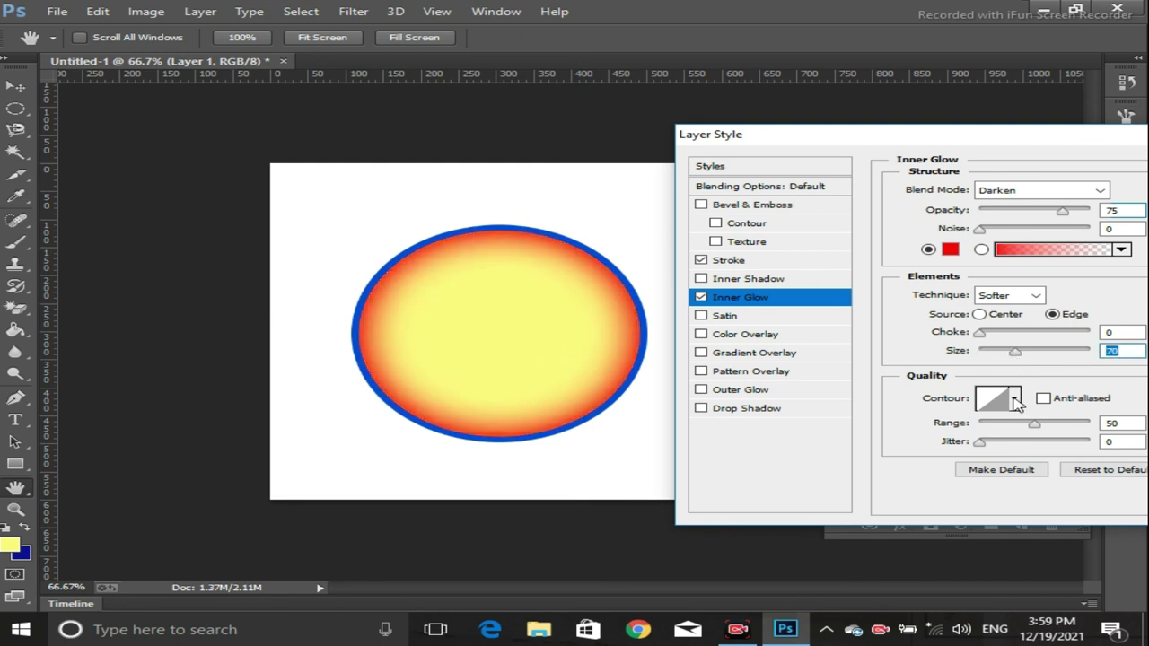
click(1016, 401)
click(956, 469)
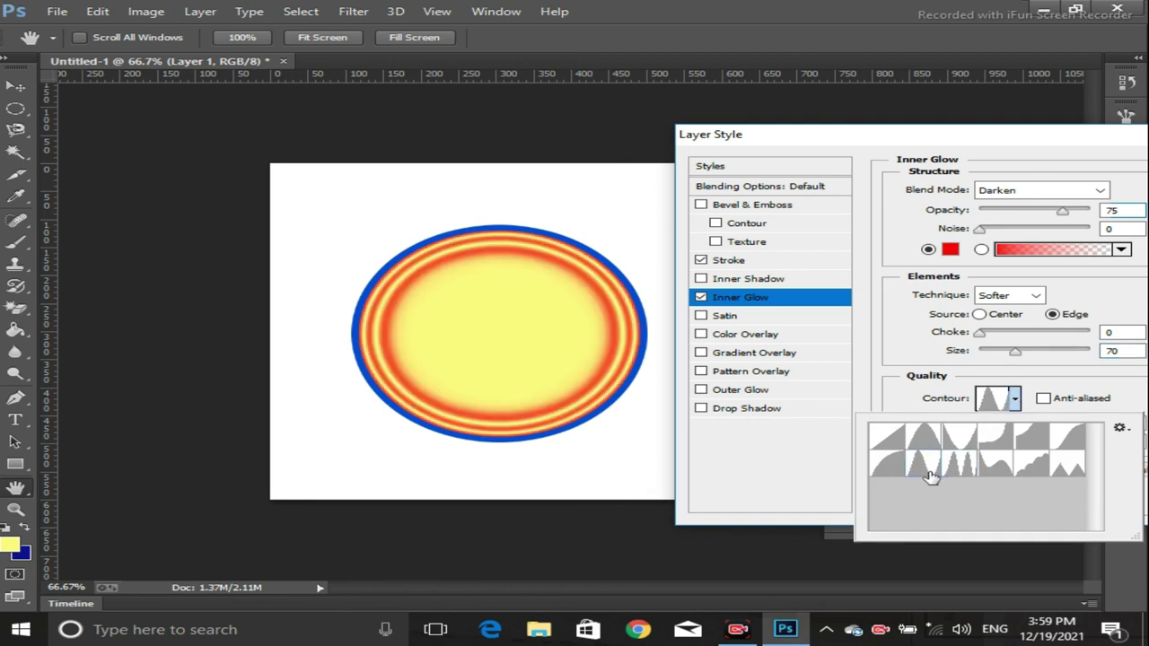
click(927, 468)
click(922, 440)
click(967, 440)
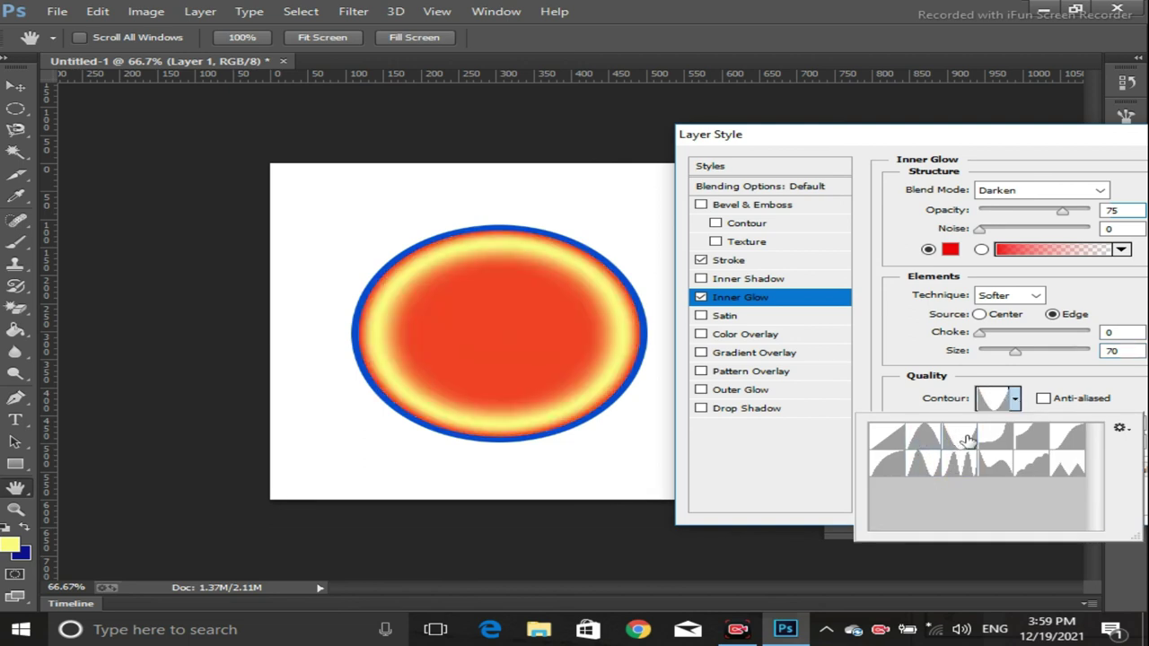
click(993, 445)
click(947, 444)
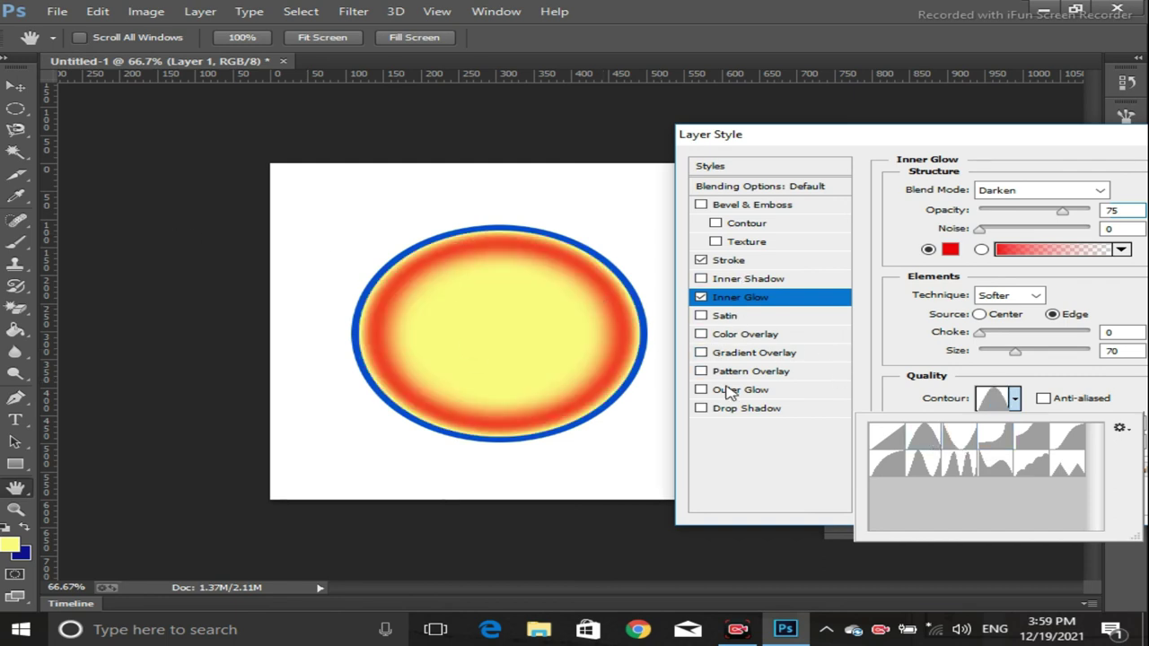
key(Escape)
click(717, 356)
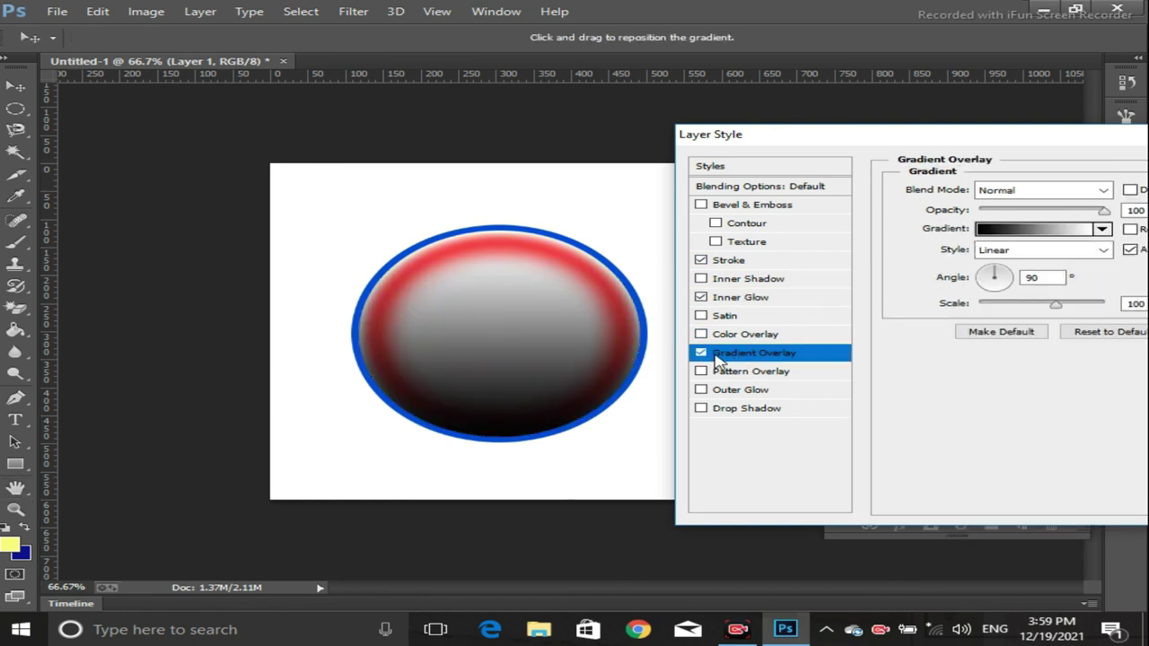
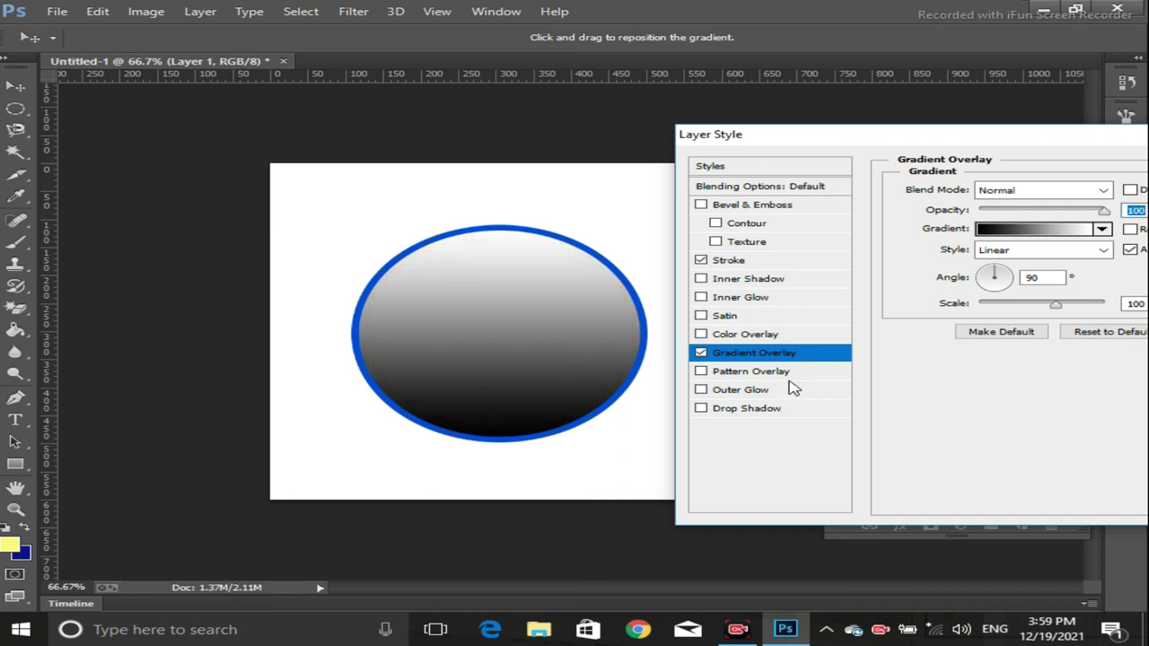
Make the circle's gradient overlay Radial, trying Red, Green before settling on the Spectrum preset.
click(1041, 229)
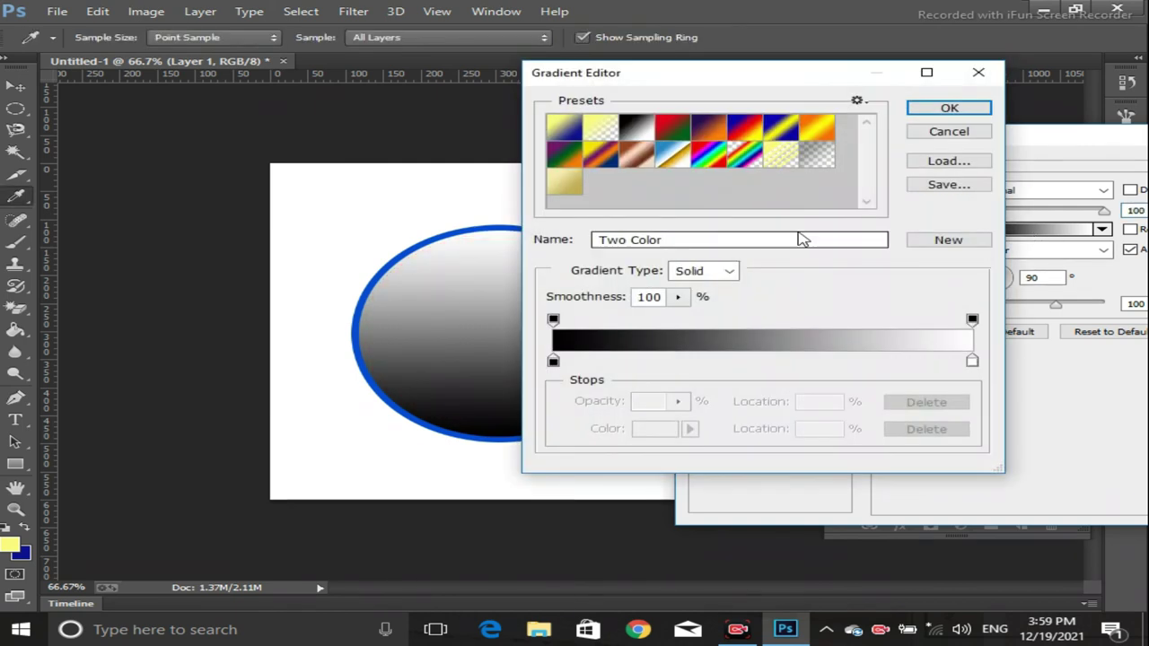
click(675, 131)
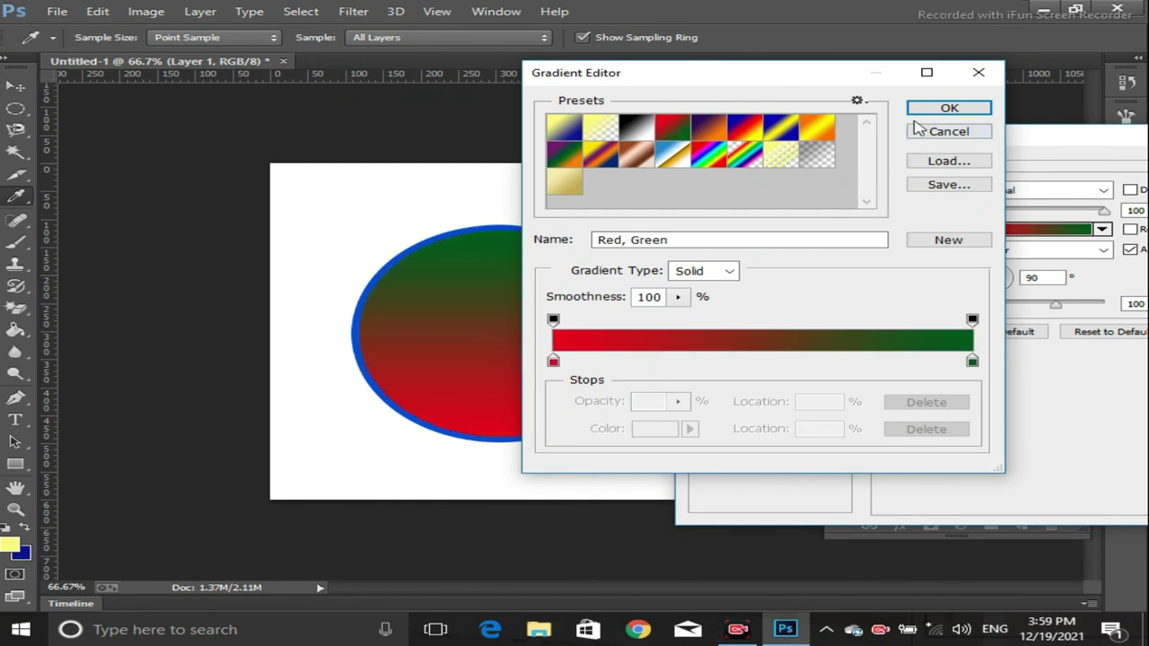
click(938, 109)
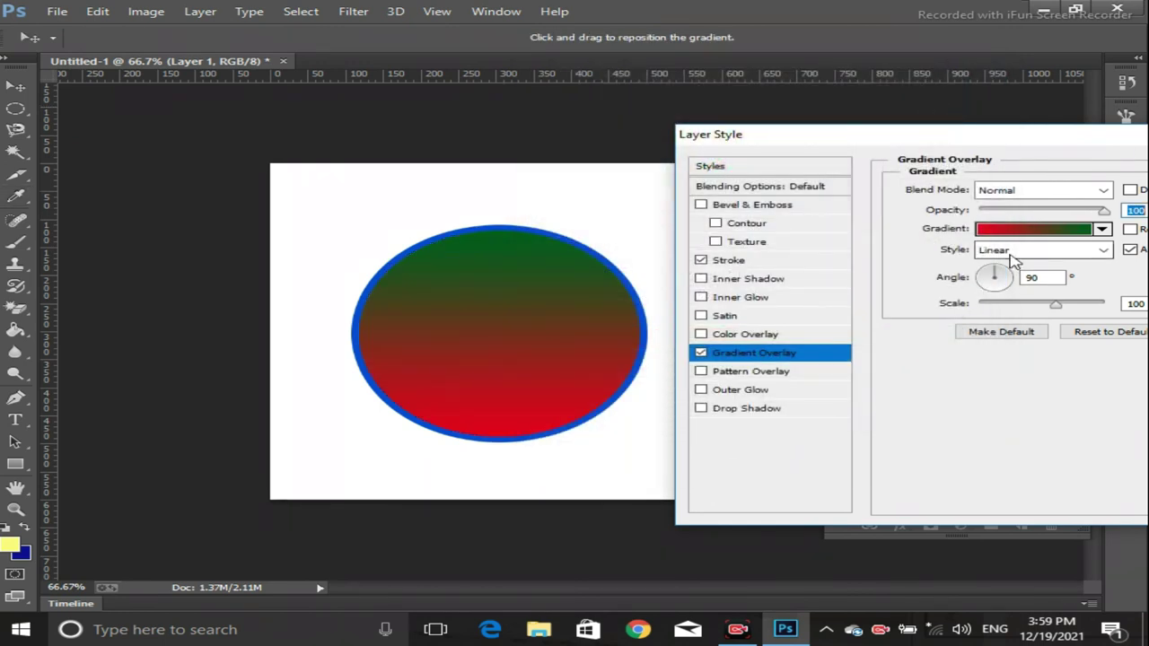
click(1010, 253)
click(992, 281)
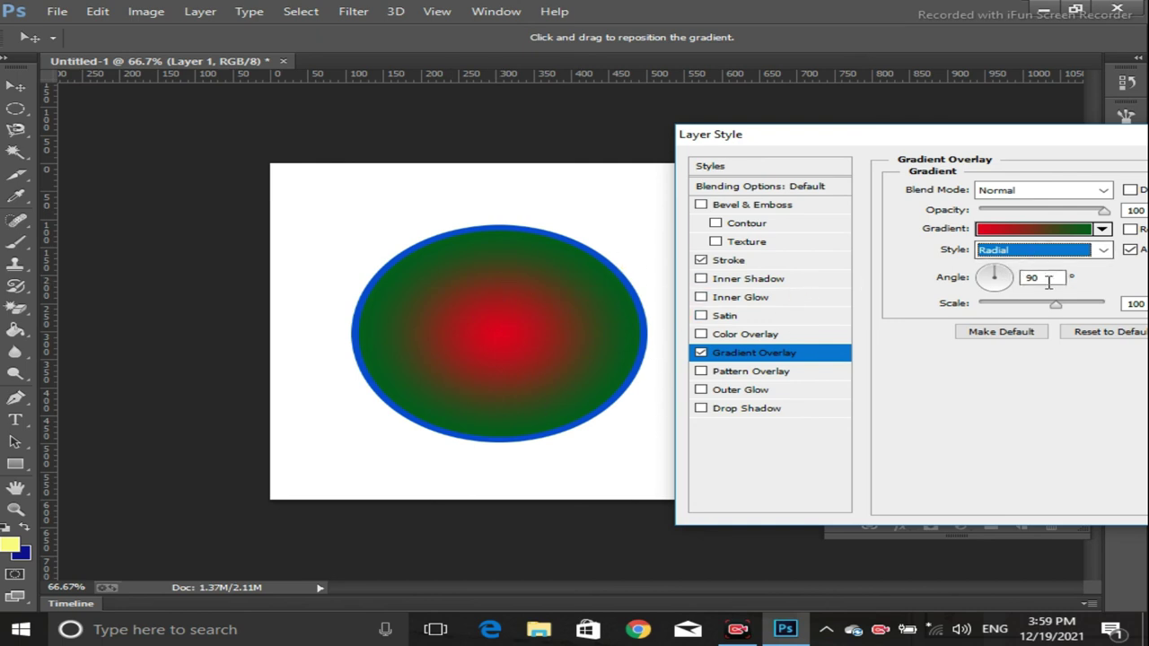
click(1059, 230)
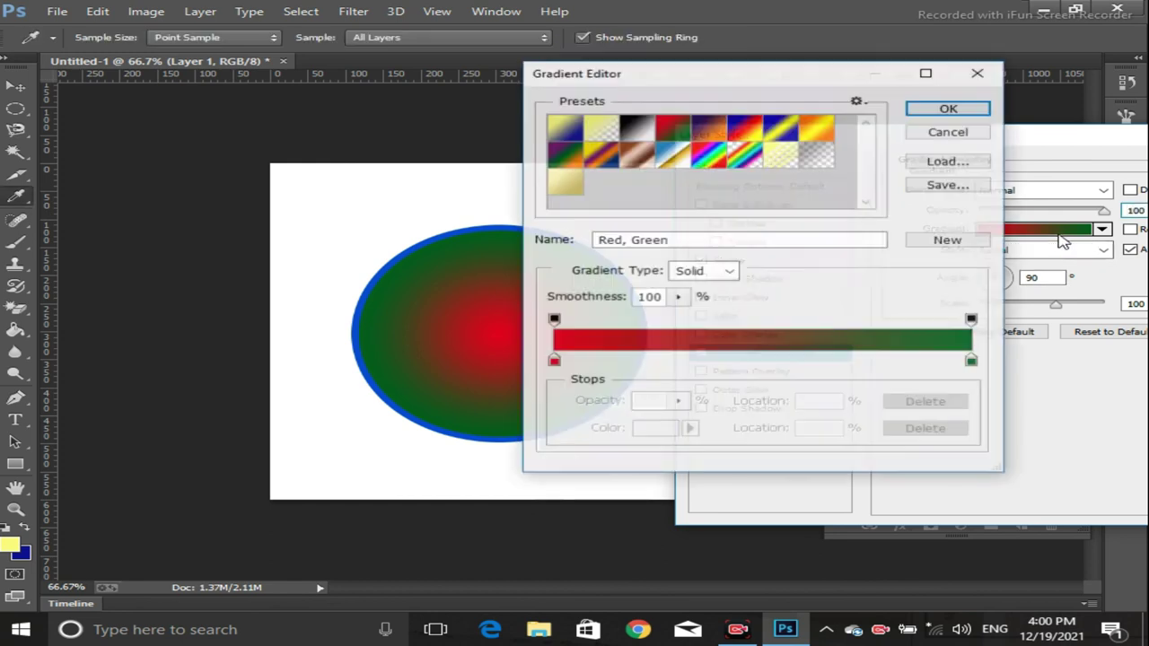
click(709, 157)
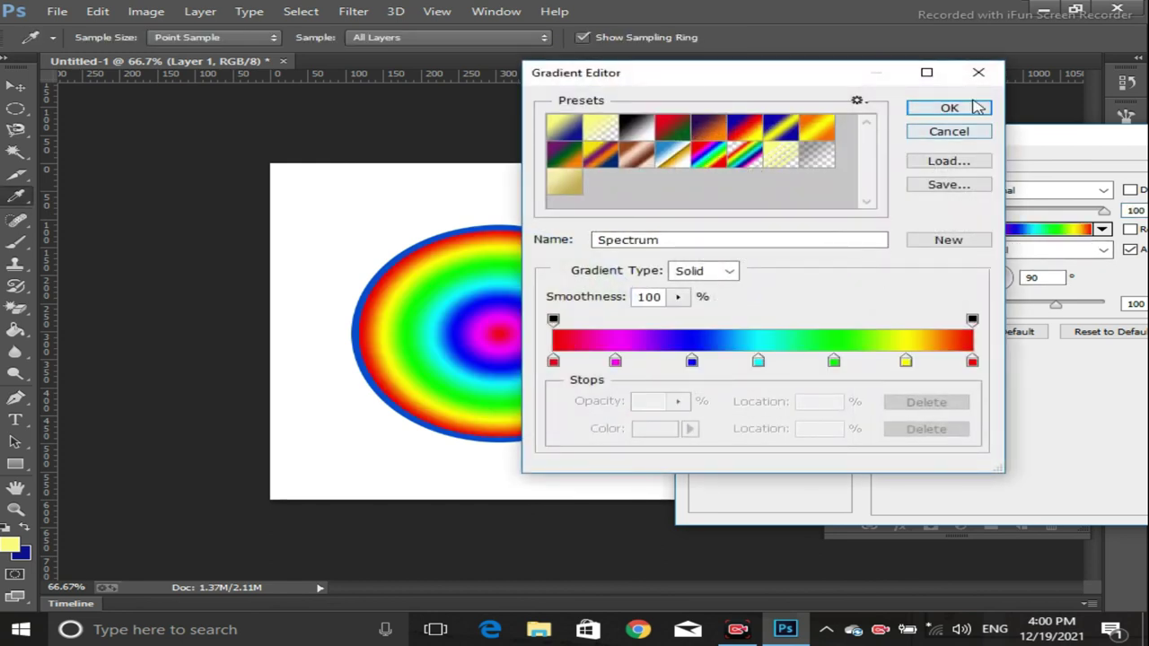
click(949, 107)
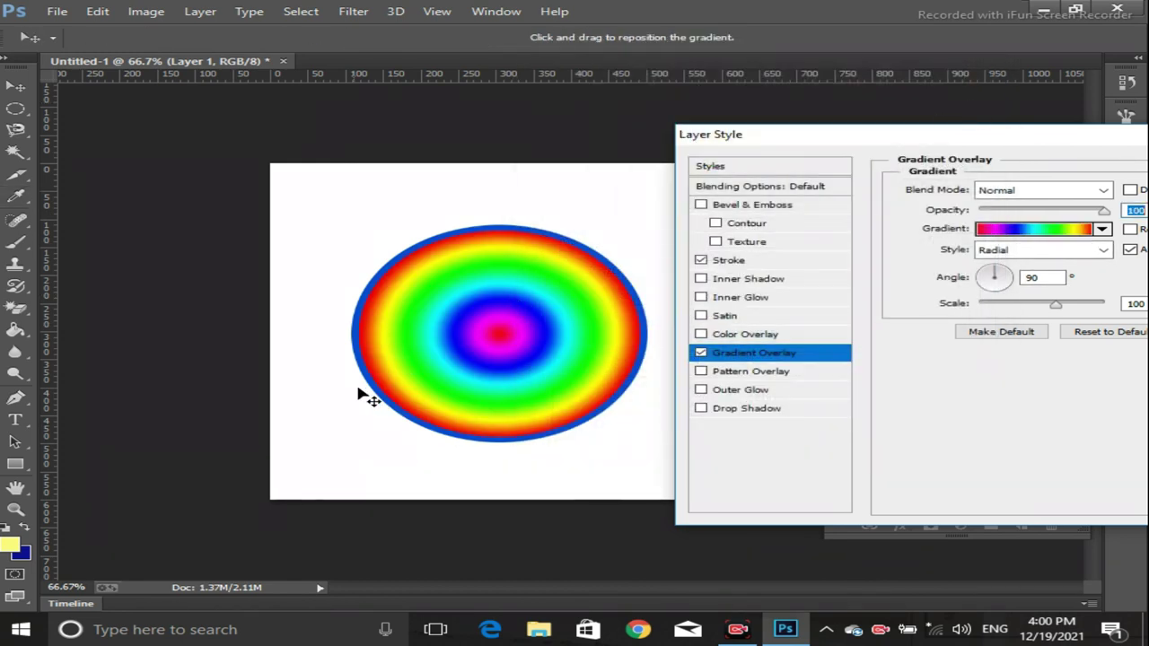
Swap the gradient overlay for a light pink Pattern Overlay, then enable Outer Glow.
click(719, 372)
click(701, 353)
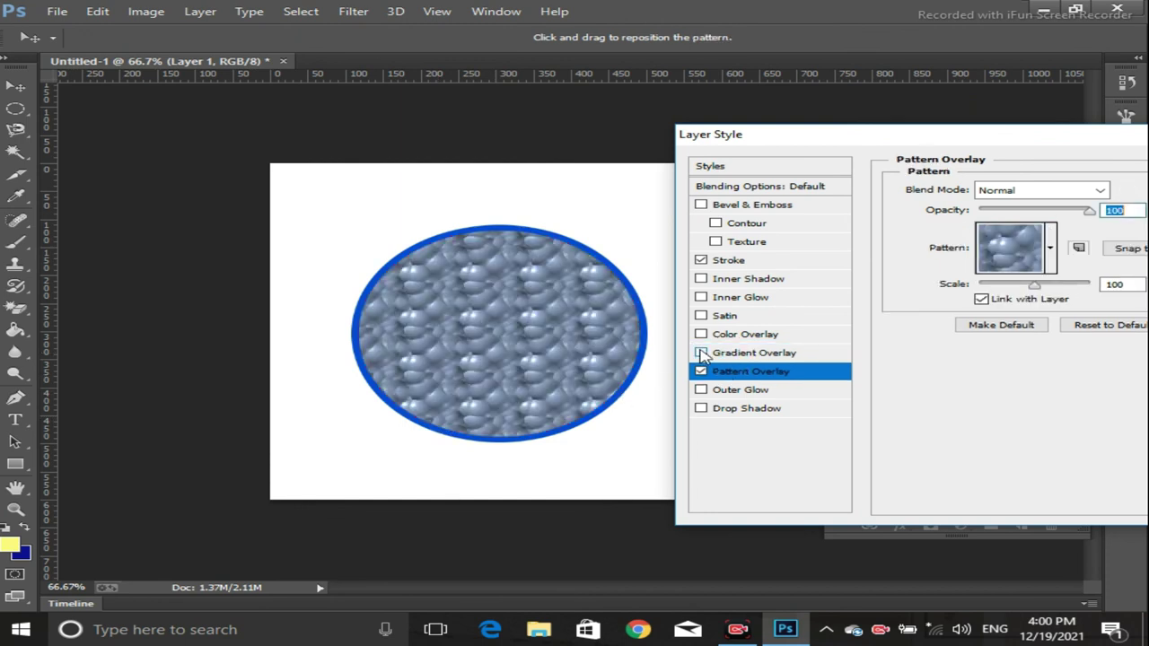
click(1050, 249)
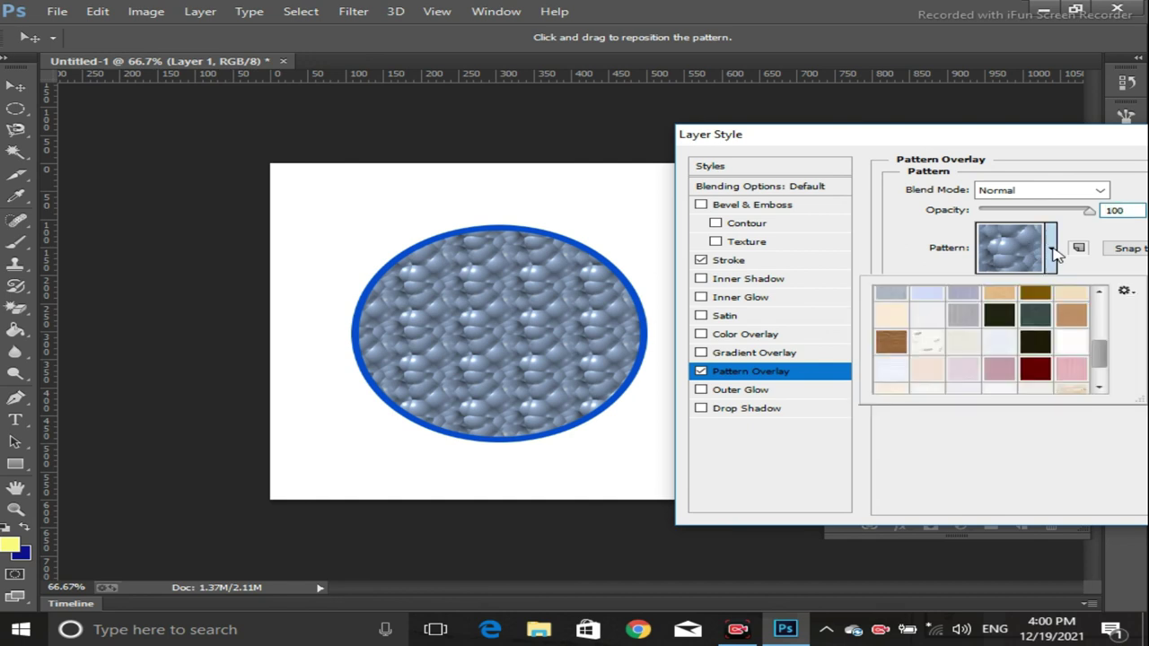
click(957, 319)
click(999, 368)
click(1009, 348)
click(972, 346)
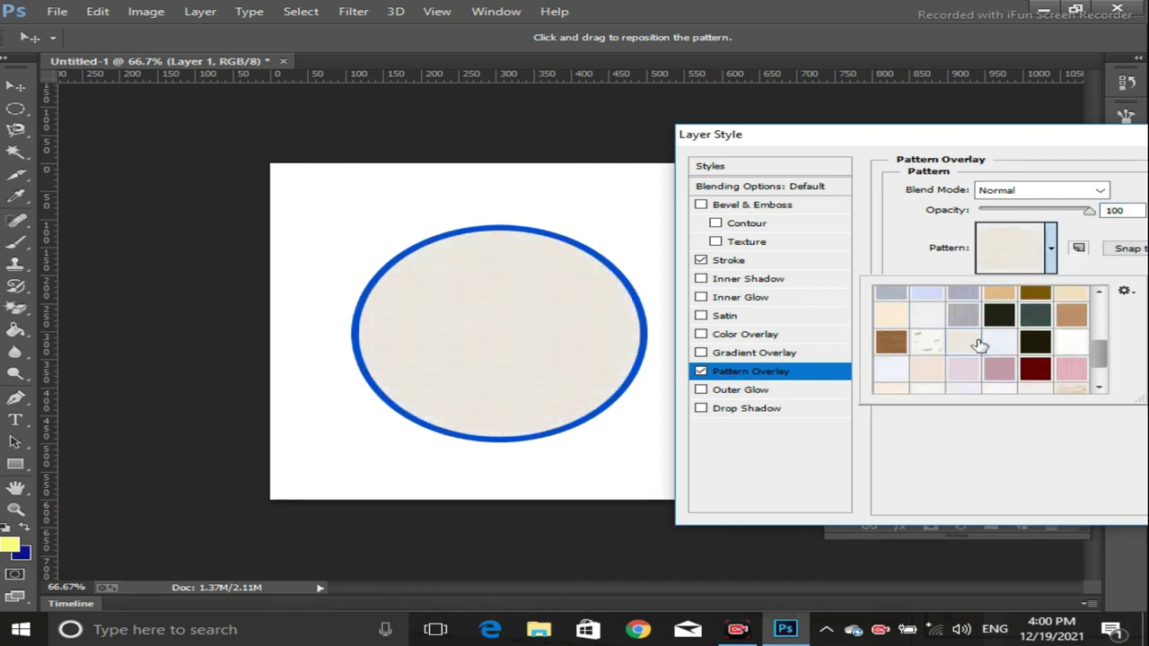
click(959, 370)
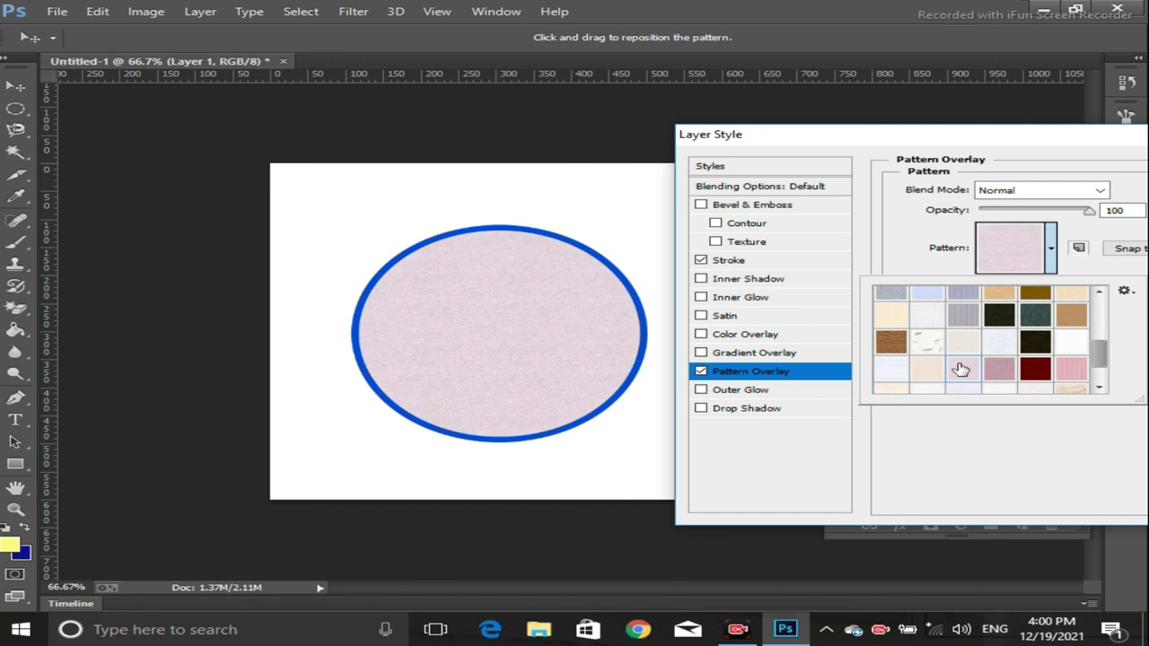
click(745, 399)
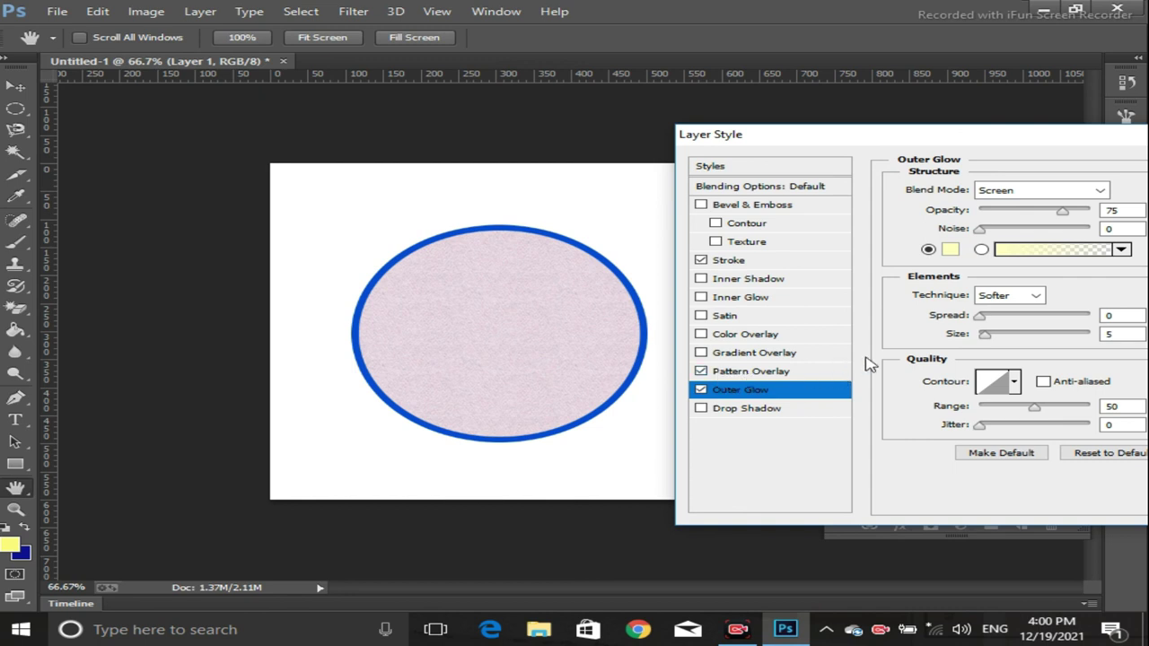
Set the outer glow blend mode to Darken with a pink glow colour.
click(1020, 197)
scroll(1021, 198, up, 2)
click(1004, 248)
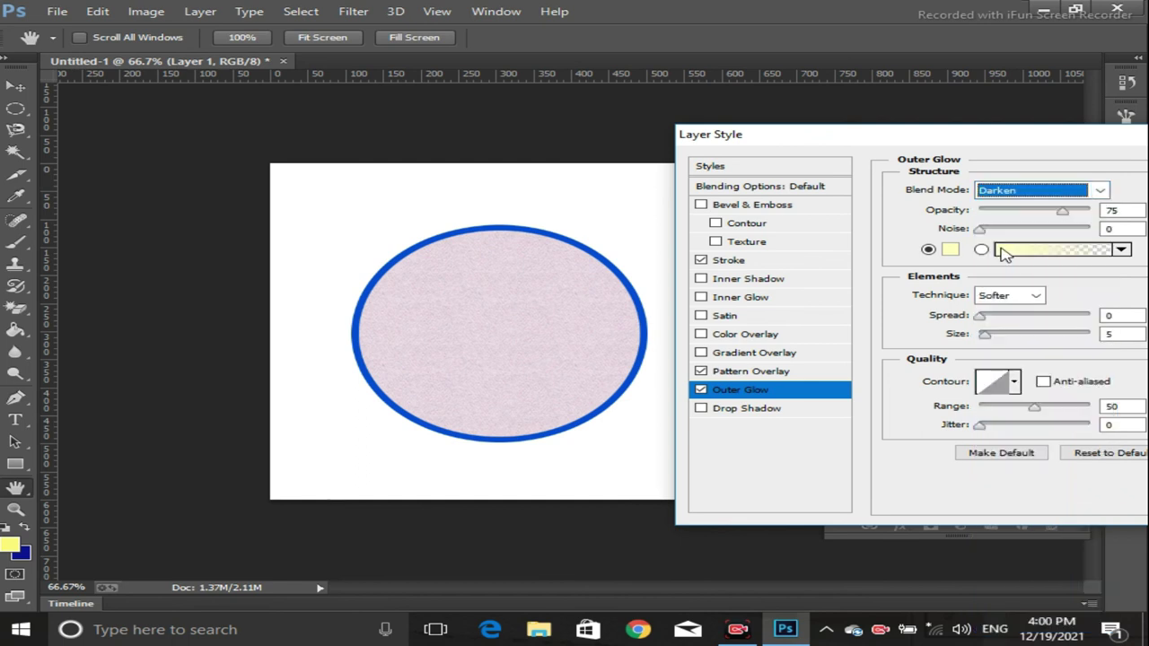
click(950, 249)
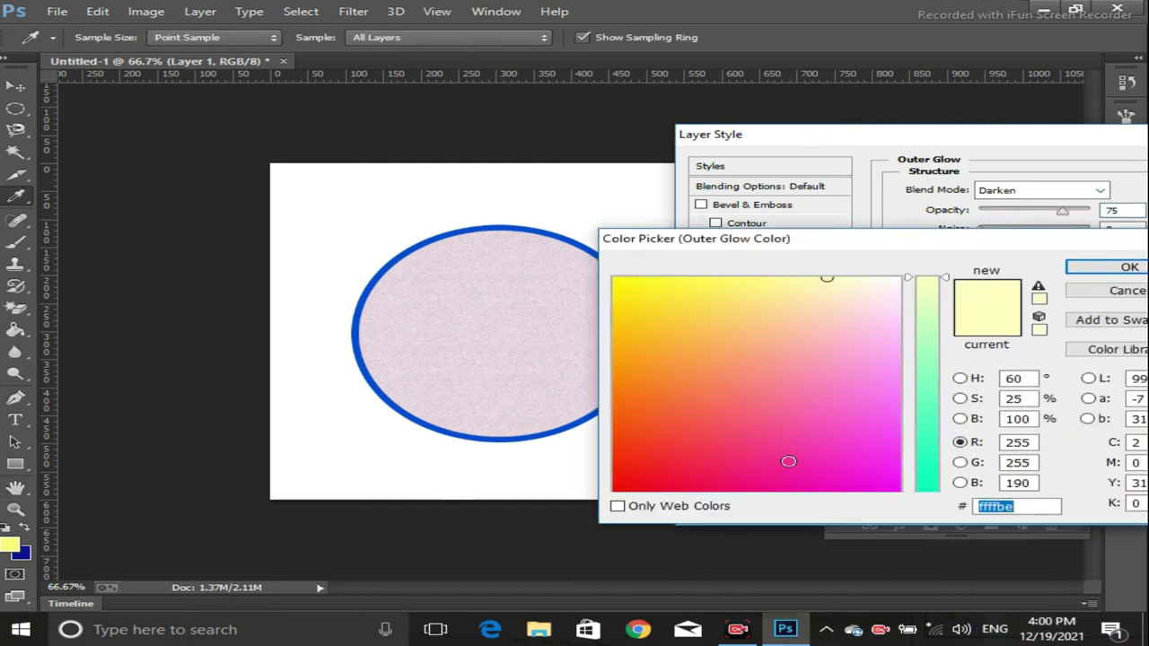
click(789, 461)
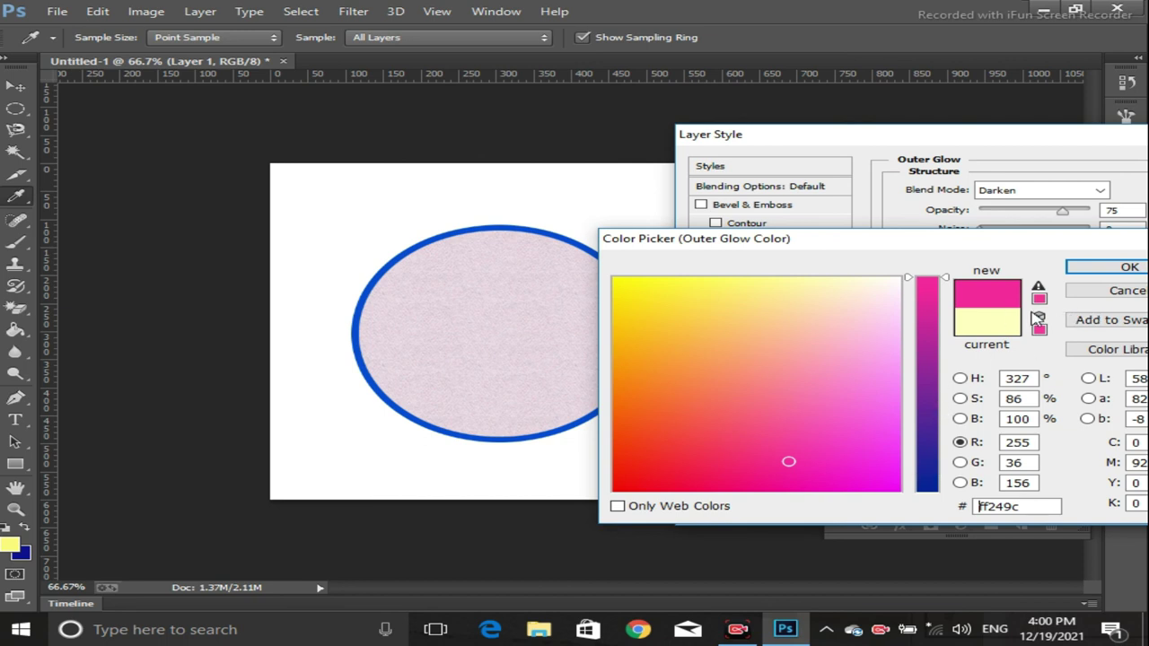
click(1122, 267)
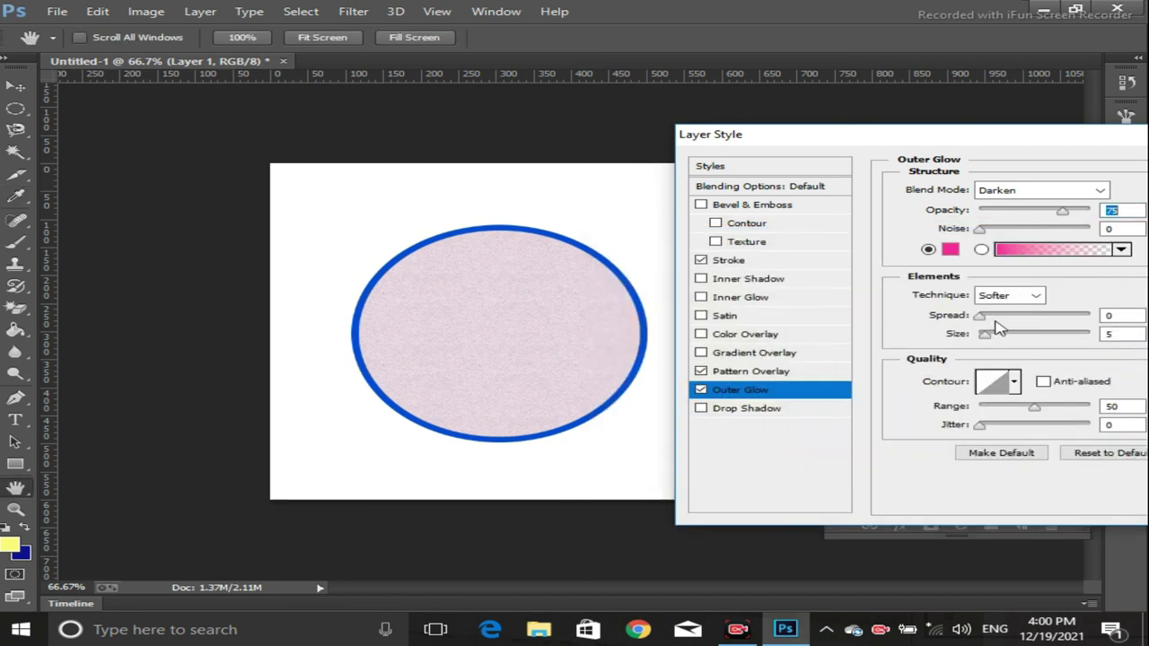
Widen the glow to spread 4, keeping the Softer technique after trying Precise.
drag(986, 334, 1019, 335)
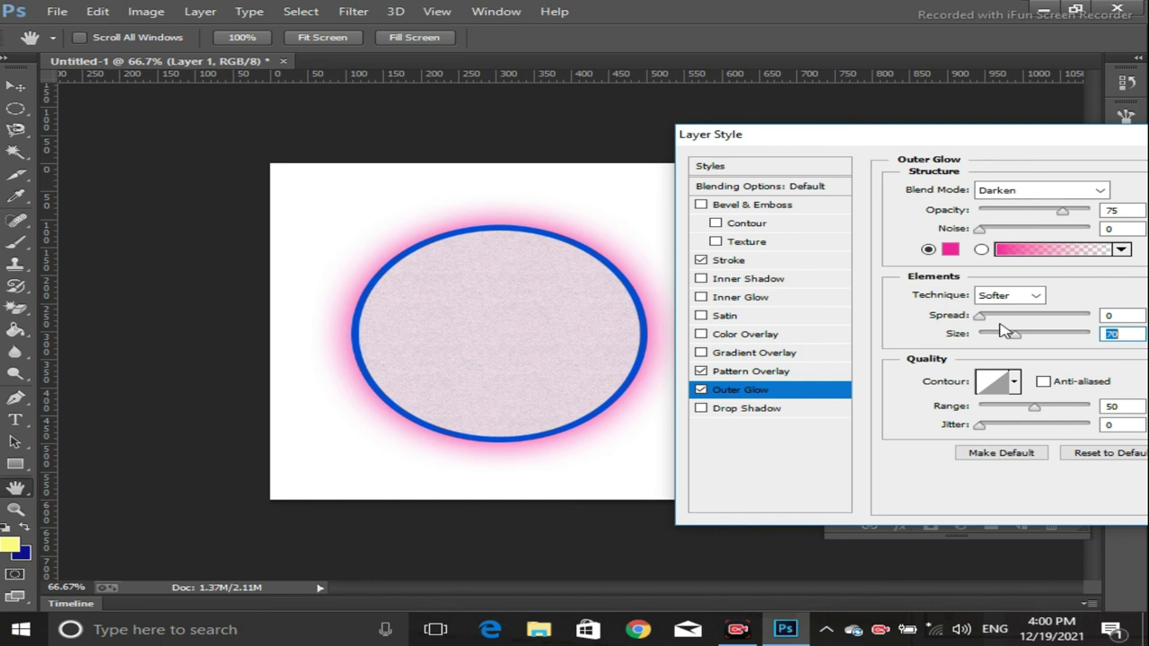
click(1039, 296)
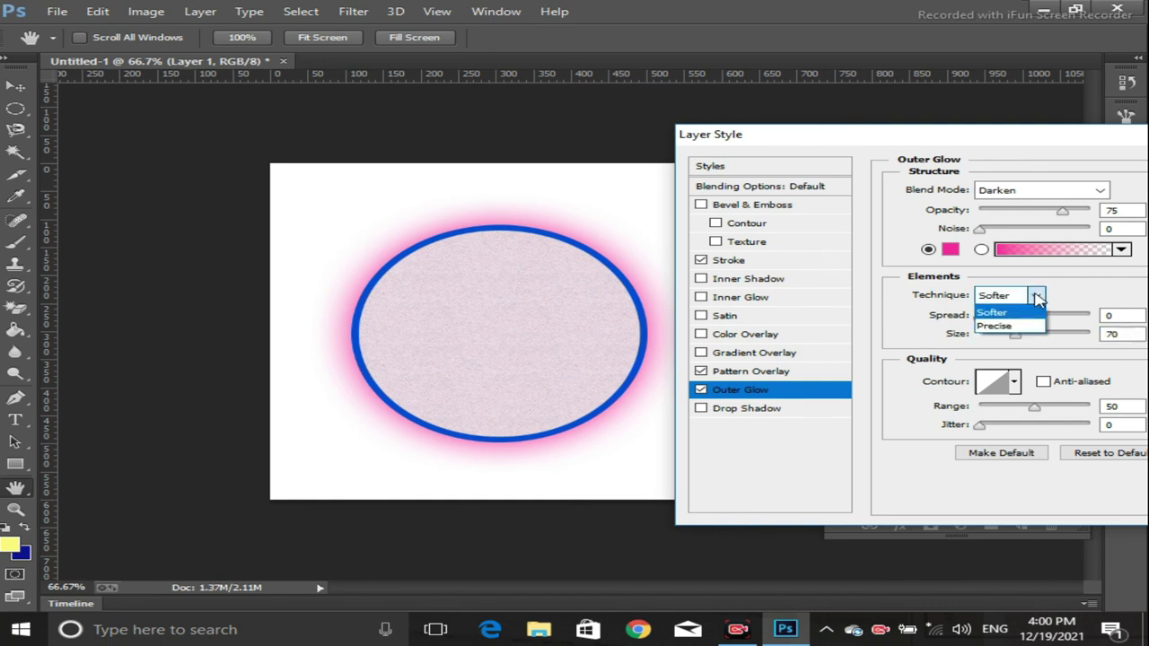
click(1019, 326)
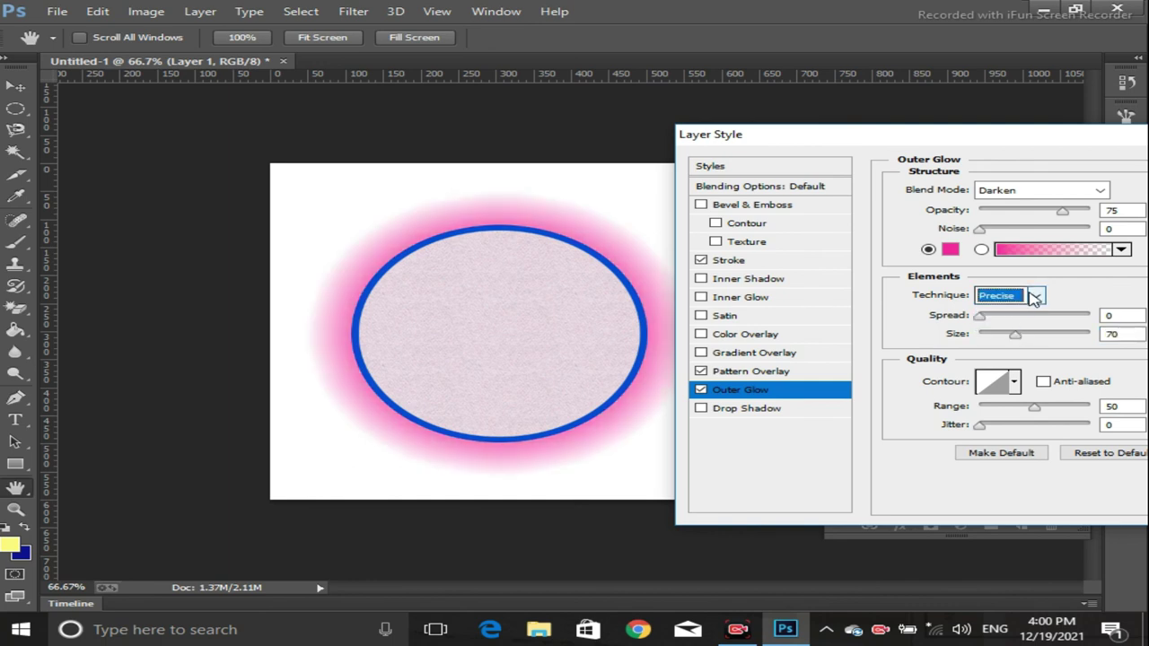
click(1035, 295)
click(999, 313)
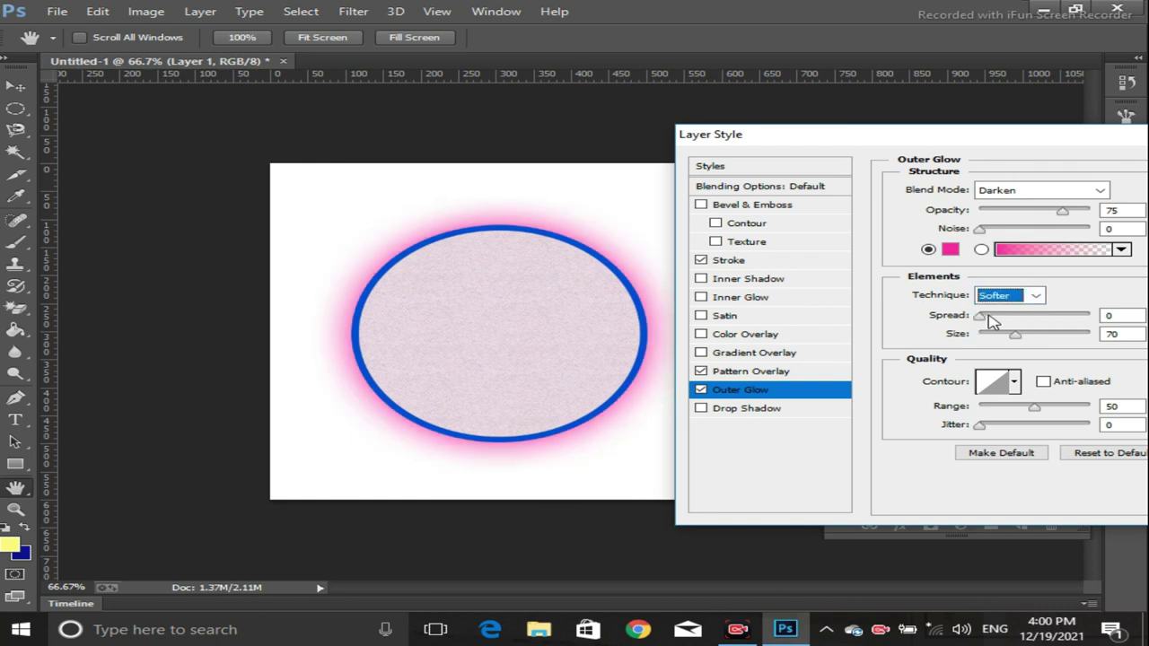
mouse_move(982, 316)
mouse_down()
mouse_move(1007, 316)
mouse_move(985, 321)
mouse_up()
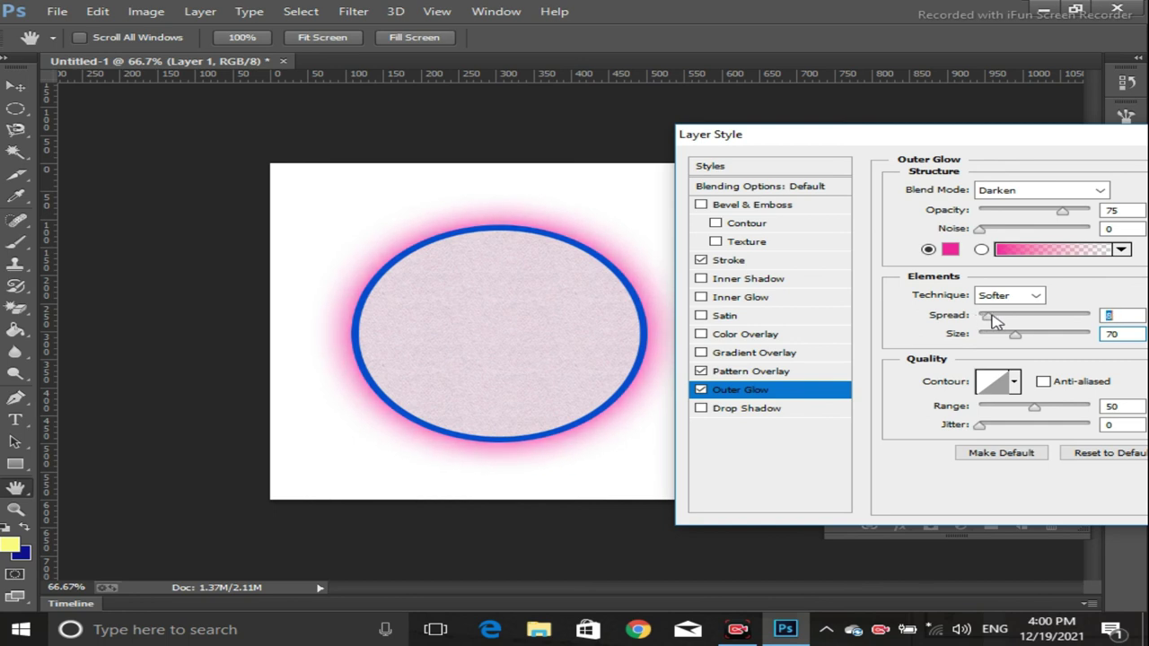
Choose a ring contour leaving a gap between the glow and the circle.
click(1013, 381)
click(953, 446)
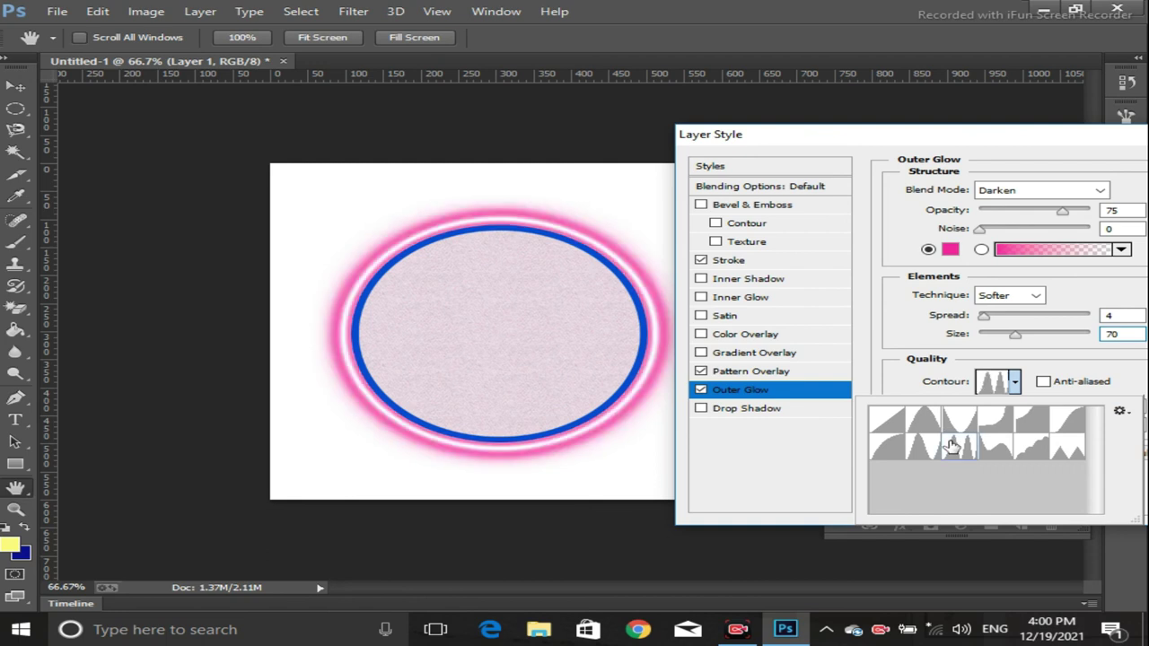
click(960, 421)
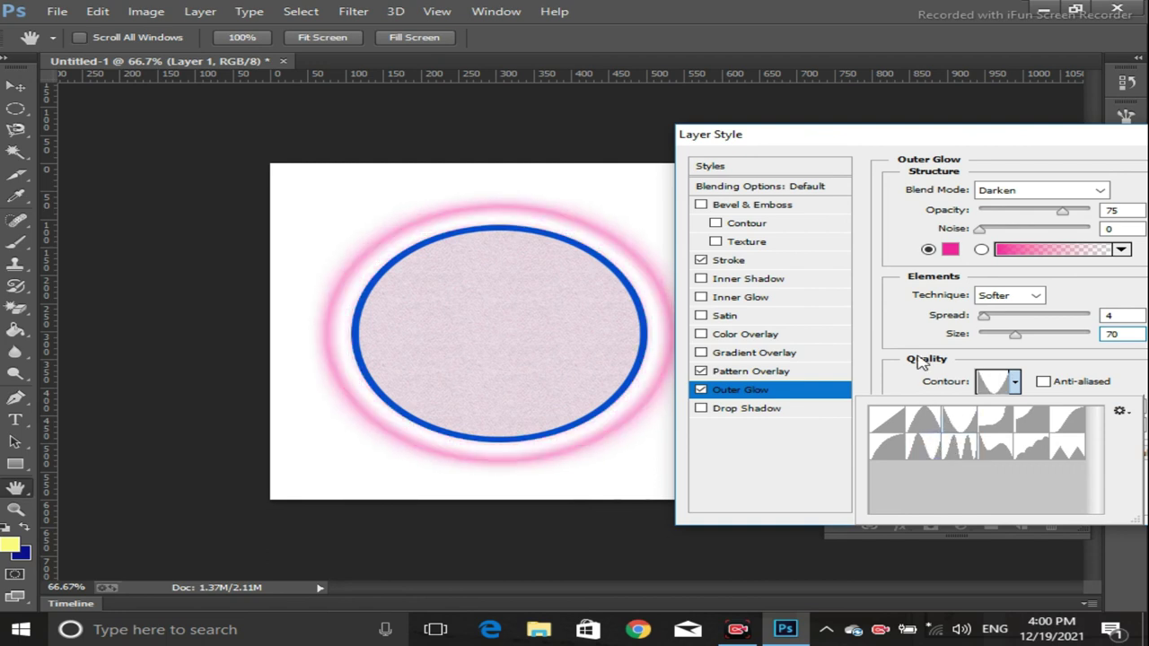
click(763, 435)
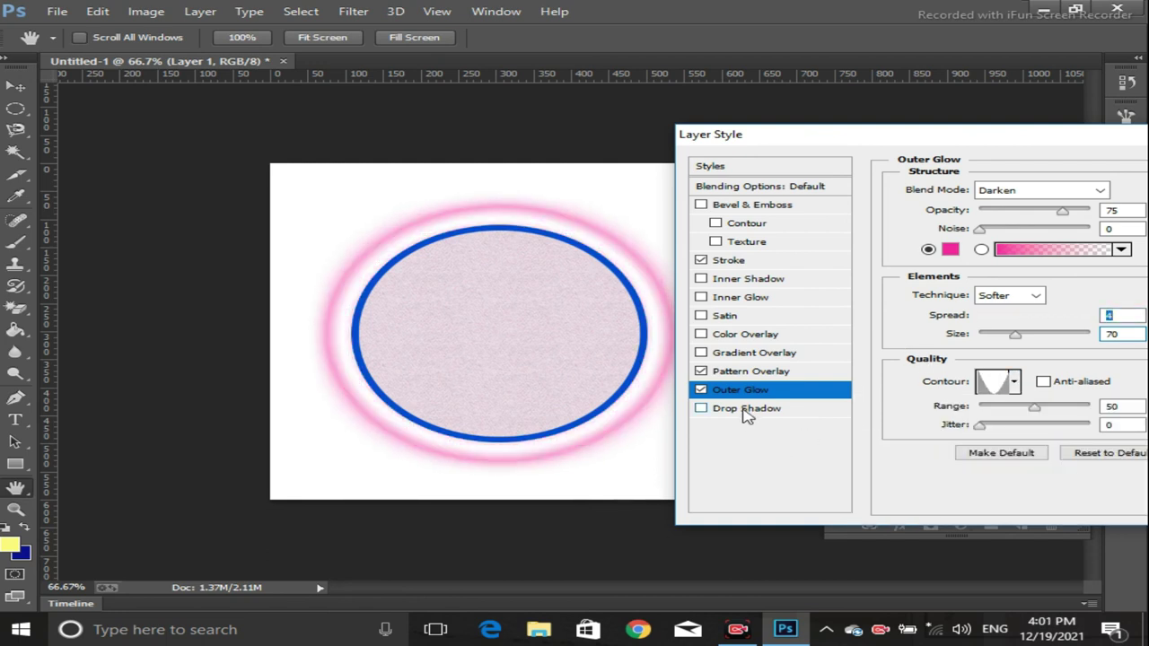
click(745, 411)
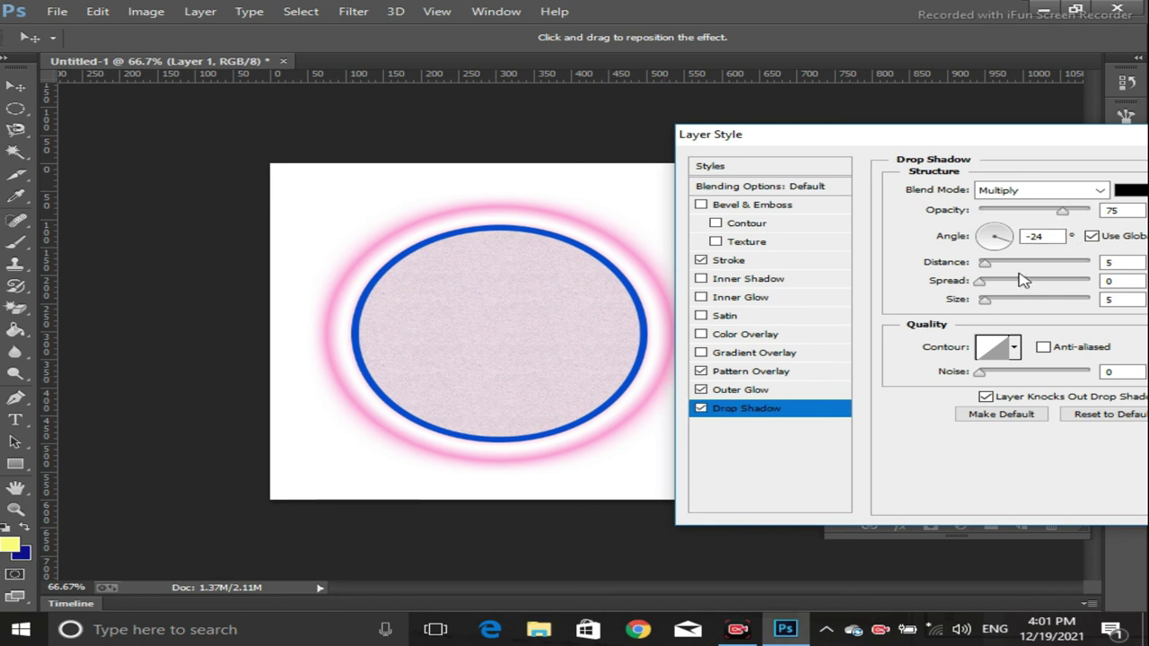
Try drop shadow sizes, then turn off Pattern Overlay, Outer Glow and Stroke.
drag(985, 300, 1031, 303)
mouse_move(1031, 303)
mouse_down()
mouse_move(981, 300)
mouse_move(1007, 268)
mouse_move(1068, 268)
mouse_move(948, 267)
mouse_up()
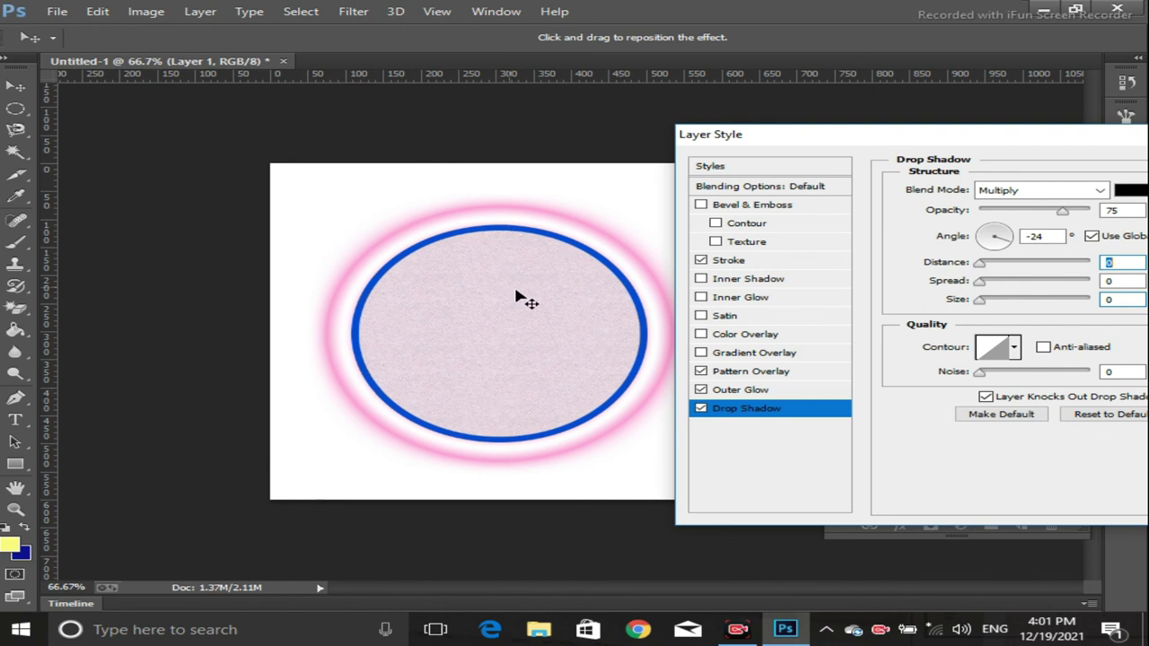
click(701, 370)
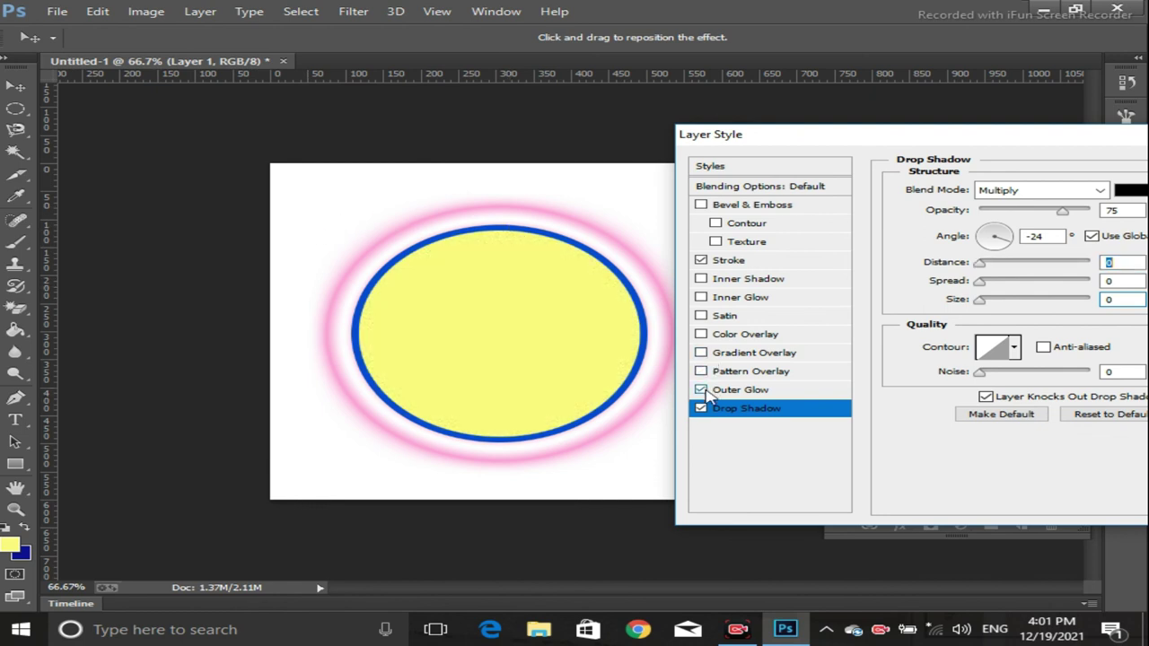
click(702, 392)
click(701, 261)
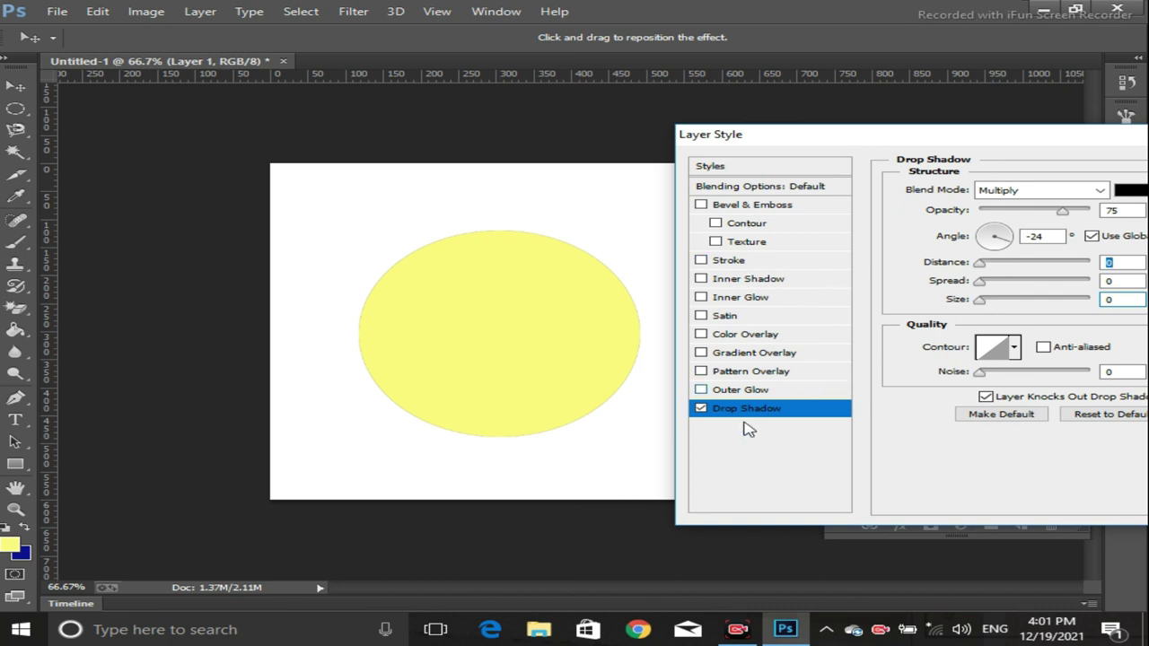
Give the drop shadow size 16, blue colour #0032c9 and a U-shaped contour.
mouse_move(978, 301)
mouse_down()
mouse_move(995, 304)
mouse_move(988, 265)
mouse_up()
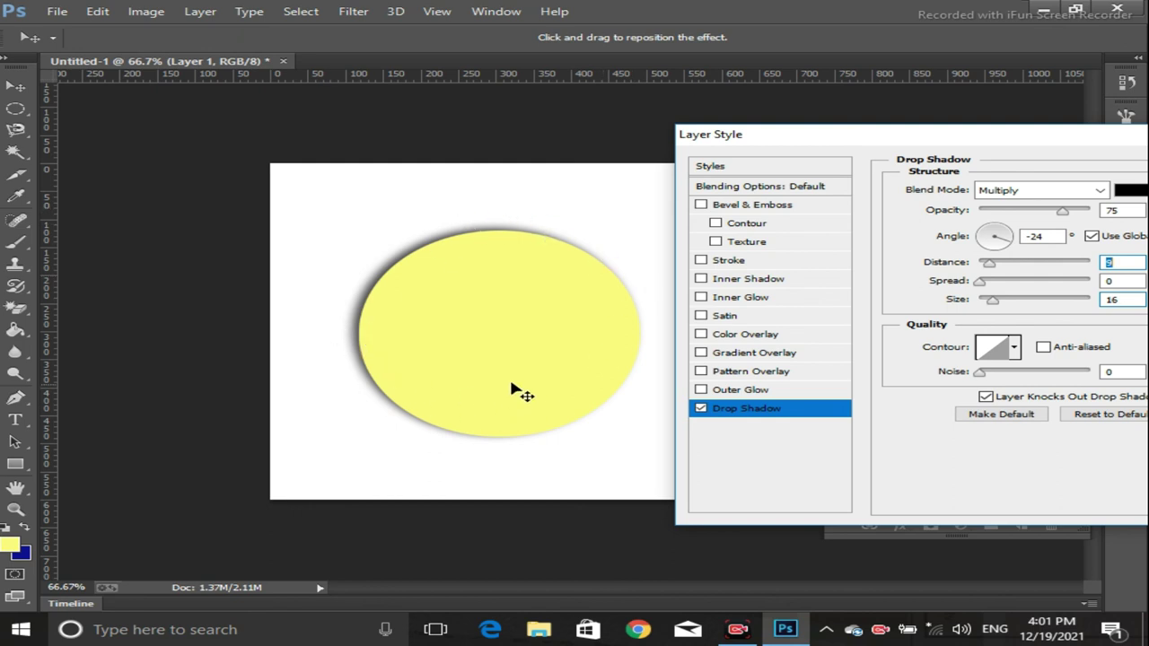
click(1123, 191)
click(839, 449)
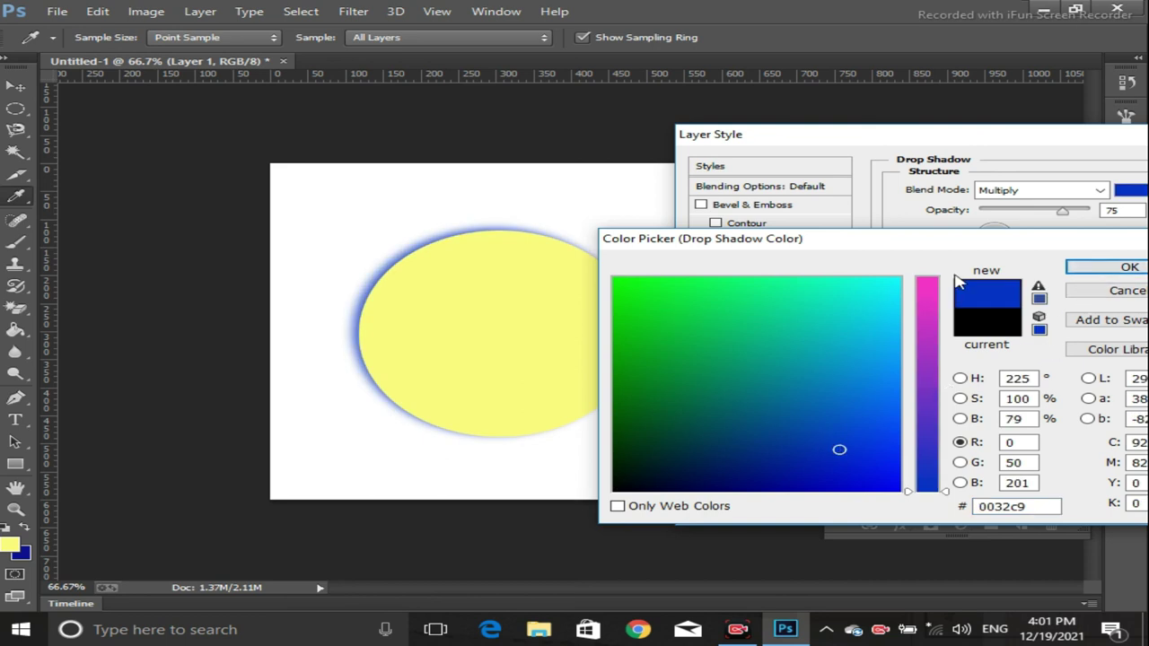
click(1086, 267)
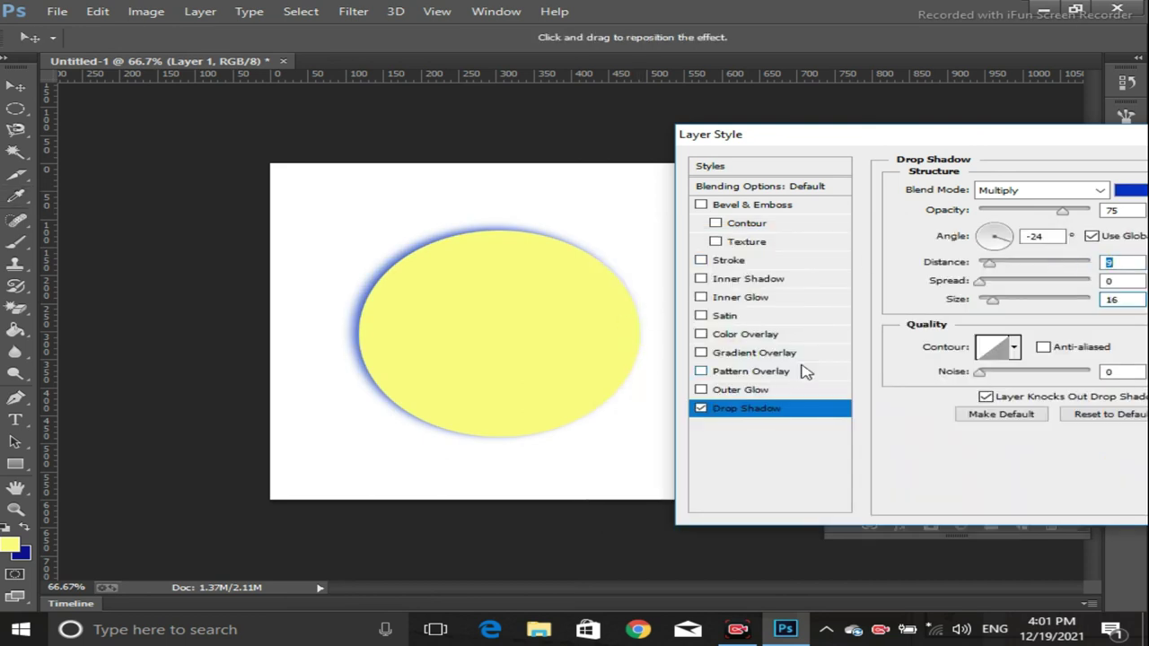
click(1015, 348)
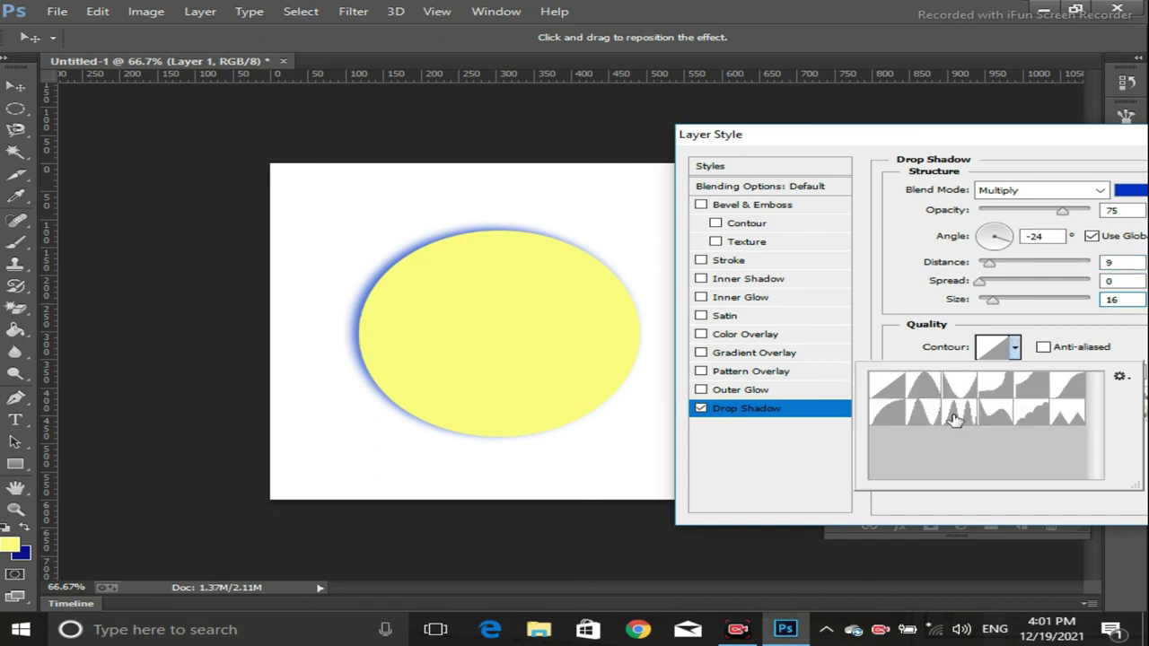
click(959, 413)
click(936, 415)
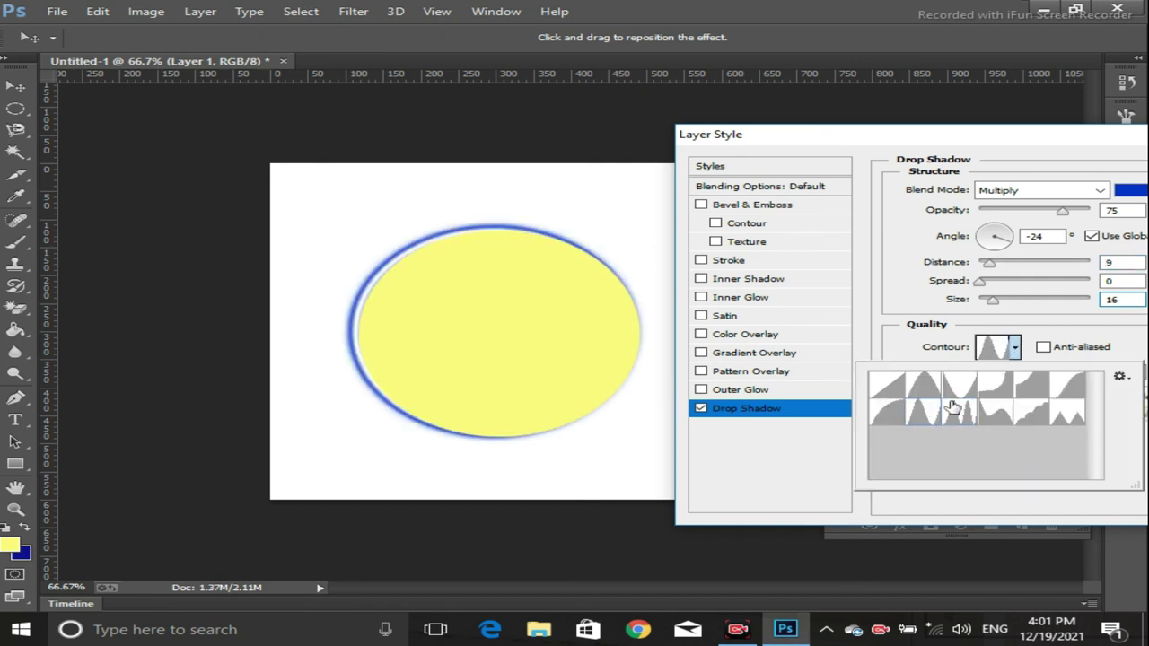
click(968, 392)
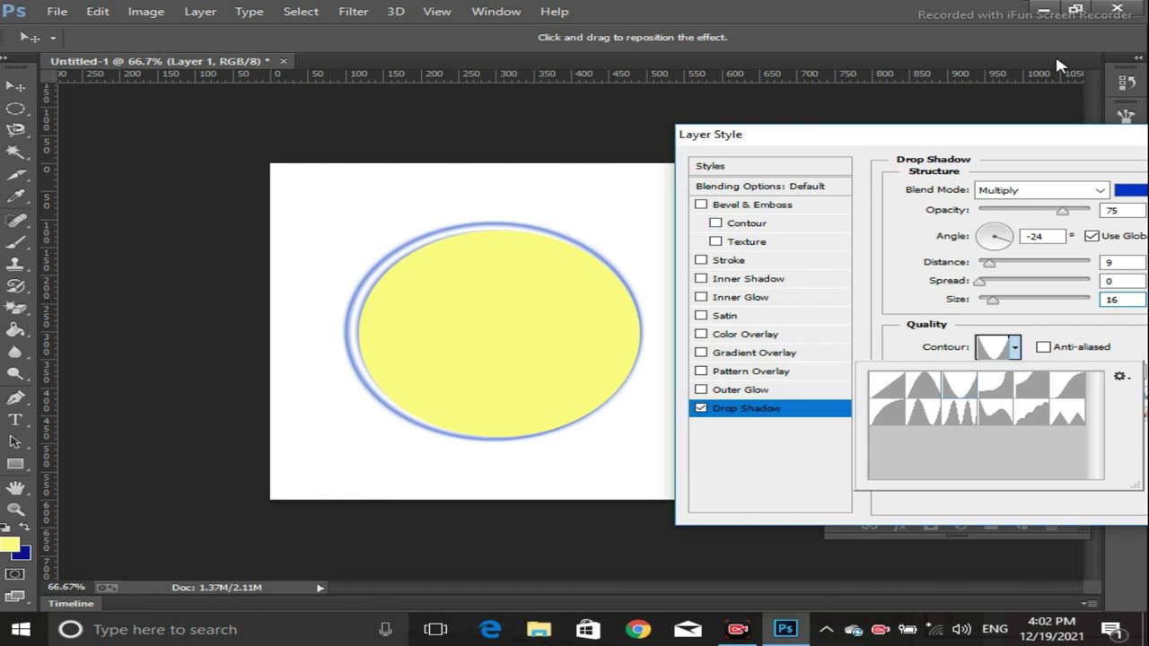
Apply the Layer Style to the yellow circle and show the EDUCRADTERS text layer.
drag(993, 141, 705, 163)
click(1032, 190)
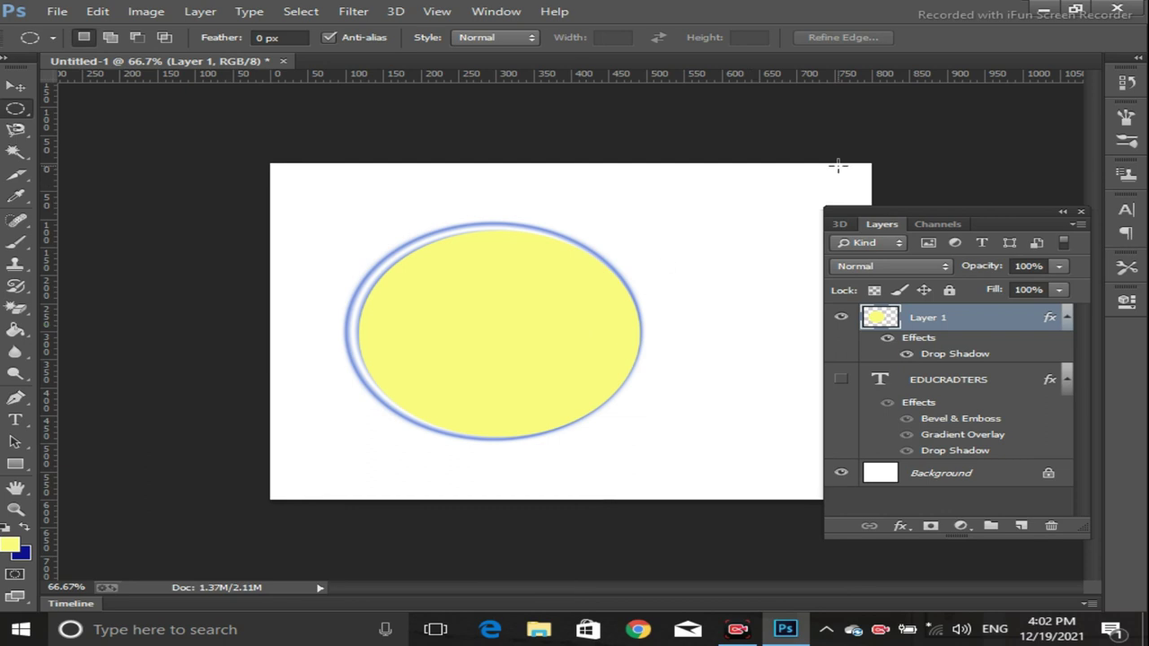
click(841, 381)
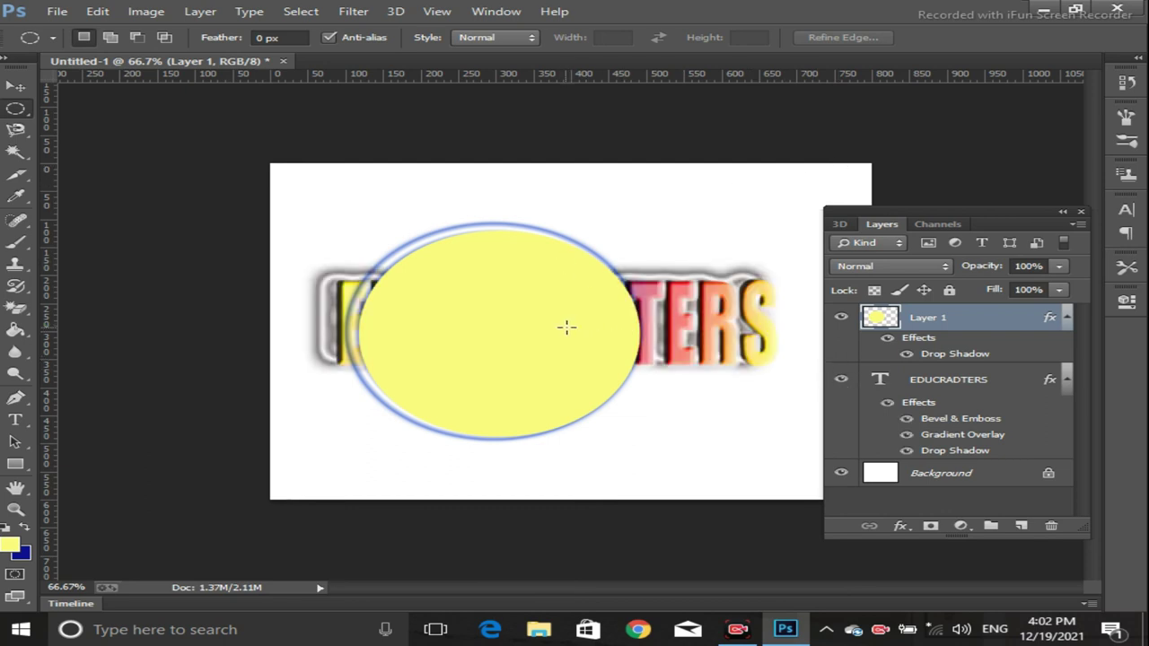